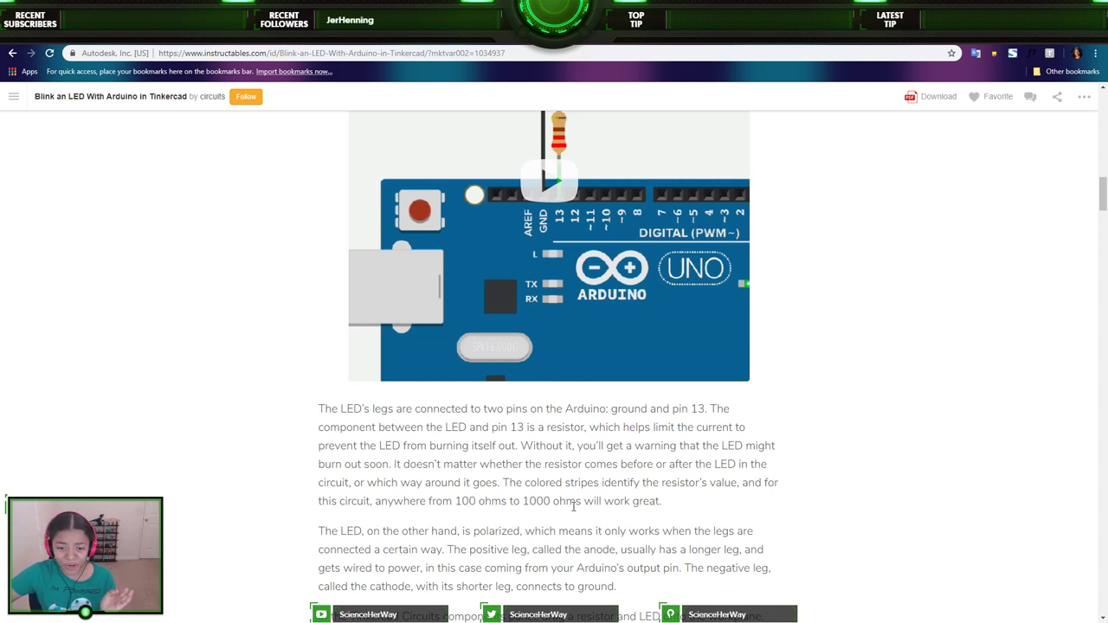
# - Read the Instructables explanation of how the LED and resistor connect to ground and pin 13
pyautogui.scroll(-2, 503, 460)
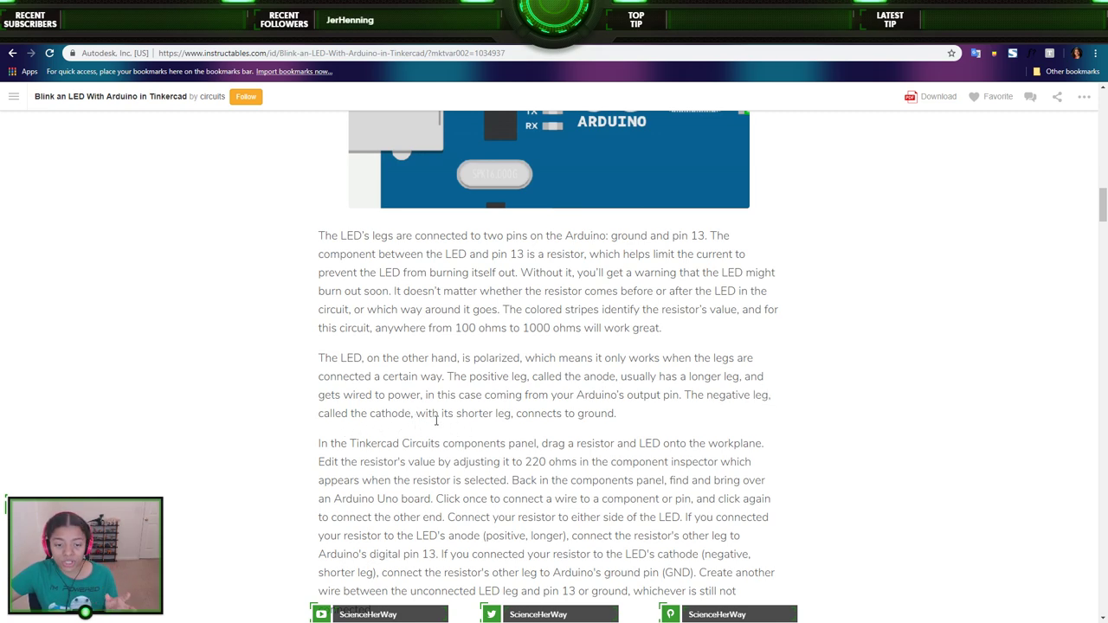
pyautogui.scroll(3, 479, 431)
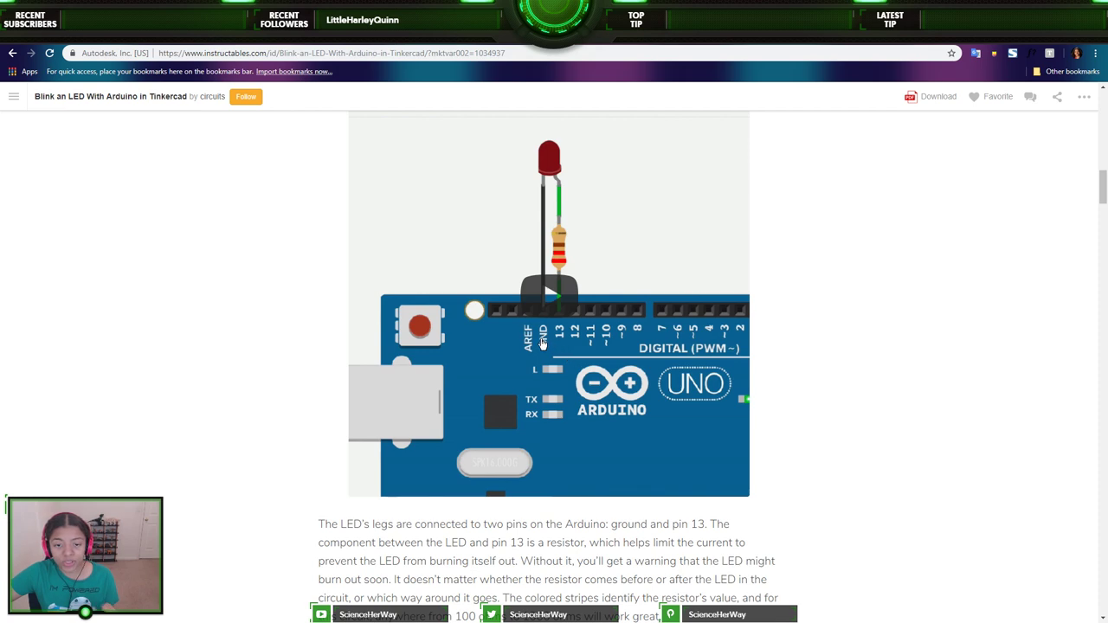
pyautogui.scroll(-3, 570, 357)
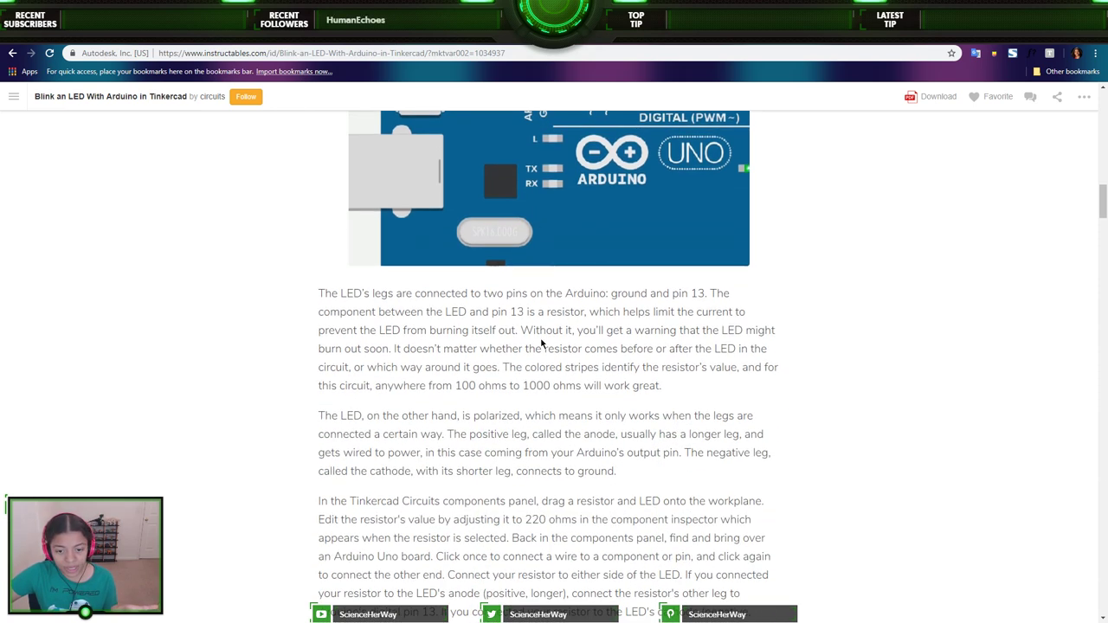
pyautogui.scroll(-2, 542, 343)
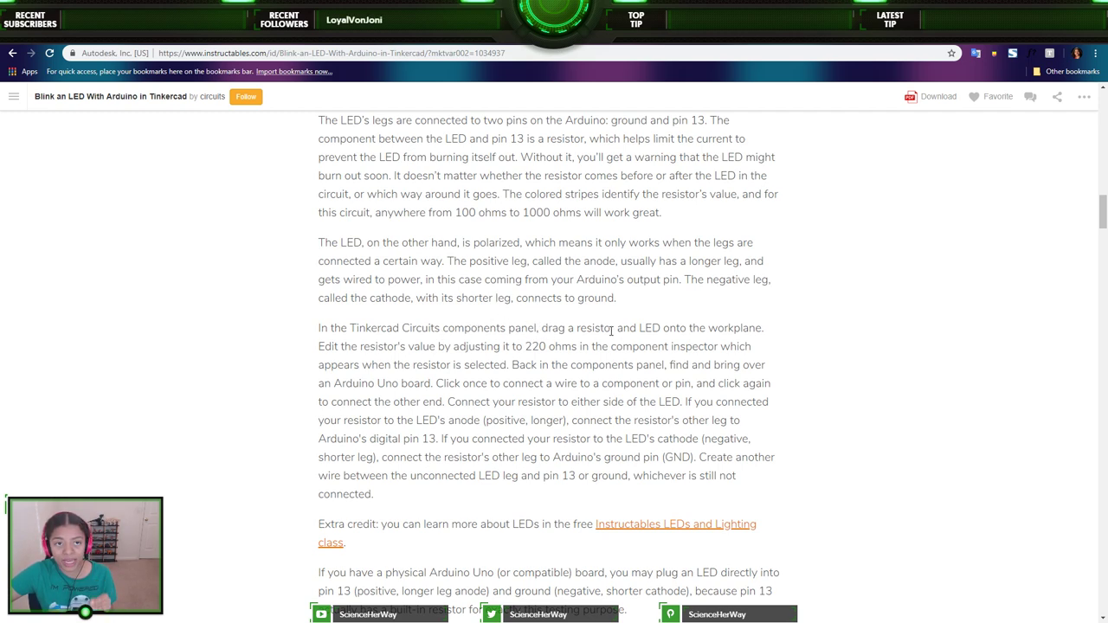
# - Switch to the Tinkercad circuit, bring the second Arduino Uno into view and stop the running simulation
pyautogui.hotkey('ctrl', 'Tab')
pyautogui.scroll(-5, 1041, 449)
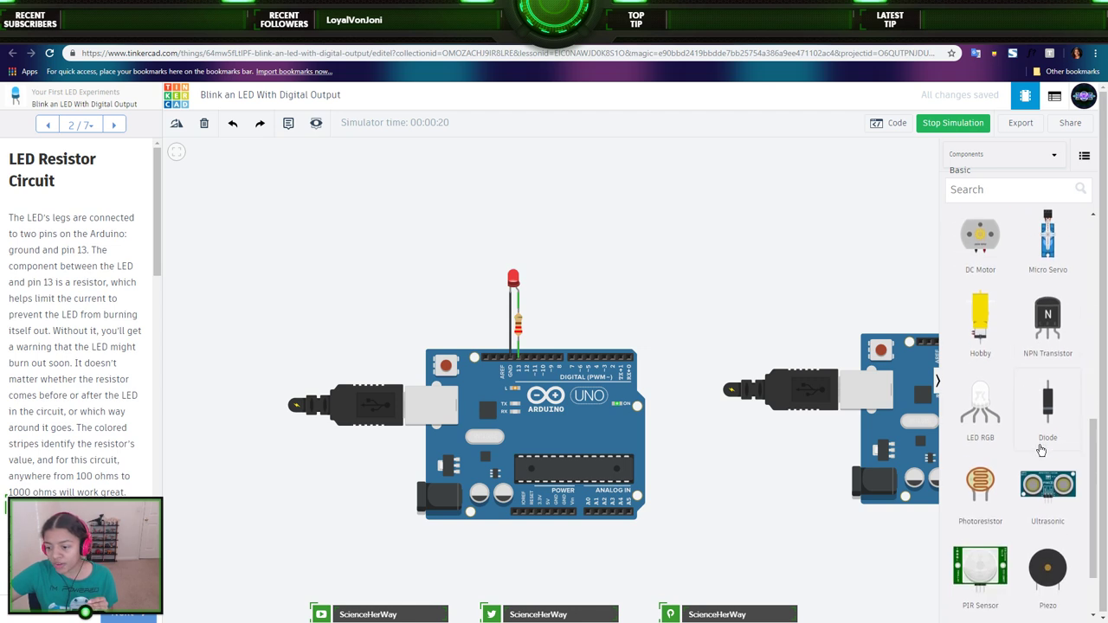
pyautogui.scroll(6, 1041, 449)
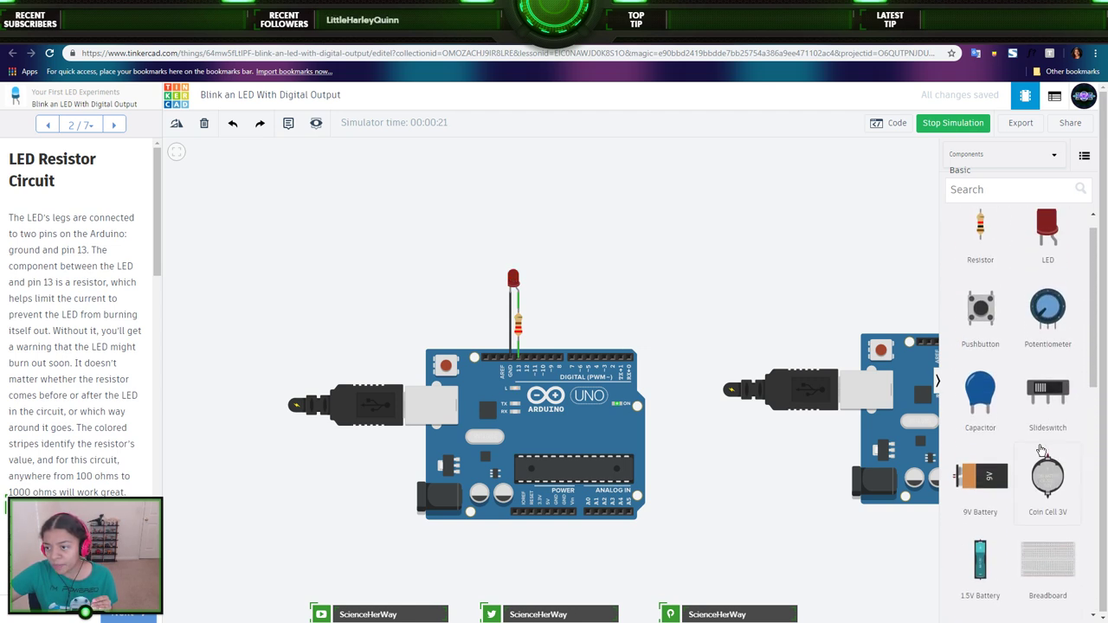
pyautogui.moveTo(764, 516); pyautogui.dragTo(545, 514)
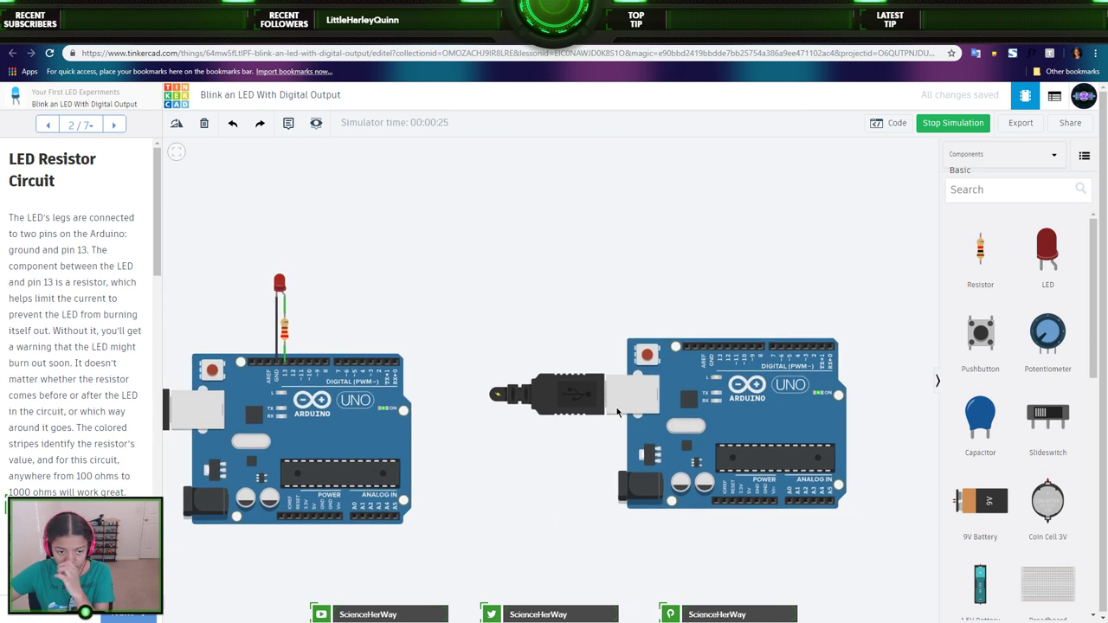
pyautogui.click(690, 426)
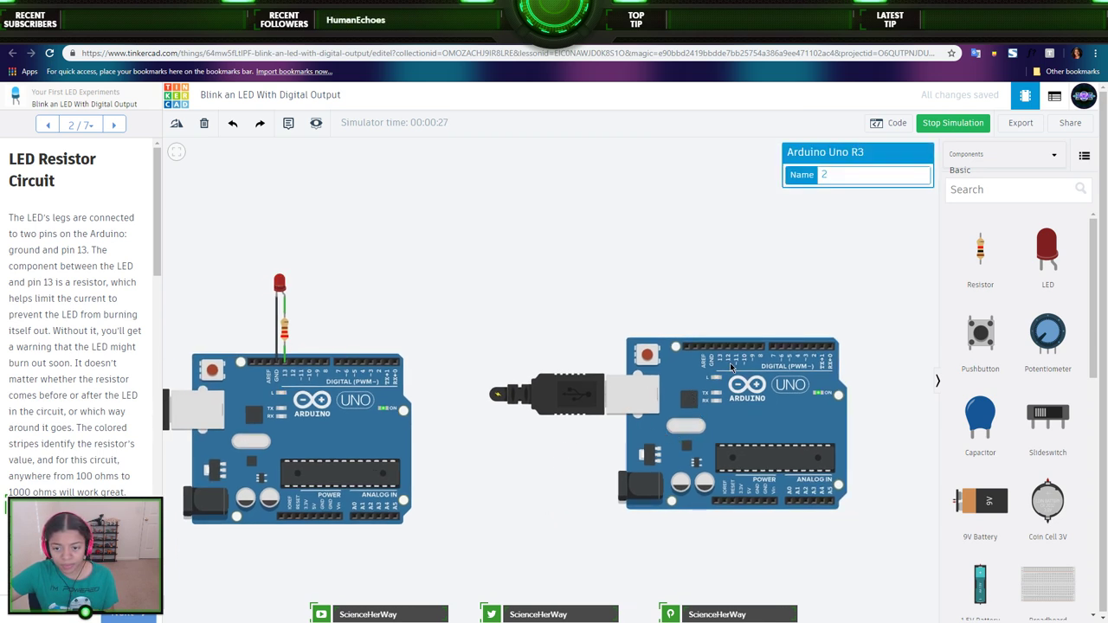
pyautogui.click(954, 127)
# - Add a resistor to the workplane just above pin 13 of the second Arduino Uno
pyautogui.moveTo(658, 397); pyautogui.dragTo(625, 392)
pyautogui.moveTo(979, 251); pyautogui.dragTo(689, 313)
pyautogui.scroll(1, 637, 321)
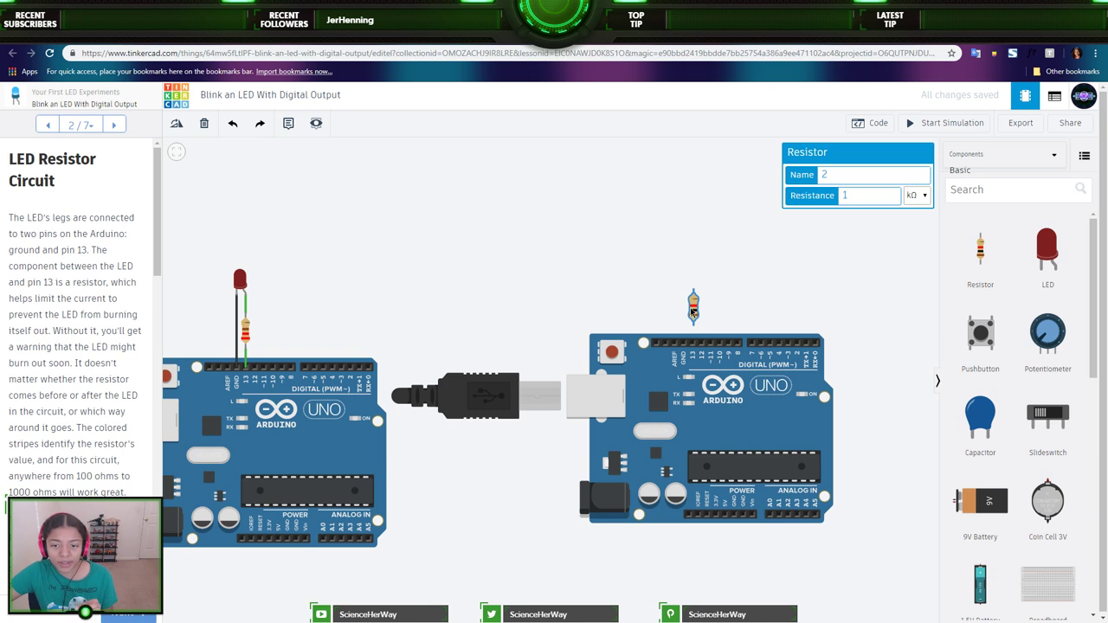
pyautogui.scroll(2, 693, 312)
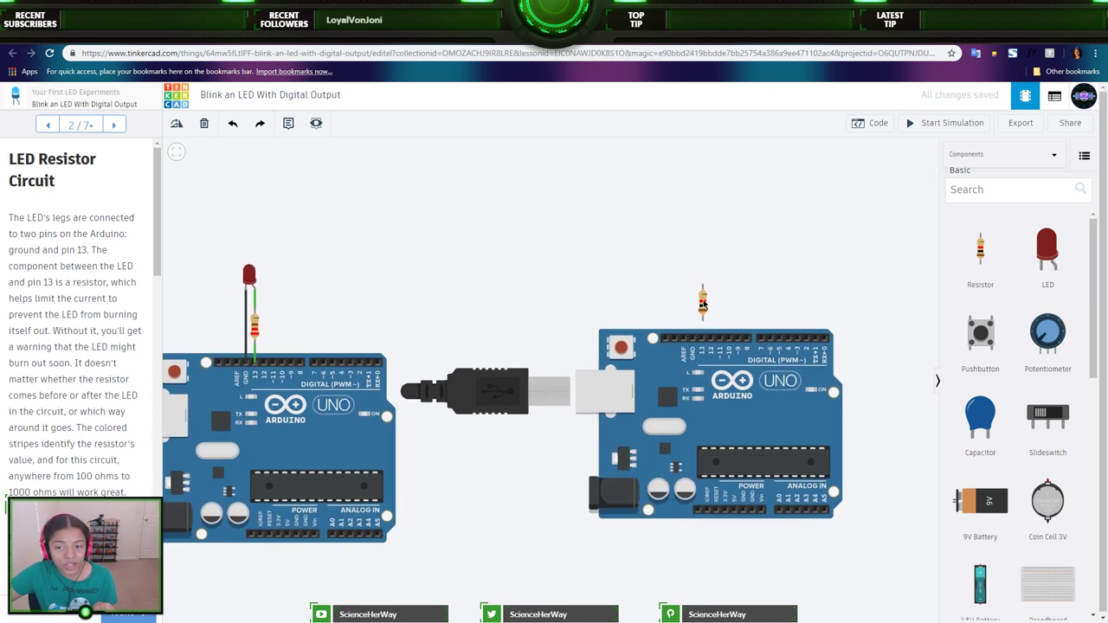
pyautogui.click(701, 303)
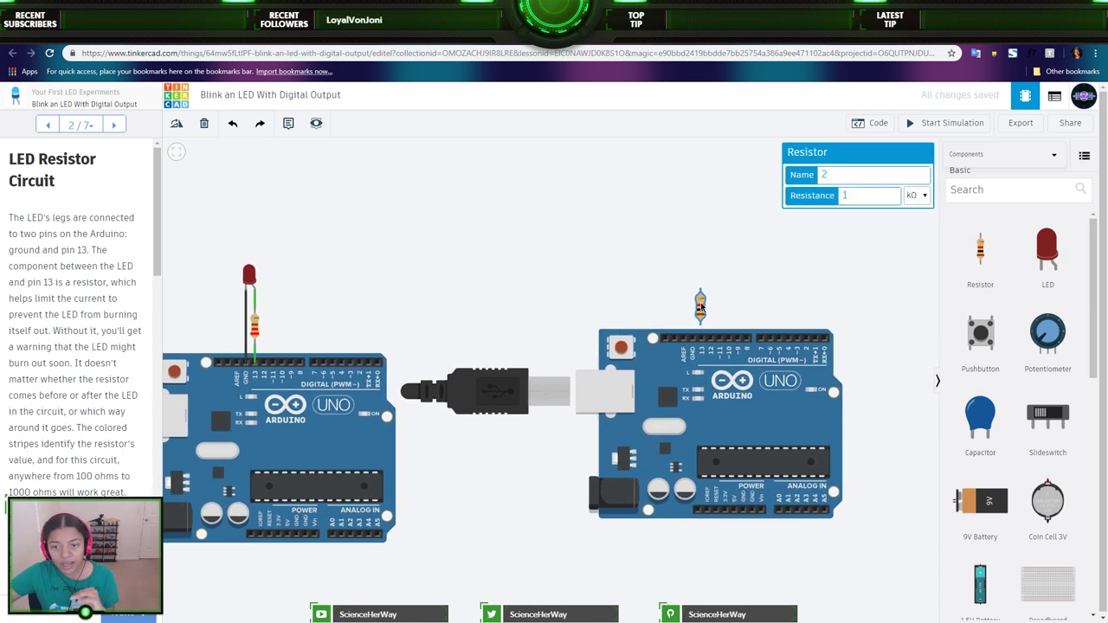
# - Wire the new resistor's lower leg to digital pin 13 and align the resistor straight above that pin
pyautogui.hotkey('ctrl', 'Tab')
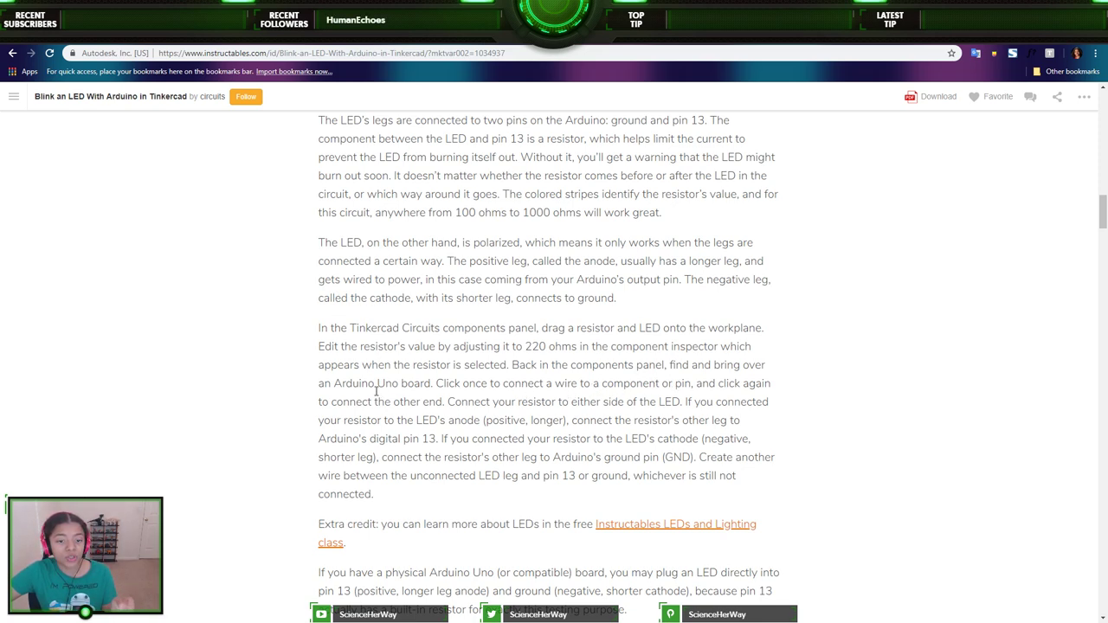
pyautogui.hotkey('ctrl', 'Tab')
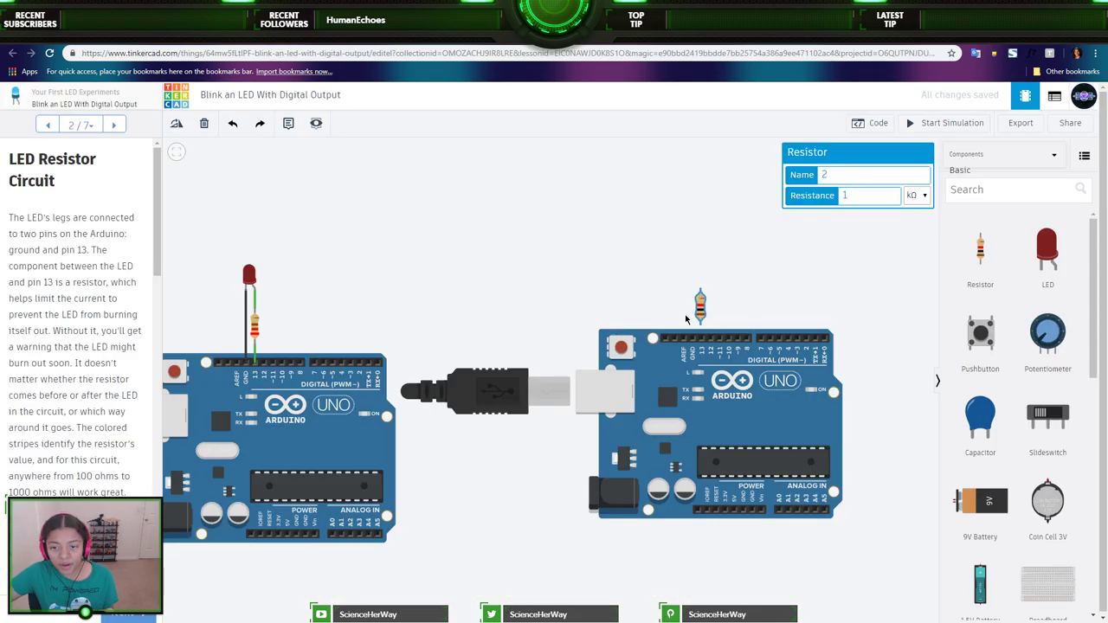
pyautogui.scroll(5, 686, 320)
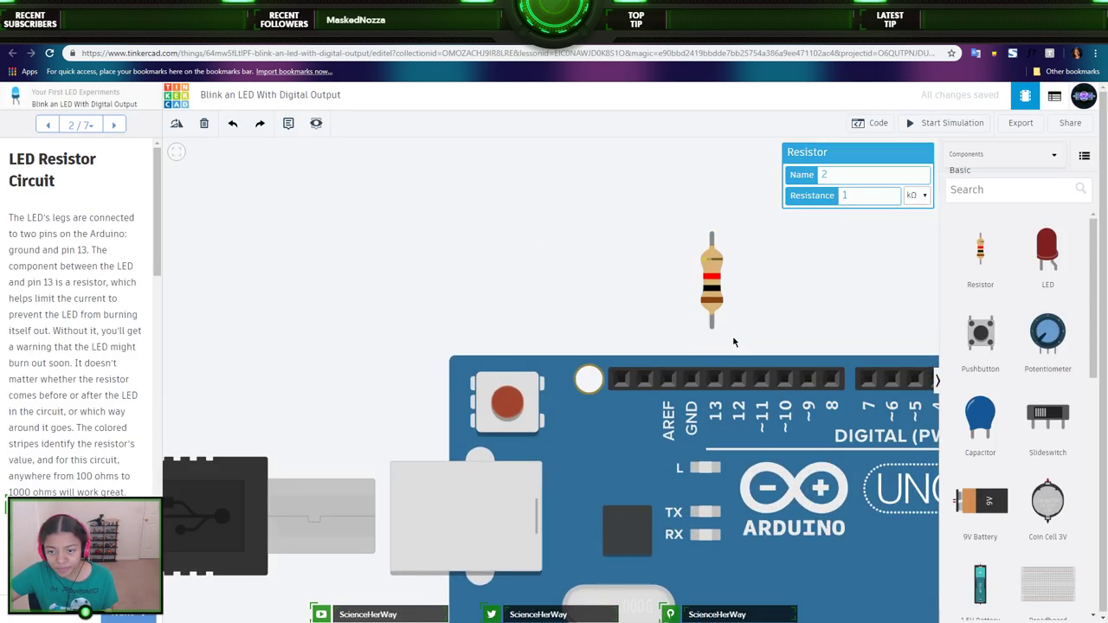
pyautogui.click(733, 342)
pyautogui.moveTo(714, 329); pyautogui.dragTo(715, 381)
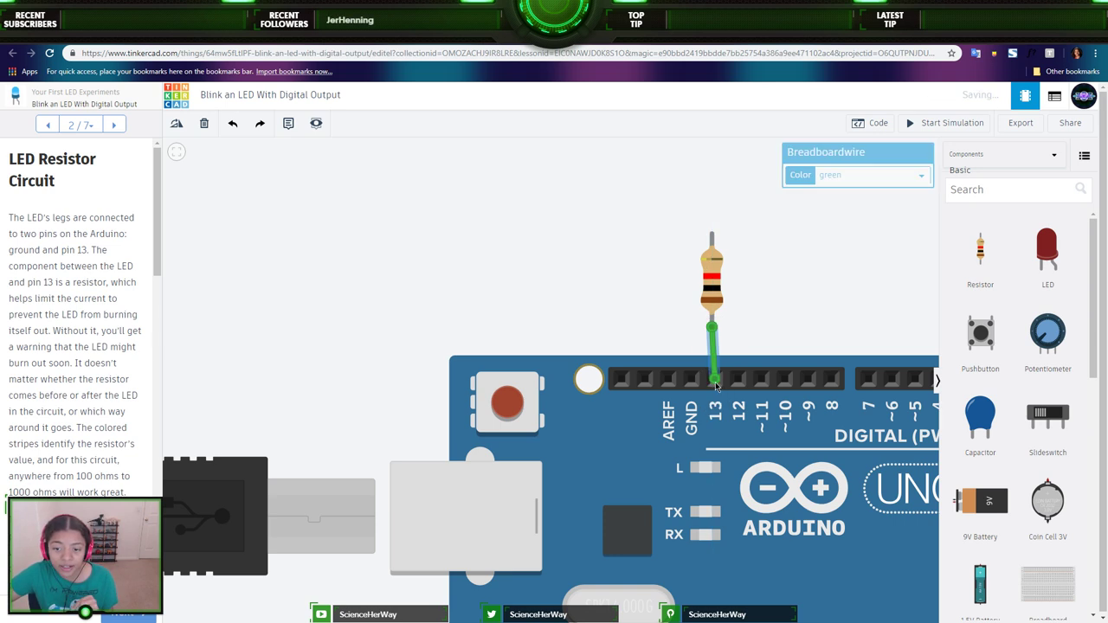
pyautogui.click(714, 290)
pyautogui.moveTo(714, 290); pyautogui.dragTo(715, 288)
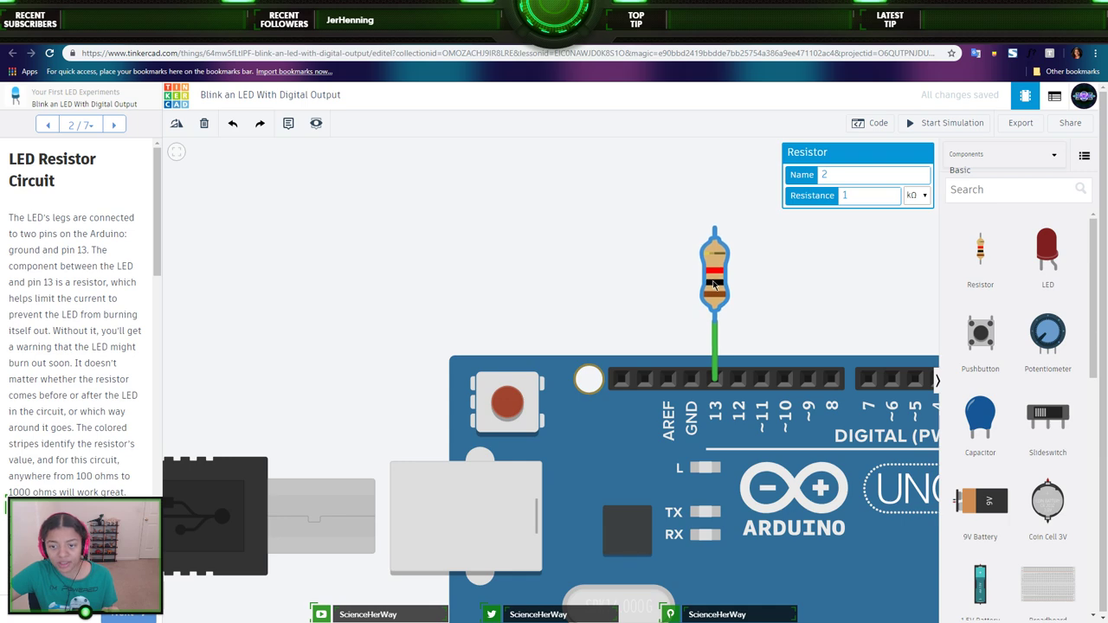
# - Check the article's component list and add a red LED above the new resistor, slightly to its left
pyautogui.scroll(-4, 636, 273)
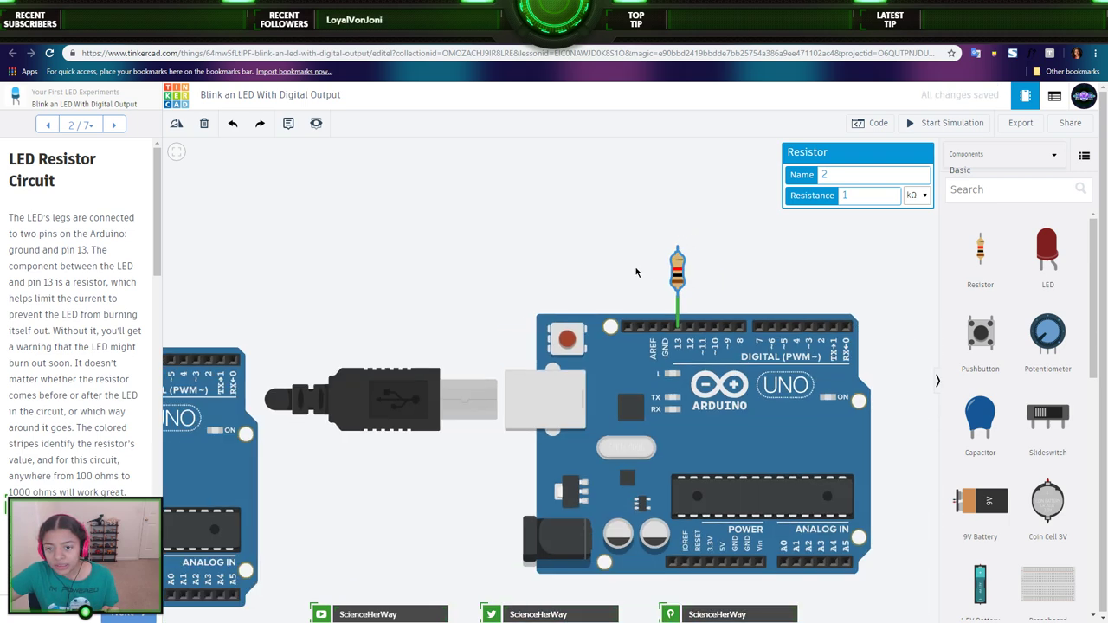
pyautogui.scroll(1, 636, 273)
pyautogui.hotkey('ctrl', 'Tab')
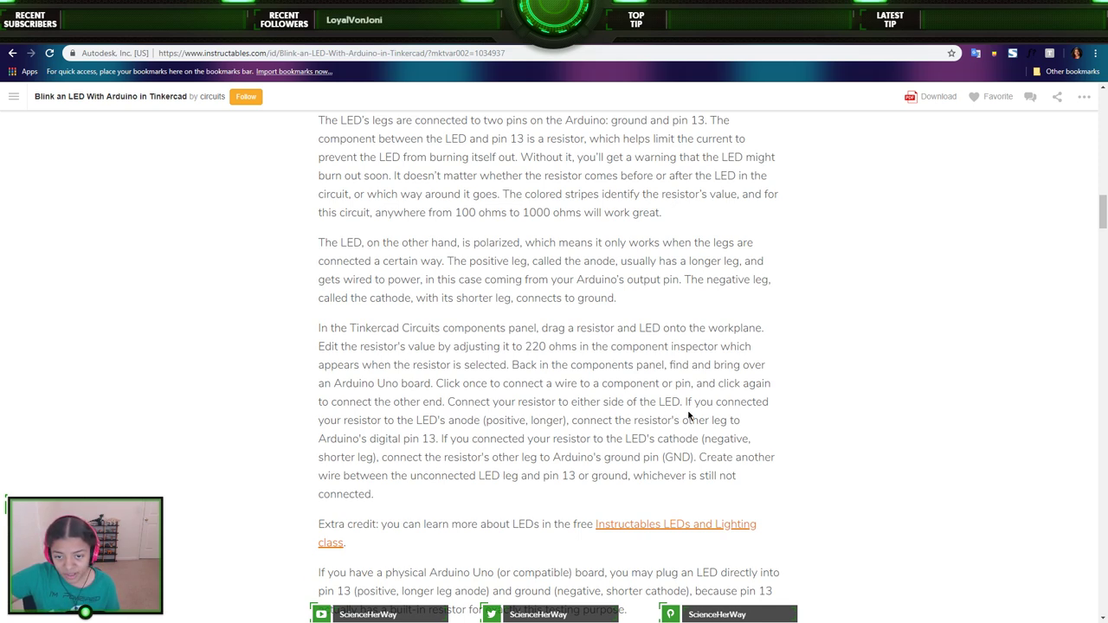
pyautogui.moveTo(543, 328); pyautogui.dragTo(666, 328)
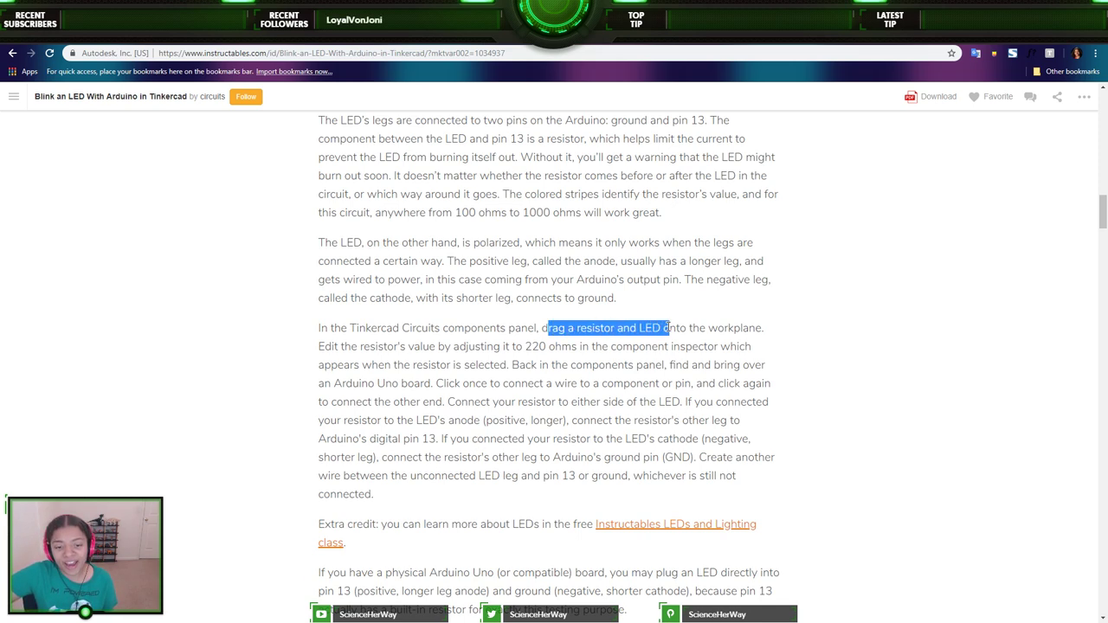
pyautogui.click(610, 234)
pyautogui.hotkey('ctrl', 'Tab')
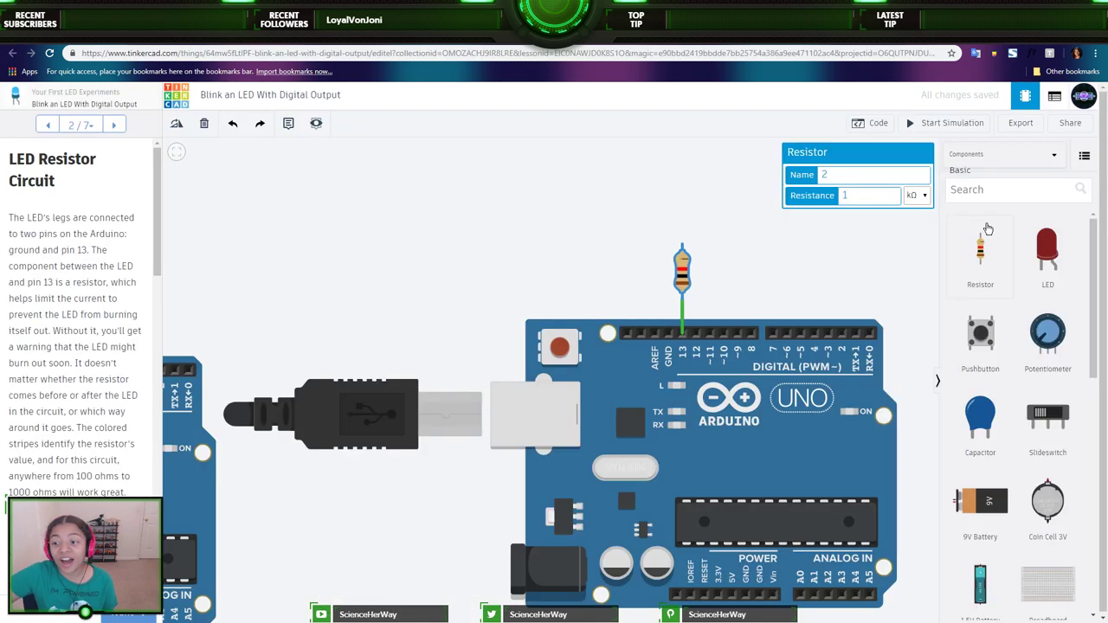
pyautogui.moveTo(1047, 256); pyautogui.dragTo(618, 210)
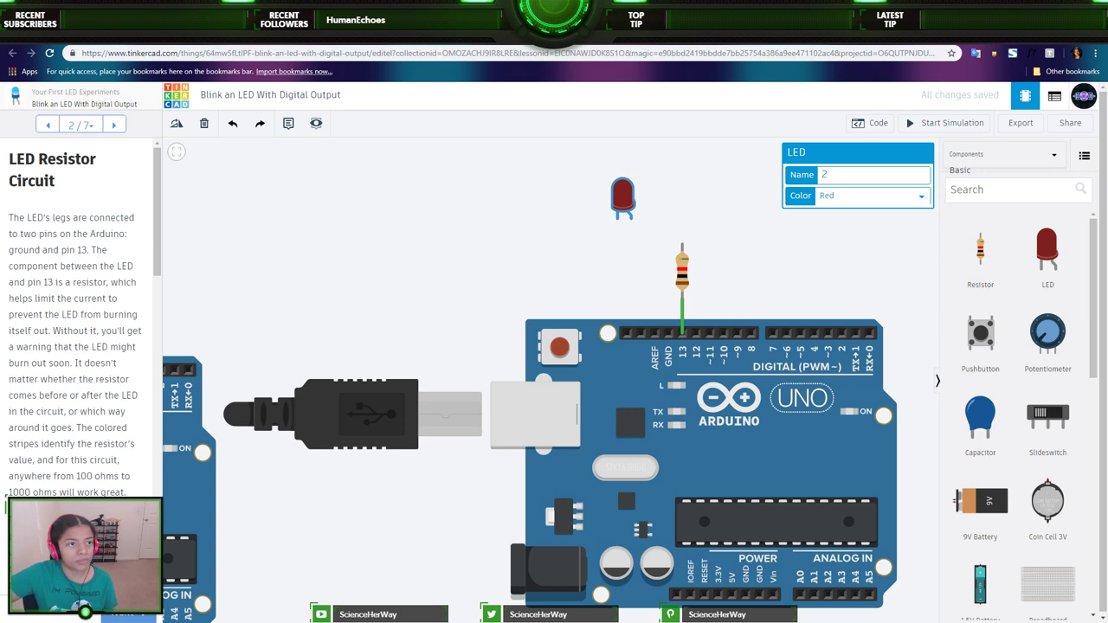
# - Review the article's notes on LED polarity and identify the anode and cathode legs of the new LED
pyautogui.hotkey('ctrl', 'Tab')
pyautogui.scroll(1, 301, 373)
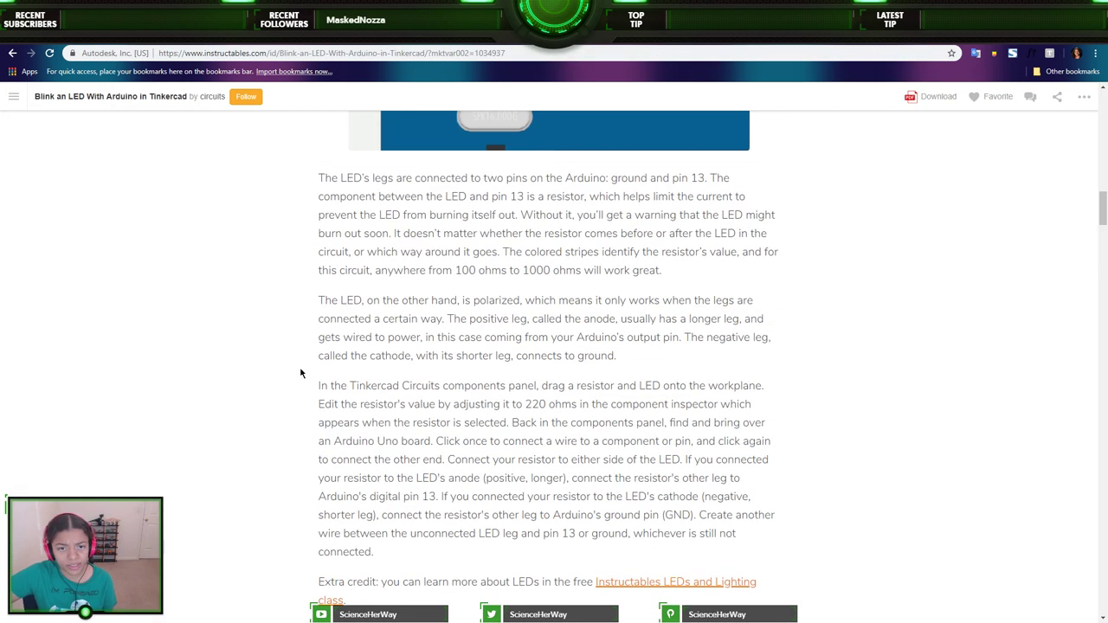
pyautogui.scroll(3, 302, 373)
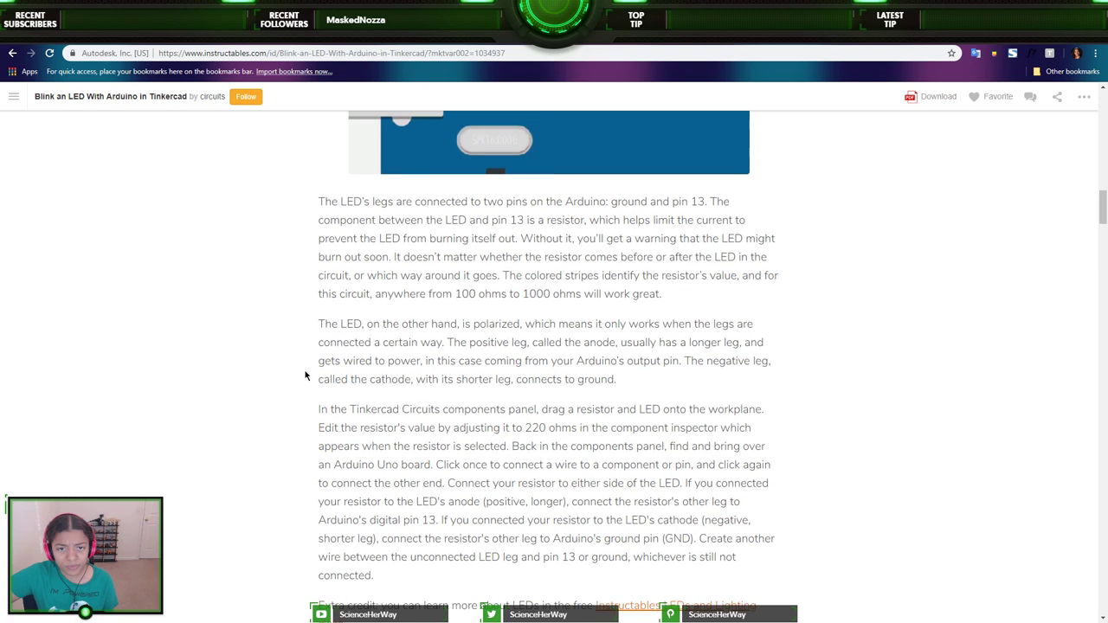
pyautogui.scroll(-3, 304, 374)
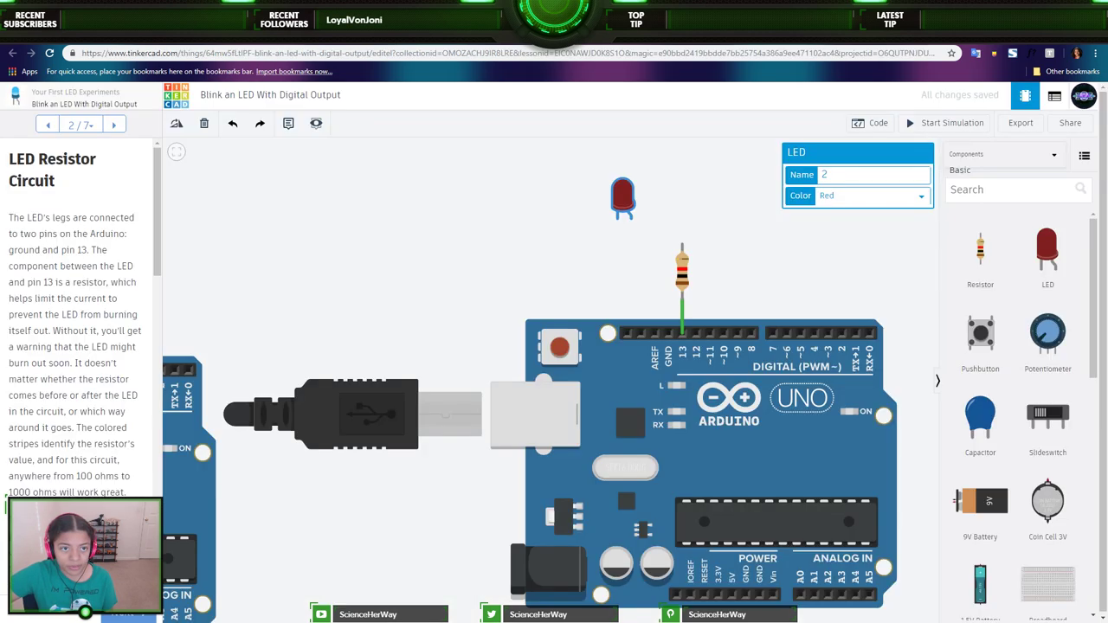
pyautogui.scroll(5, 654, 227)
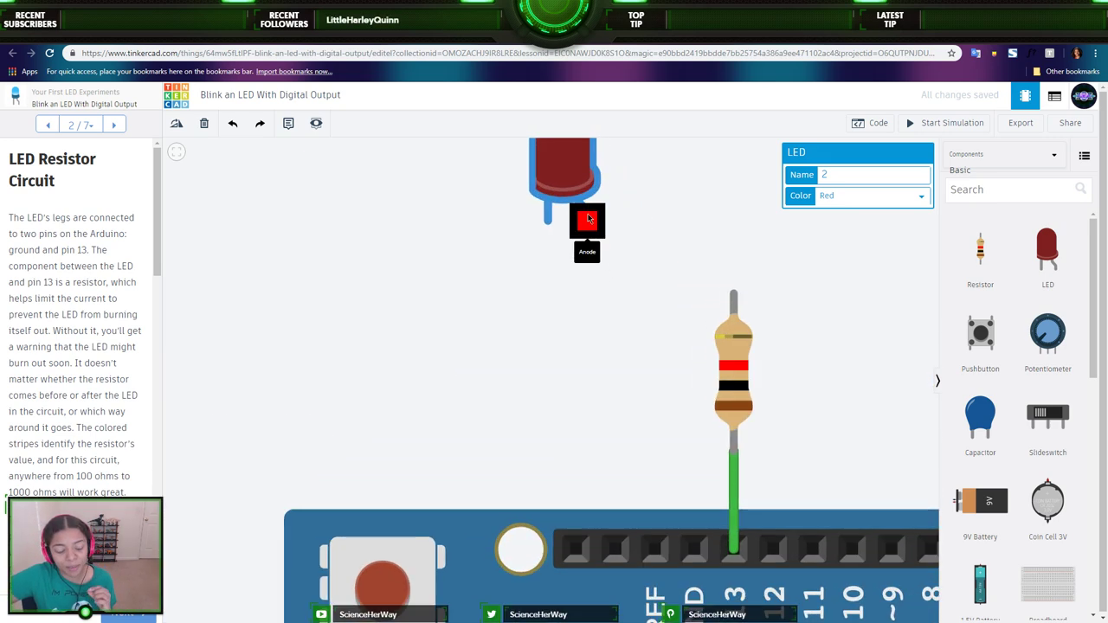
pyautogui.scroll(-5, 656, 319)
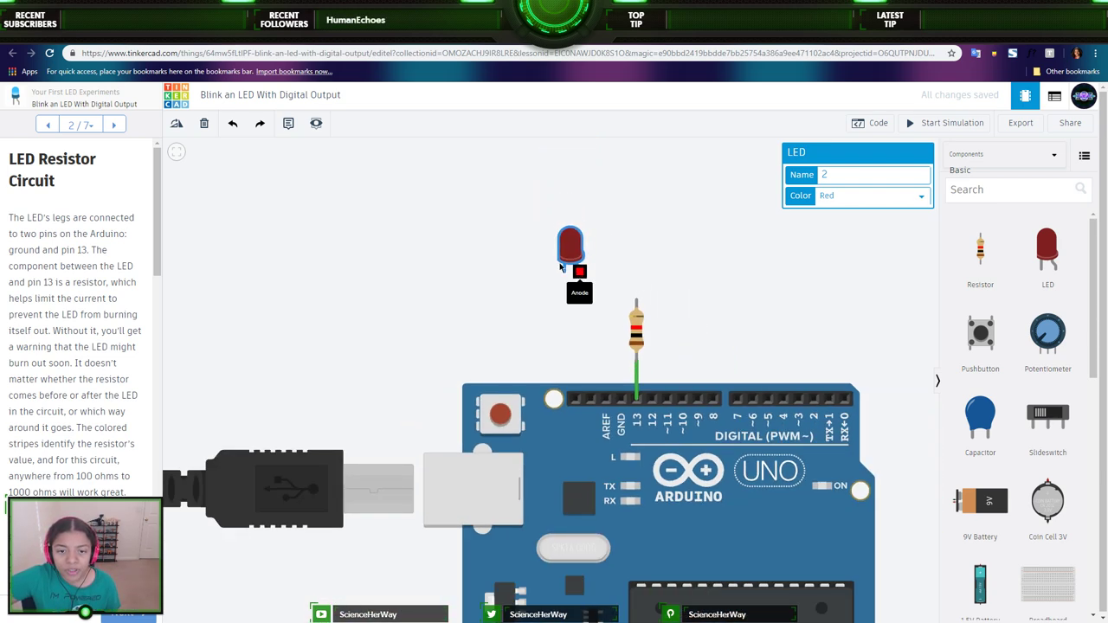
pyautogui.hotkey('ctrl', 'Tab')
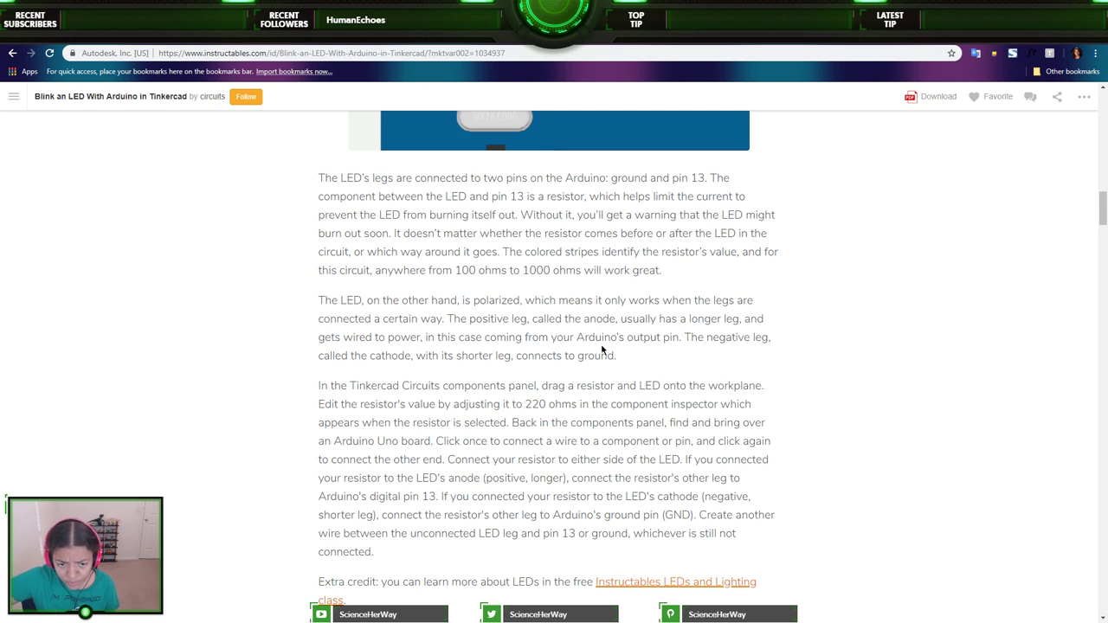
pyautogui.hotkey('ctrl', 'shift', 'Tab')
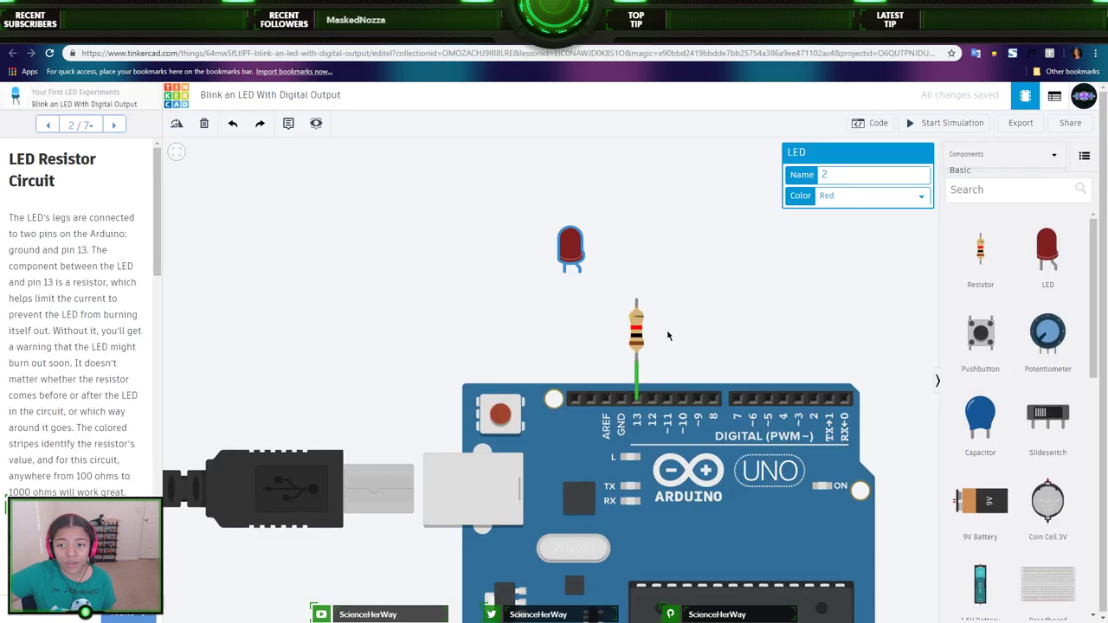
# - Set the resistance of the resistor wired to pin 13 to 220 kΩ
pyautogui.click(641, 339)
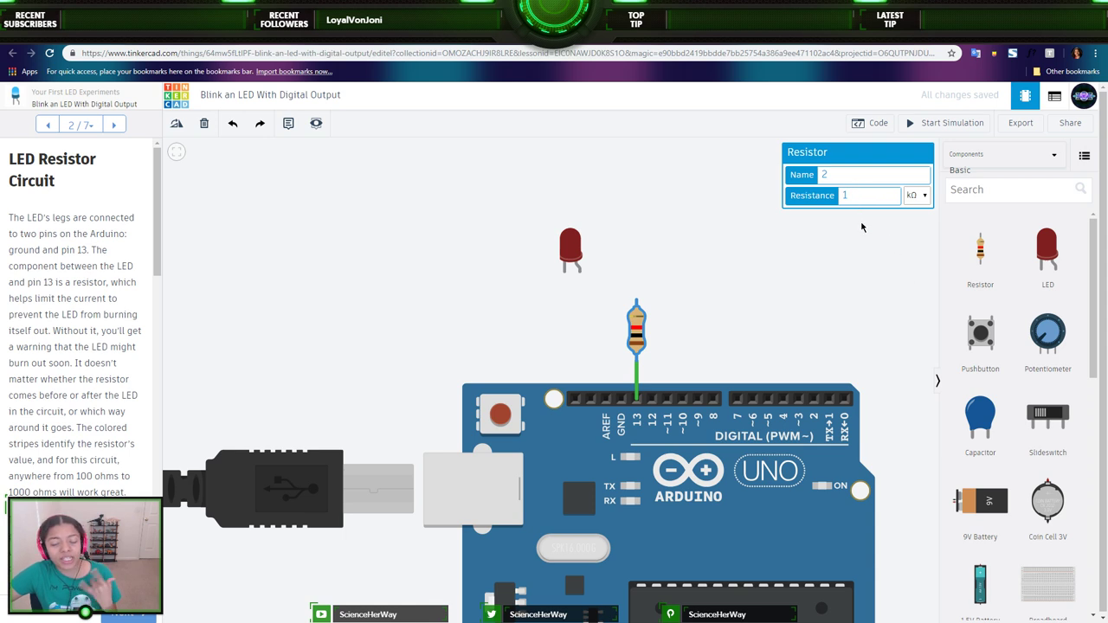
pyautogui.scroll(-3, 139, 348)
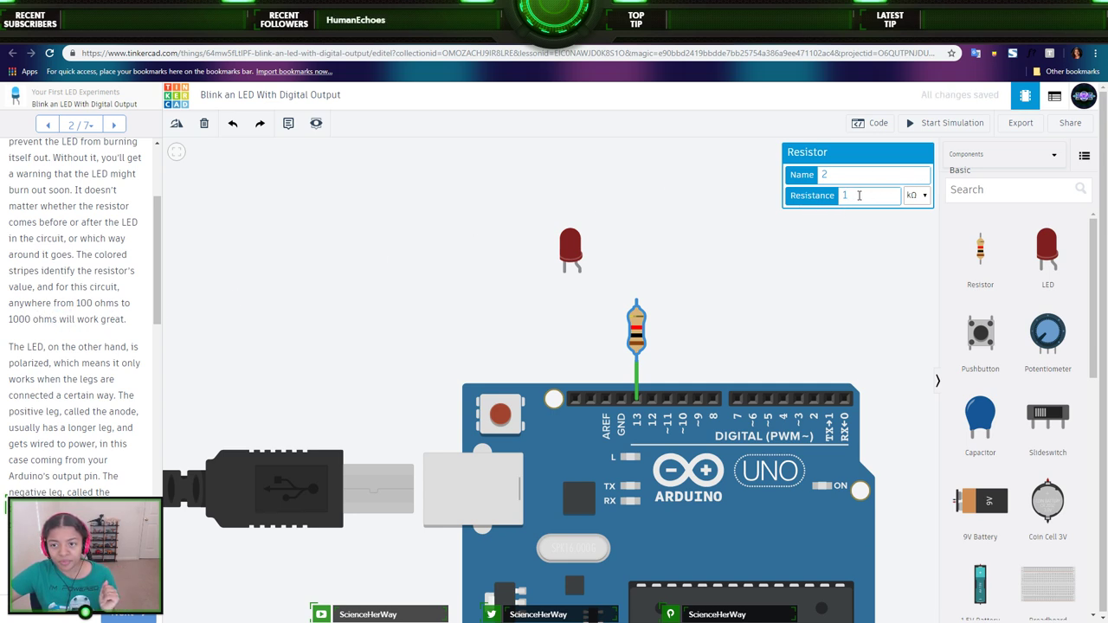
pyautogui.click(832, 204)
pyautogui.write('220')
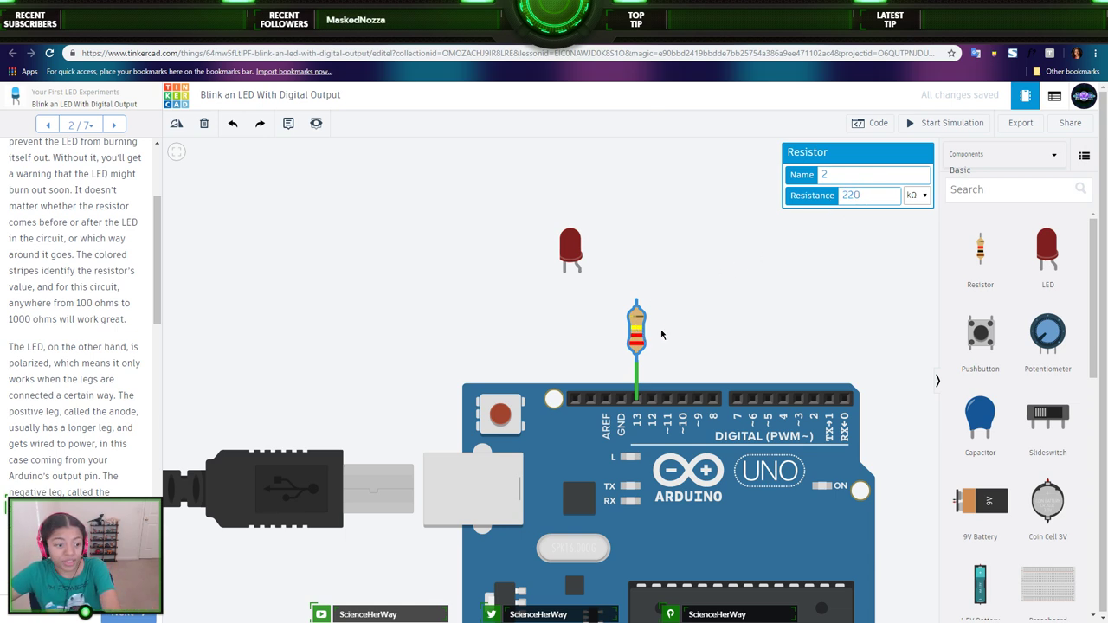
pyautogui.scroll(-1, 68, 433)
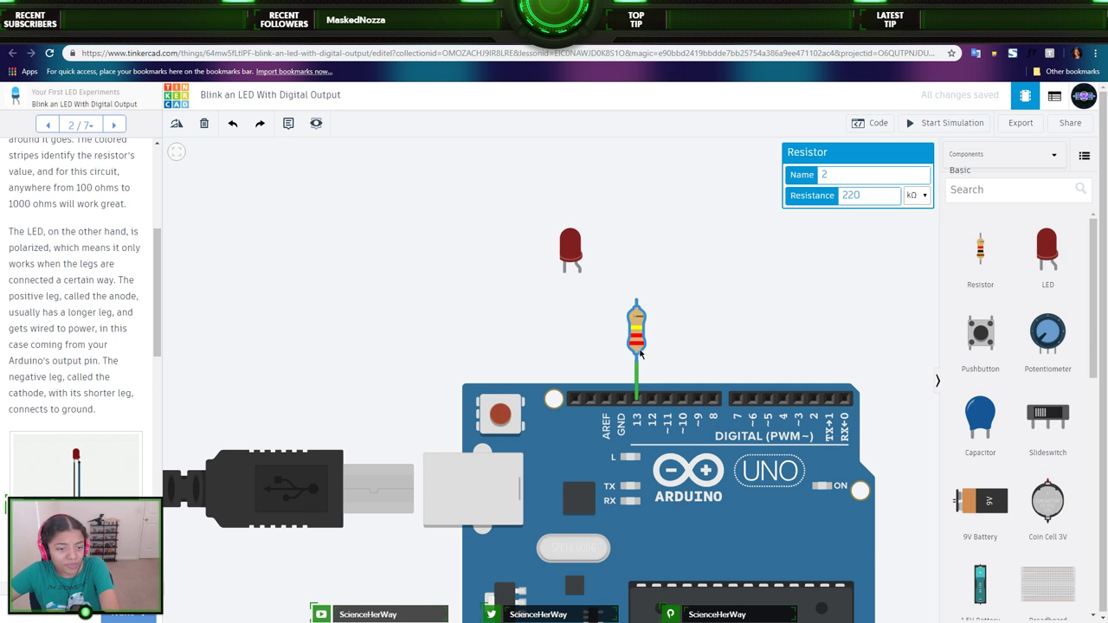
pyautogui.click(836, 238)
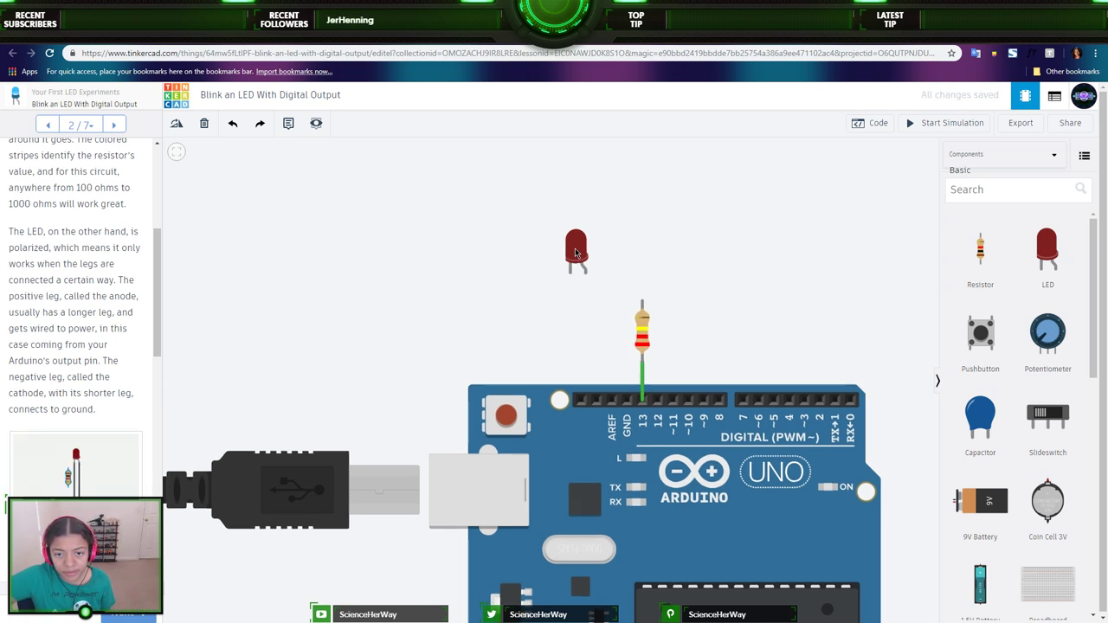
# - Move the red LED directly above the resistor, lower the resistor slightly toward pin 13, and check the article's wiring instructions
pyautogui.moveTo(576, 252); pyautogui.dragTo(632, 271)
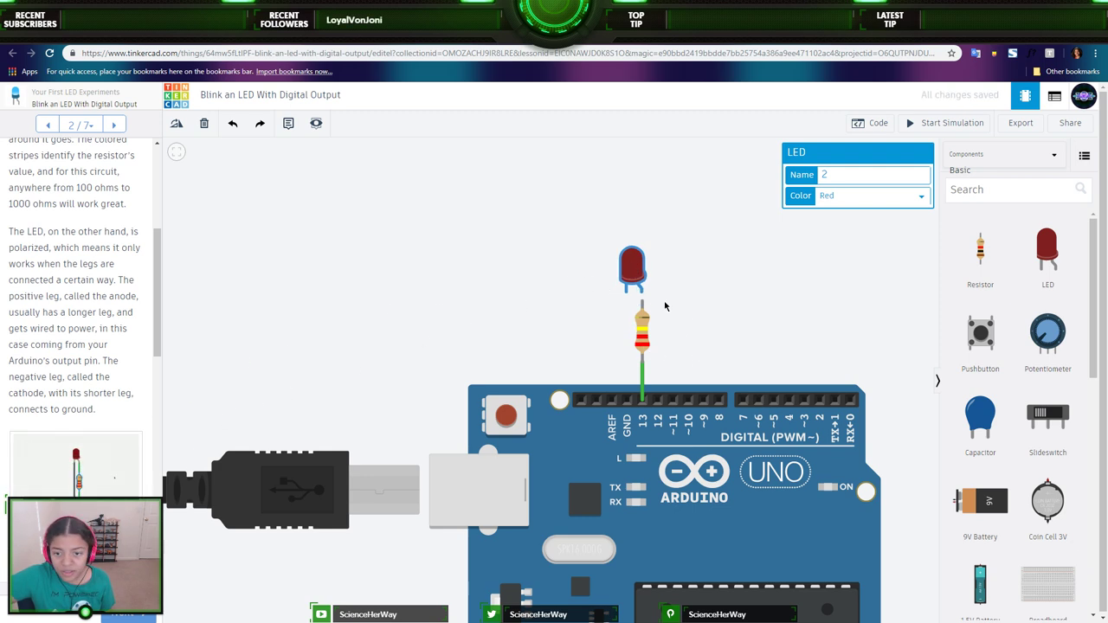
pyautogui.moveTo(642, 331); pyautogui.dragTo(644, 346)
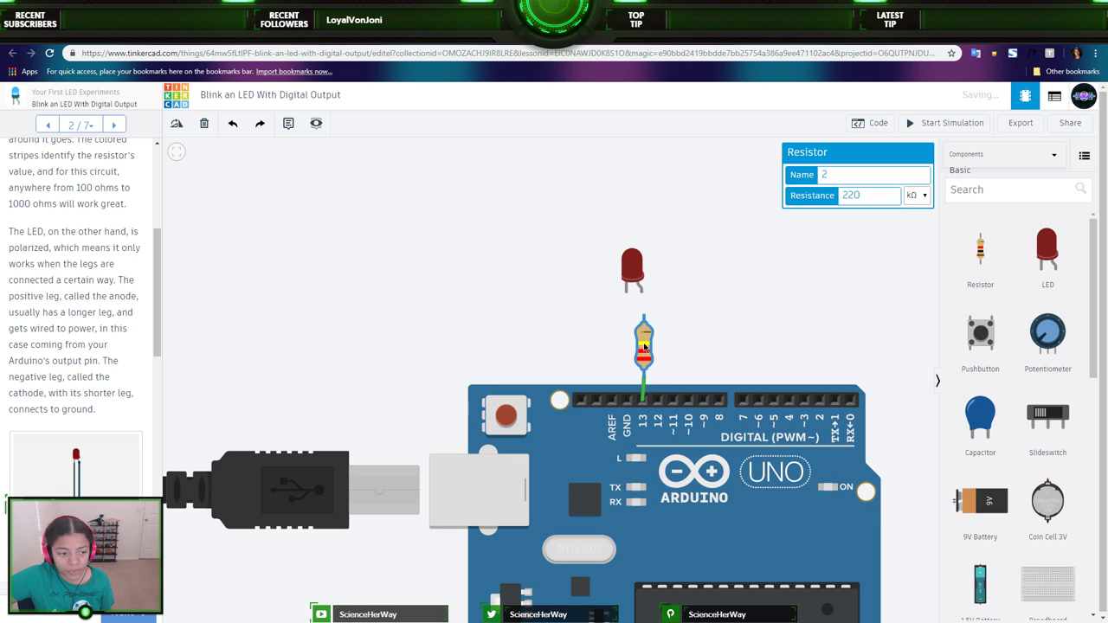
pyautogui.hotkey('ctrl', 'Tab')
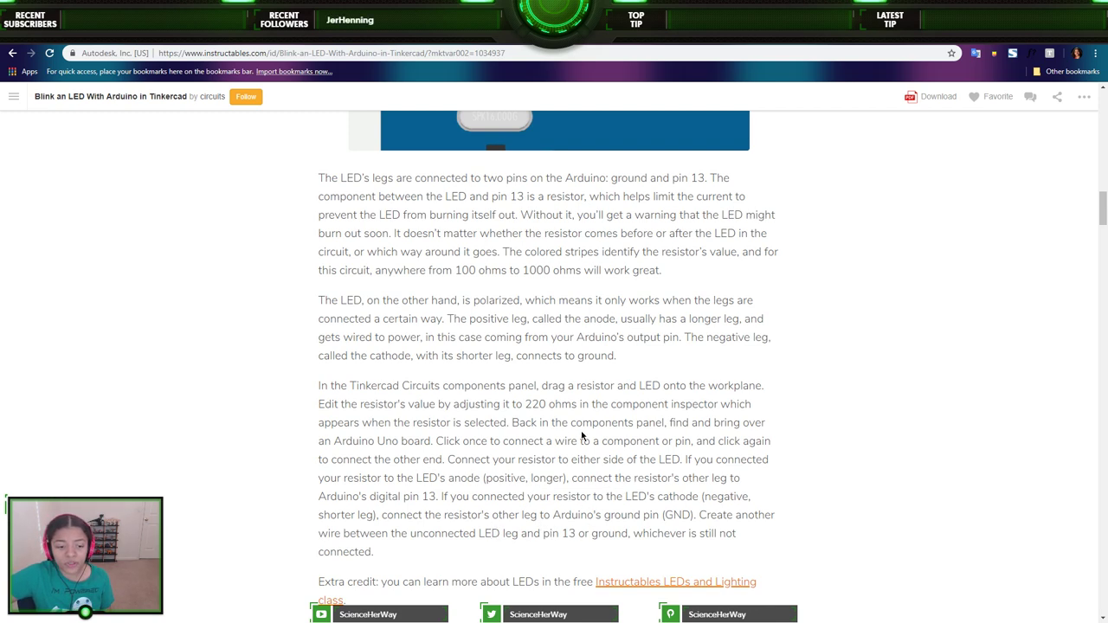
pyautogui.scroll(-3, 486, 392)
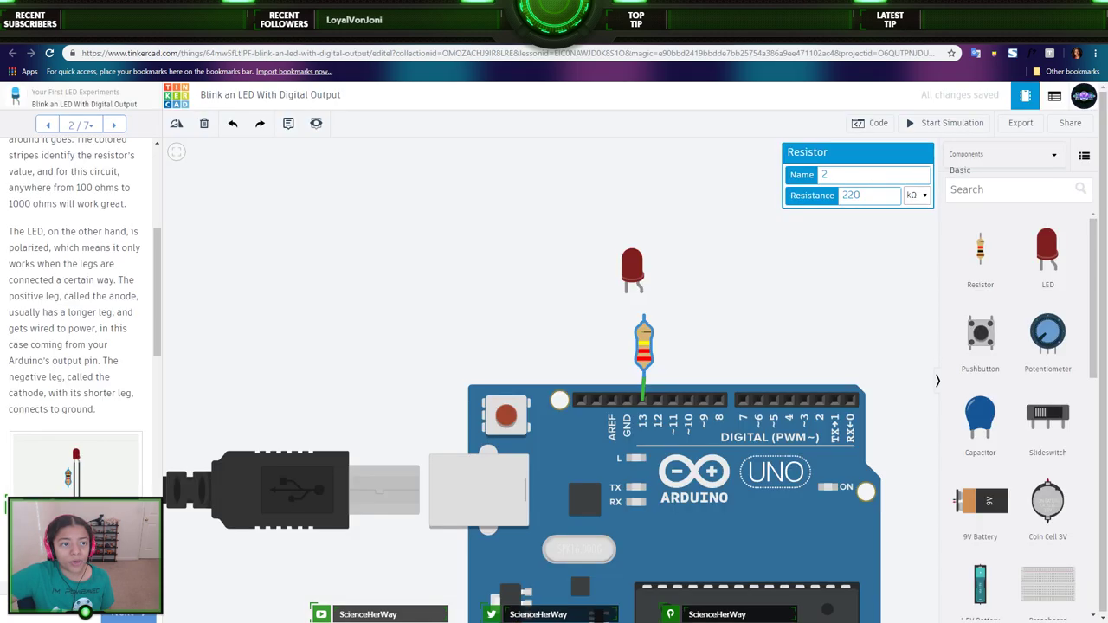
pyautogui.hotkey('ctrl', 'Tab')
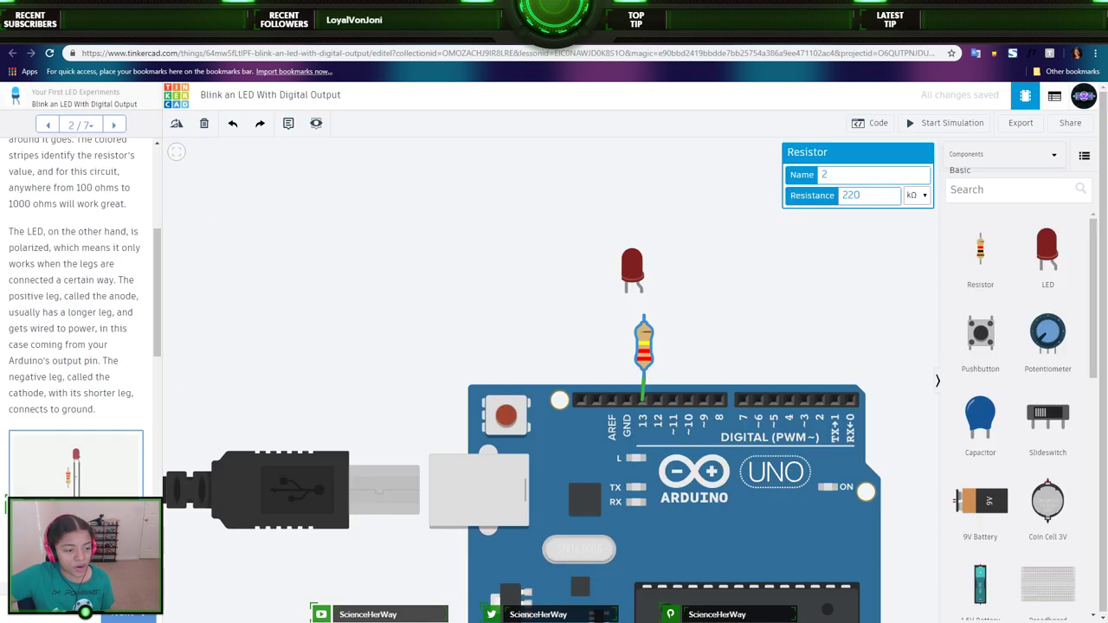
# - Wire the LED's anode to the resistor's upper leg and its cathode to the Arduino's GND pin
pyautogui.click(639, 287)
pyautogui.click(643, 315)
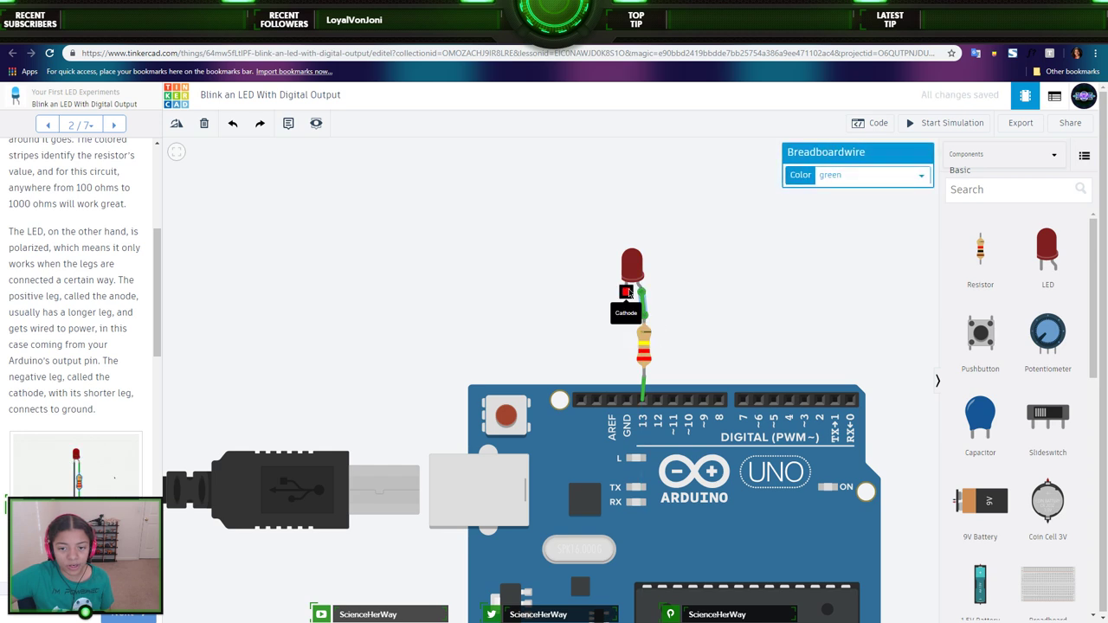
pyautogui.click(625, 289)
pyautogui.click(627, 400)
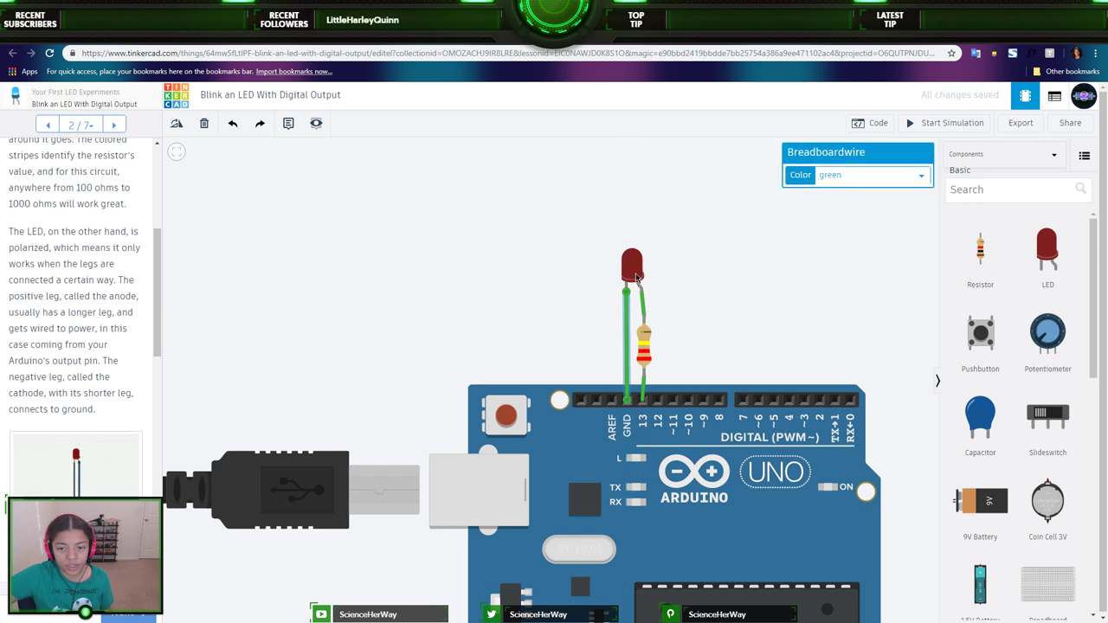
# - Shift the resistor slightly to the right, away from the LED's ground wire
pyautogui.click(642, 309)
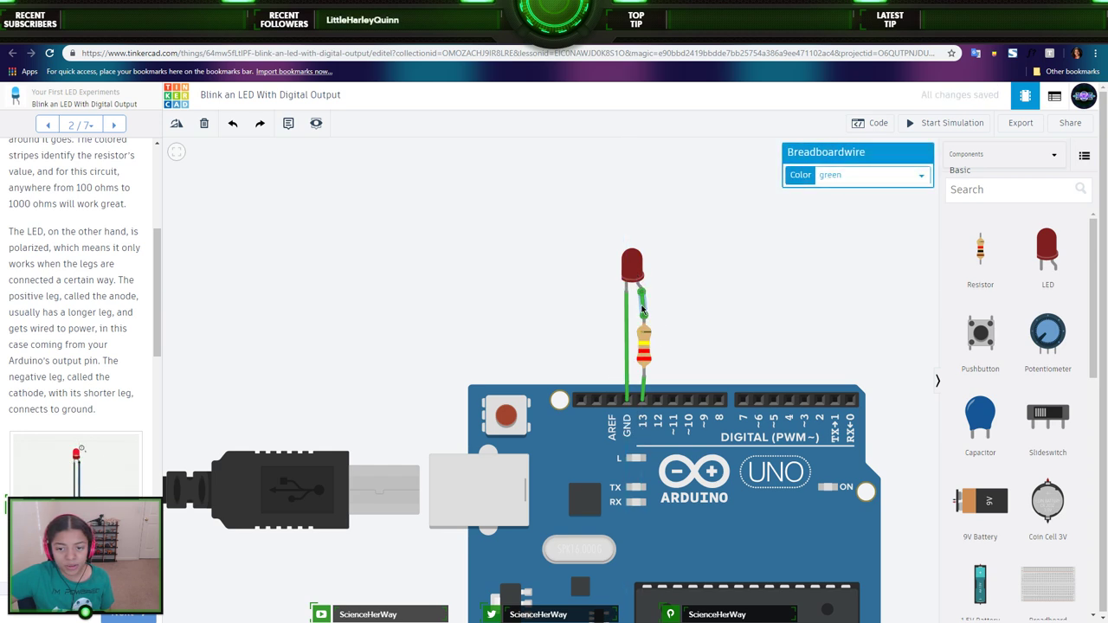
pyautogui.click(644, 344)
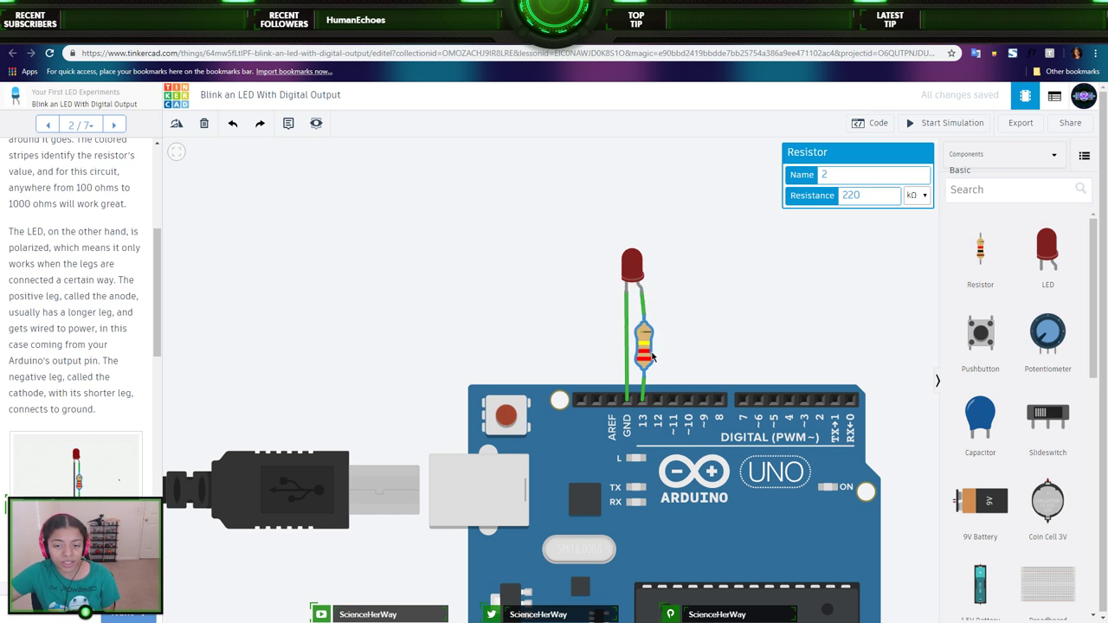
pyautogui.moveTo(651, 355); pyautogui.dragTo(659, 355)
pyautogui.click(655, 317)
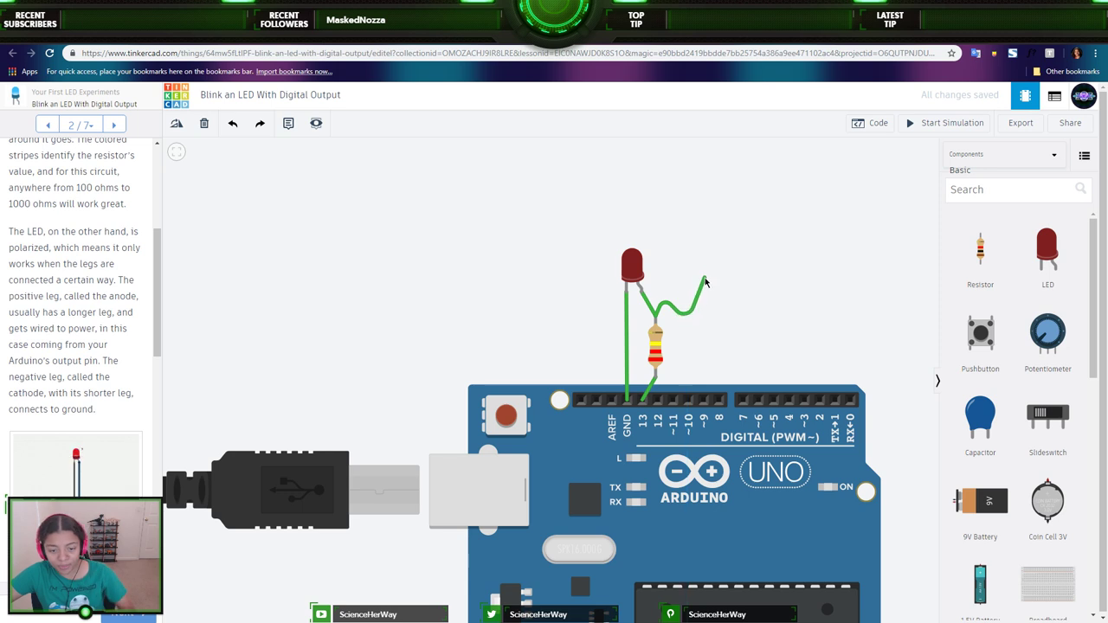
# - Delete the three wires joining the LED, the resistor, pin 13 and GND
pyautogui.click(641, 286)
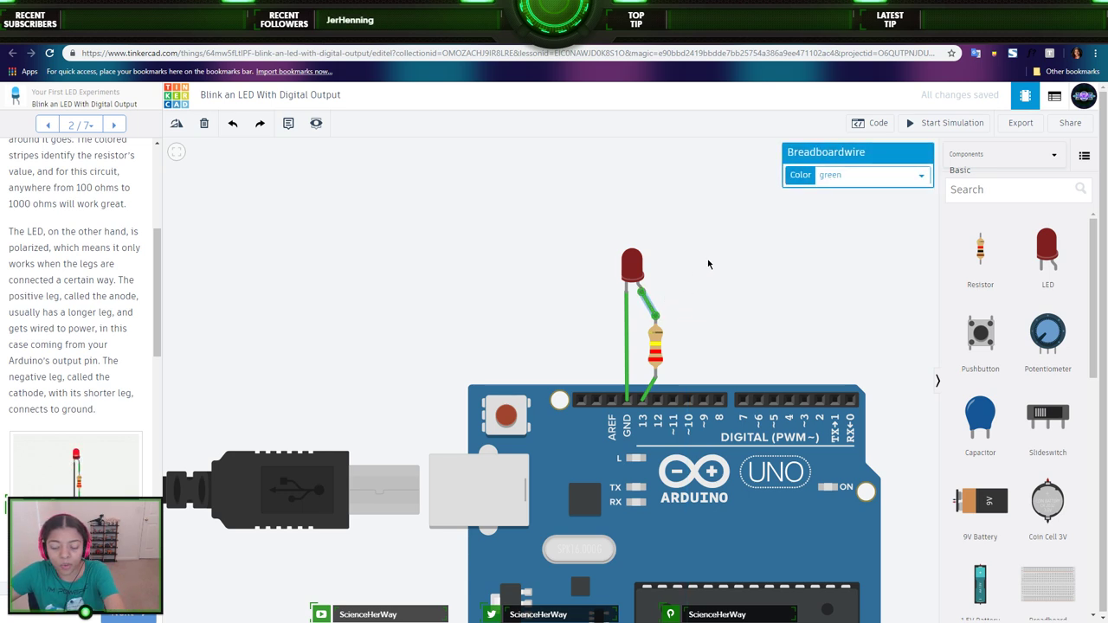
pyautogui.press('Delete')
pyautogui.click(655, 385)
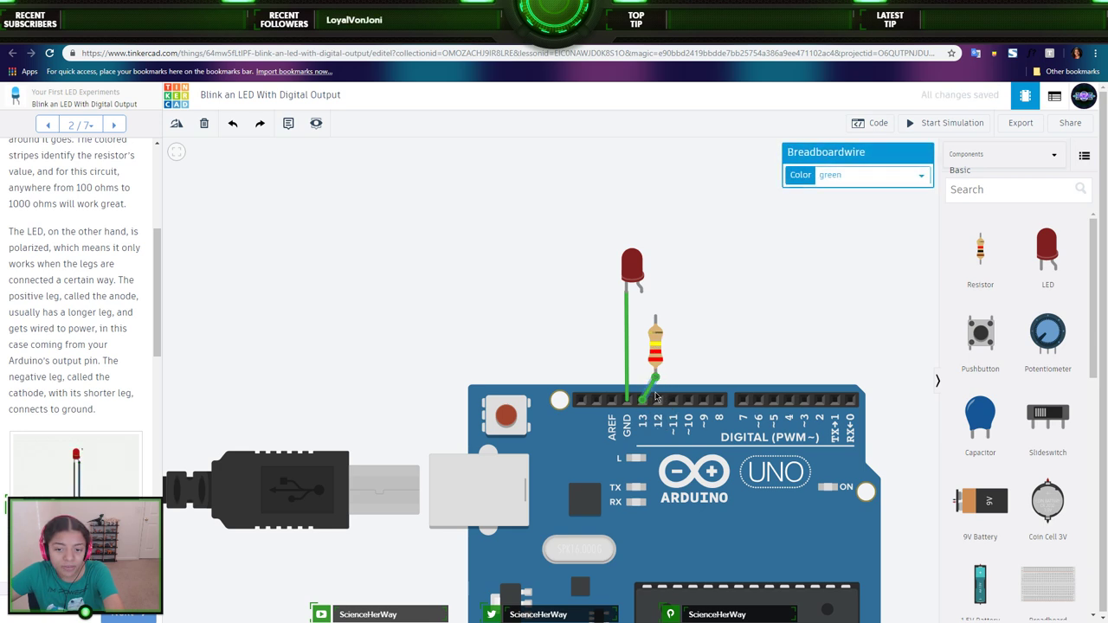
pyautogui.press('Delete')
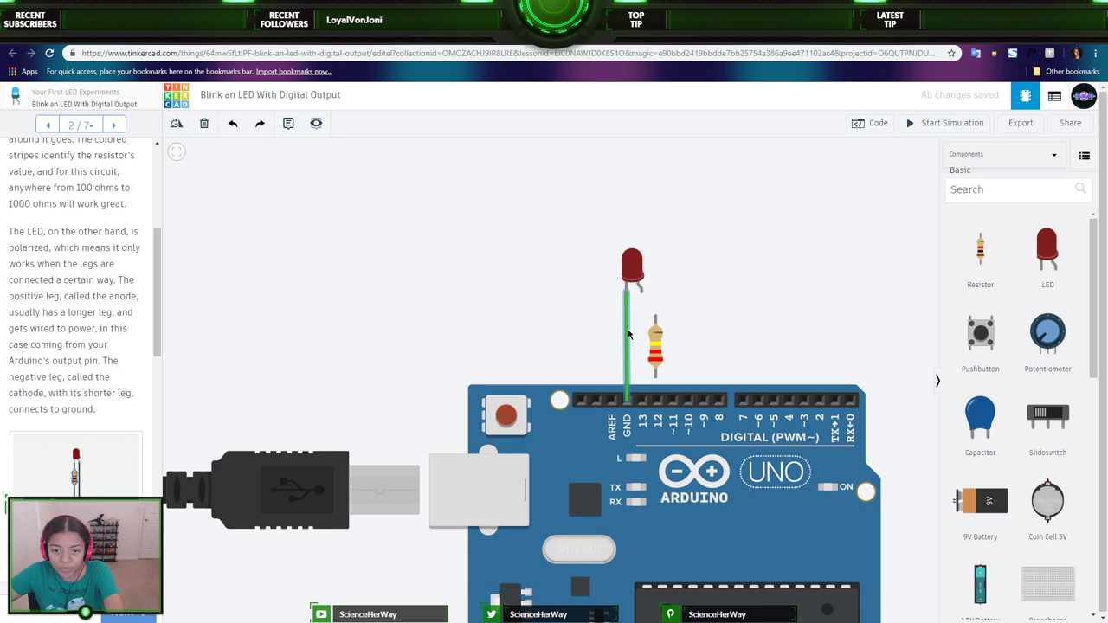
pyautogui.click(628, 334)
pyautogui.press('Delete')
# - Place the resistor above GND, wire it between GND and the LED's cathode, and wire the LED's anode to pin 13
pyautogui.moveTo(655, 344); pyautogui.dragTo(625, 345)
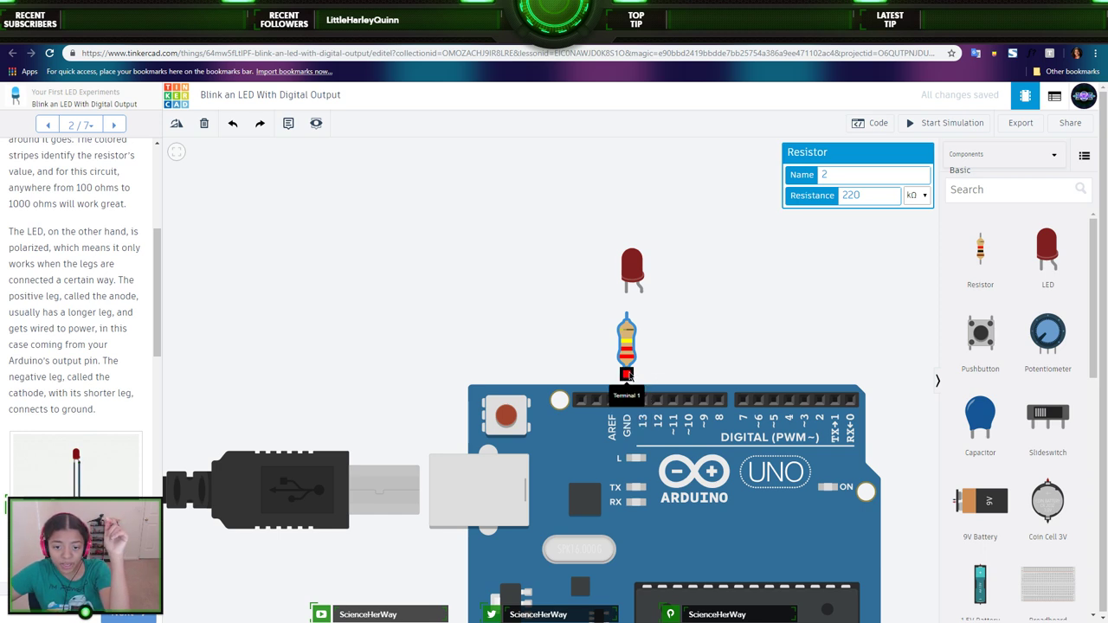
pyautogui.click(627, 373)
pyautogui.click(627, 399)
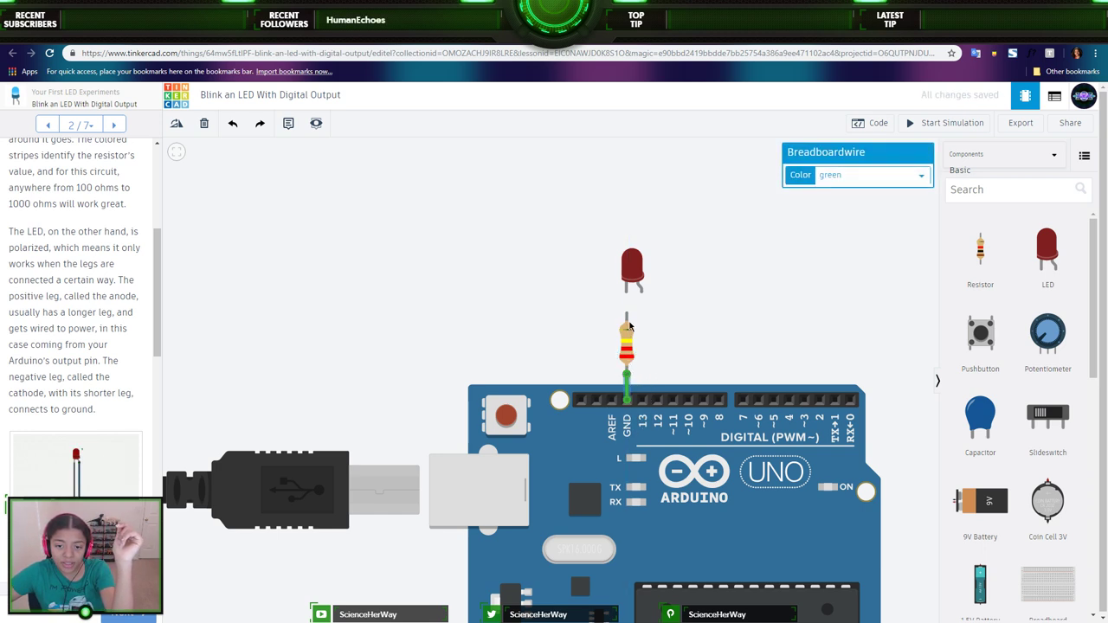
pyautogui.click(626, 317)
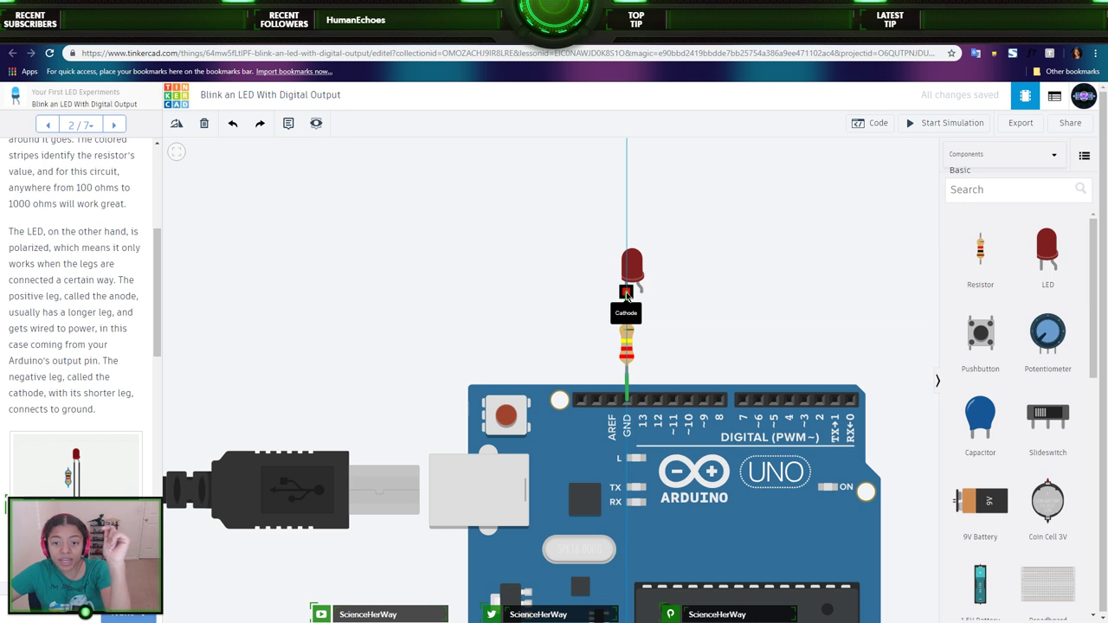
pyautogui.click(626, 293)
pyautogui.click(642, 298)
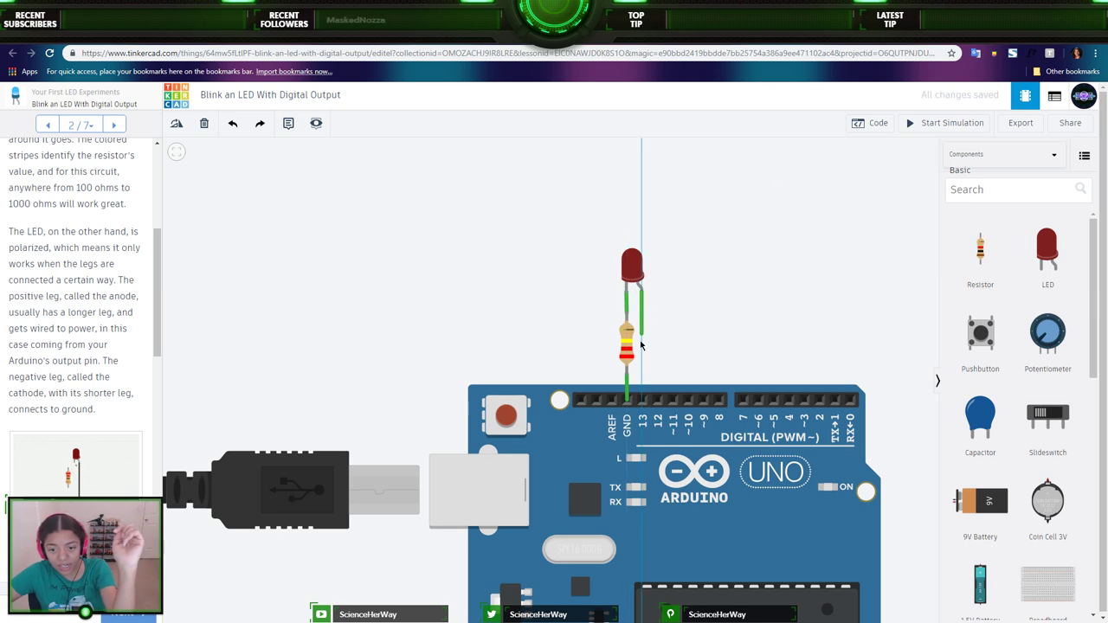
pyautogui.click(644, 403)
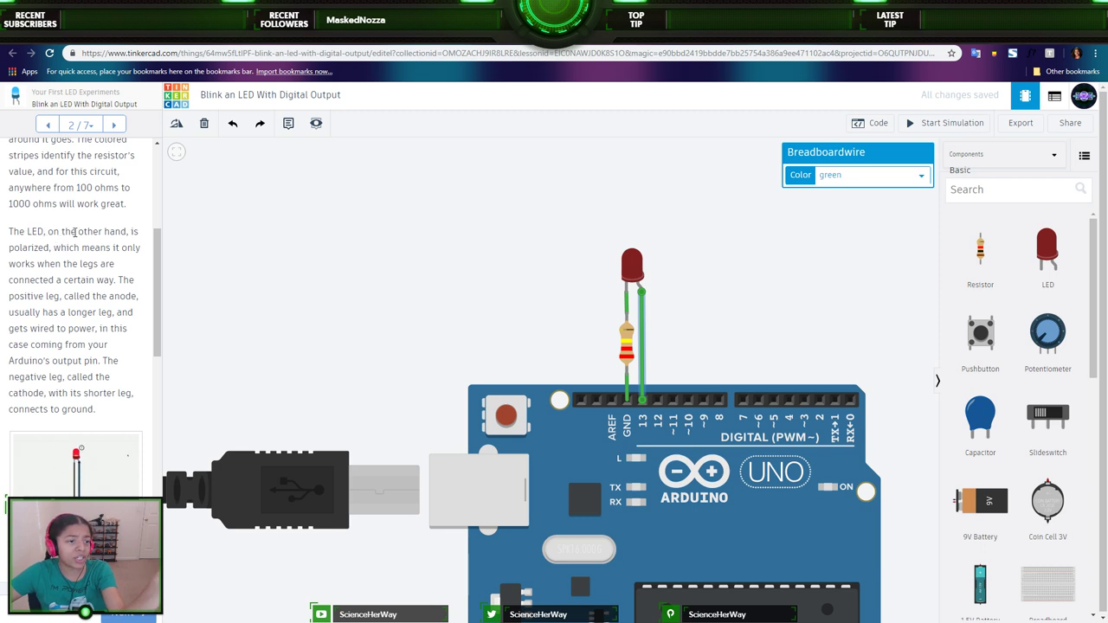
# - Review the lesson's numbered instructions for connecting the resistor and LED to pin 13 and ground
pyautogui.scroll(-3, 70, 247)
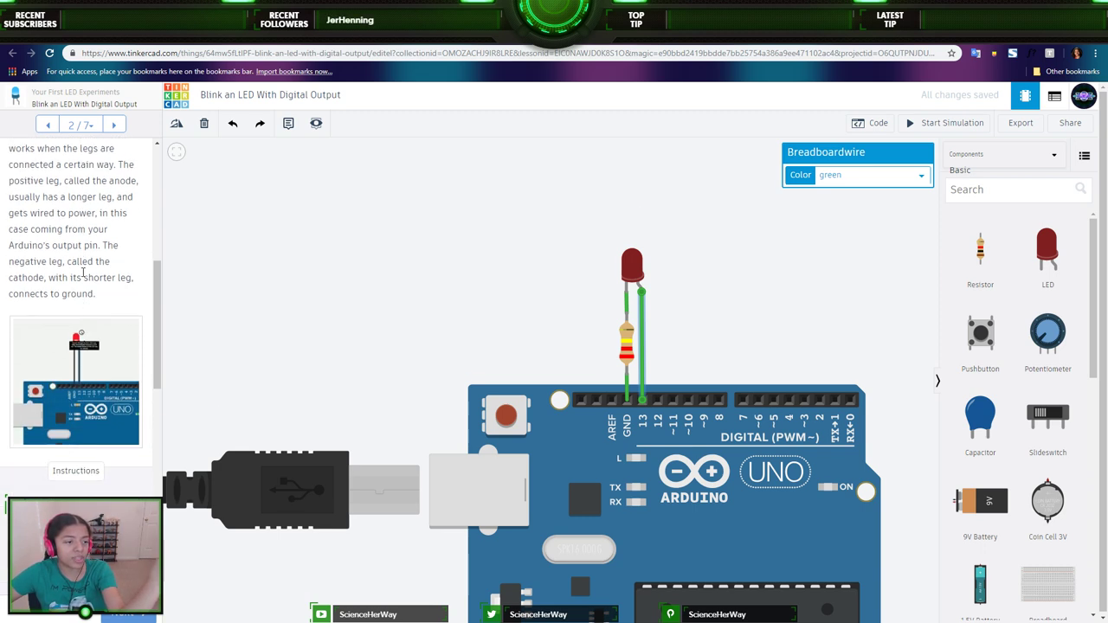
pyautogui.scroll(-3, 83, 273)
pyautogui.scroll(-1, 105, 295)
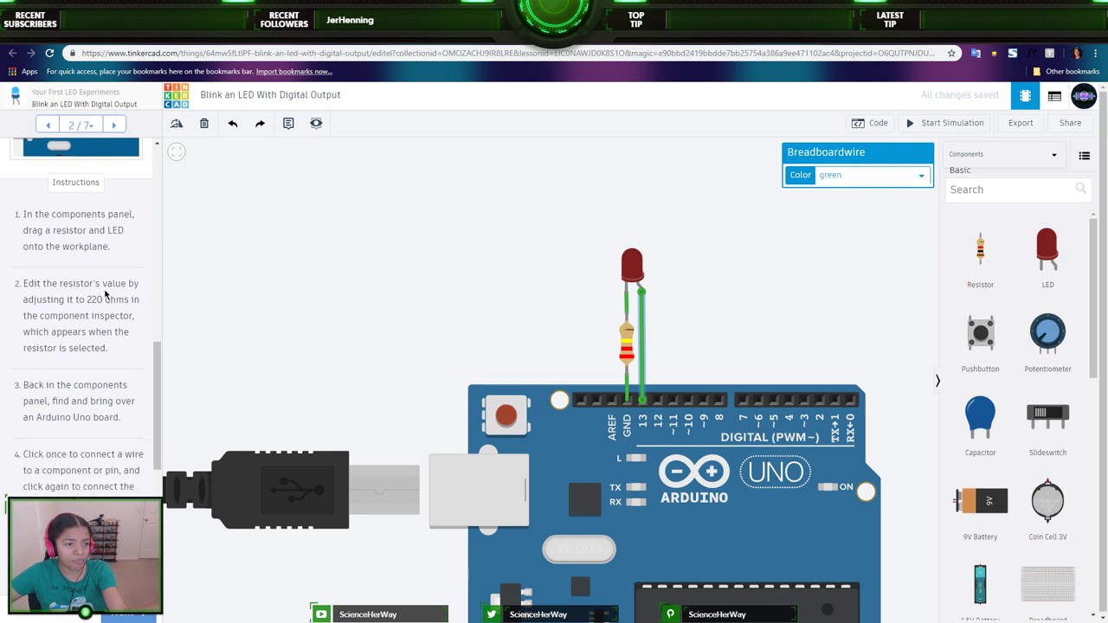
pyautogui.scroll(-3, 96, 259)
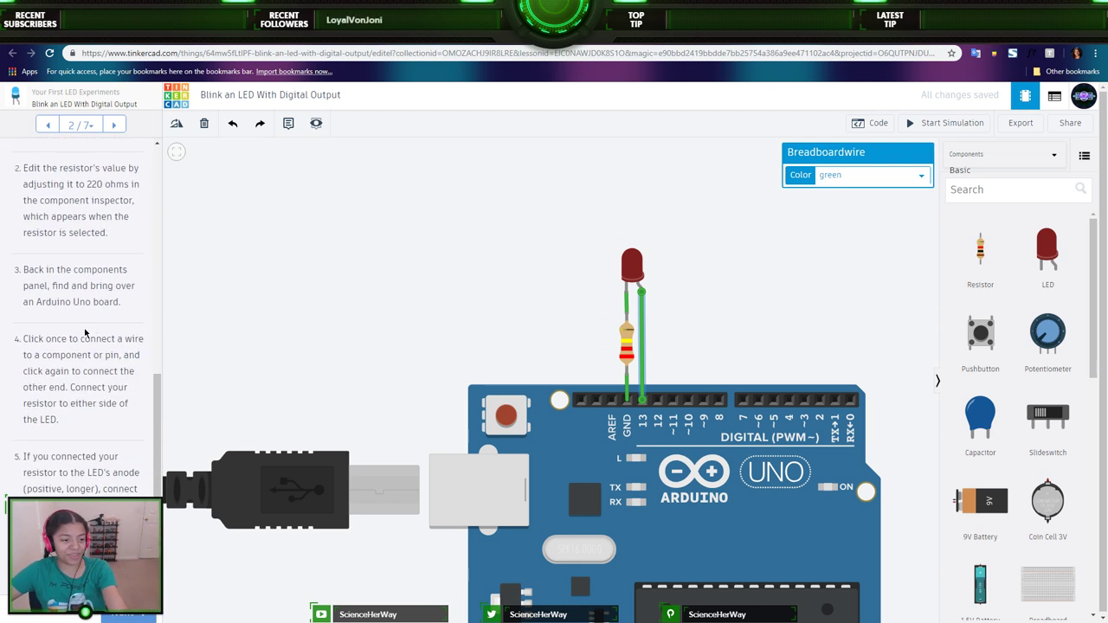
pyautogui.scroll(-2, 85, 332)
pyautogui.scroll(-1, 84, 331)
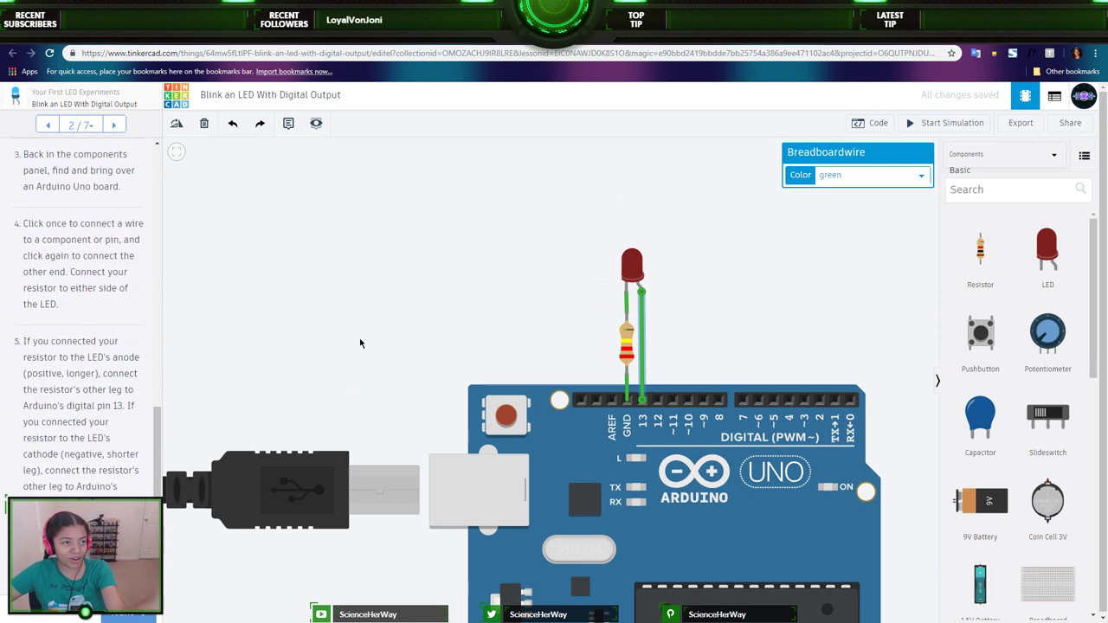
pyautogui.scroll(-4, 102, 355)
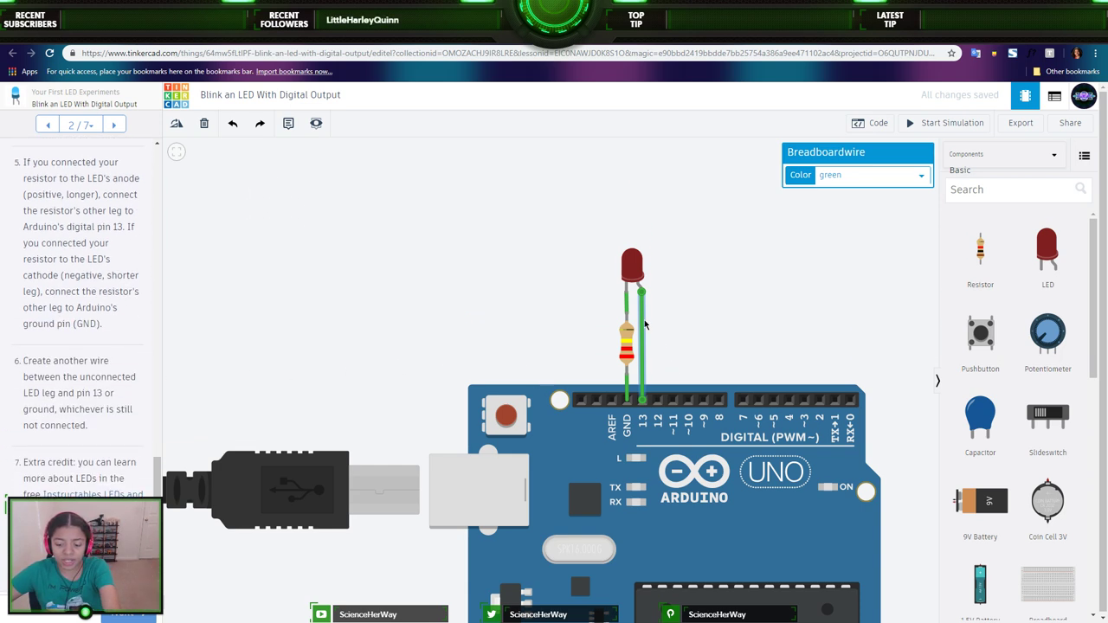
# - Undo the three wires that route the resistor through the LED's cathode to GND
pyautogui.hotkey('ctrl', 'z')
pyautogui.hotkey('ctrl', 'z')
pyautogui.hotkey('ctrl', 'z')
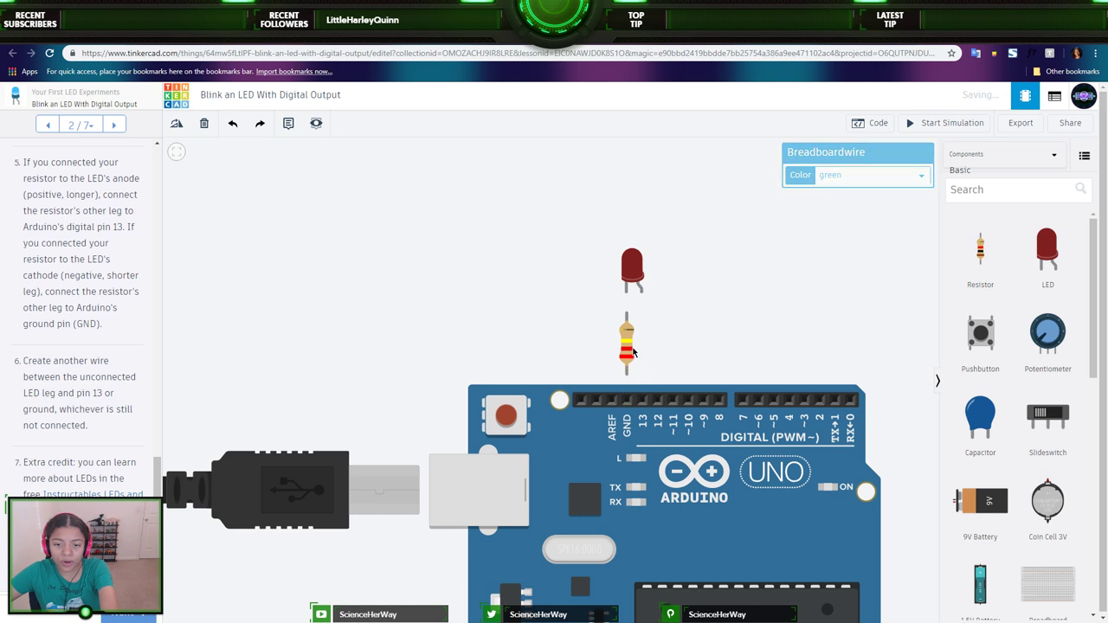
# - Move the resistor above pin 13, wire it between that pin and the LED's anode, and wire the cathode to GND
pyautogui.moveTo(633, 352); pyautogui.dragTo(646, 352)
pyautogui.click(640, 374)
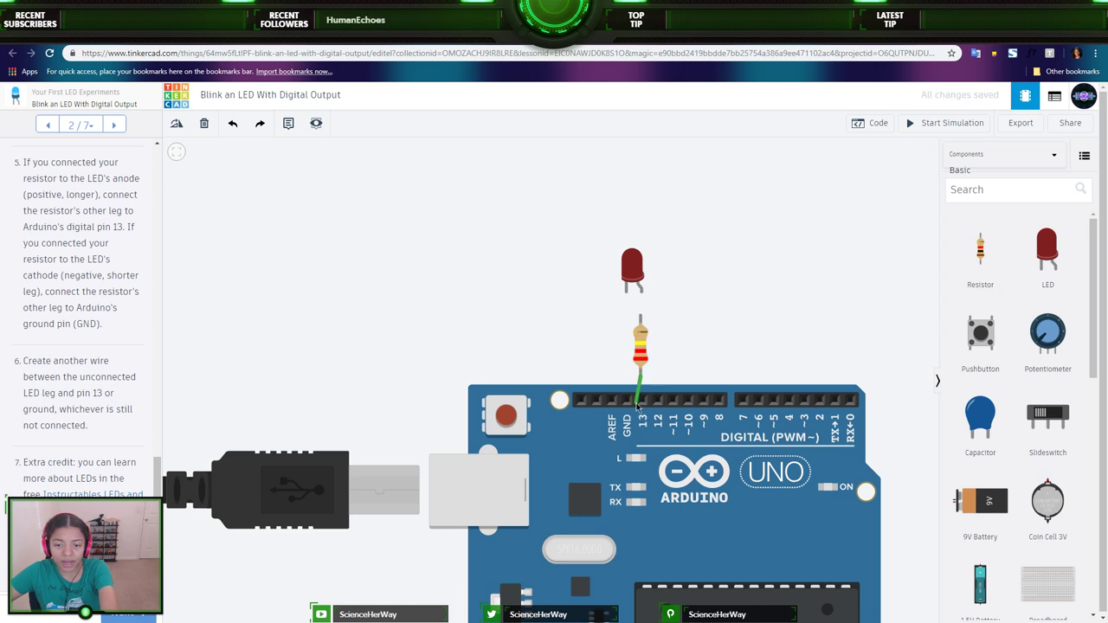
pyautogui.click(641, 290)
pyautogui.click(640, 320)
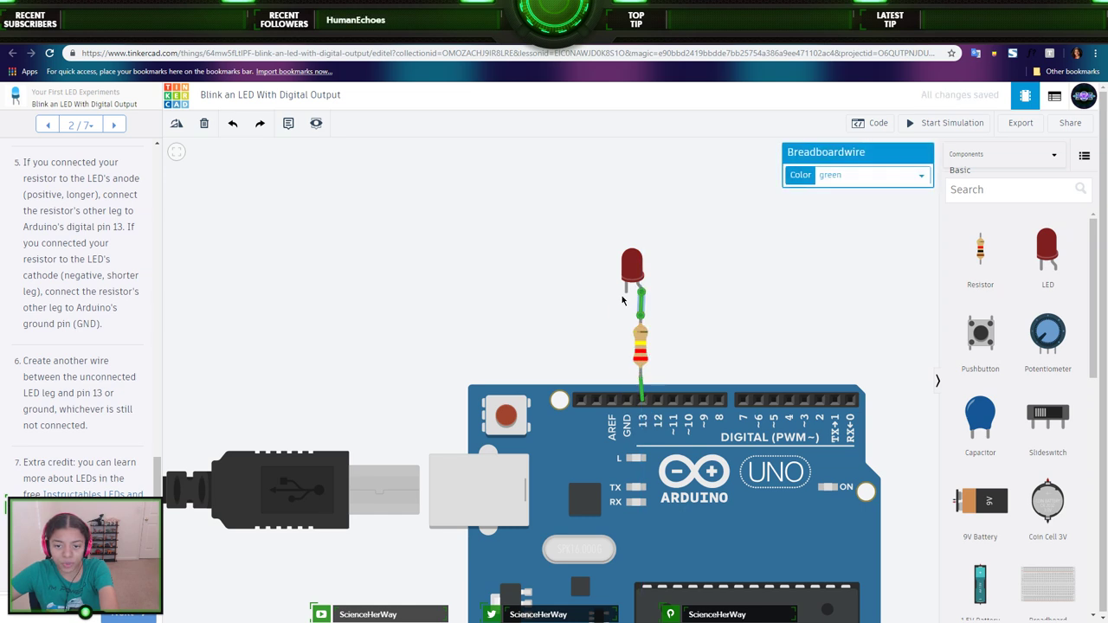
pyautogui.click(625, 293)
pyautogui.click(627, 399)
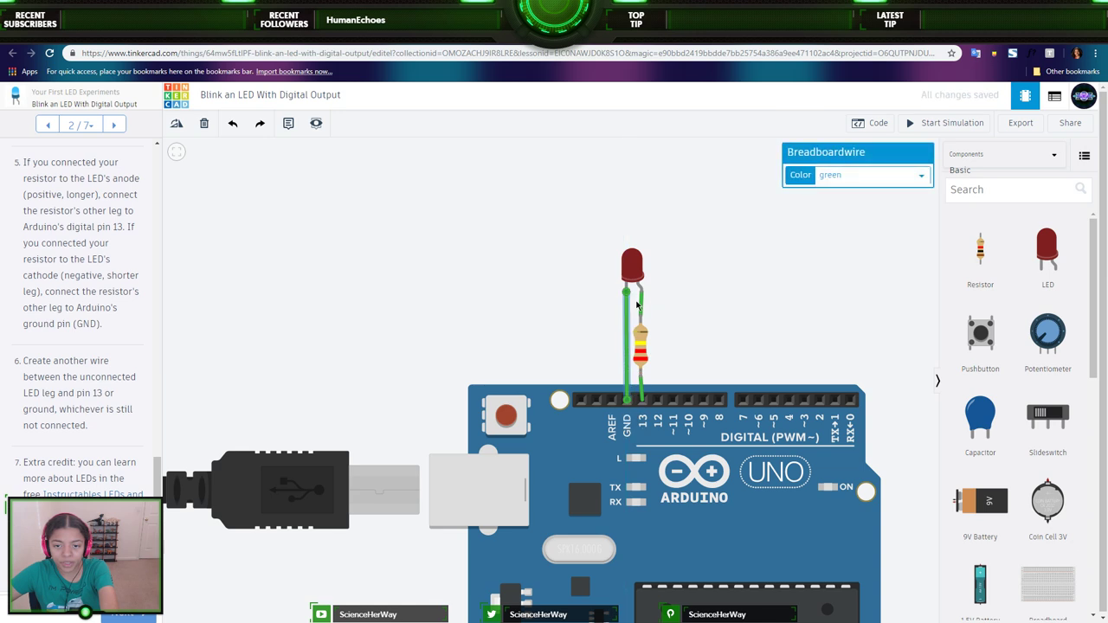
# - Color the LED's ground wire purple and the wire between the resistor and pin 13 blue
pyautogui.click(850, 199)
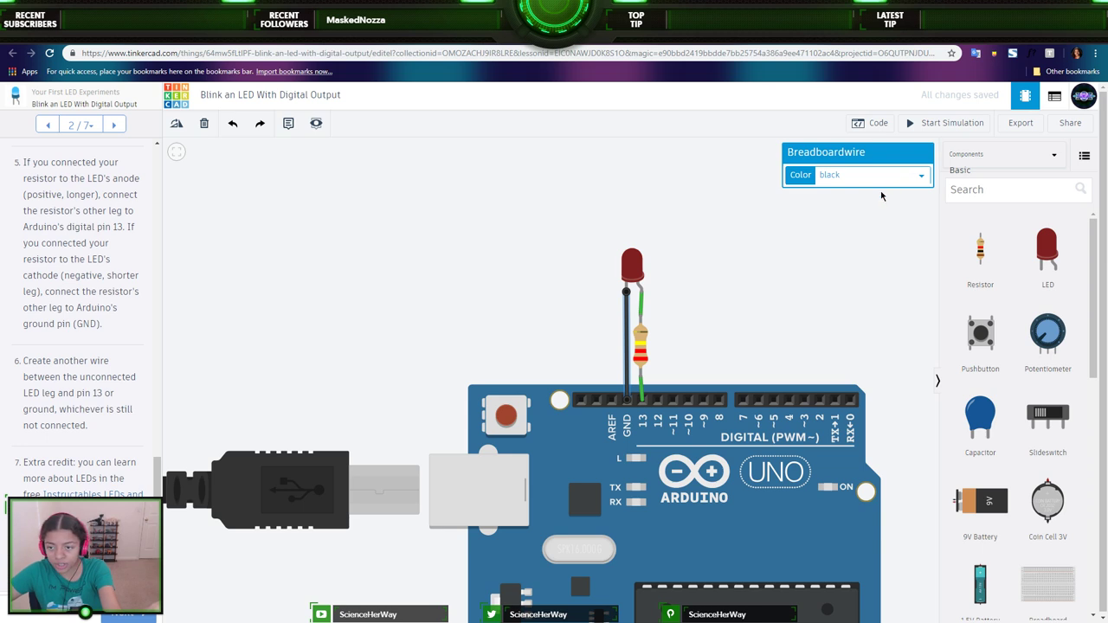
pyautogui.click(640, 385)
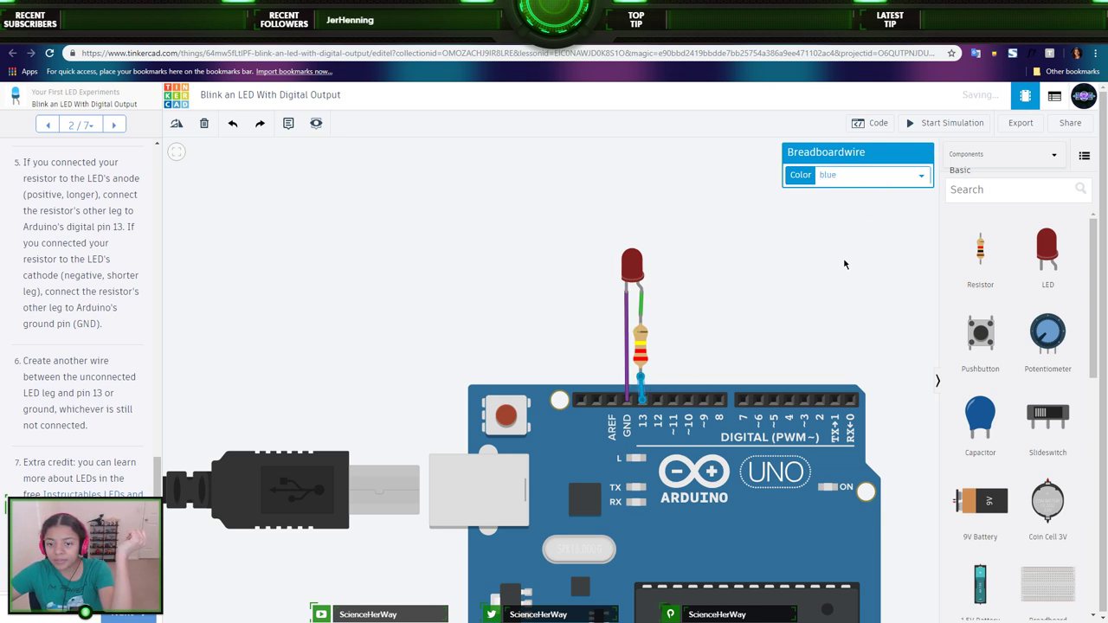
pyautogui.click(476, 277)
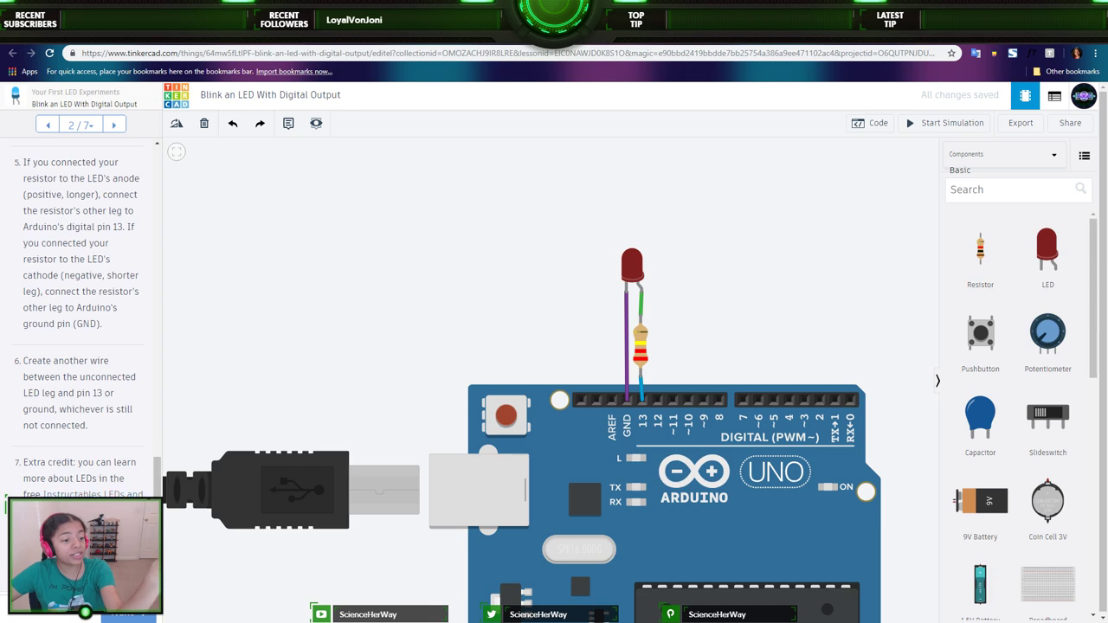
# - Recheck the article, advance the lesson to page 3, Simple Code With Blocks, and compare the two Arduino circuits
pyautogui.hotkey('ctrl', 'Tab')
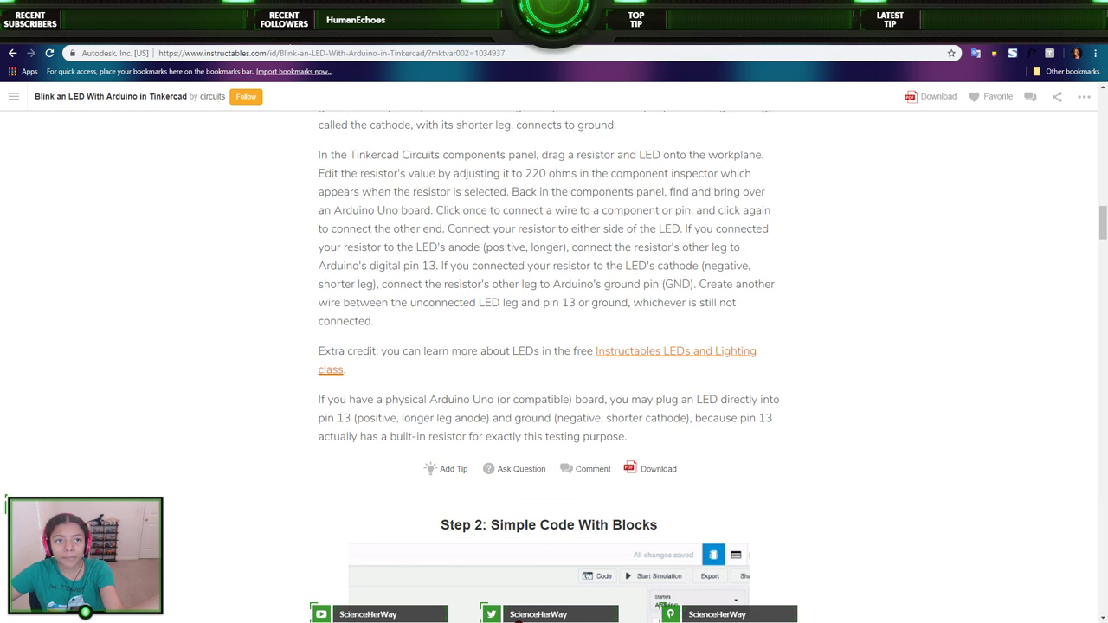
pyautogui.hotkey('ctrl', 'Tab')
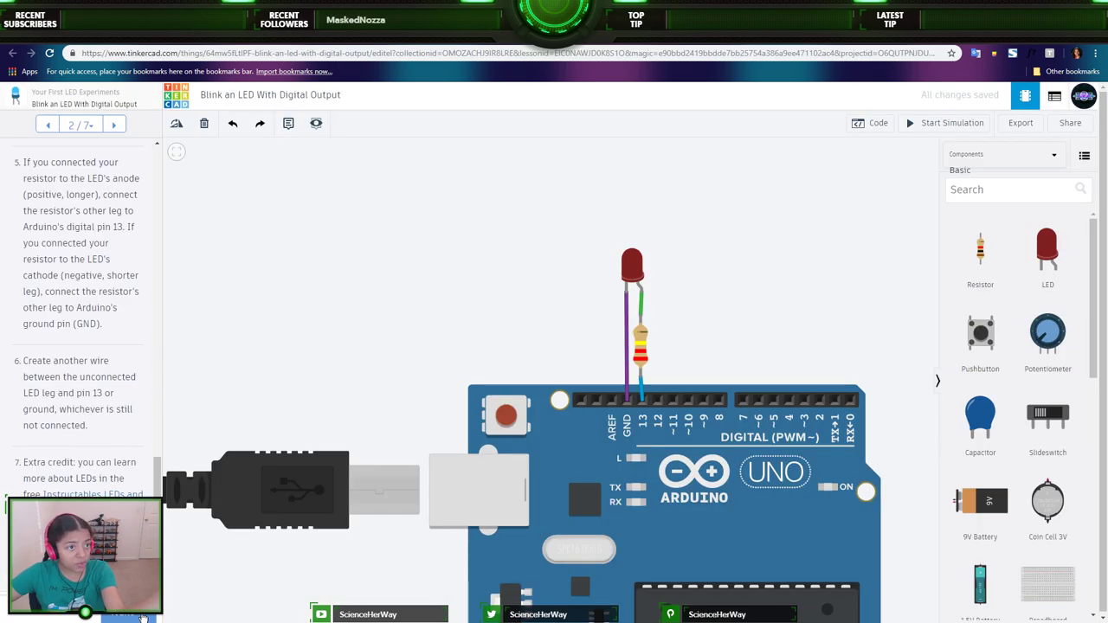
pyautogui.click(113, 125)
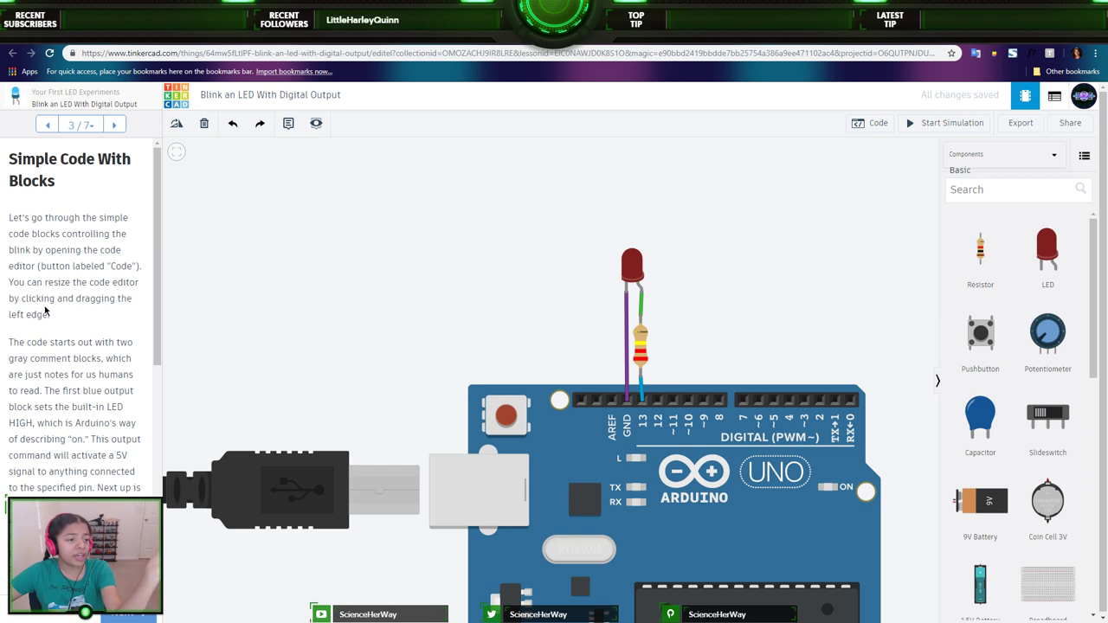
pyautogui.scroll(-5, 614, 418)
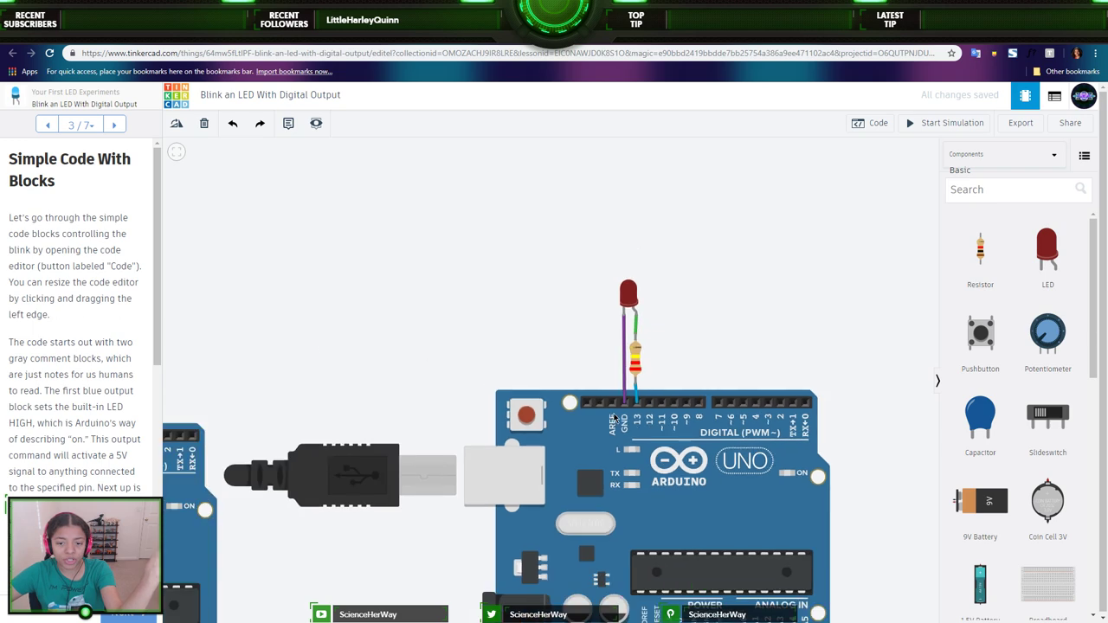
pyautogui.scroll(1, 615, 418)
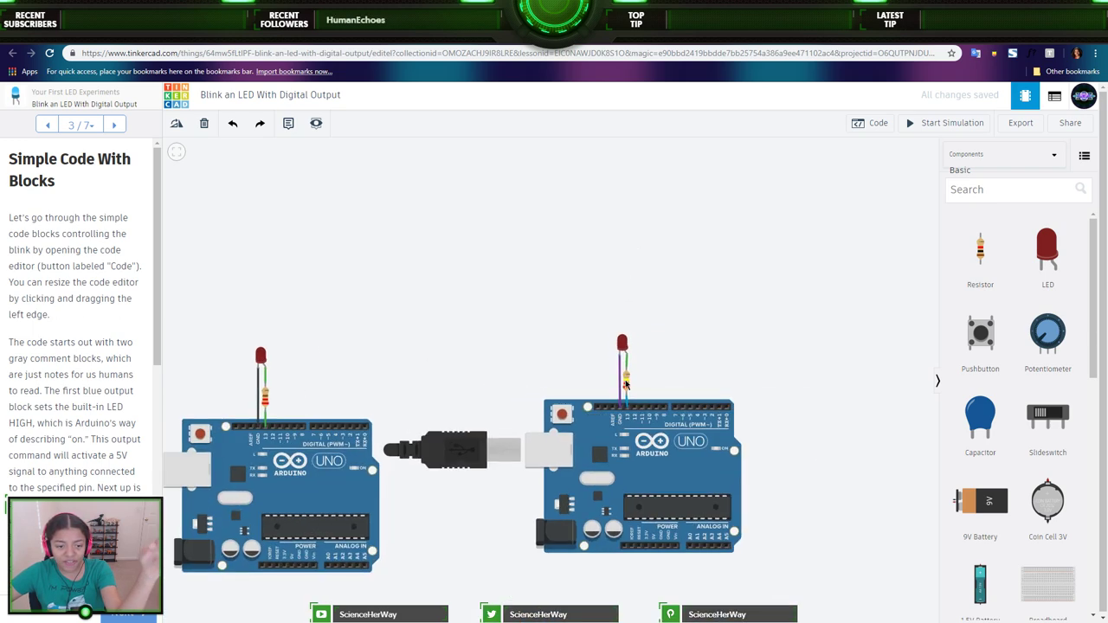
# - Check the first circuit's resistor settings and set the second circuit's resistor unit to Ω to match it
pyautogui.click(267, 400)
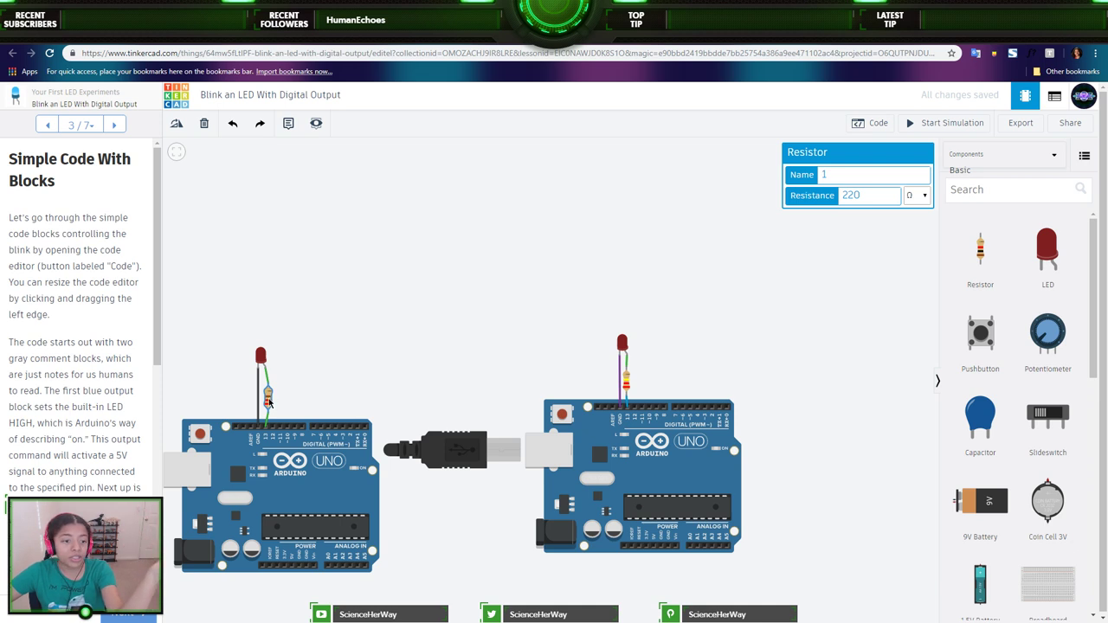
pyautogui.moveTo(270, 400); pyautogui.dragTo(266, 399)
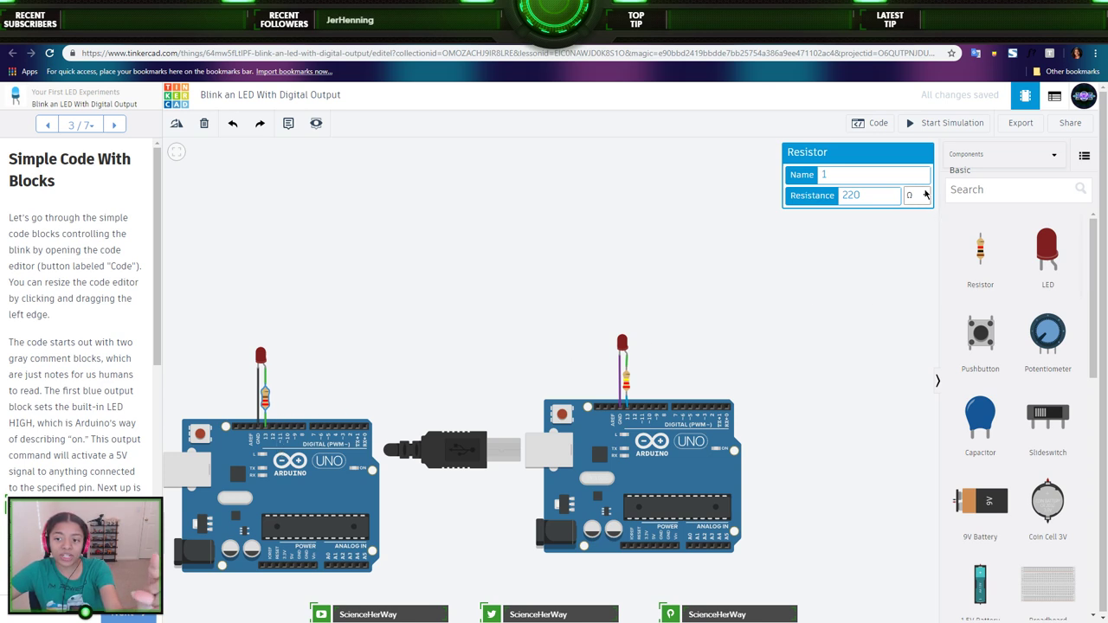
pyautogui.click(776, 285)
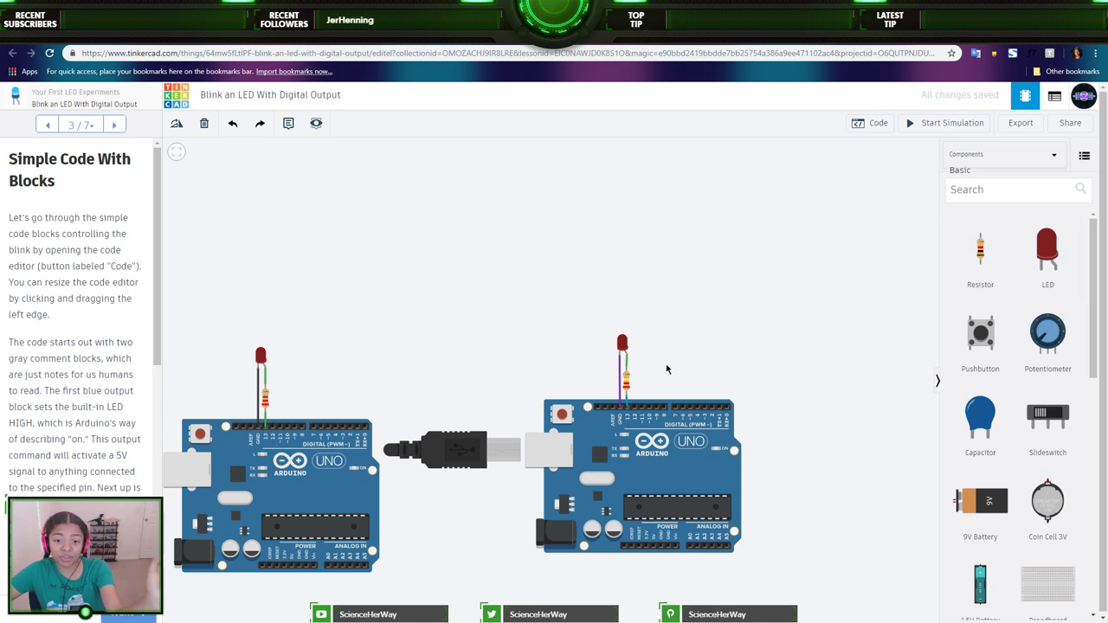
pyautogui.click(625, 384)
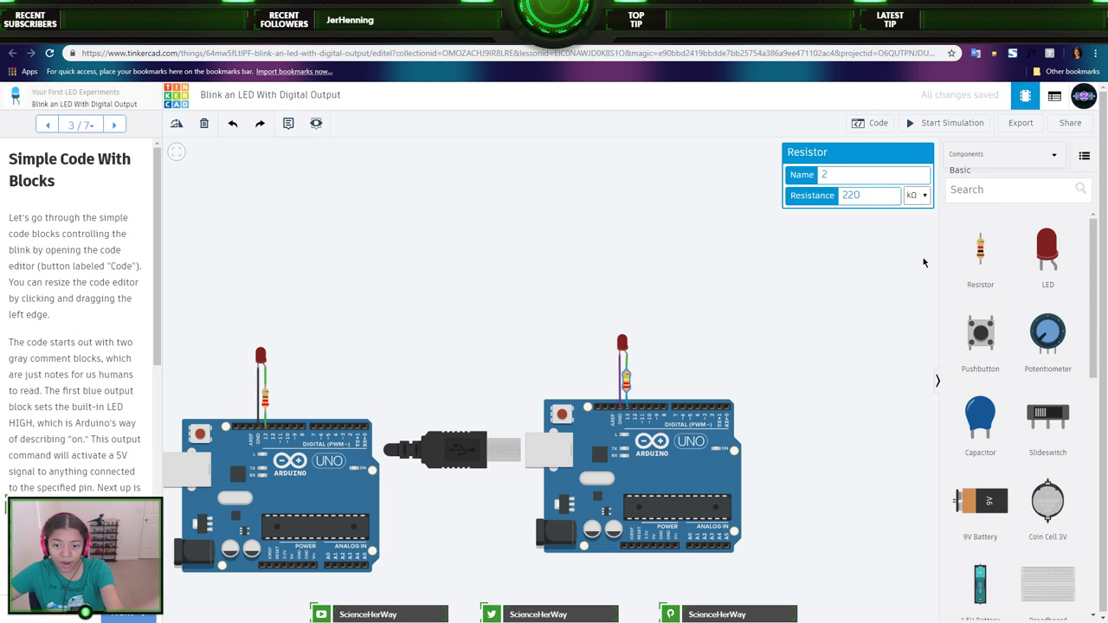
pyautogui.scroll(2, 281, 409)
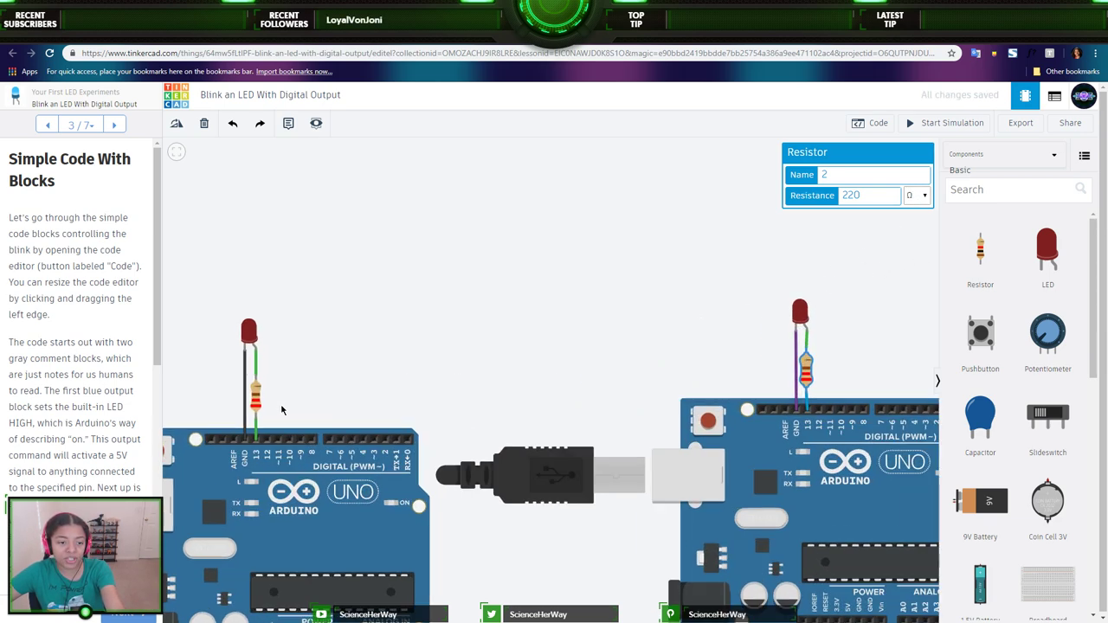
pyautogui.scroll(1, 281, 410)
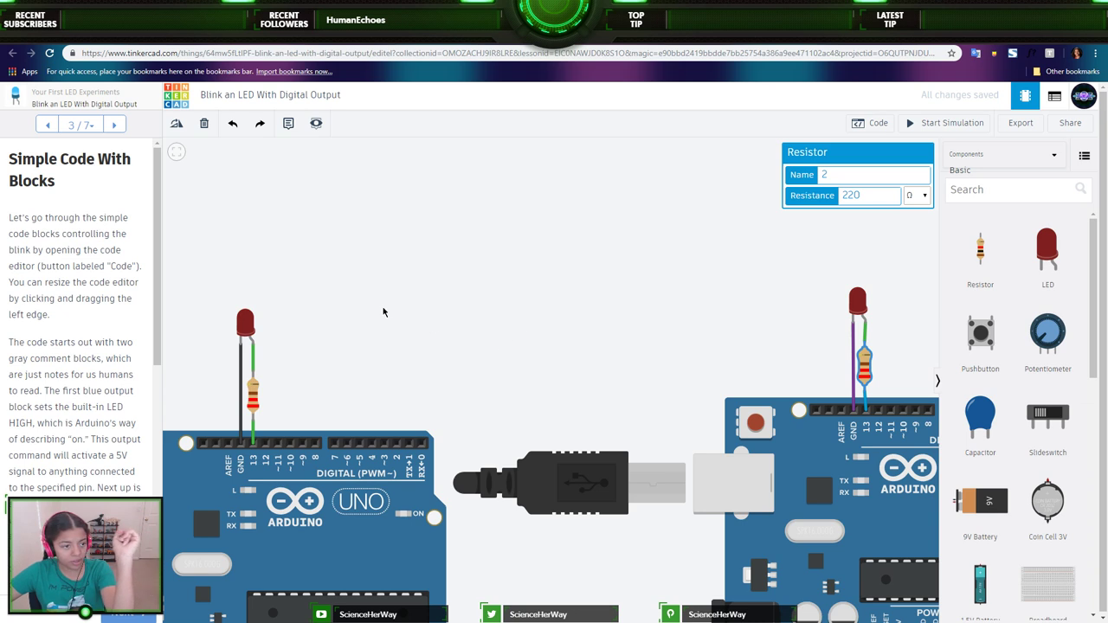
# - Open the code editor and read the Simple Code With Blocks lesson text, its customization instructions and the hint alongside the block categories
pyautogui.click(869, 123)
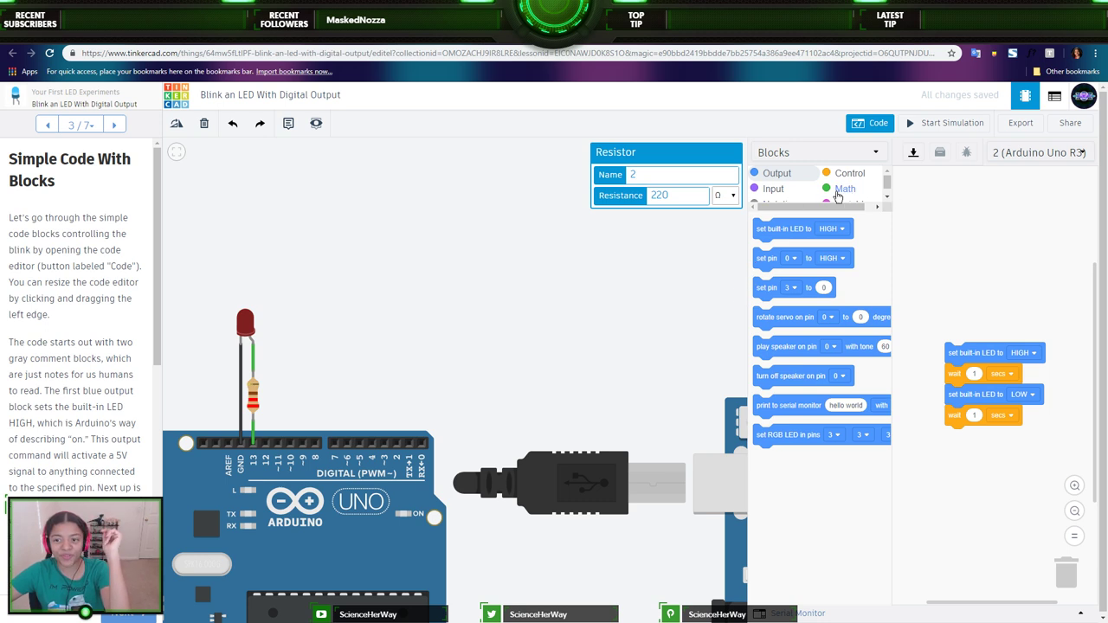
pyautogui.scroll(-1, 762, 203)
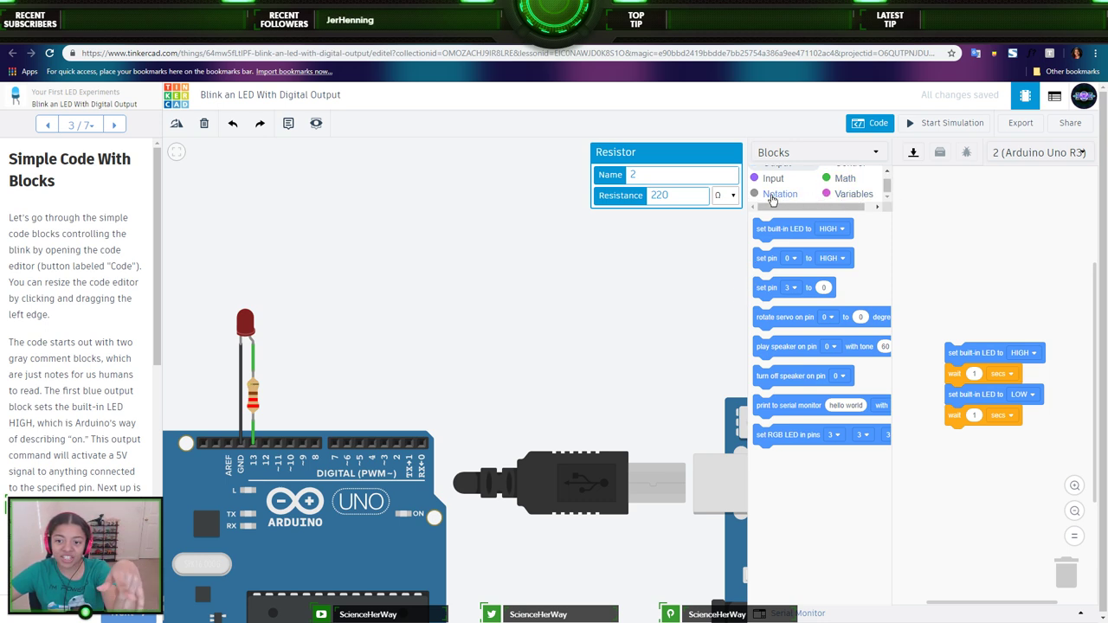
pyautogui.scroll(1, 766, 197)
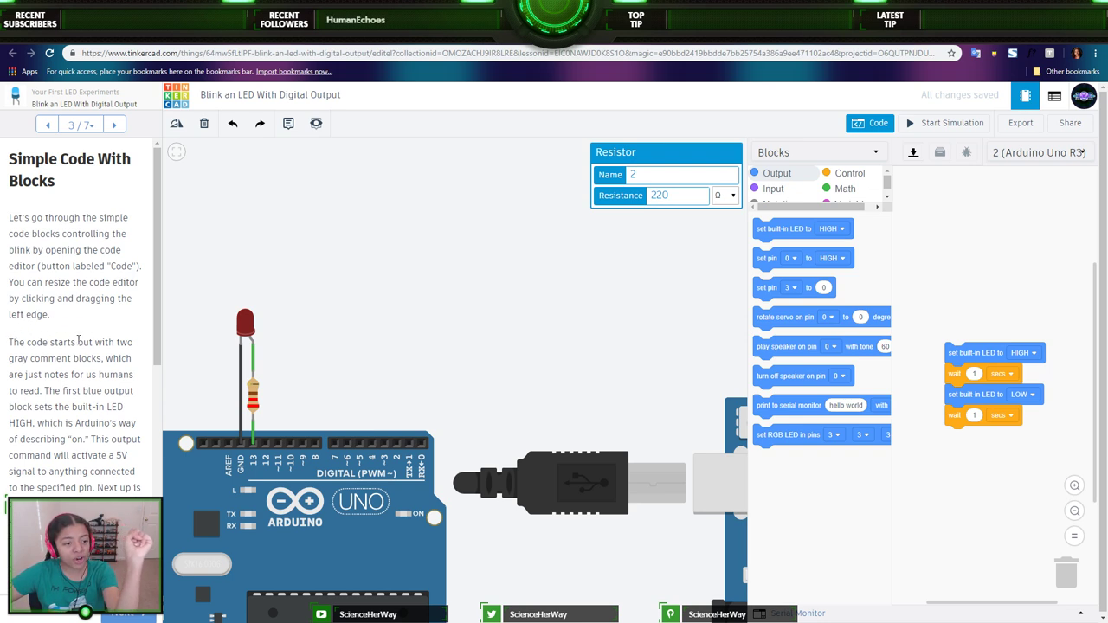
pyautogui.scroll(-1, 783, 194)
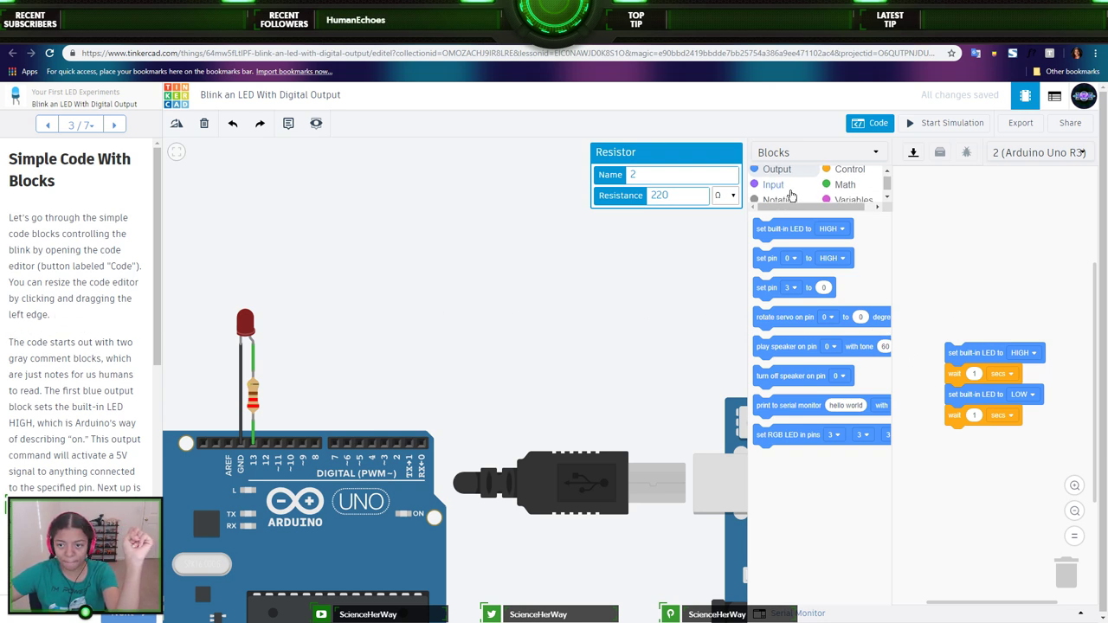
pyautogui.scroll(-2, 54, 351)
pyautogui.scroll(-3, 53, 350)
pyautogui.scroll(4, 53, 350)
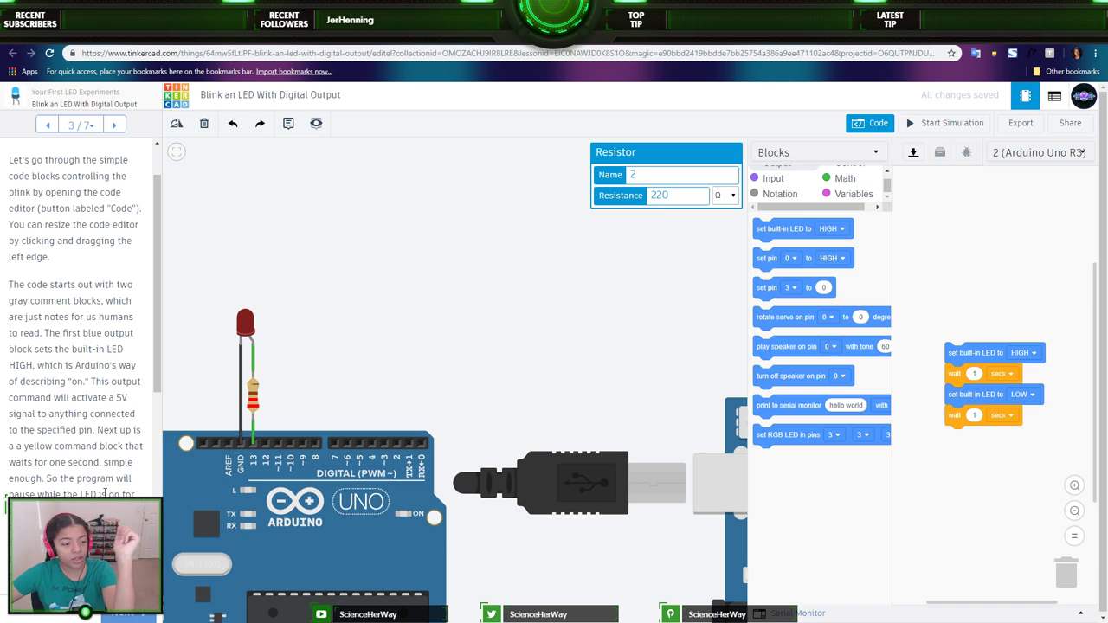
pyautogui.scroll(-10, 104, 441)
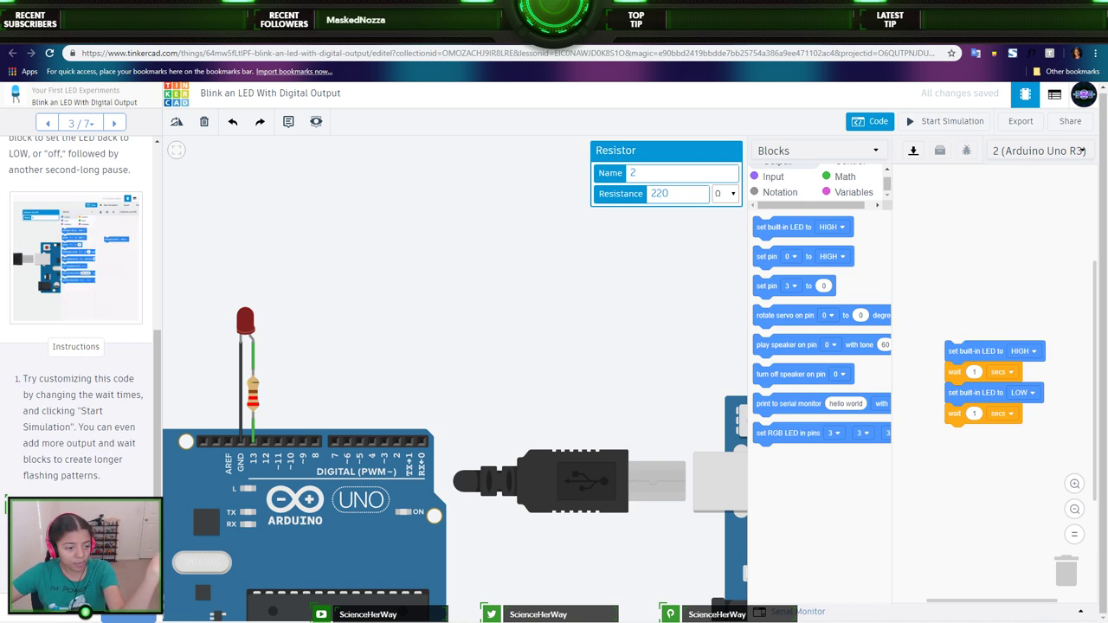
pyautogui.scroll(-2, 117, 441)
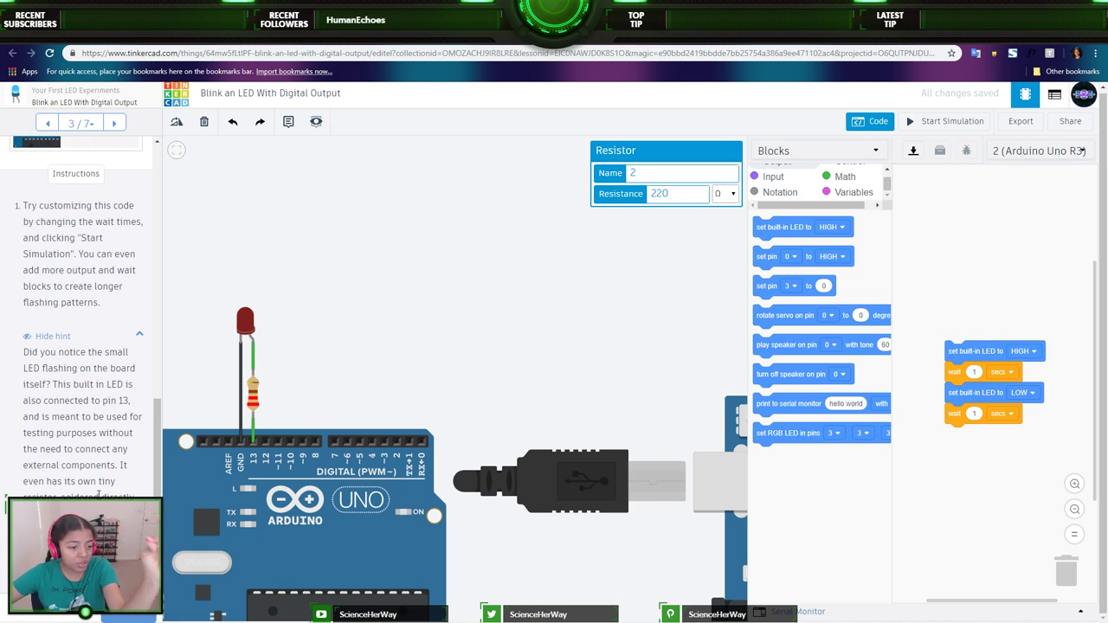
pyautogui.scroll(1, 87, 478)
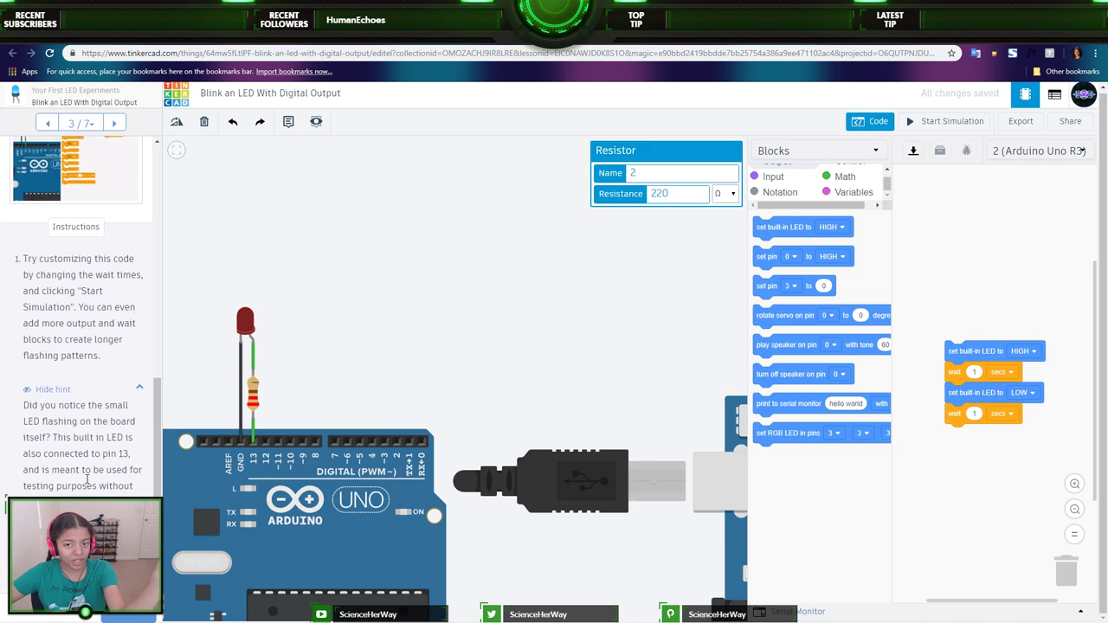
# - In the second Arduino's block code, set the wait after HIGH to 3 secs and the wait after LOW to 6 secs
pyautogui.click(514, 382)
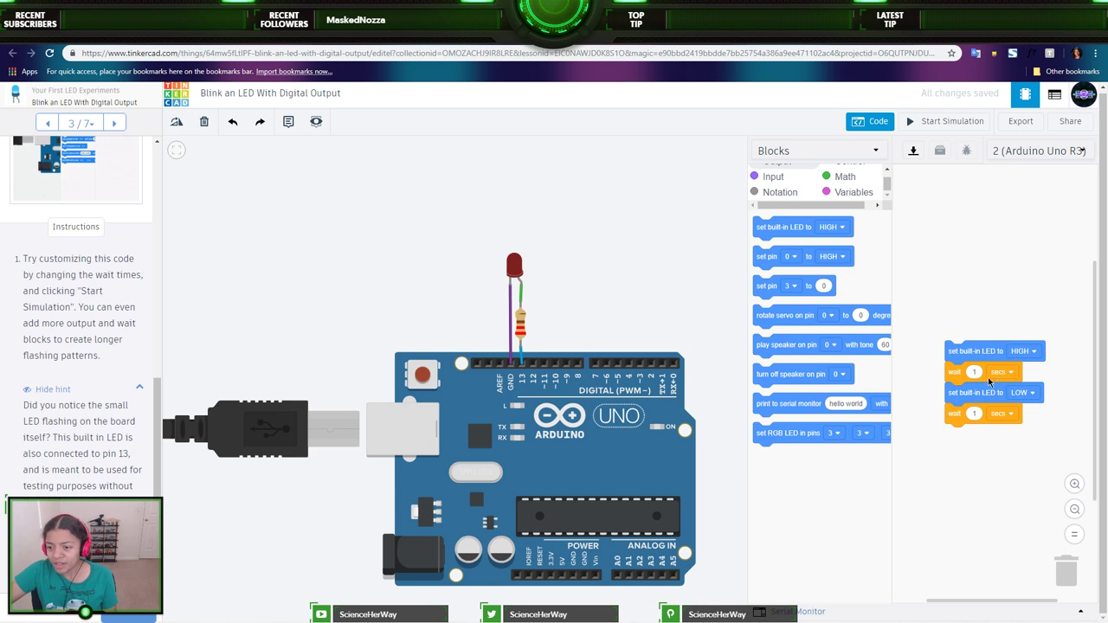
pyautogui.click(973, 372)
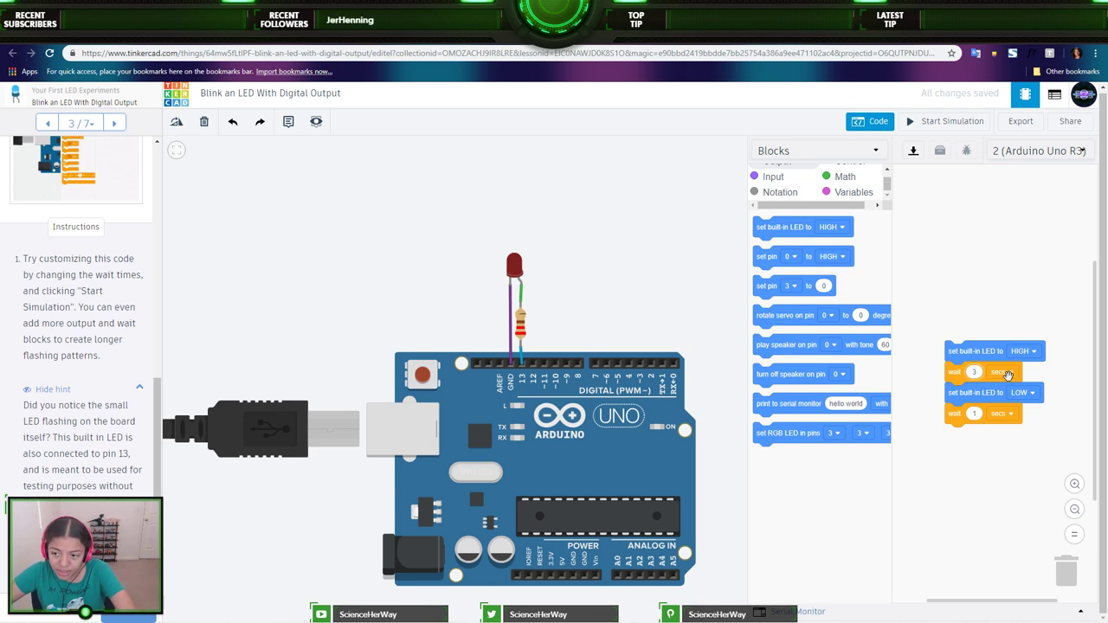
pyautogui.click(999, 313)
pyautogui.click(974, 414)
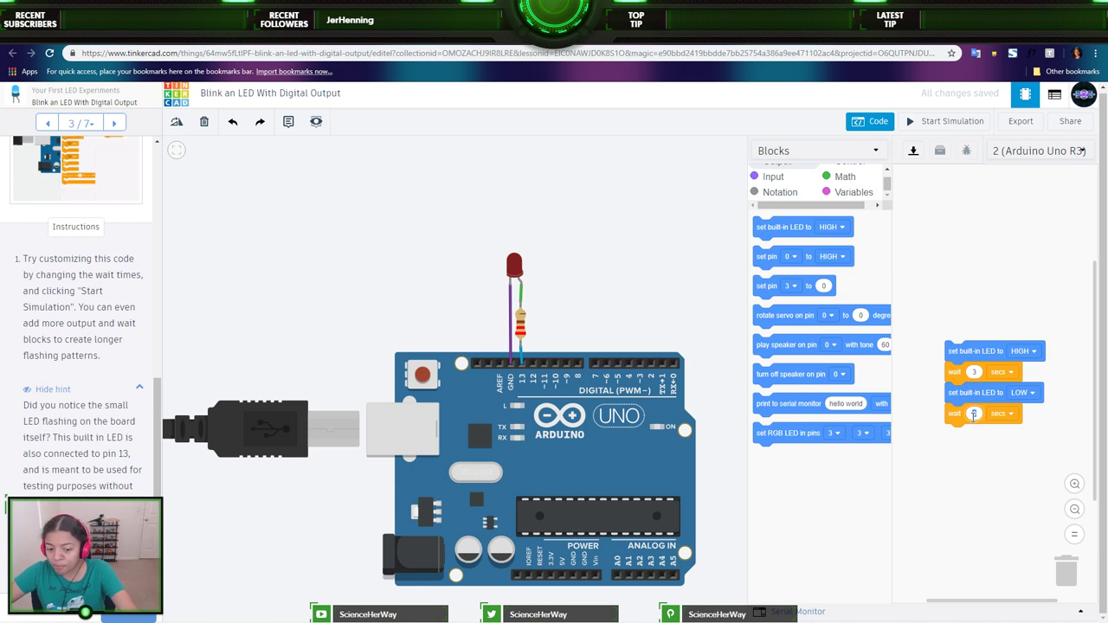
pyautogui.write('6')
pyautogui.click(443, 275)
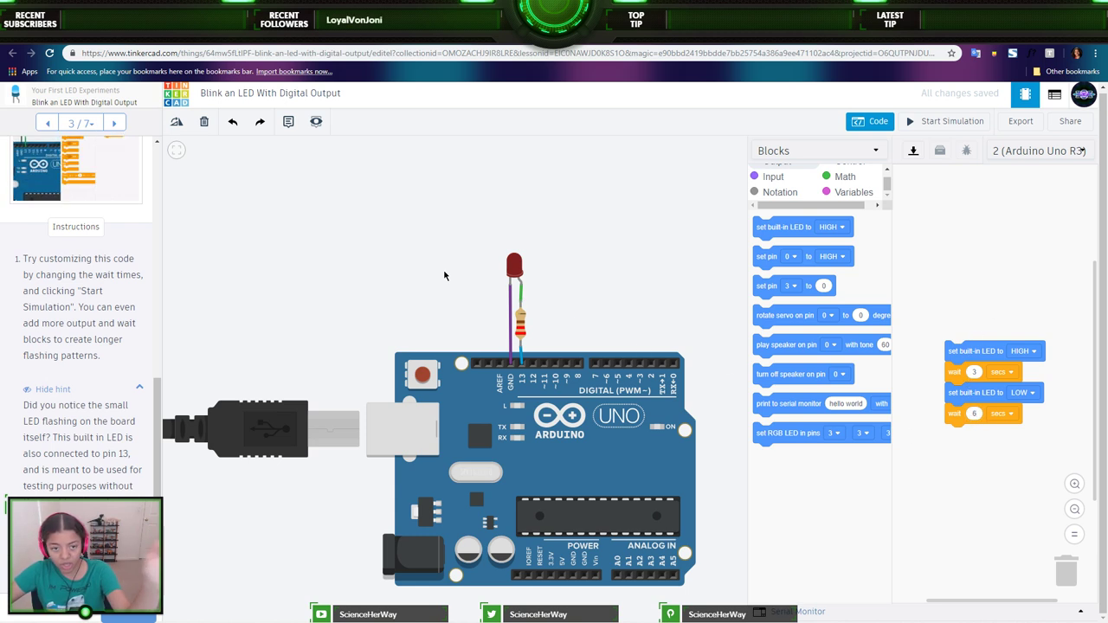
# - Start the simulation and hide the code editor
pyautogui.click(943, 121)
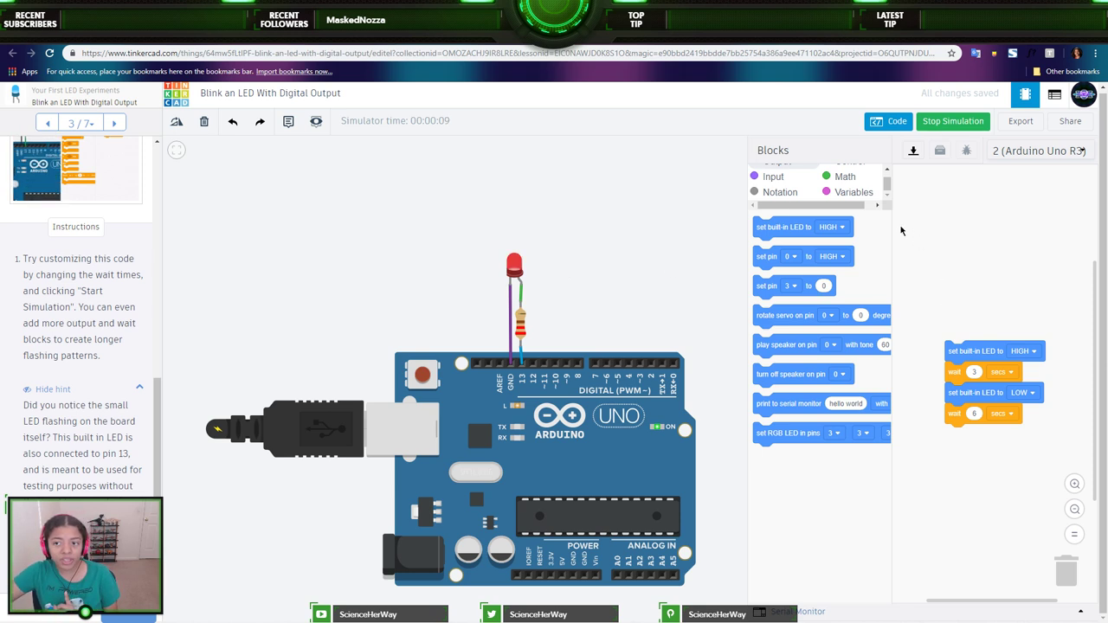
pyautogui.click(888, 121)
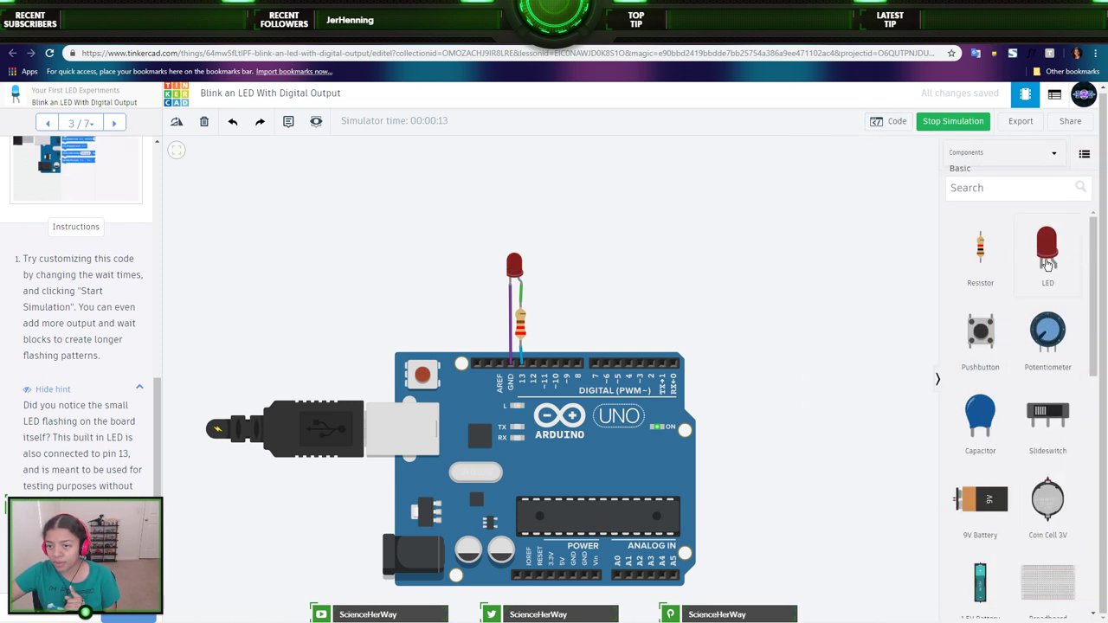
# - Recolor the second circuit's LED, trying green first and settling on blue, while the simulation runs
pyautogui.click(513, 266)
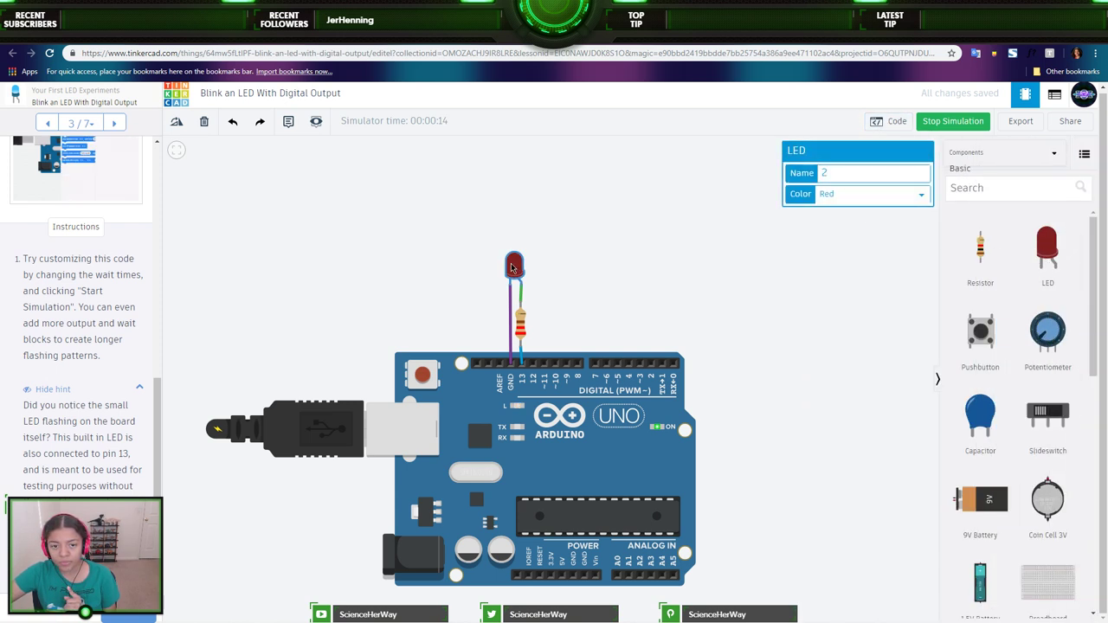
pyautogui.click(853, 197)
pyautogui.click(829, 214)
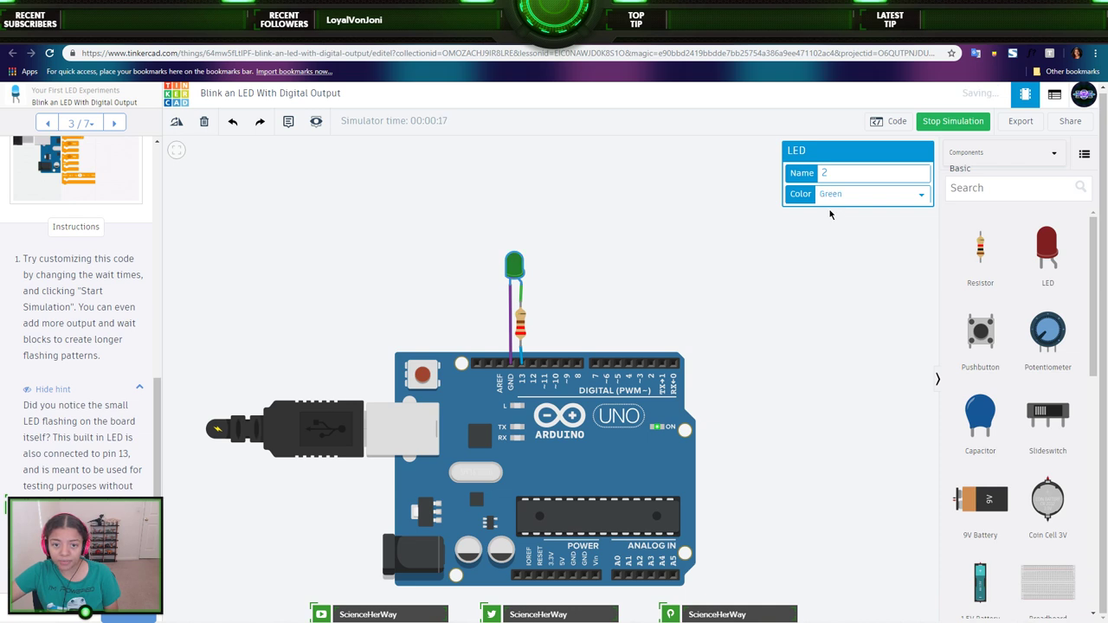
pyautogui.click(754, 284)
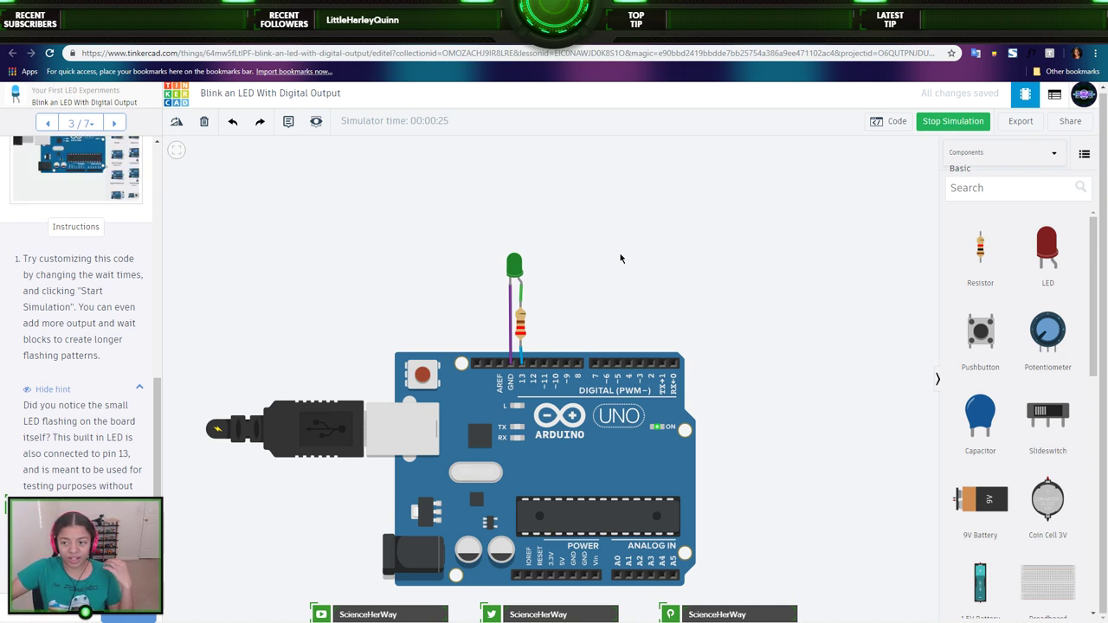
pyautogui.click(513, 266)
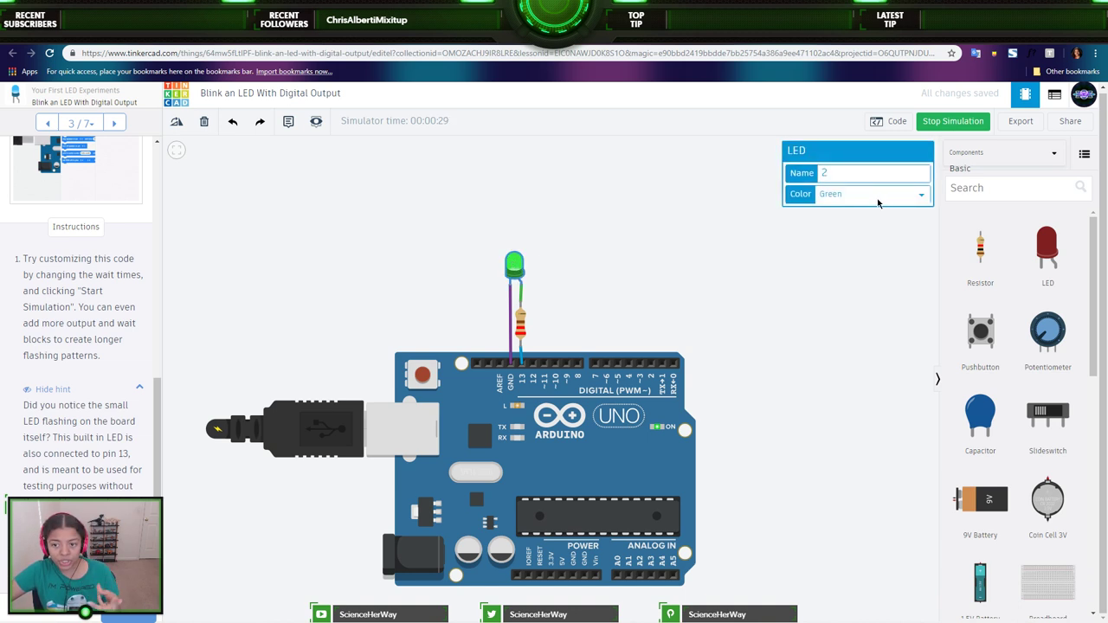
pyautogui.click(586, 283)
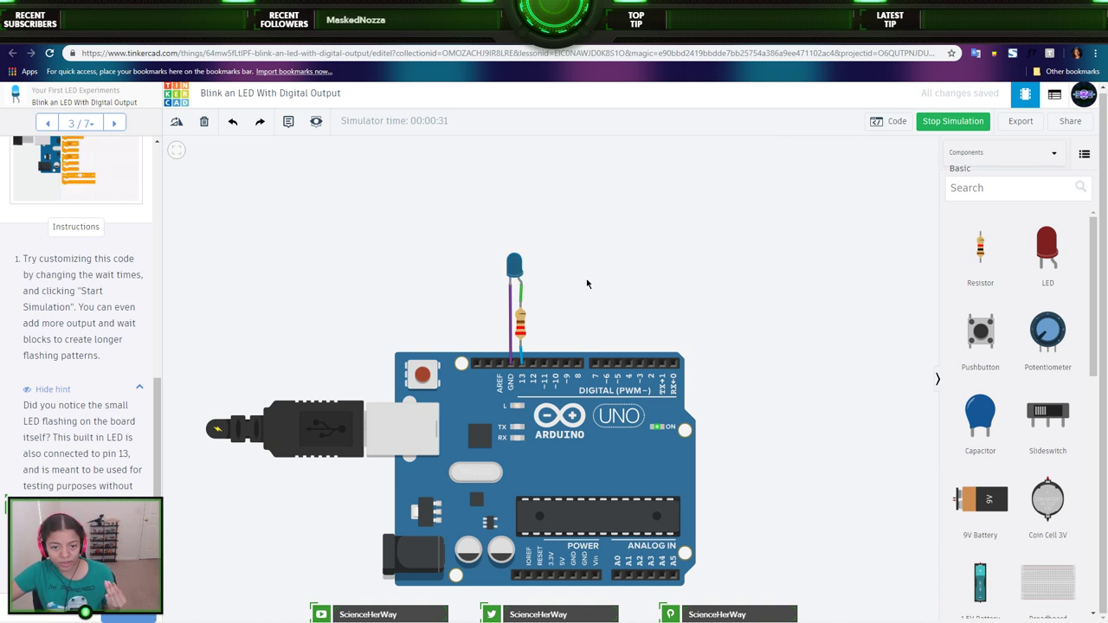
# - Reopen the code editor and compare the block code of the first and second Arduino, including their wait times
pyautogui.moveTo(372, 329); pyautogui.dragTo(662, 316)
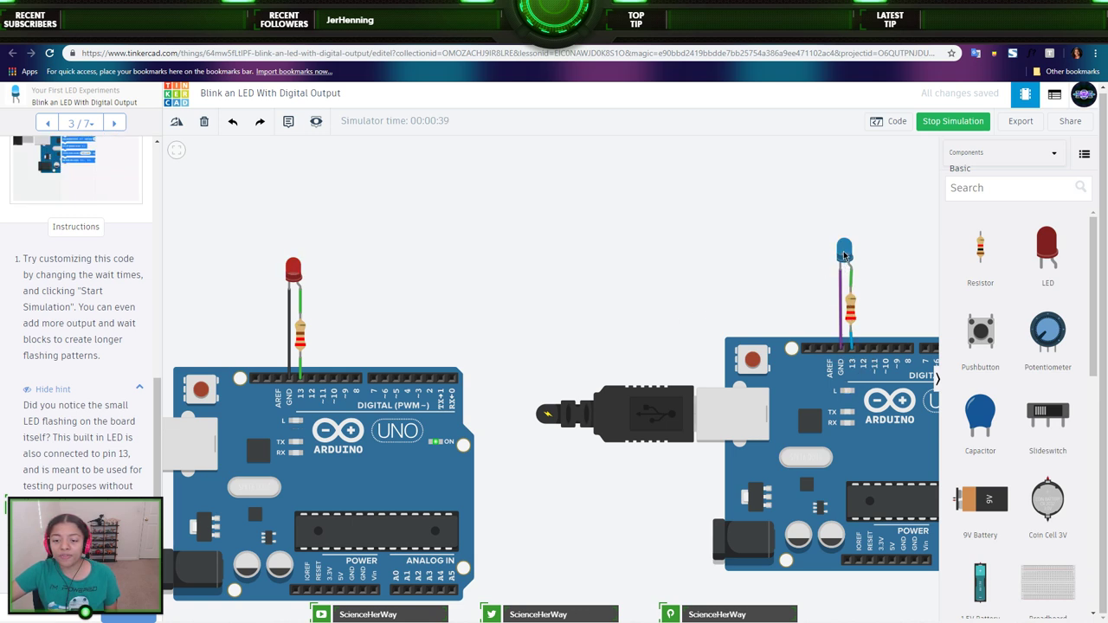
pyautogui.click(889, 122)
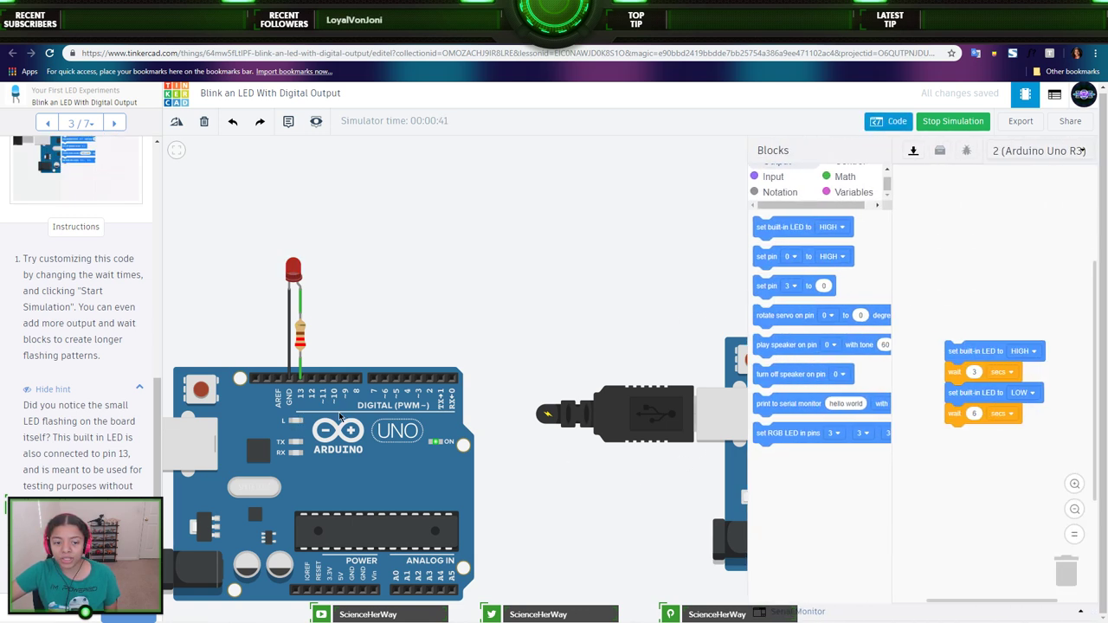
pyautogui.click(273, 421)
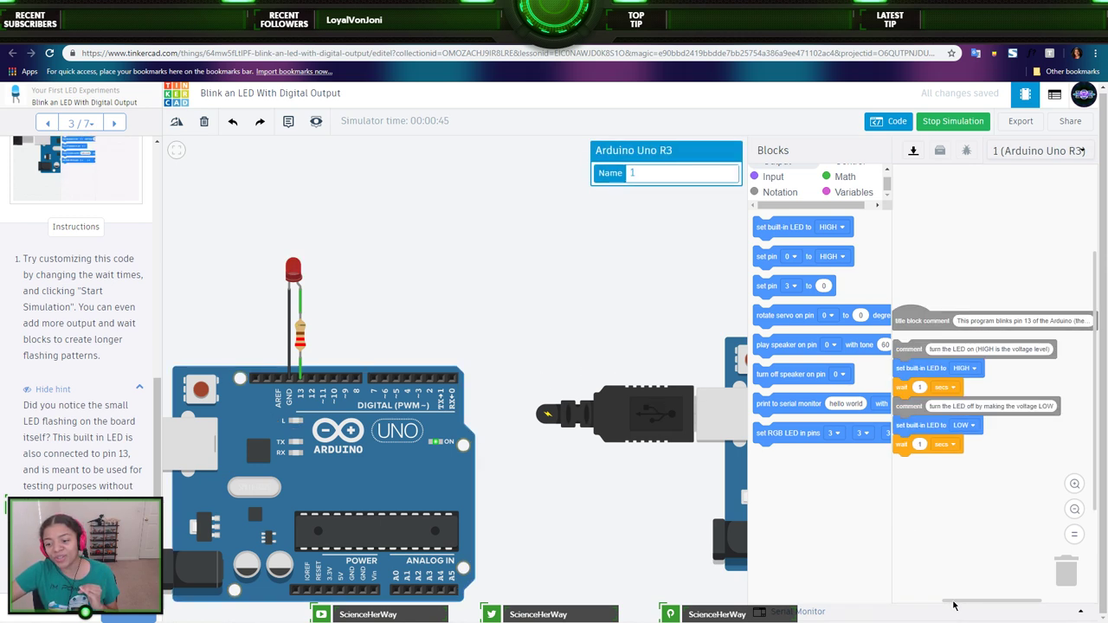
pyautogui.moveTo(954, 610); pyautogui.dragTo(947, 610)
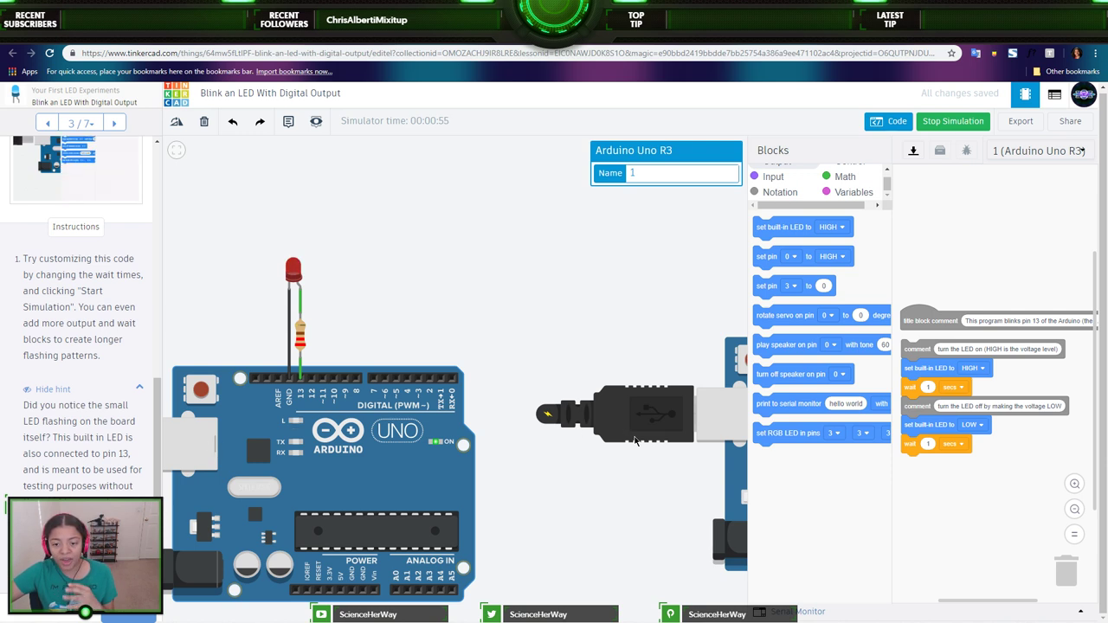
pyautogui.click(717, 412)
pyautogui.moveTo(637, 513); pyautogui.dragTo(487, 505)
pyautogui.click(665, 468)
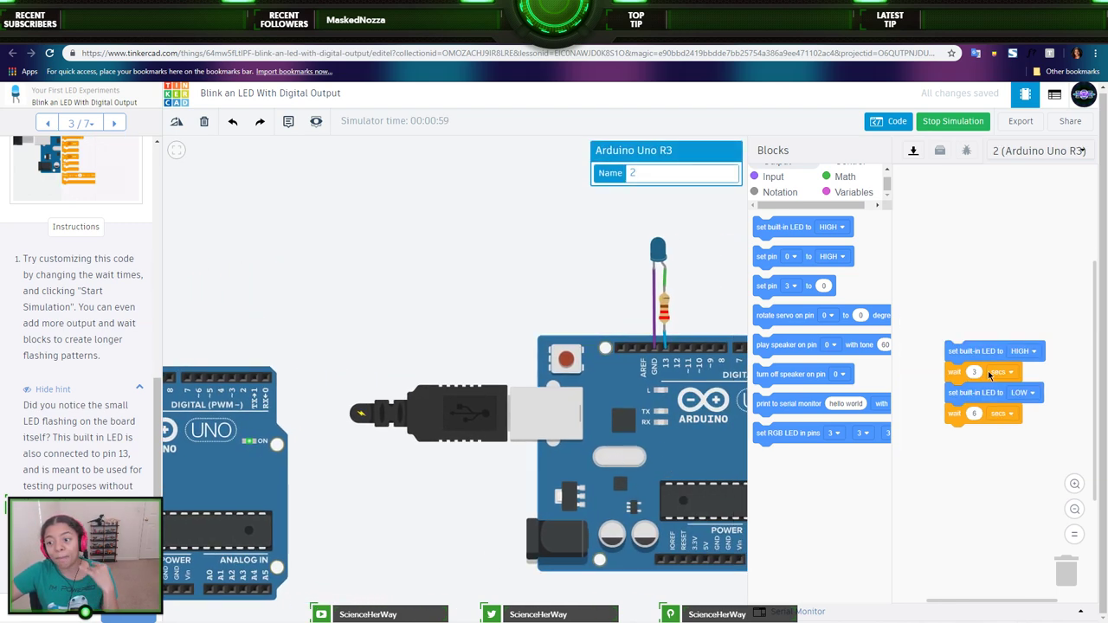
pyautogui.click(204, 478)
pyautogui.moveTo(341, 483); pyautogui.dragTo(531, 466)
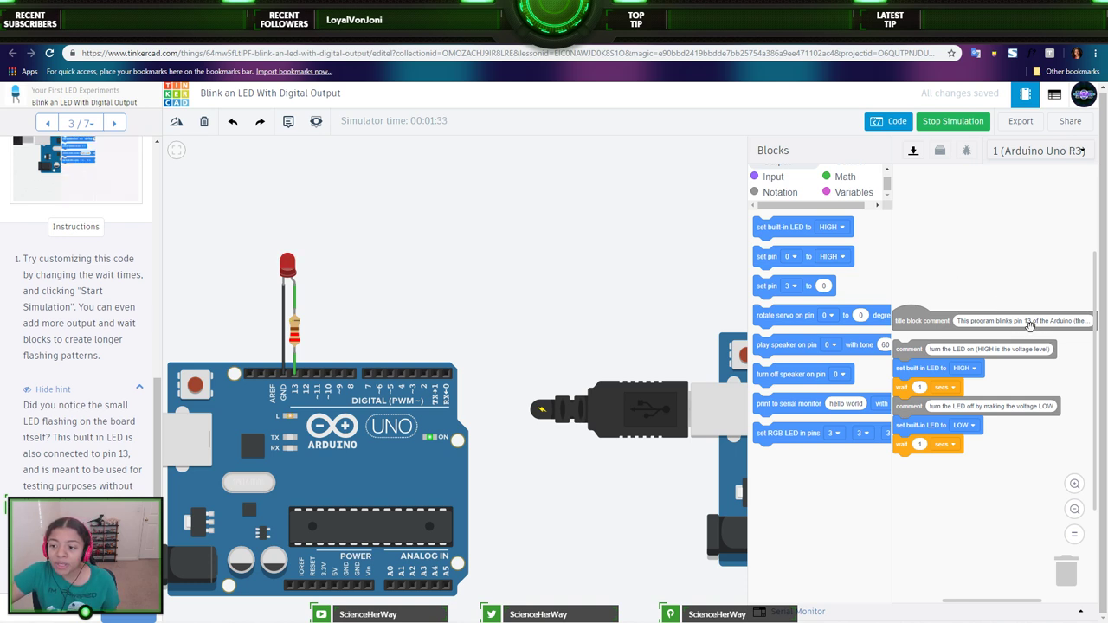
# - Read the full text of the title block comment in the first Arduino's code
pyautogui.click(1071, 322)
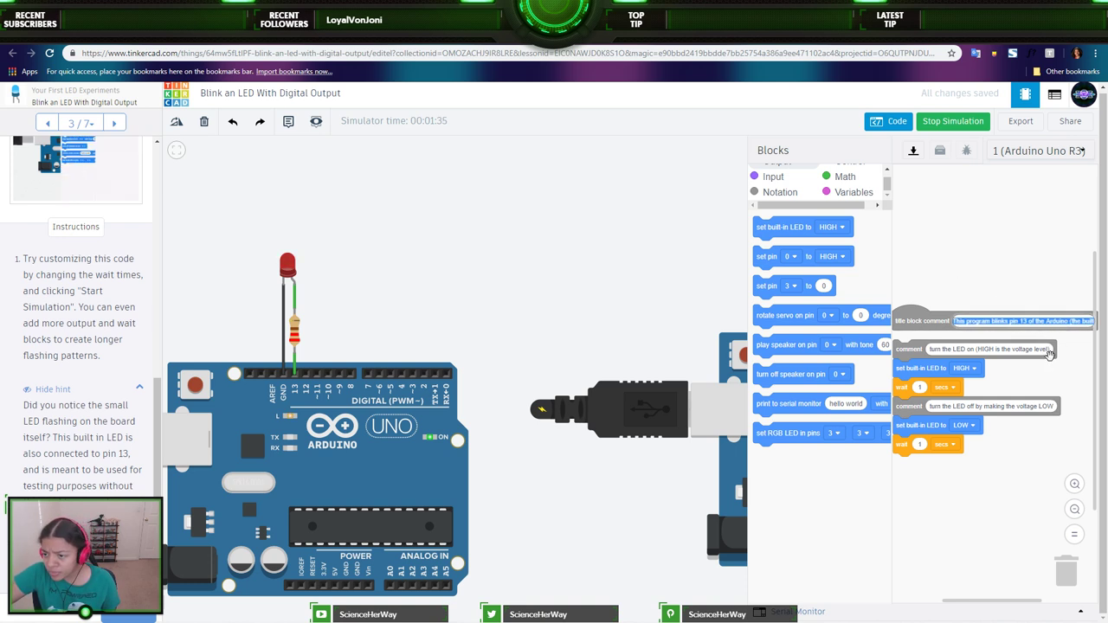
pyautogui.click(995, 569)
pyautogui.moveTo(996, 601); pyautogui.dragTo(1014, 603)
pyautogui.click(1067, 320)
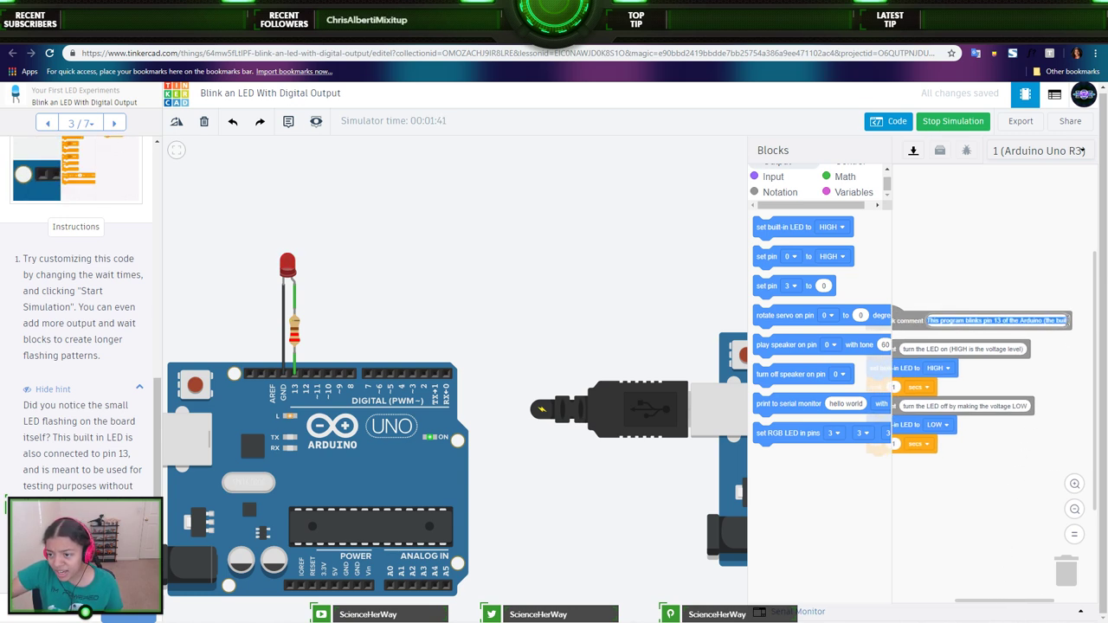
pyautogui.press('End')
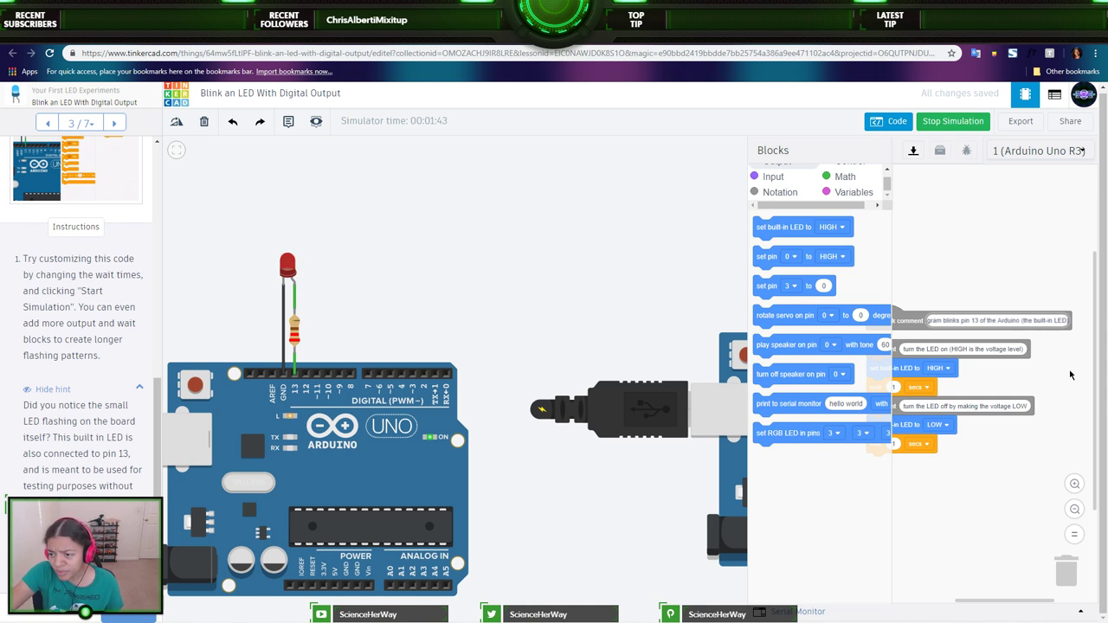
pyautogui.click(1069, 374)
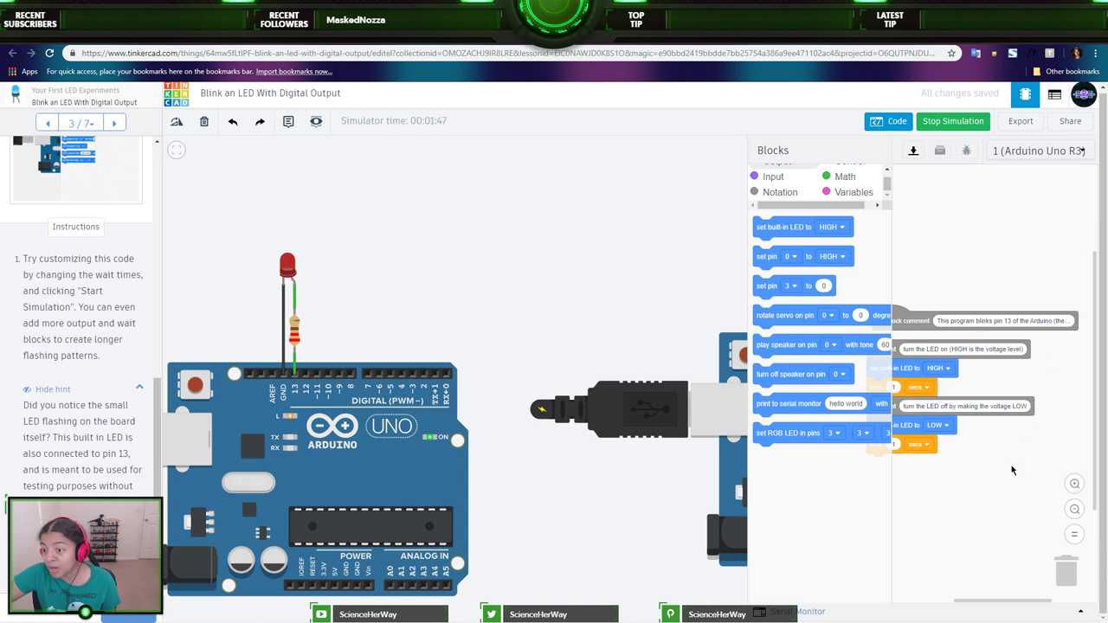
# - In the first Arduino's code, set the wait after HIGH to 6 secs and the wait after LOW to 3 secs
pyautogui.moveTo(996, 600); pyautogui.dragTo(1032, 600)
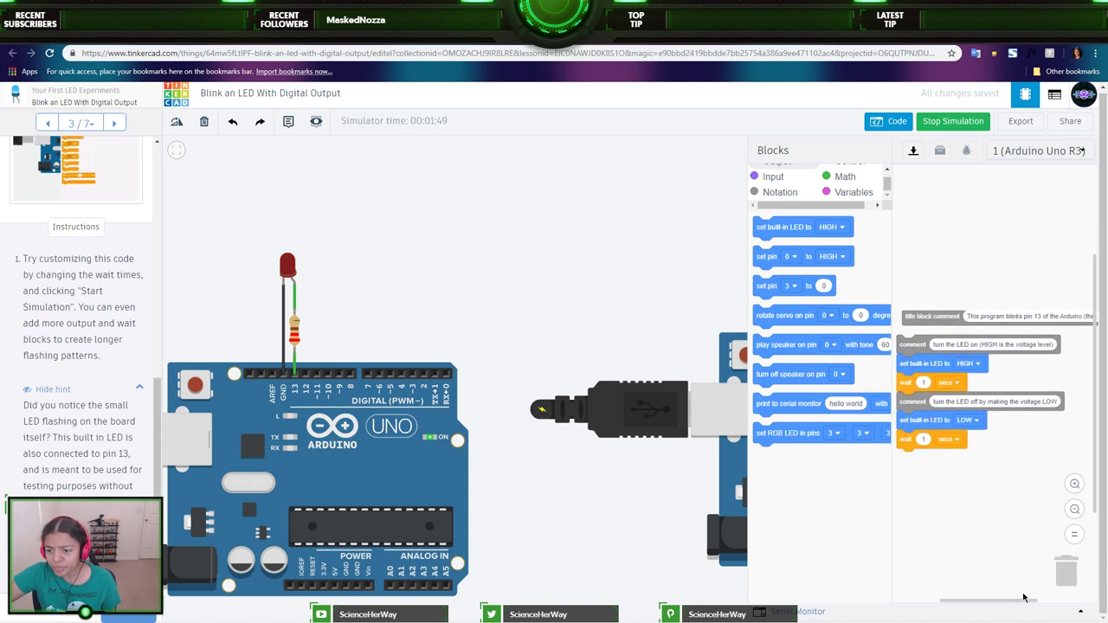
pyautogui.click(982, 365)
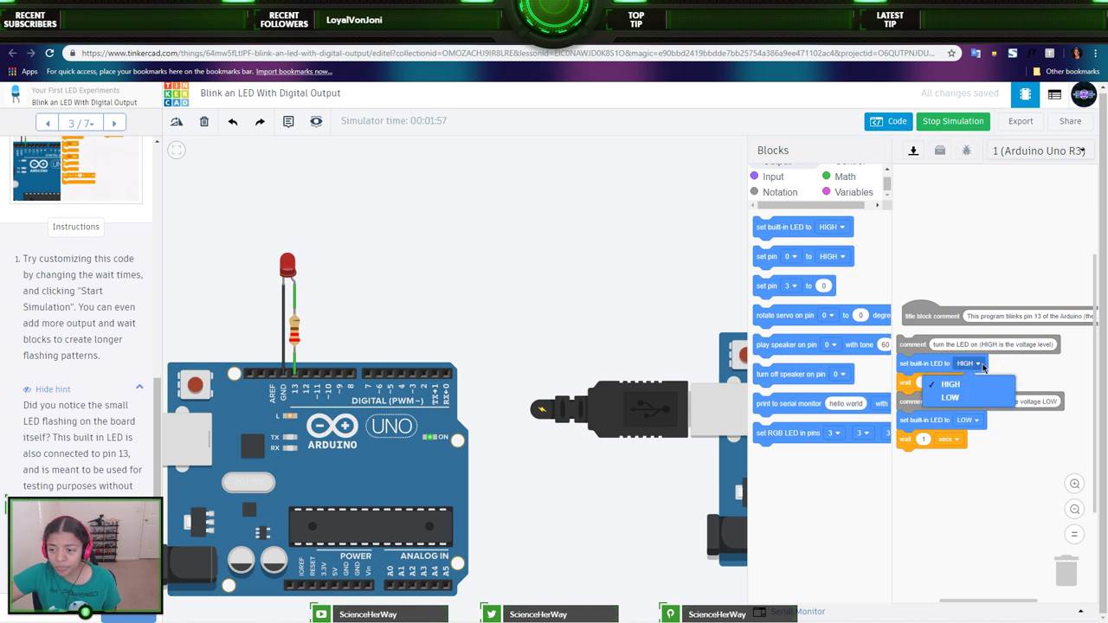
pyautogui.click(988, 364)
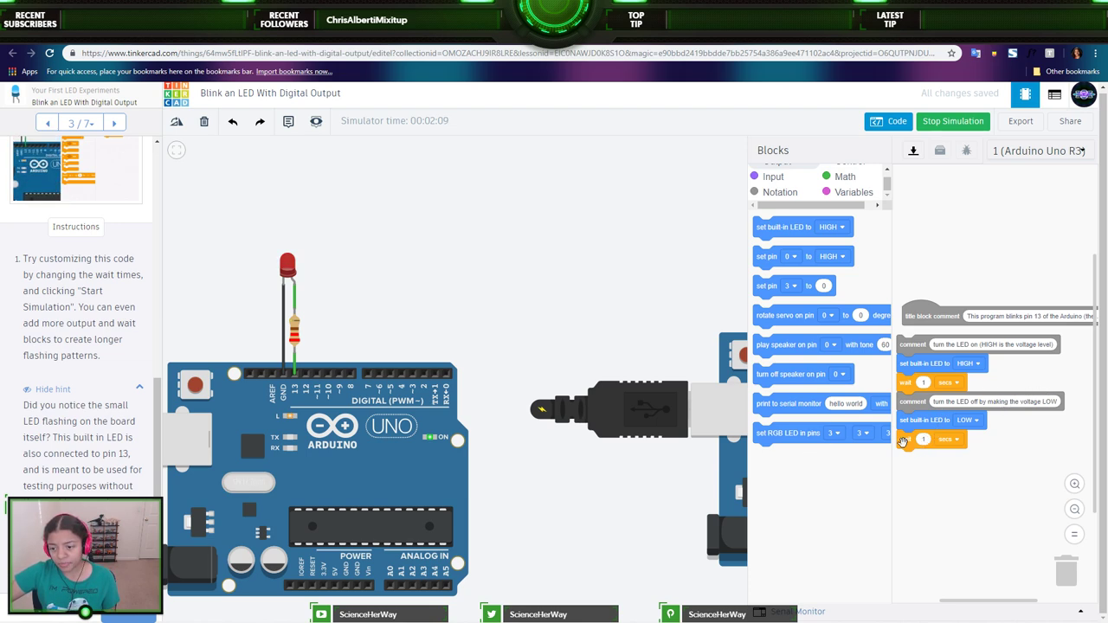
pyautogui.moveTo(622, 488); pyautogui.dragTo(492, 508)
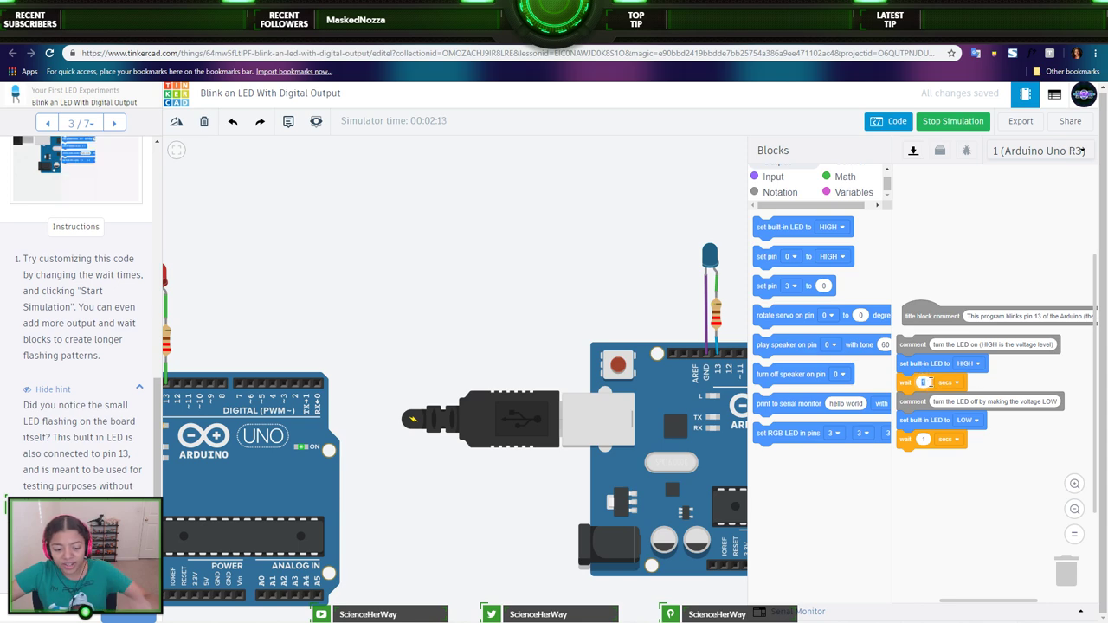
pyautogui.write('6')
pyautogui.click(923, 440)
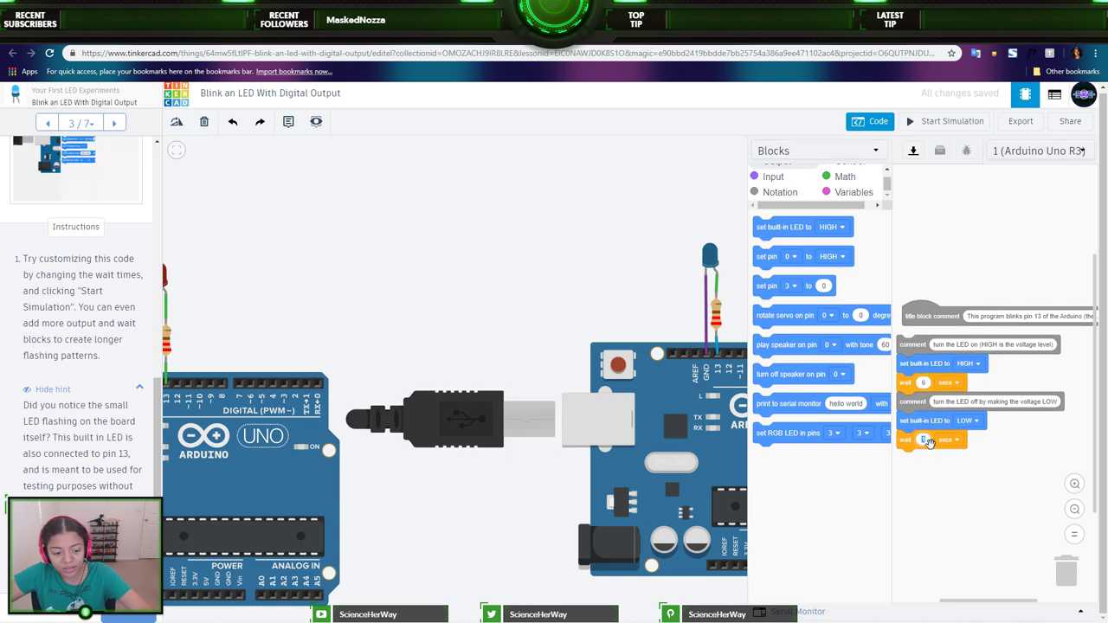
pyautogui.write('3')
# - Show the second Arduino's block code for comparison and start the simulation
pyautogui.scroll(-2, 468, 466)
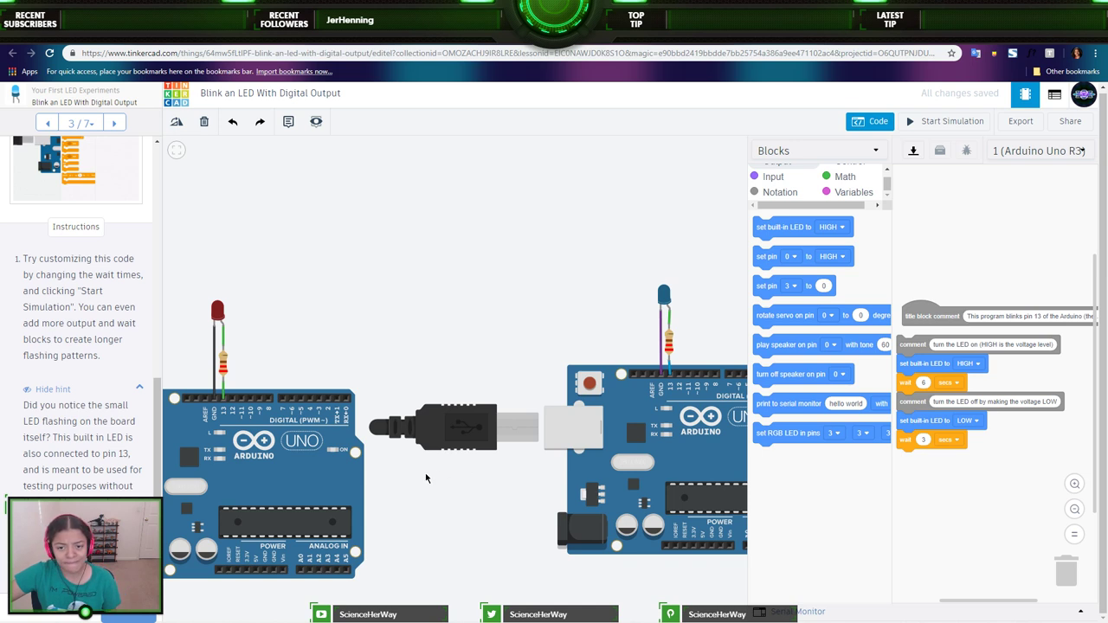
pyautogui.click(869, 121)
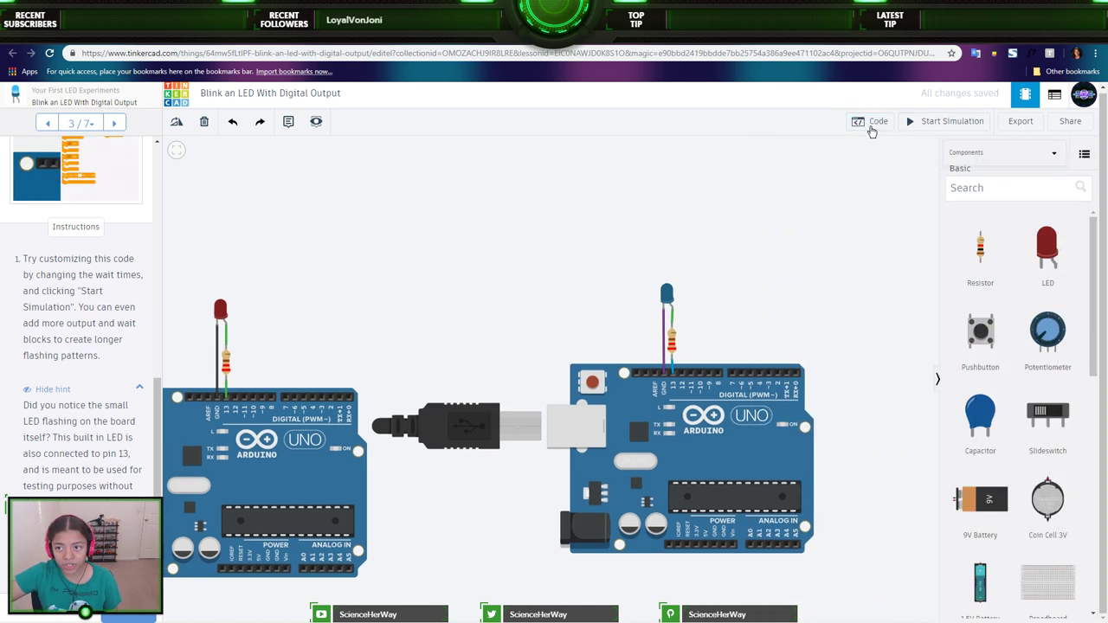
pyautogui.click(871, 127)
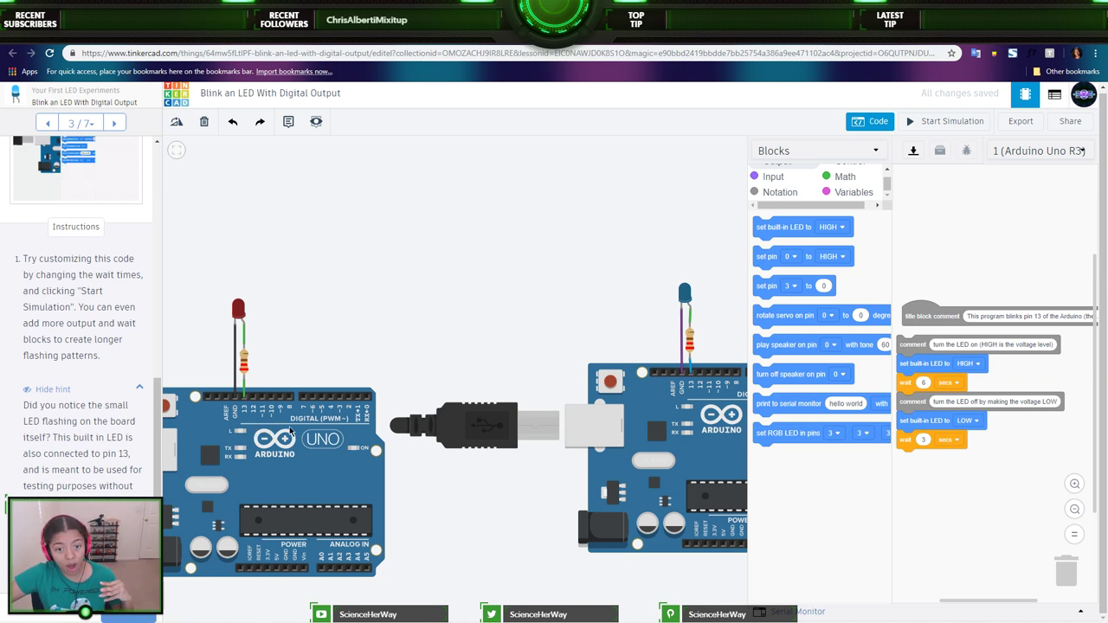
pyautogui.click(611, 425)
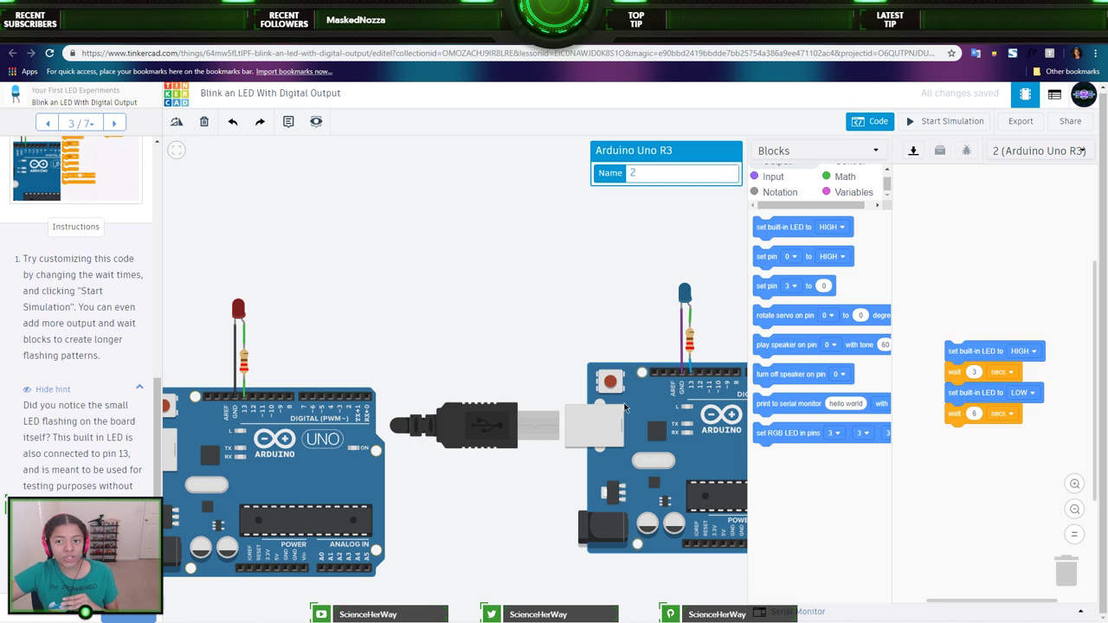
pyautogui.click(926, 123)
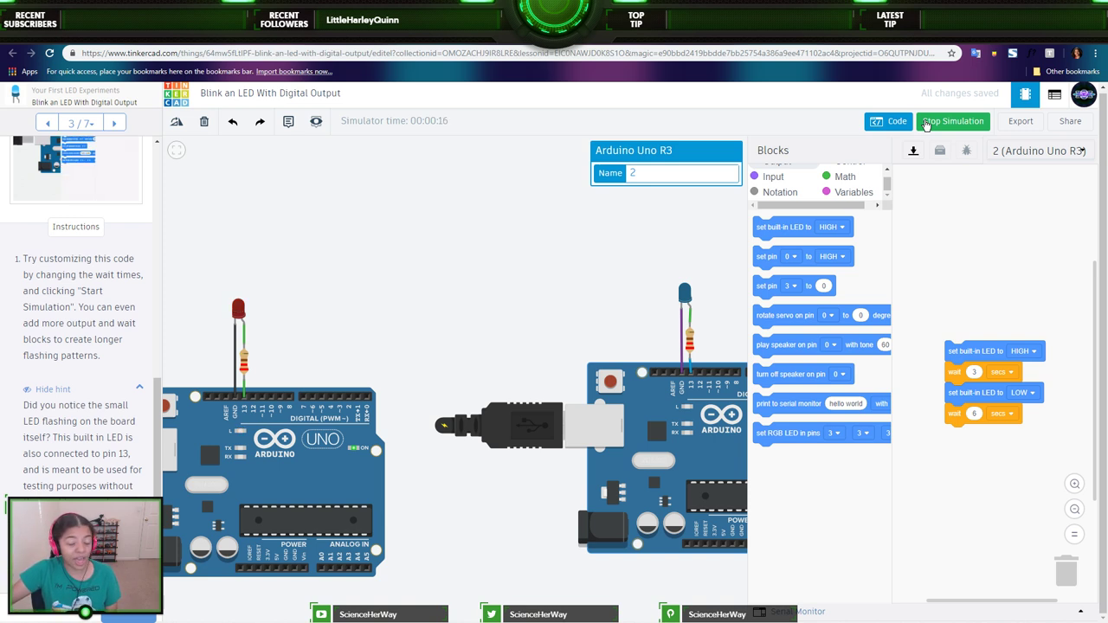
# - Advance the lesson to step 4, Blink Arduino Code Explained, and hide the code editor
pyautogui.scroll(2, 65, 395)
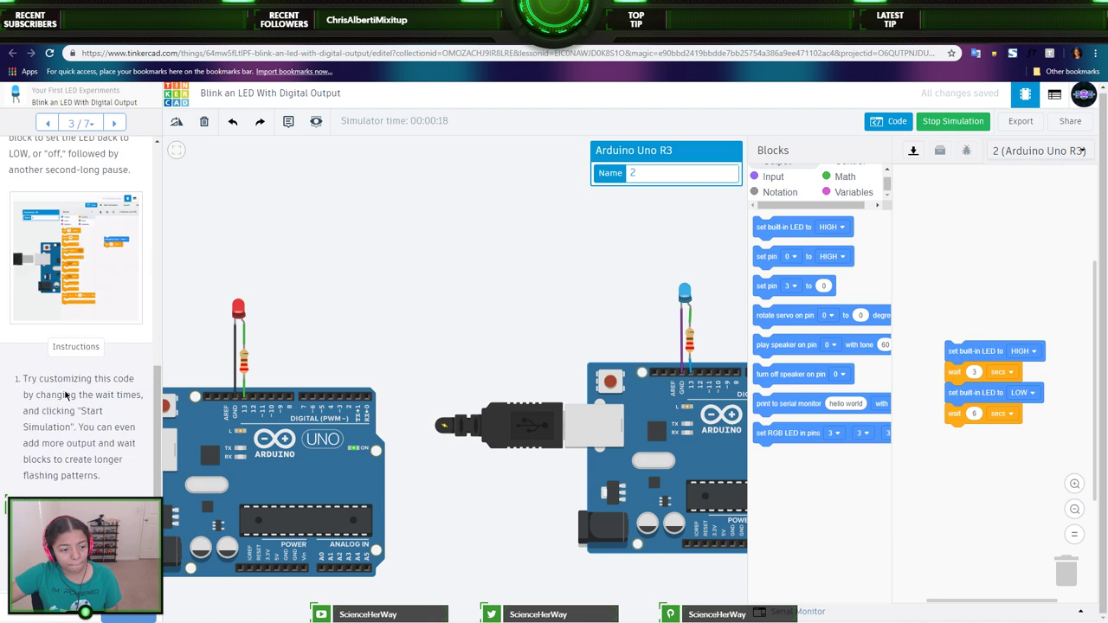
pyautogui.click(122, 614)
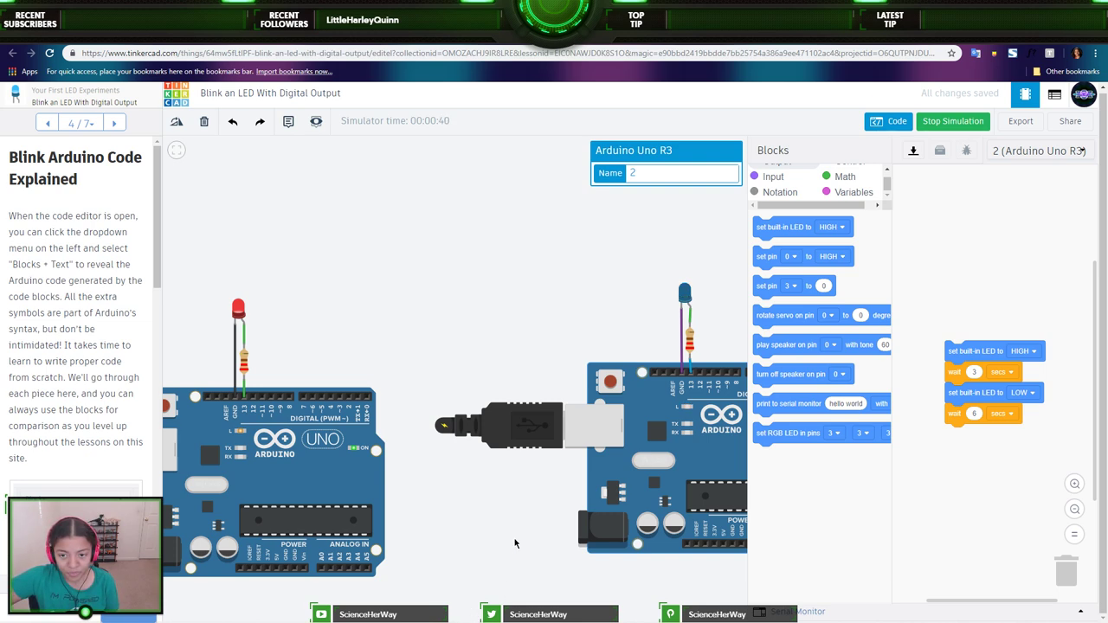
pyautogui.click(882, 123)
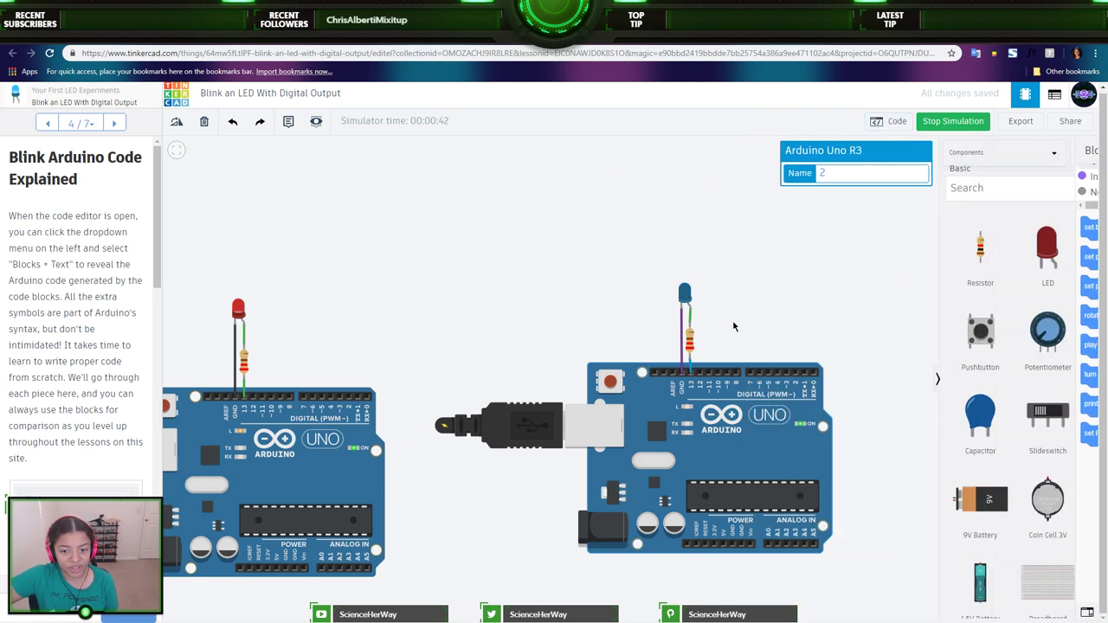
# - Recolor the first circuit's LED green while the simulation runs
pyautogui.scroll(2, 704, 277)
pyautogui.scroll(1, 703, 277)
pyautogui.moveTo(489, 356); pyautogui.dragTo(697, 342)
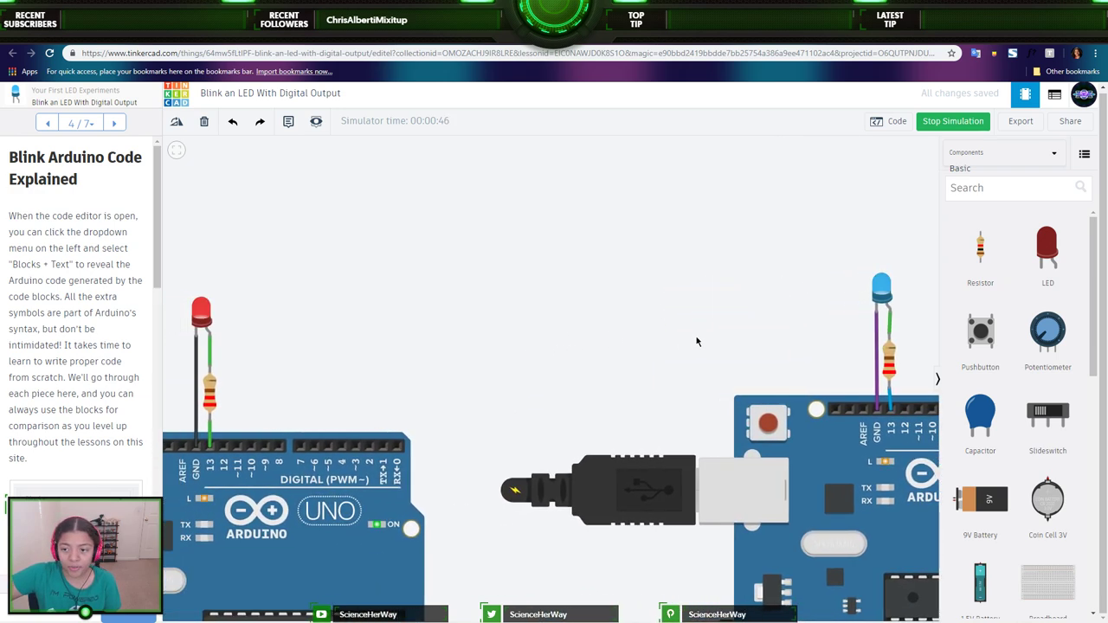
pyautogui.click(199, 318)
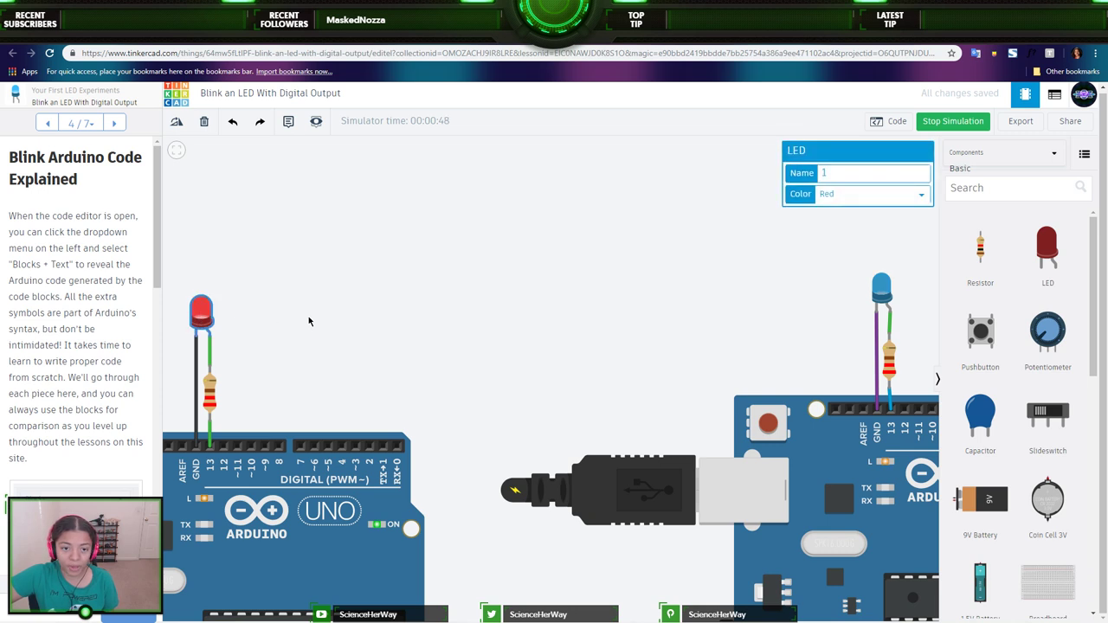
pyautogui.click(856, 229)
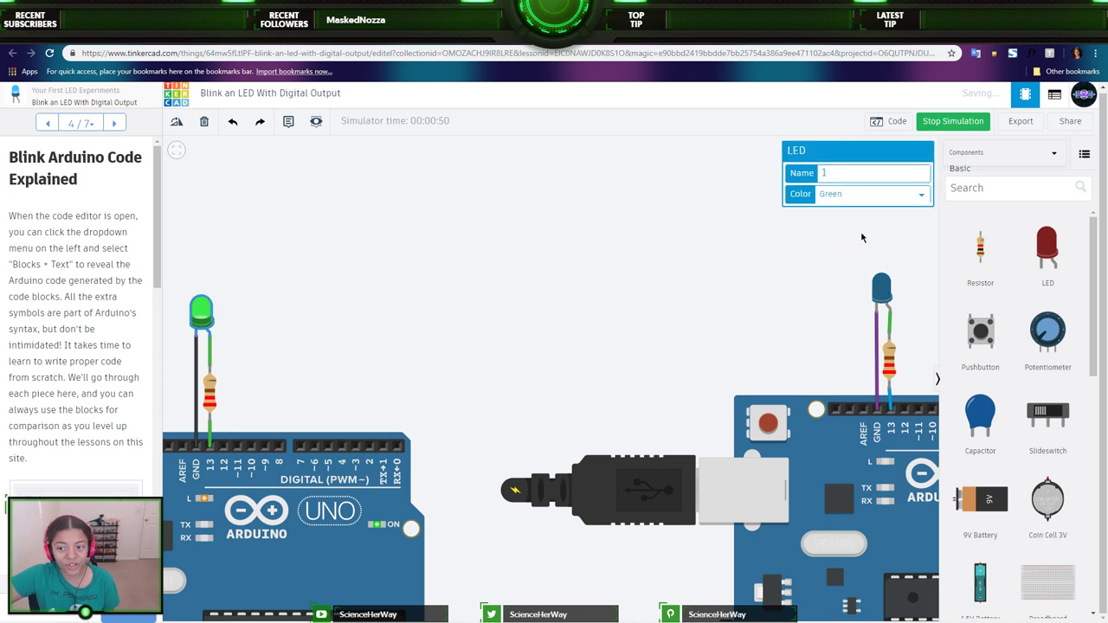
# - Recolor the second circuit's LED, trying red first and settling on orange
pyautogui.click(876, 284)
pyautogui.click(843, 195)
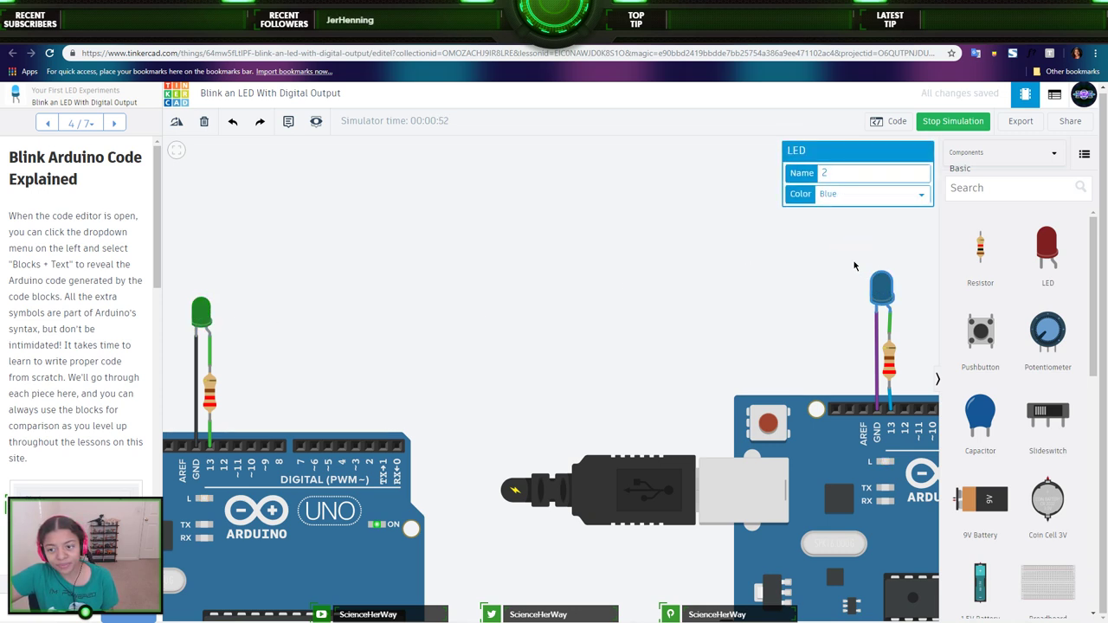
pyautogui.click(853, 261)
pyautogui.click(846, 200)
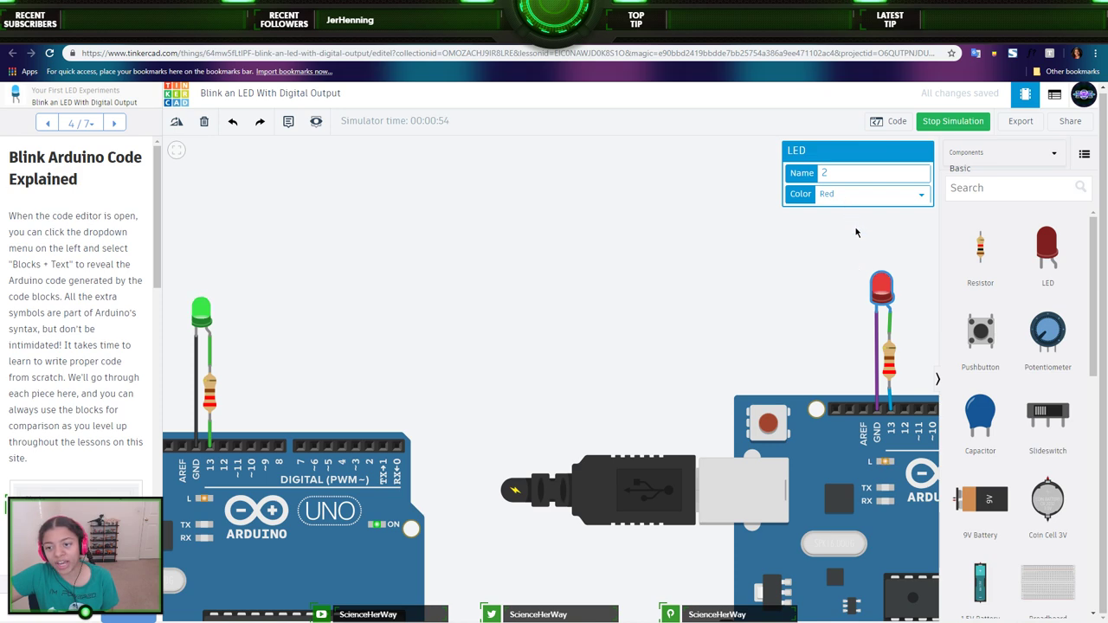
pyautogui.click(860, 240)
pyautogui.scroll(-1, 584, 292)
pyautogui.scroll(-1, 584, 292)
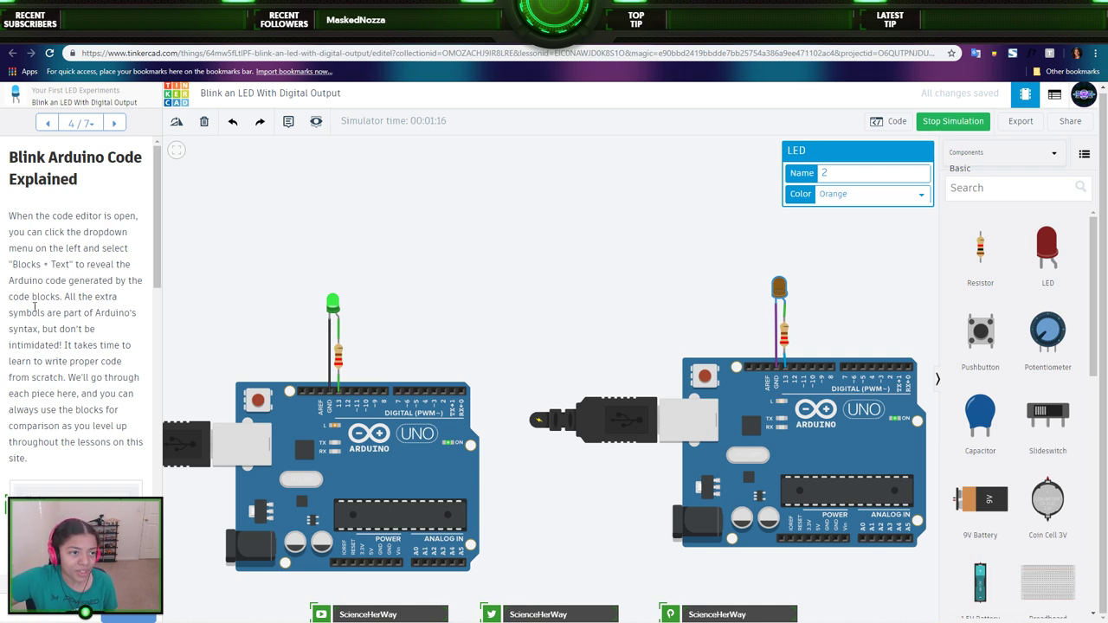
# - Switch to the Instructables guide and look through Step 2: Simple Code With Blocks, including the wait times and built-in LED notes
pyautogui.click(98, 26)
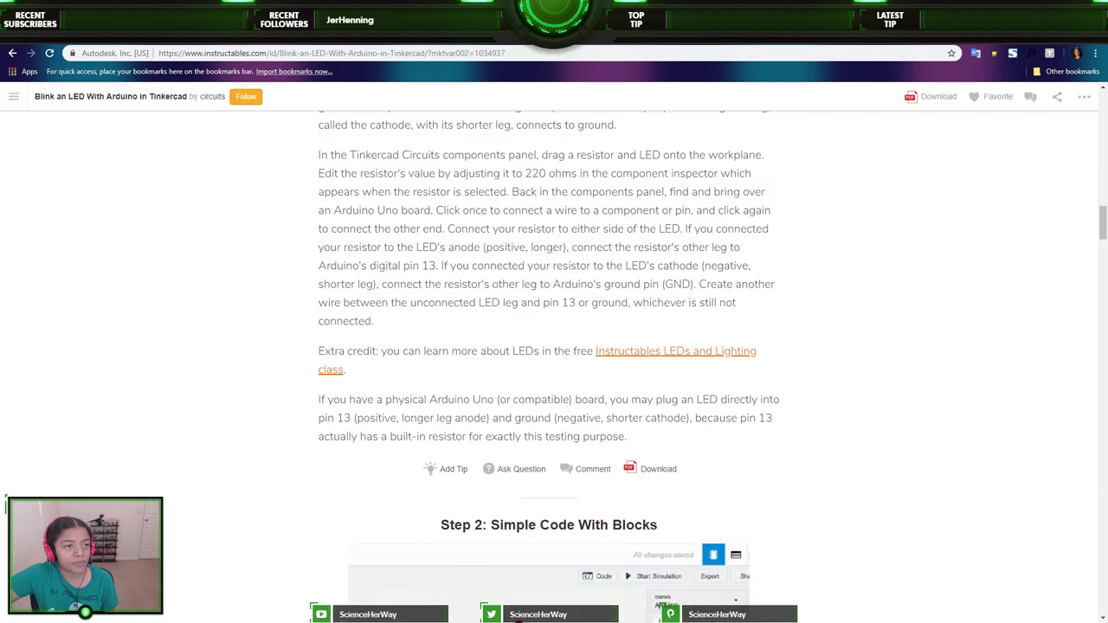
pyautogui.click(164, 26)
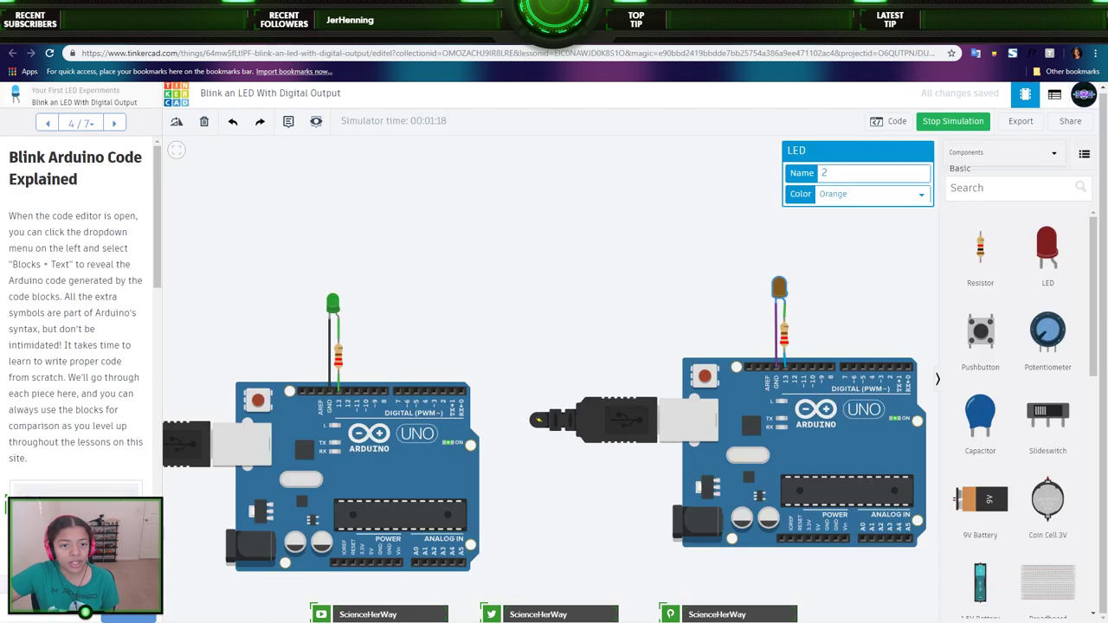
pyautogui.click(99, 26)
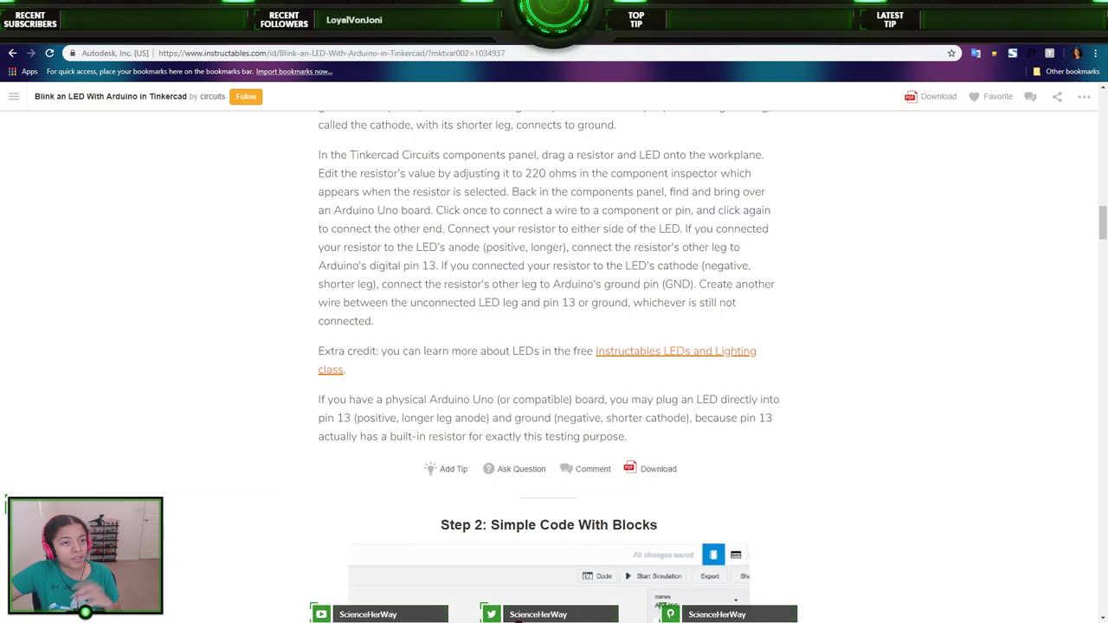
pyautogui.scroll(-4, 267, 378)
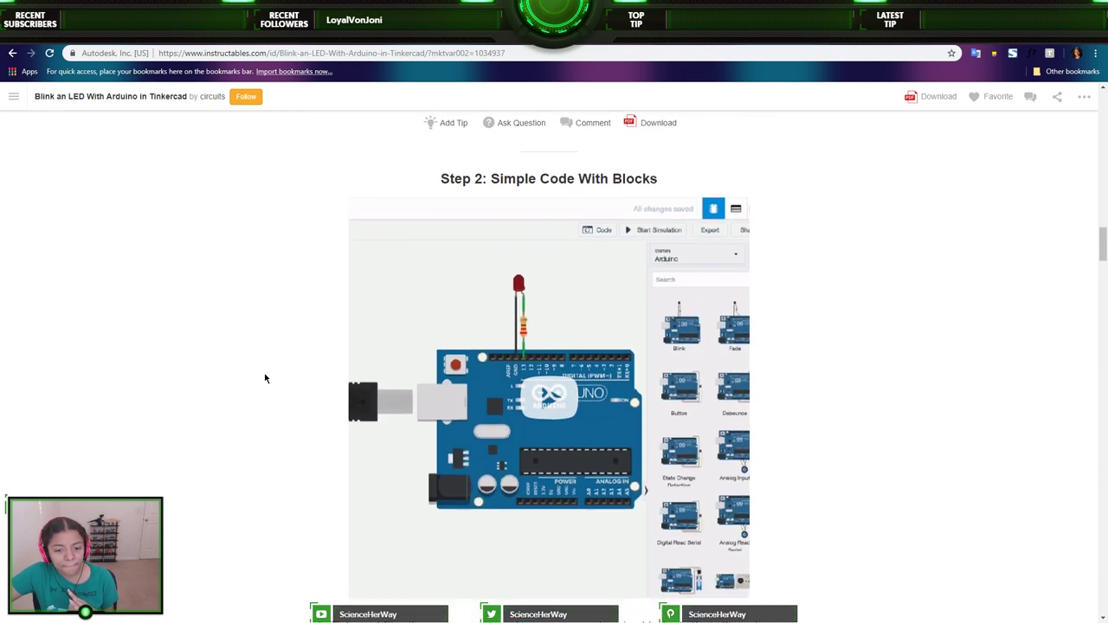
pyautogui.scroll(-6, 512, 329)
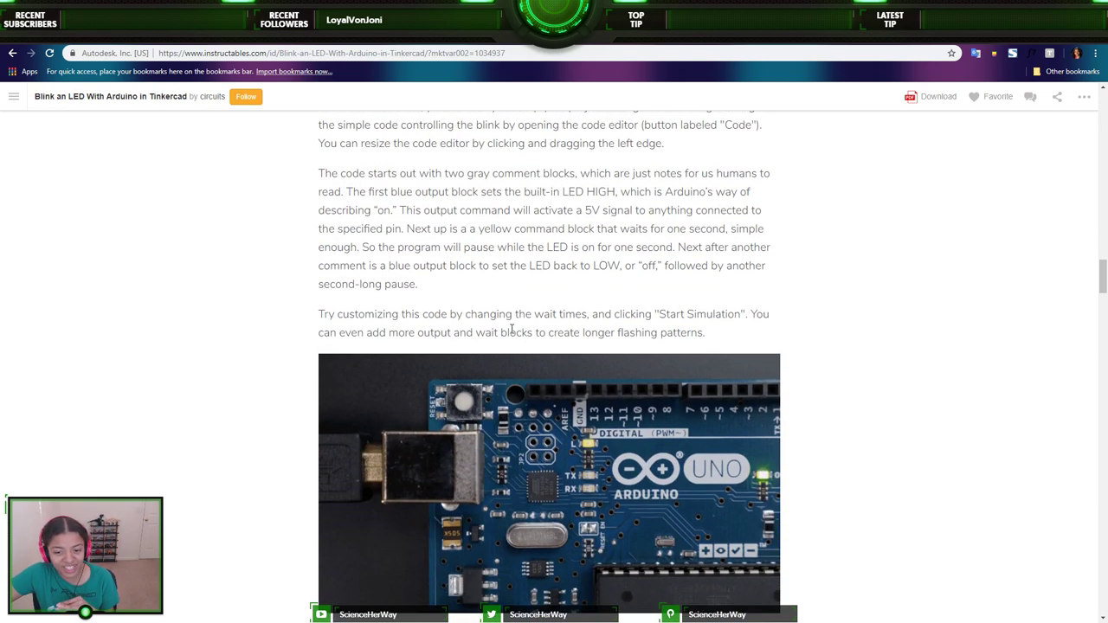
pyautogui.scroll(-5, 511, 328)
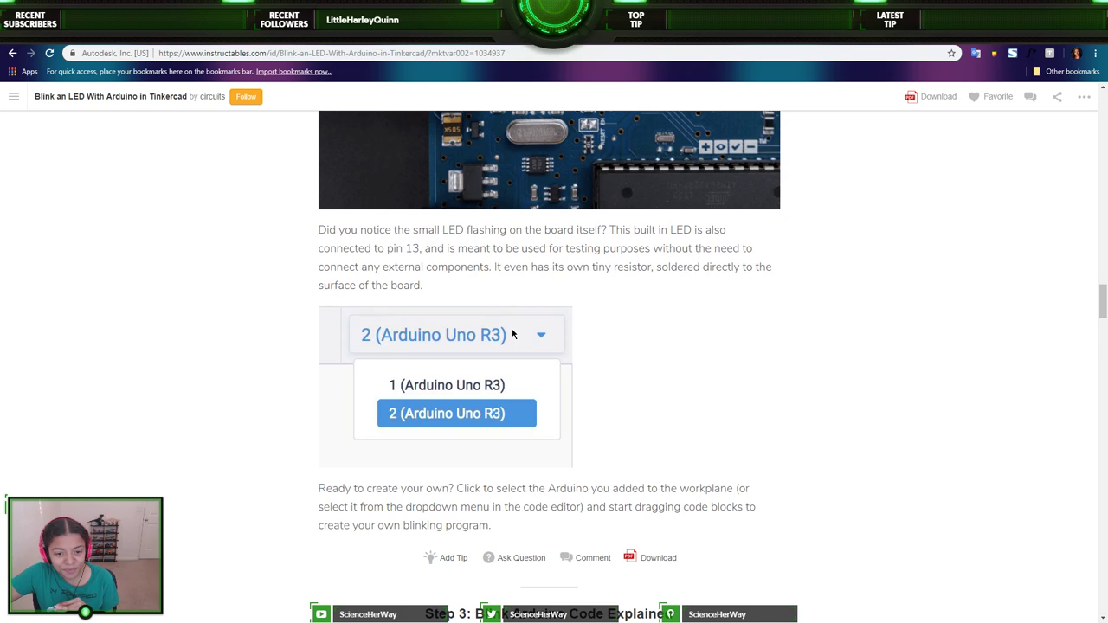
pyautogui.scroll(1, 512, 334)
pyautogui.scroll(6, 511, 329)
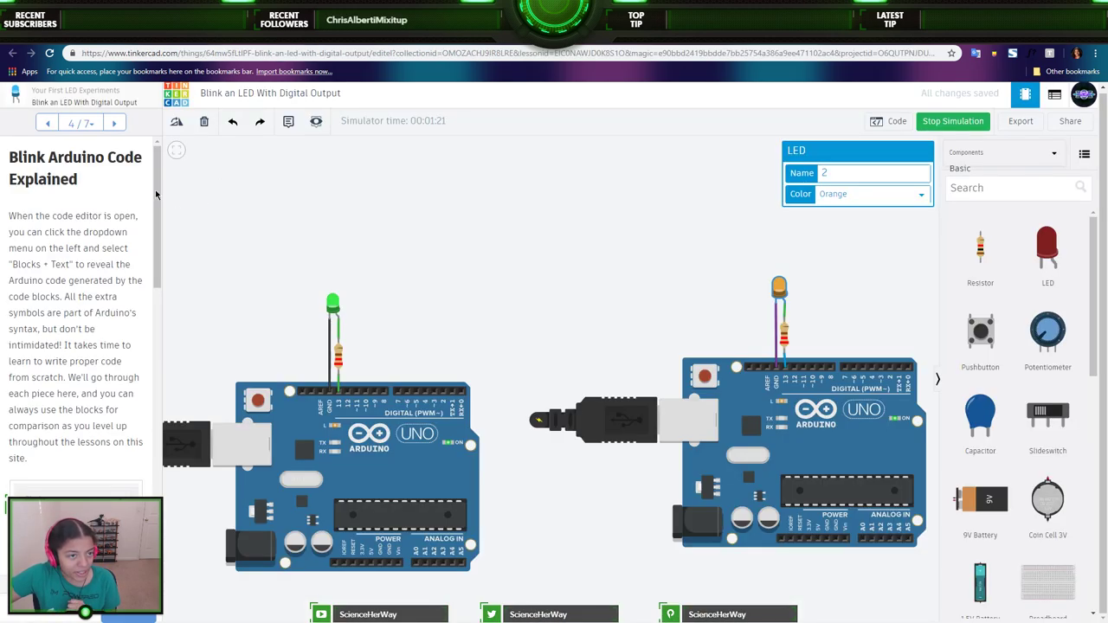
# - Back in the Tinkercad lesson, reopen the code editor and display the block code of Arduino 1
pyautogui.moveTo(159, 188); pyautogui.dragTo(161, 199)
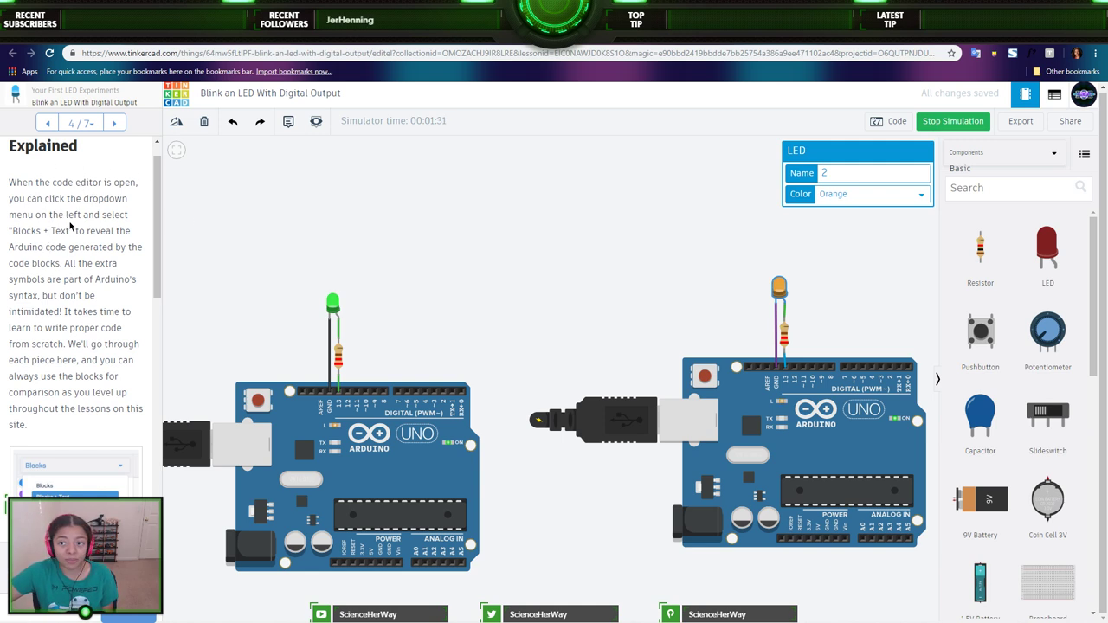
pyautogui.click(891, 123)
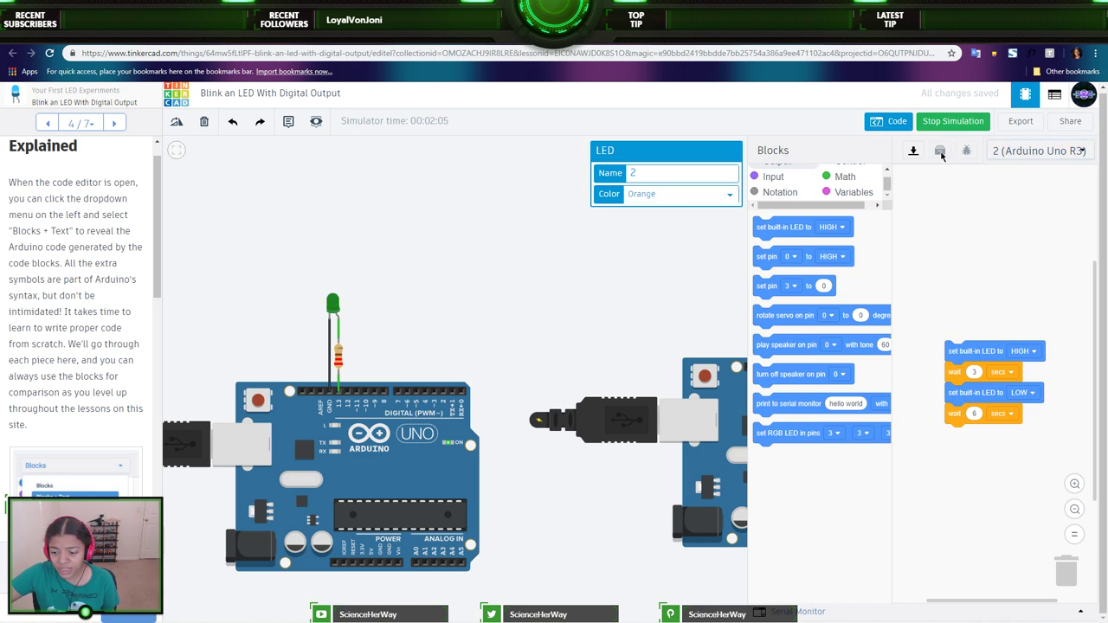
pyautogui.click(1059, 155)
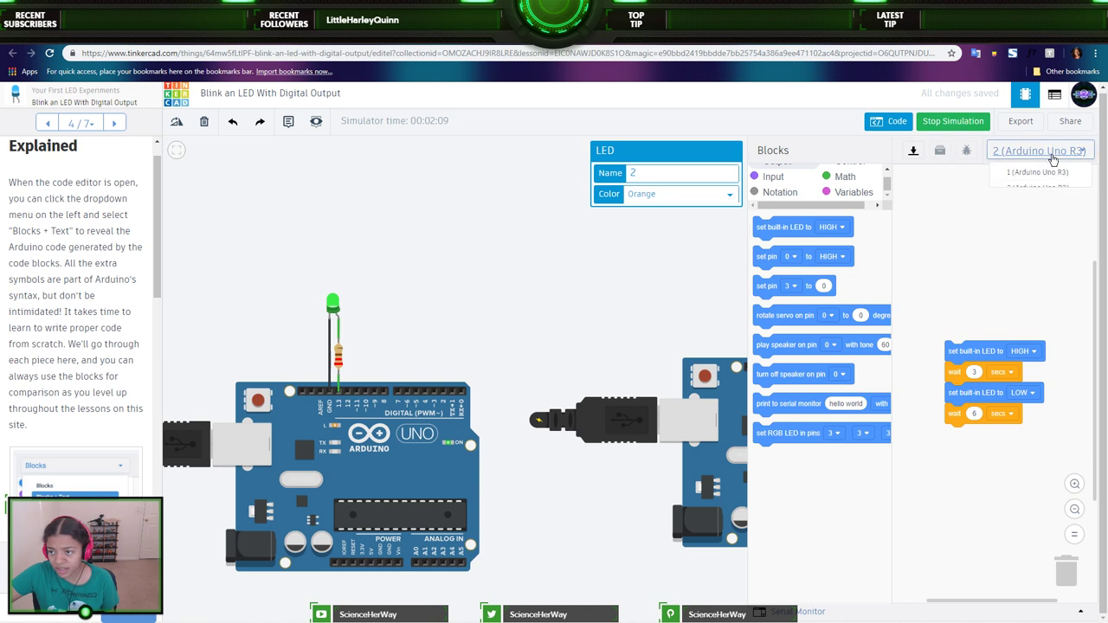
pyautogui.click(1035, 172)
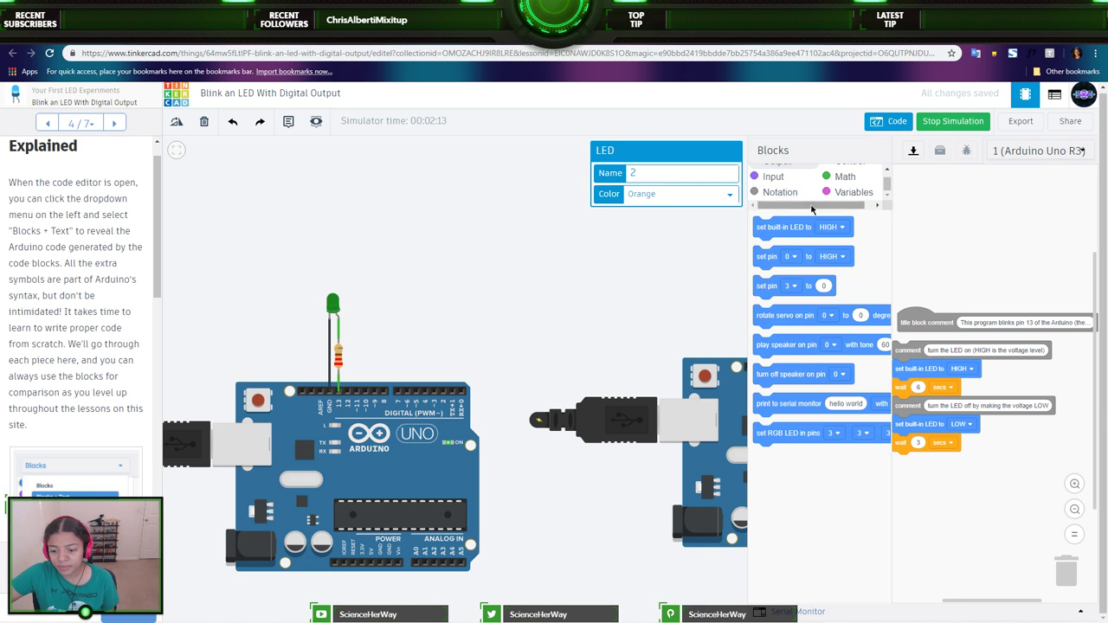
pyautogui.scroll(1, 807, 201)
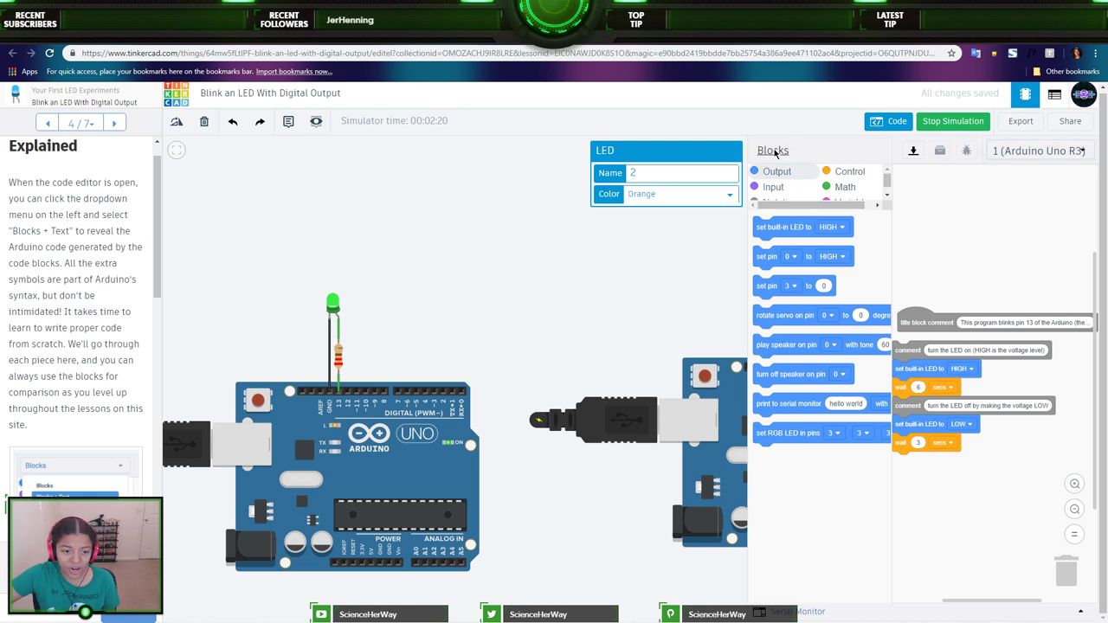
pyautogui.click(268, 445)
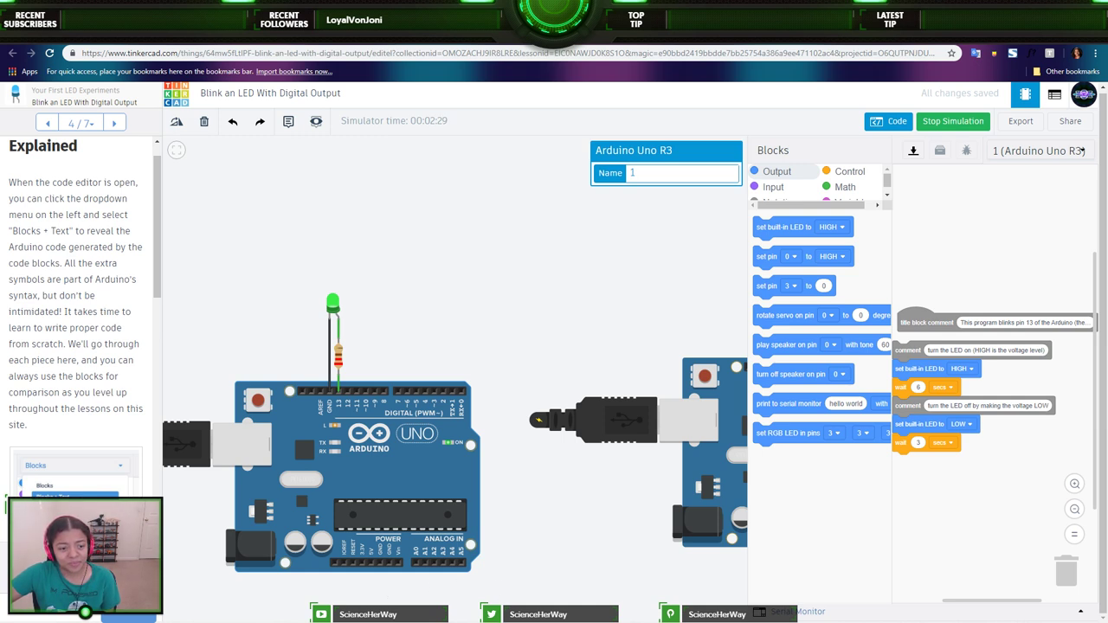
# - Read the lesson's explanations of the title block comment and the void setup() section
pyautogui.scroll(-3, 67, 391)
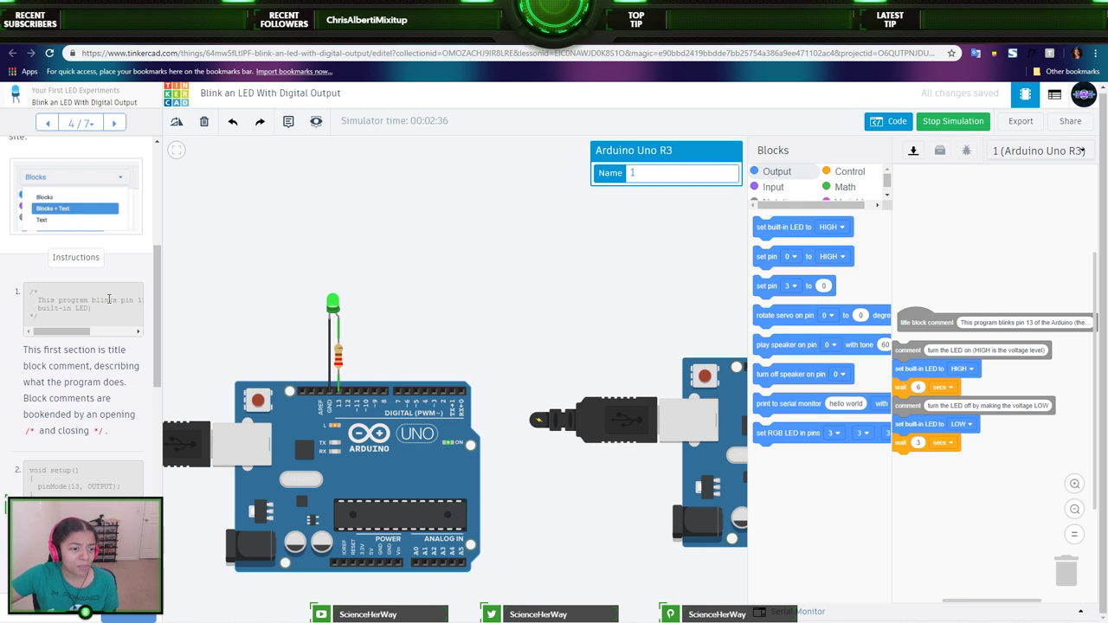
pyautogui.moveTo(72, 331); pyautogui.dragTo(39, 333)
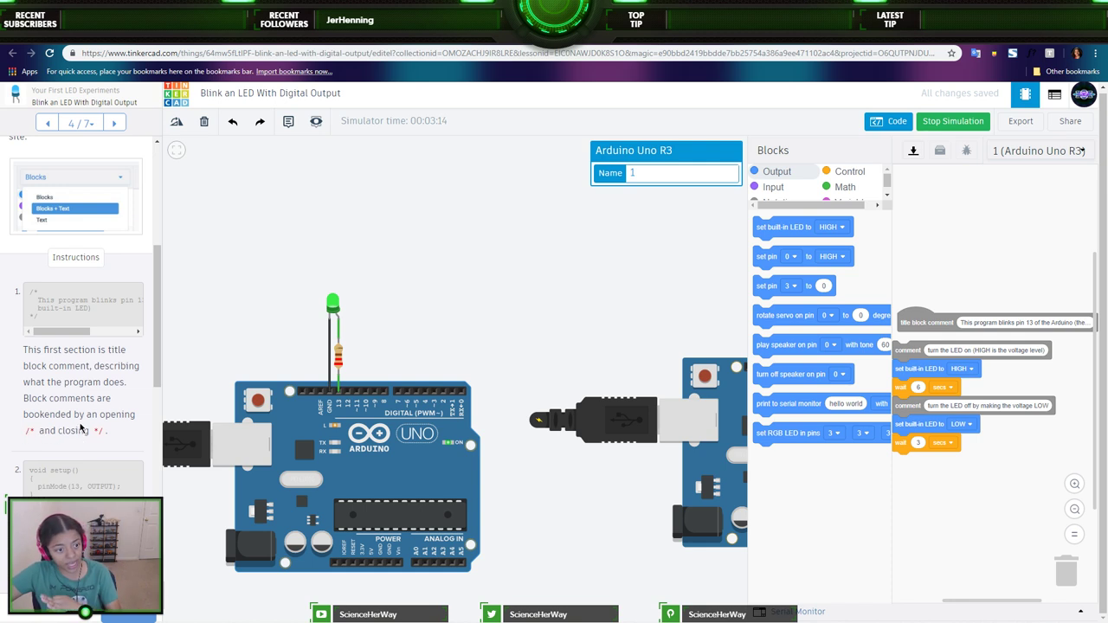
pyautogui.scroll(-2, 73, 406)
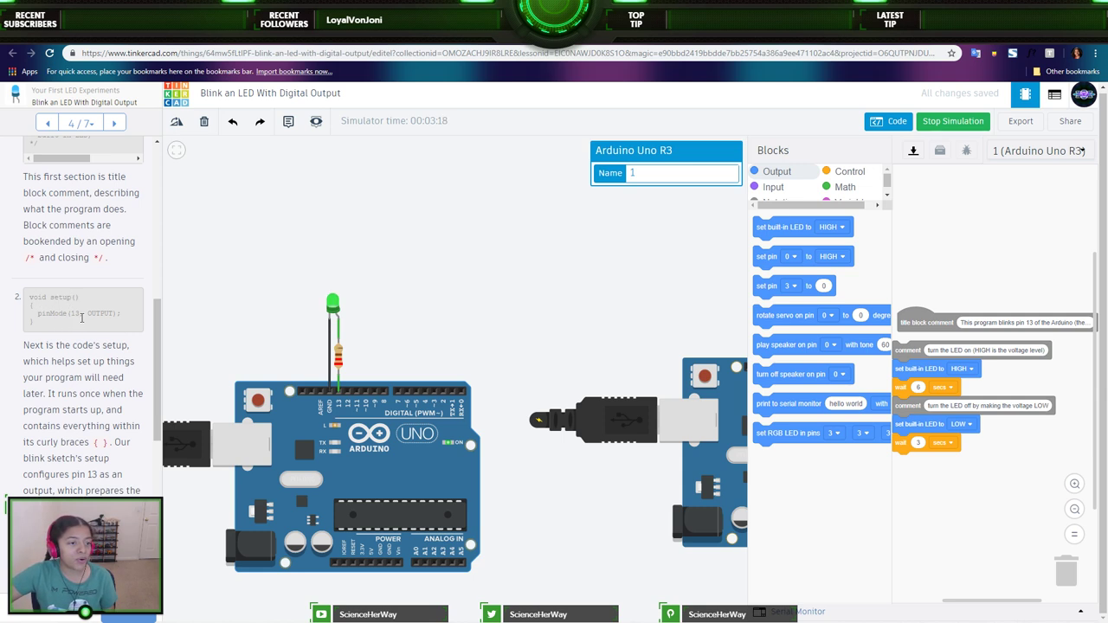
# - Finish the void setup() explanation, move on to the lesson's void loop() code and enlarge the page for reading it
pyautogui.scroll(-1, 100, 337)
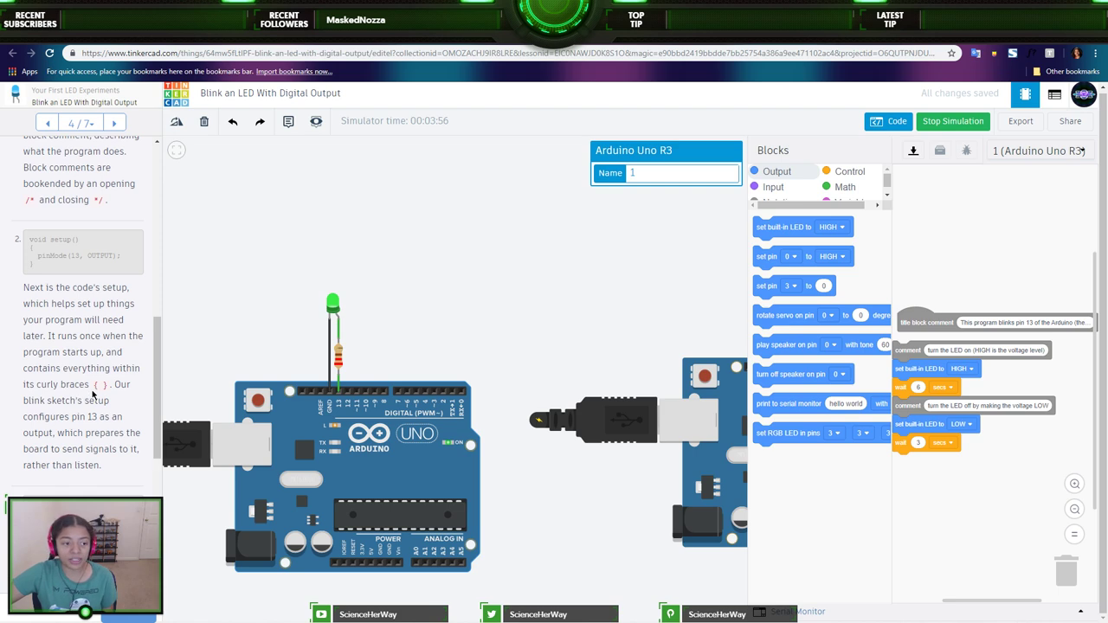
pyautogui.scroll(-3, 94, 394)
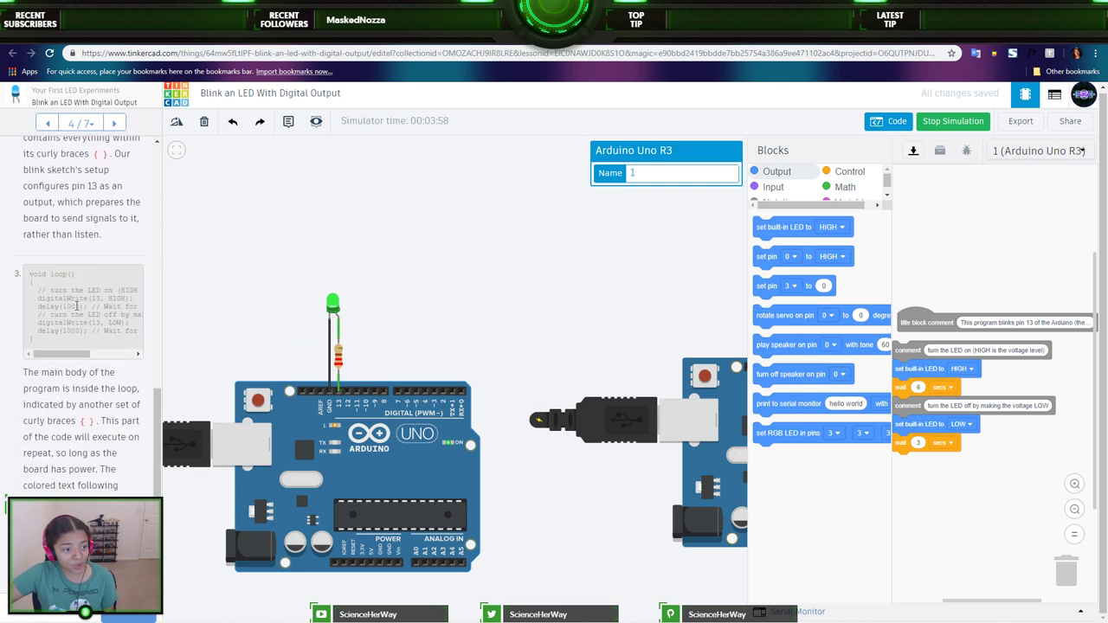
pyautogui.scroll(1, 74, 303)
pyautogui.scroll(-1, 65, 294)
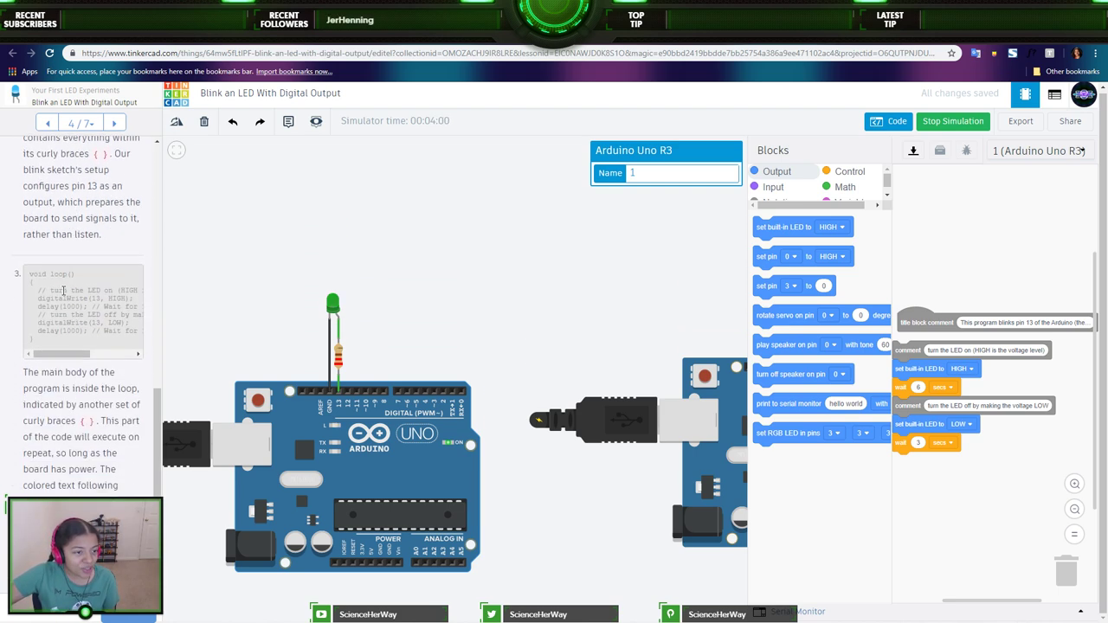
pyautogui.moveTo(62, 354)
pyautogui.mouseDown()
pyautogui.moveTo(84, 355)
pyautogui.moveTo(67, 355)
pyautogui.mouseUp()
pyautogui.hotkey('ctrl', '+')
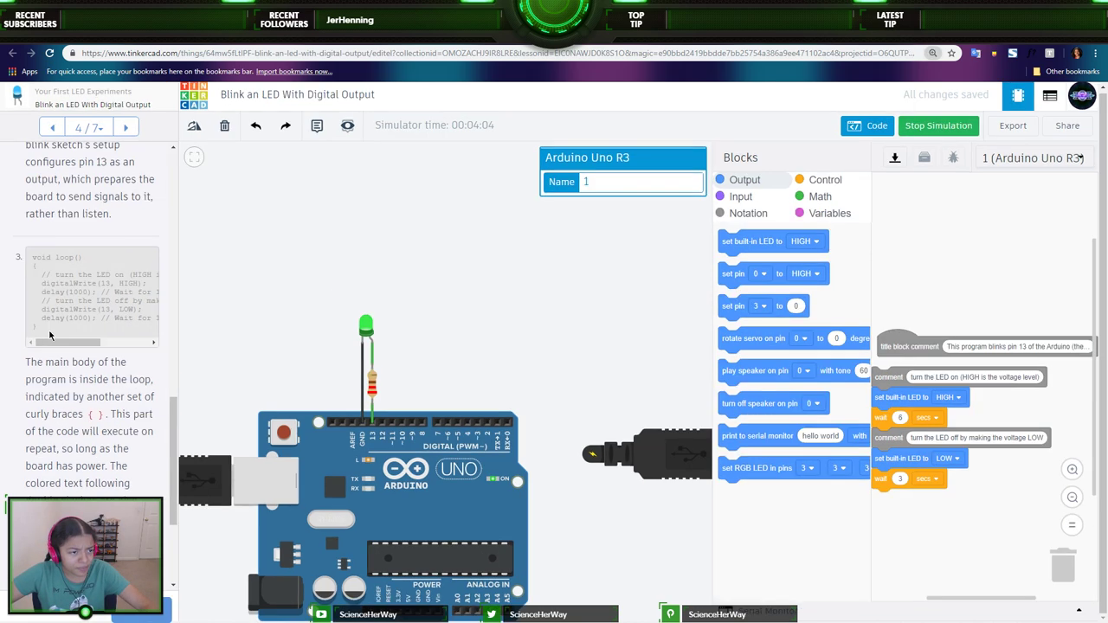
pyautogui.hotkey('ctrl', '+')
pyautogui.hotkey('ctrl', '+')
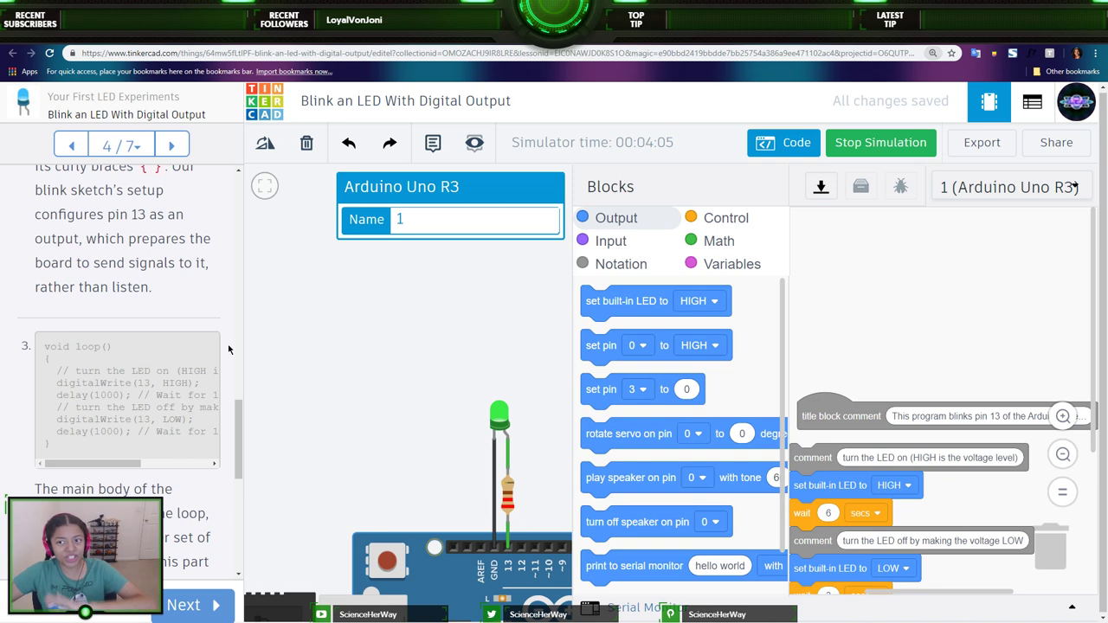
# - Examine the full width of the void loop() code lines, including the HIGH/LOW comments and the delay notes
pyautogui.moveTo(101, 463); pyautogui.dragTo(120, 468)
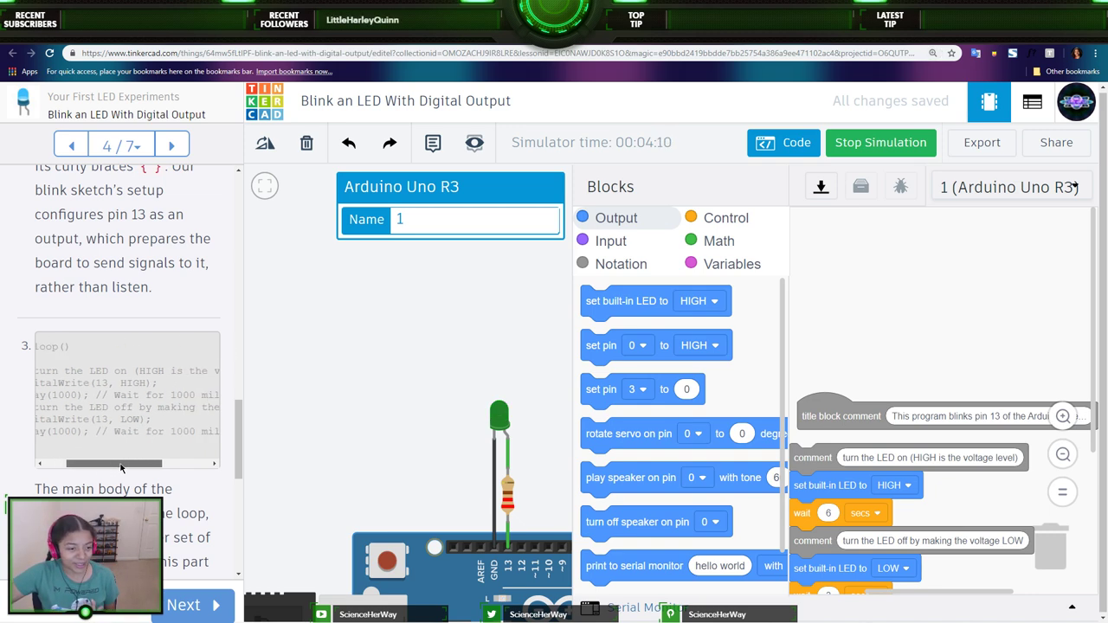
pyautogui.moveTo(120, 468); pyautogui.dragTo(170, 468)
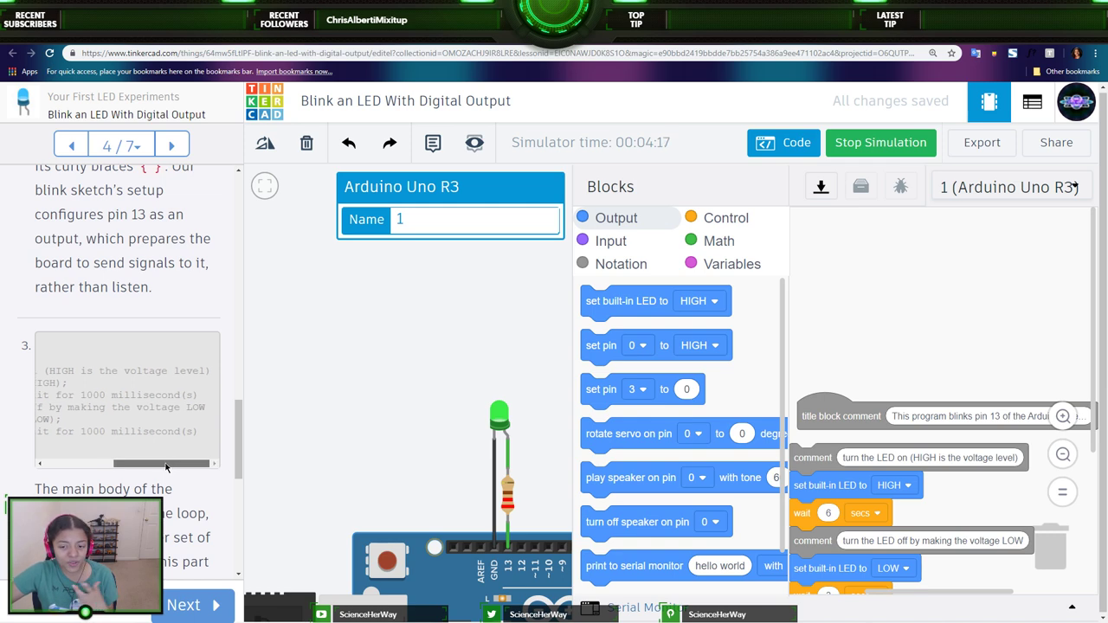
pyautogui.moveTo(169, 468); pyautogui.dragTo(156, 468)
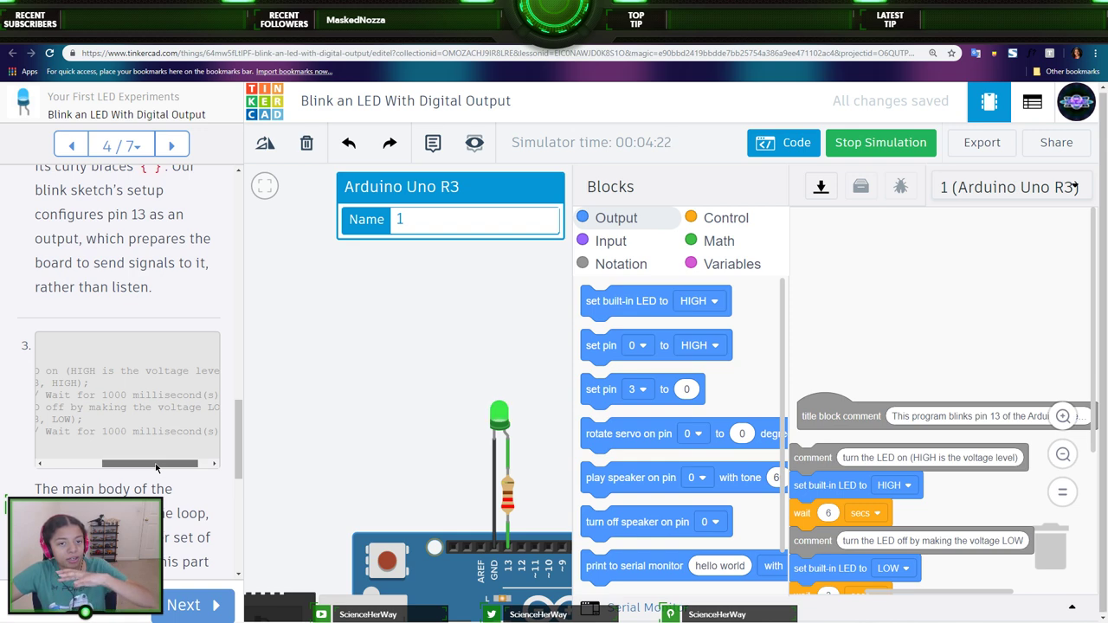
pyautogui.moveTo(156, 468)
pyautogui.mouseDown()
pyautogui.moveTo(143, 467)
pyautogui.moveTo(164, 465)
pyautogui.mouseUp()
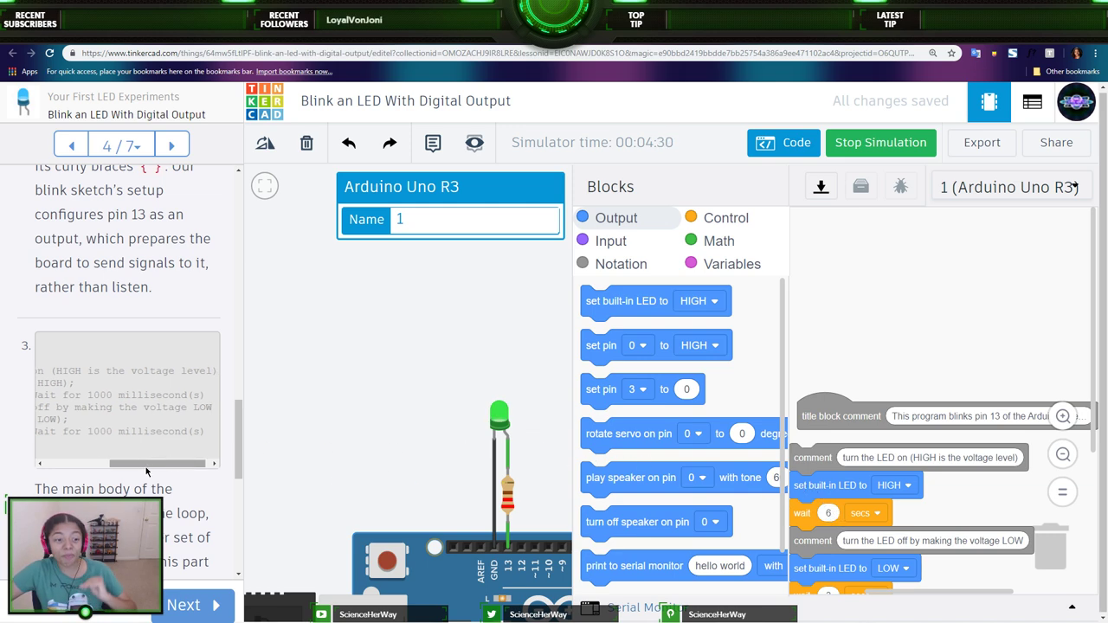
pyautogui.moveTo(143, 465); pyautogui.dragTo(73, 467)
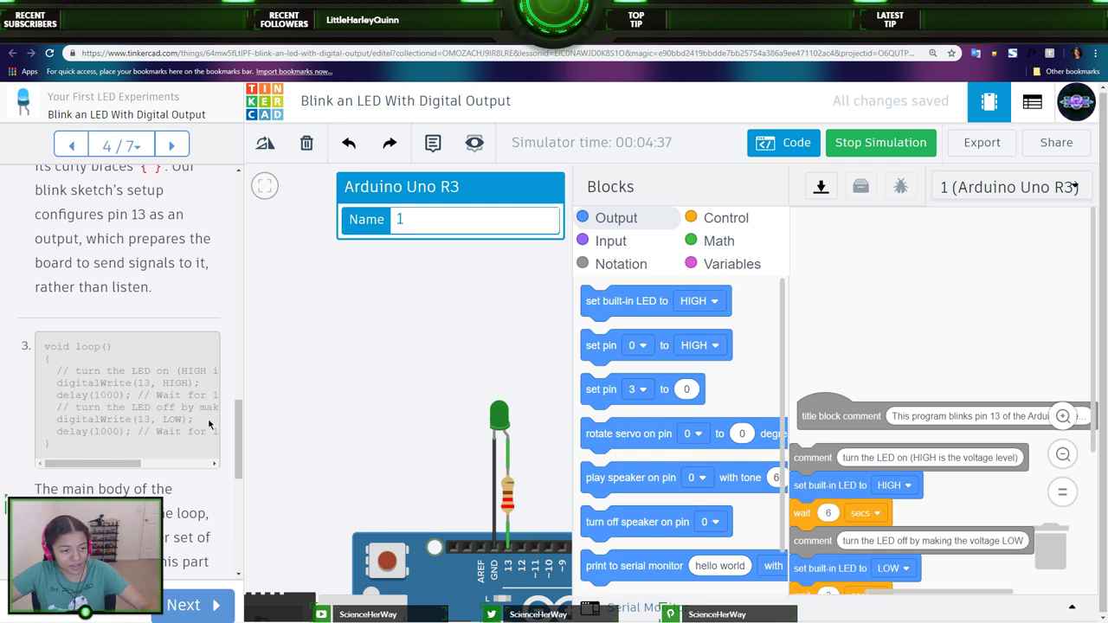
# - Shrink the page back to its previous zoom and read the void loop() explanation covering comments, digitalWrite() and delay()
pyautogui.hotkey('ctrl', '-')
pyautogui.hotkey('ctrl', '-')
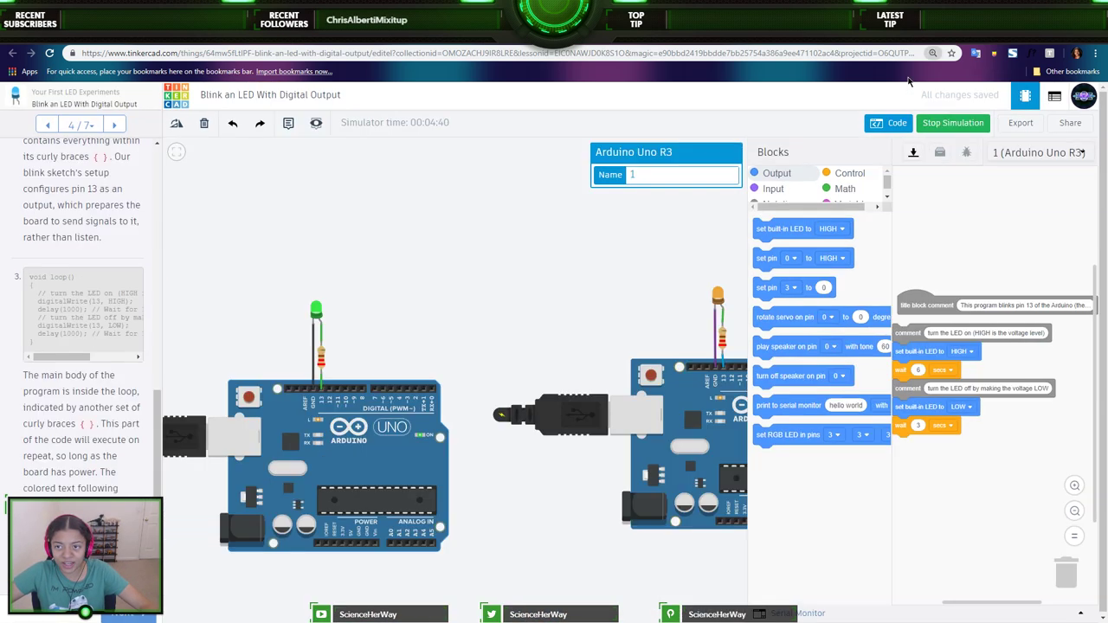
pyautogui.scroll(-1, 96, 345)
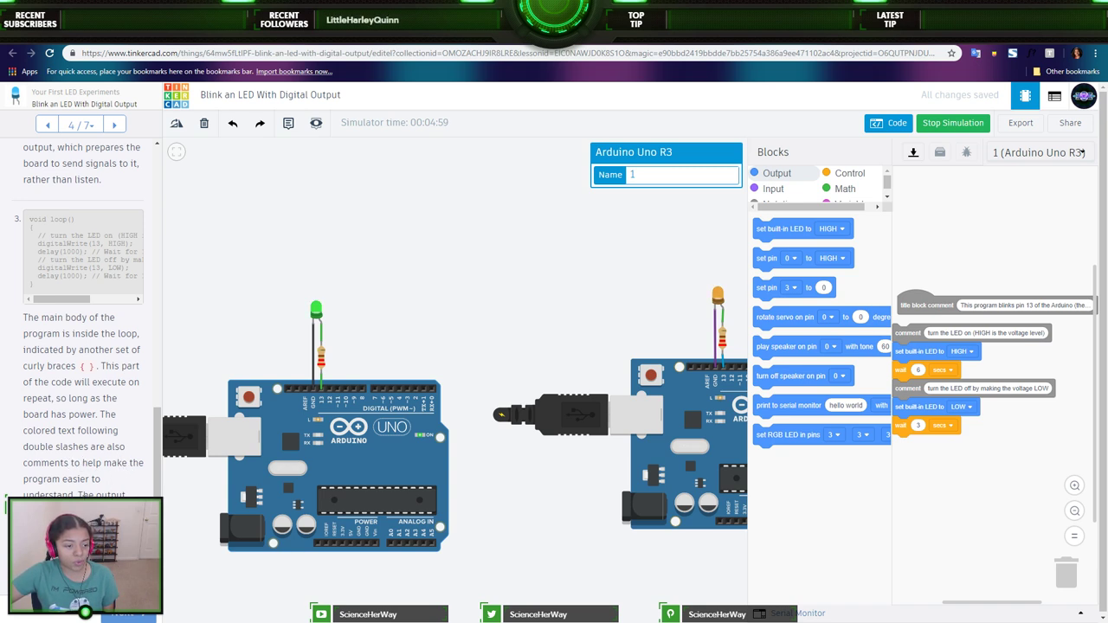
pyautogui.scroll(-2, 91, 491)
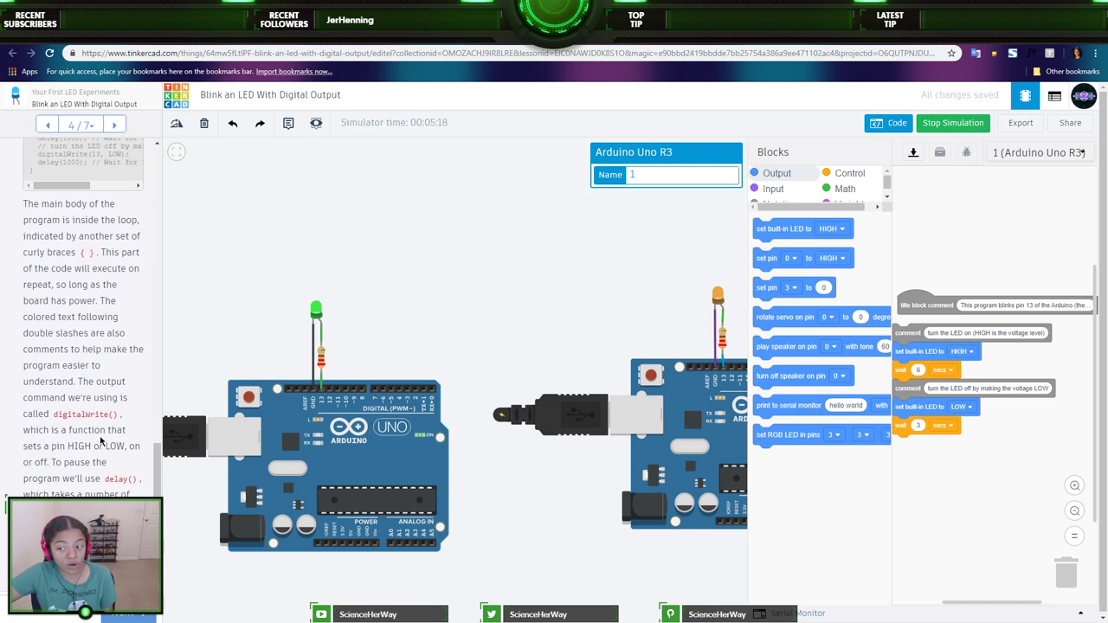
# - Advance to lesson page 5, Use the Blink Circuit Starter, and browse the Arduino starters in the component library
pyautogui.click(113, 124)
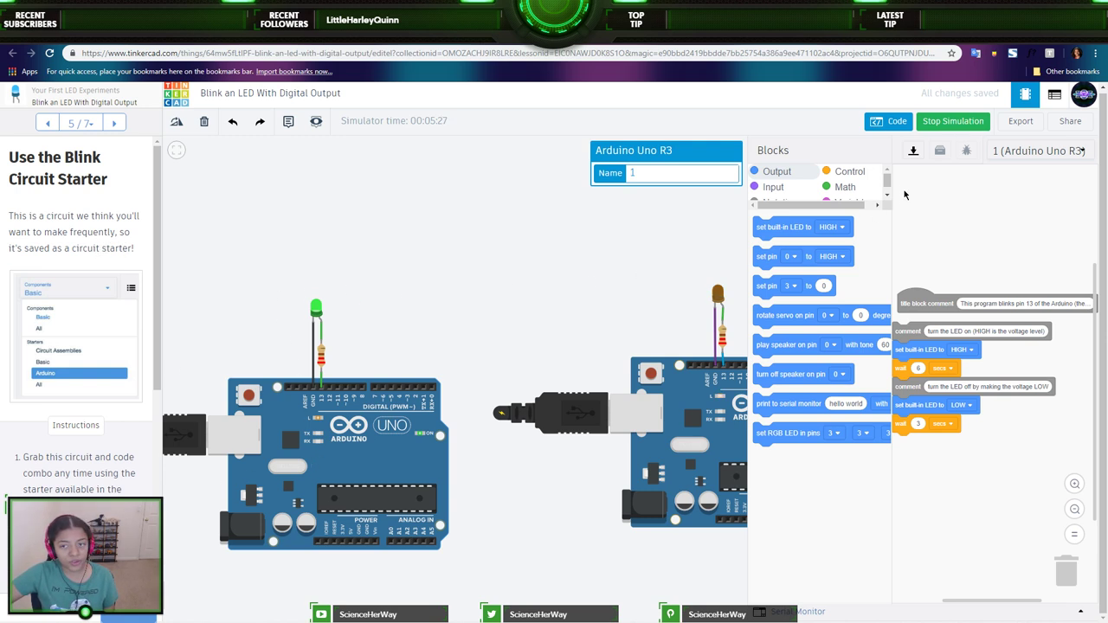
pyautogui.click(886, 123)
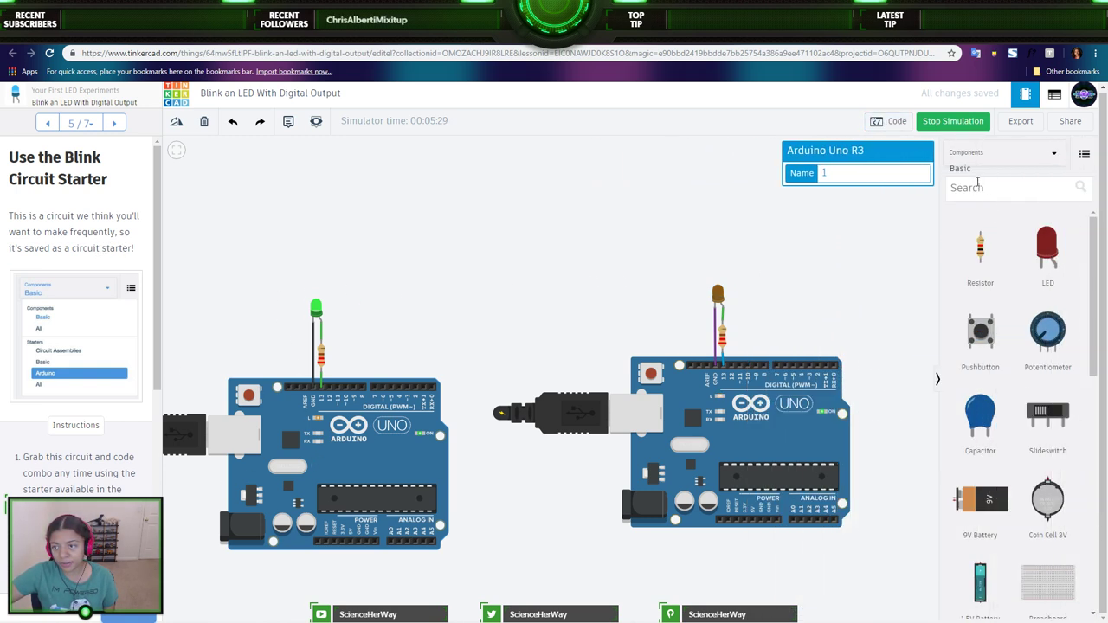
pyautogui.click(967, 153)
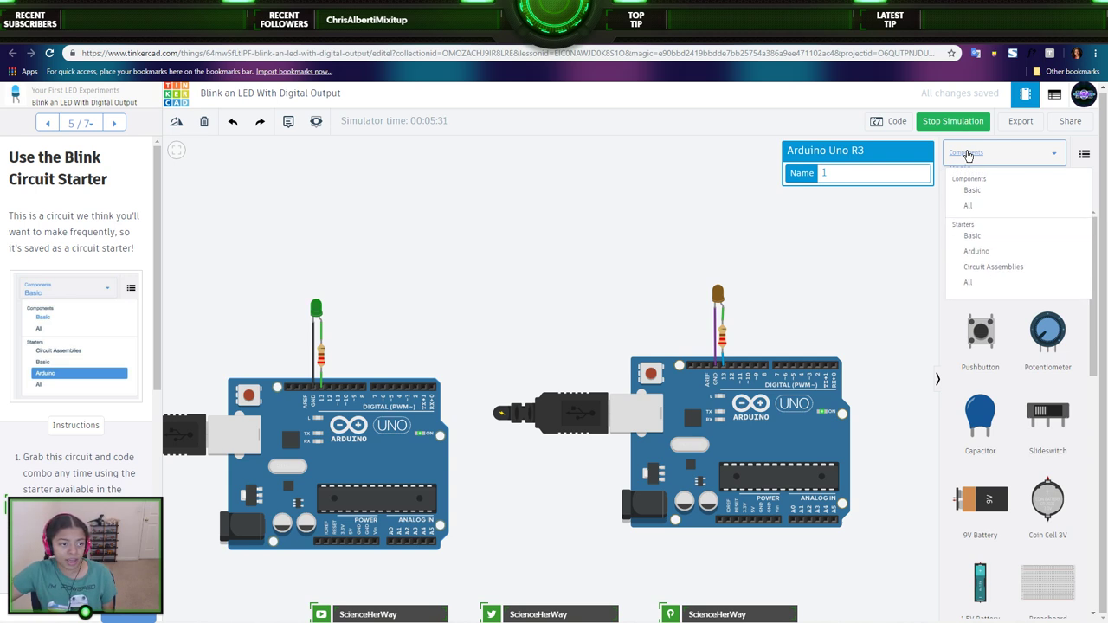
pyautogui.click(976, 251)
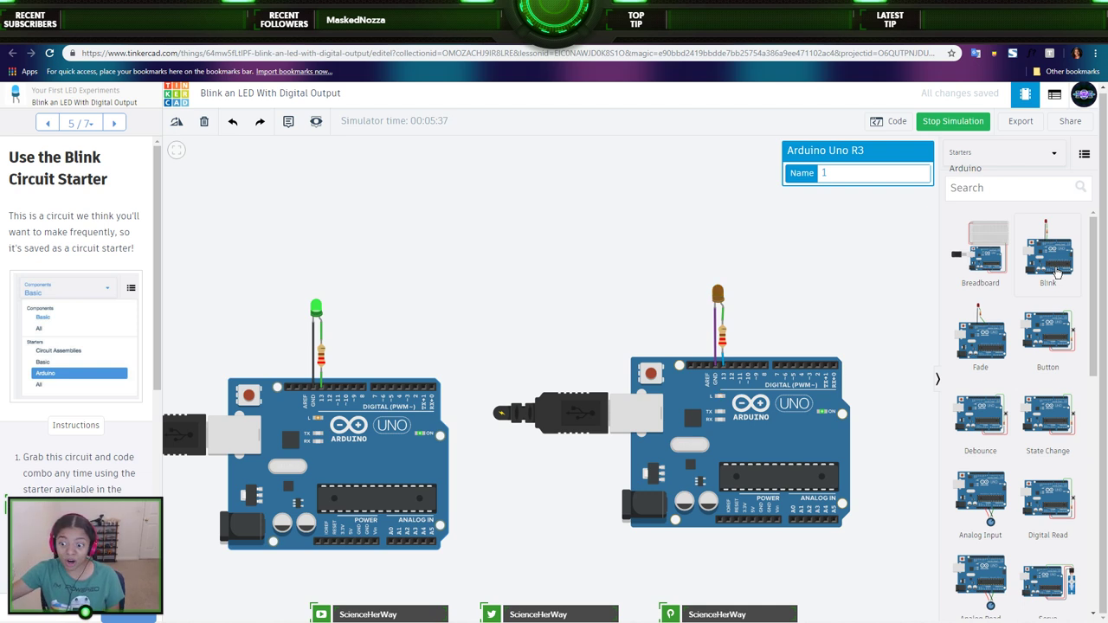
pyautogui.scroll(-5, 1056, 274)
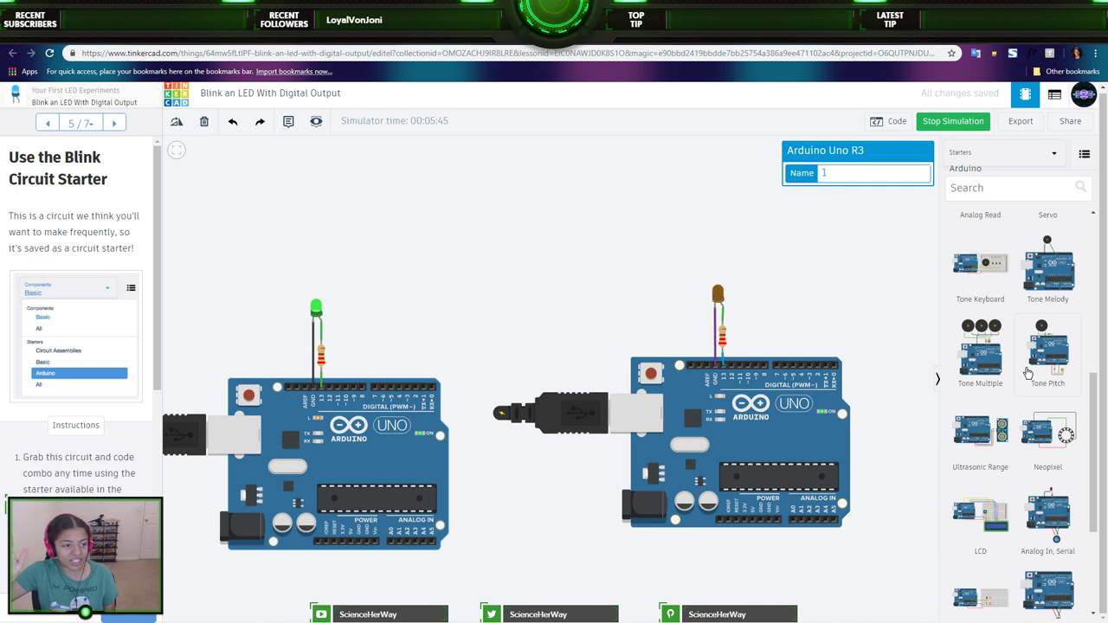
# - Read the circuit starter instructions and look through the remaining Arduino starters for Blink Without Delay
pyautogui.scroll(-2, 99, 348)
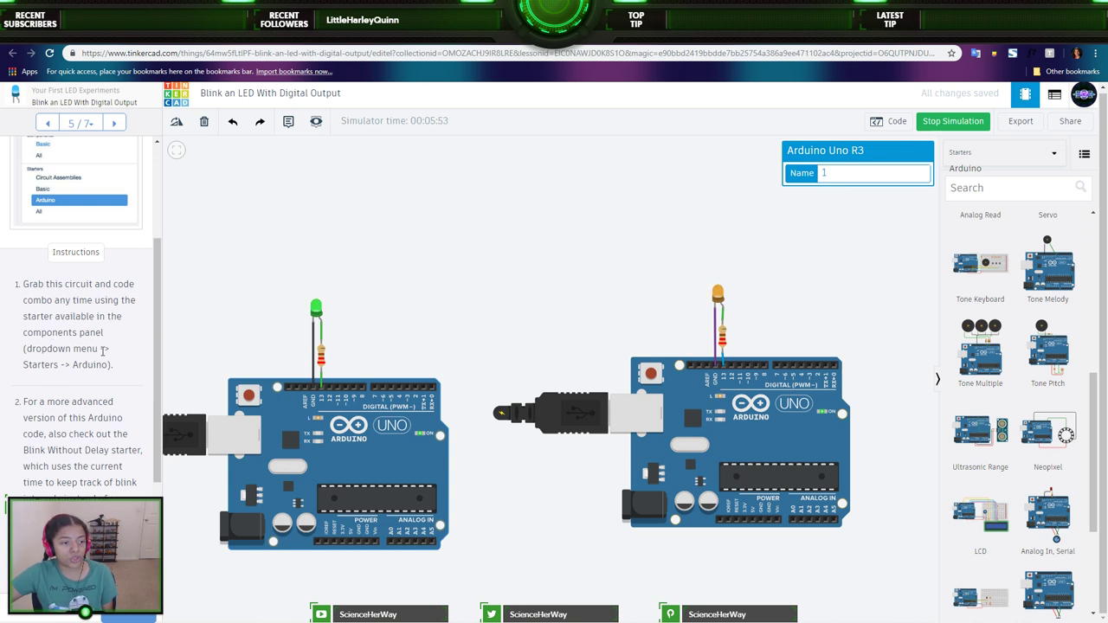
pyautogui.click(1004, 153)
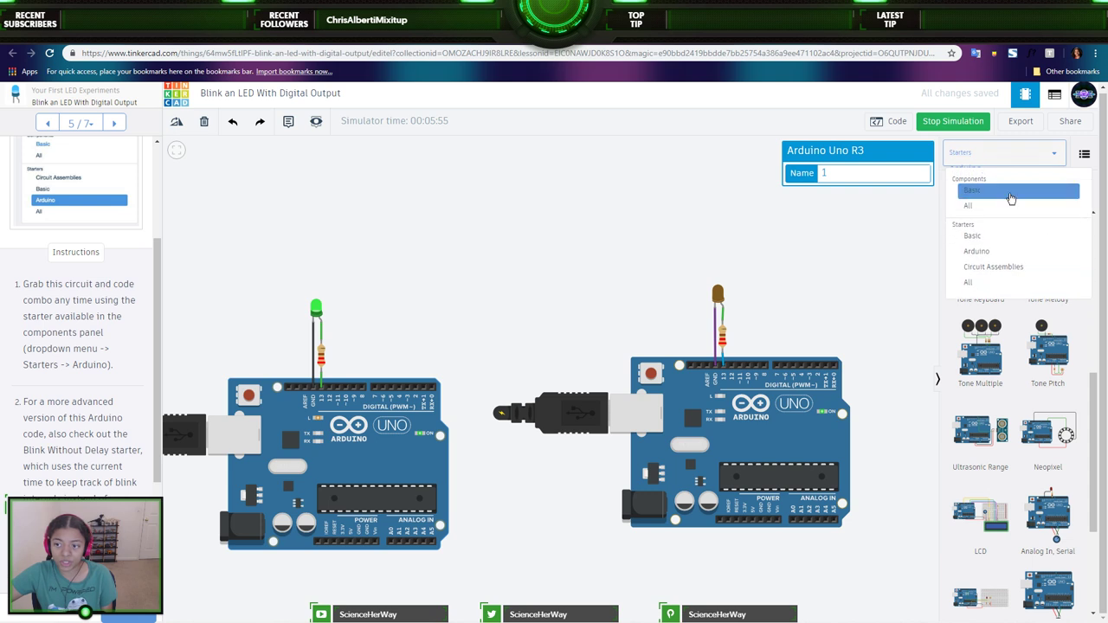
pyautogui.click(514, 202)
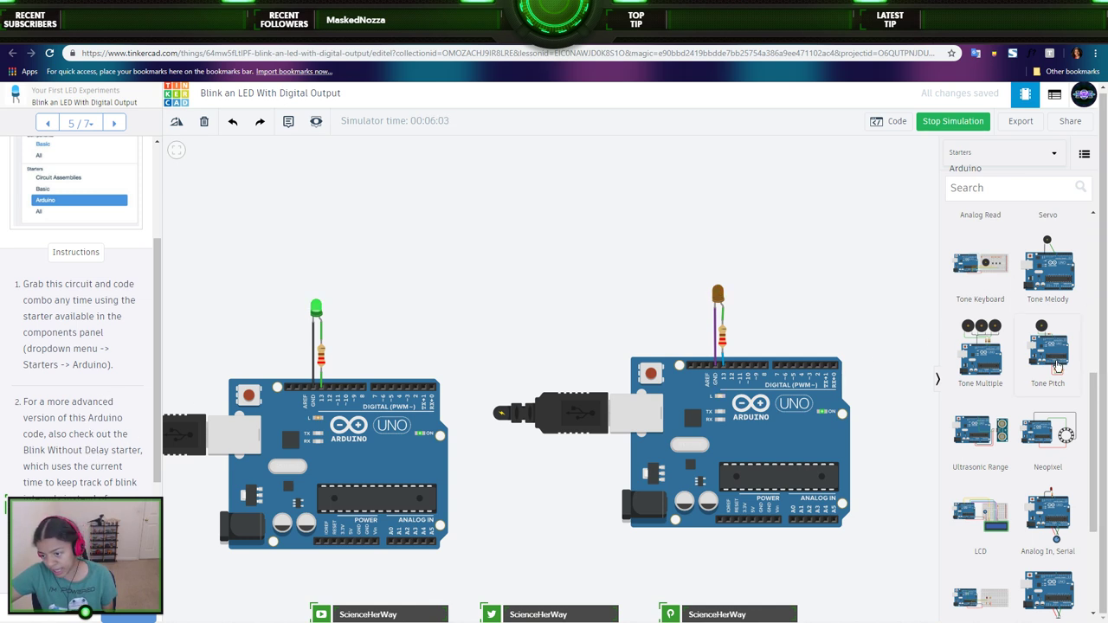
pyautogui.scroll(-3, 1056, 367)
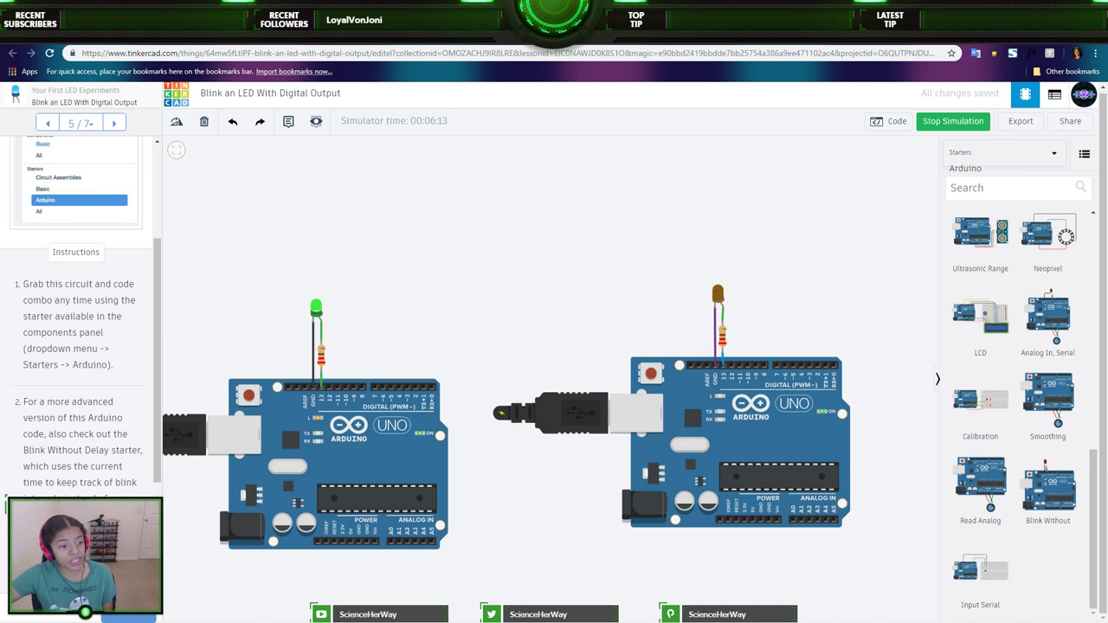
pyautogui.scroll(-3, 75, 379)
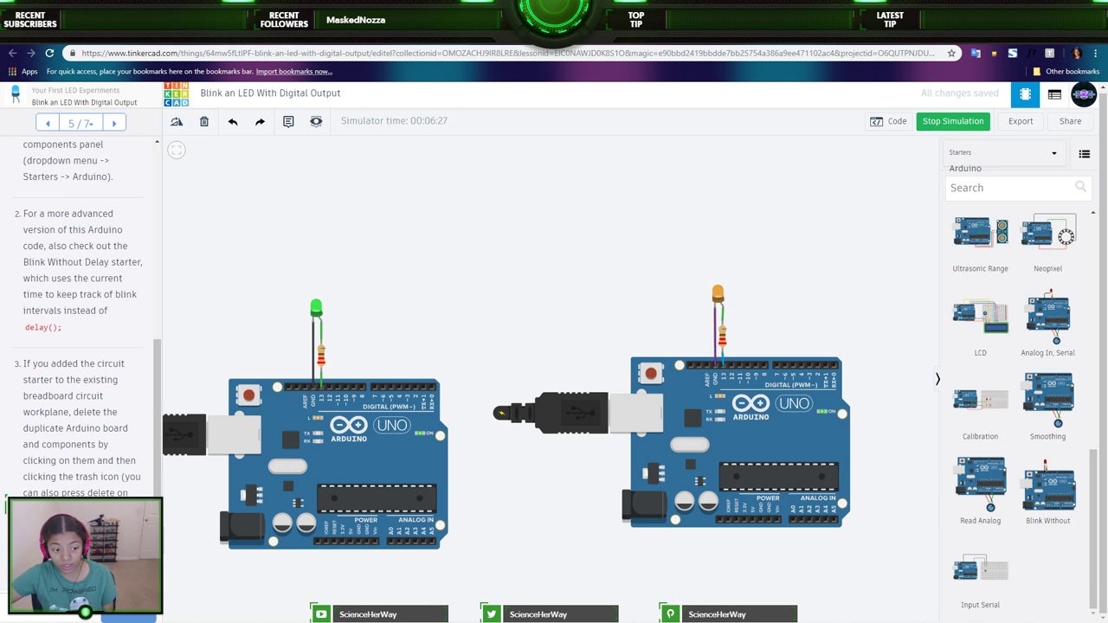
# - Advance to lesson page 6 and read the instructions for programming a physical Arduino
pyautogui.click(80, 597)
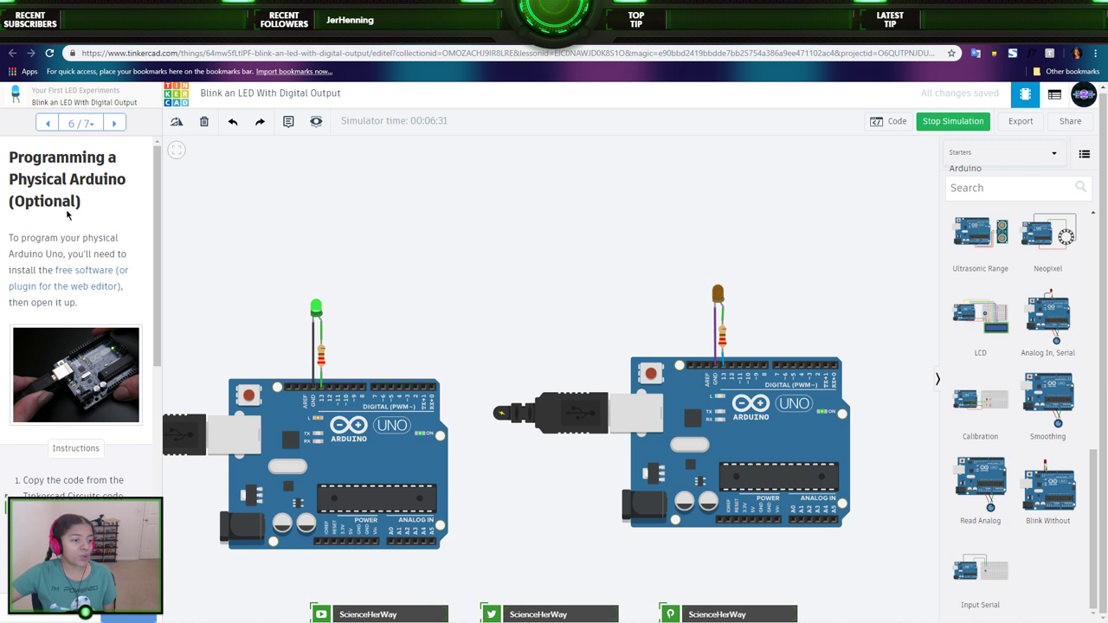
pyautogui.scroll(-3, 108, 317)
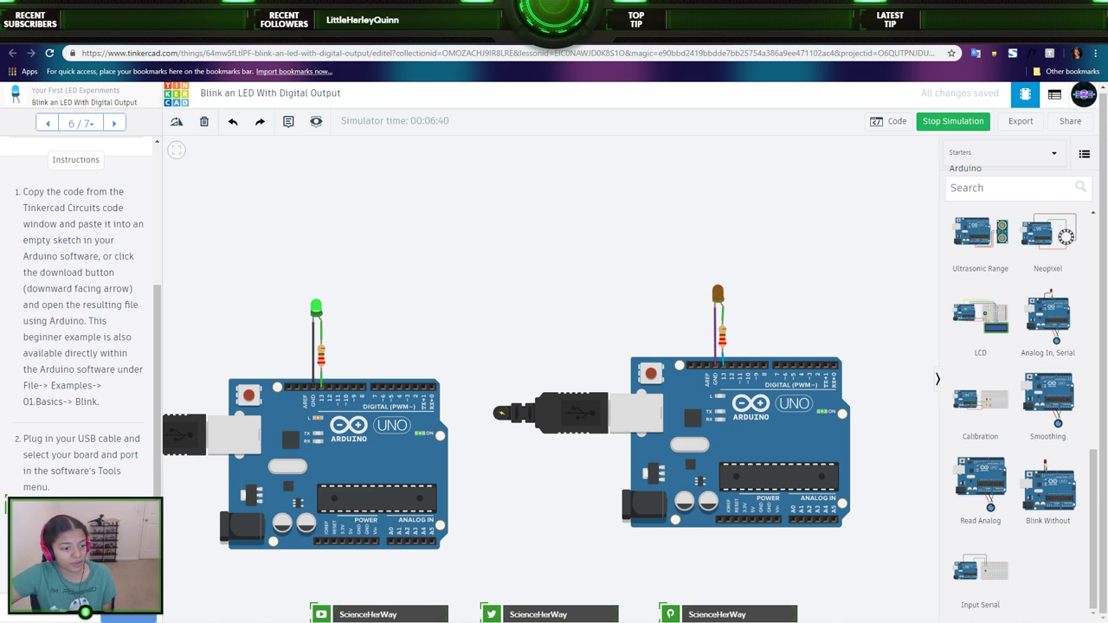
pyautogui.scroll(-2, 79, 479)
# - Advance to lesson page 7, Next, Try..., and read its suggestions for creating flashing patterns and Morse code messages
pyautogui.click(128, 616)
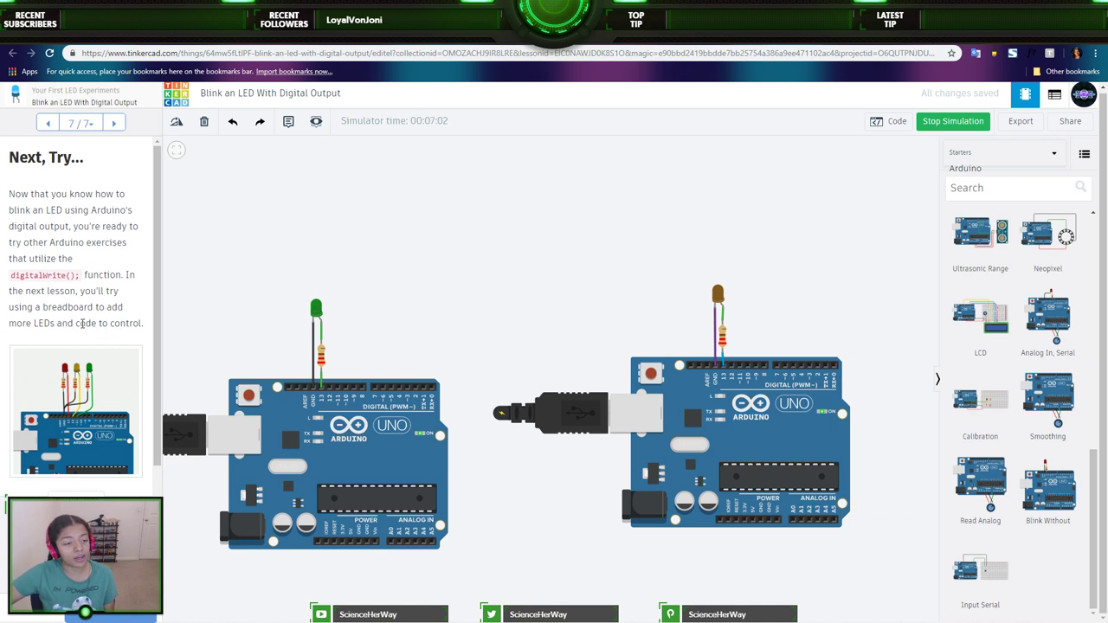
pyautogui.scroll(-2, 115, 327)
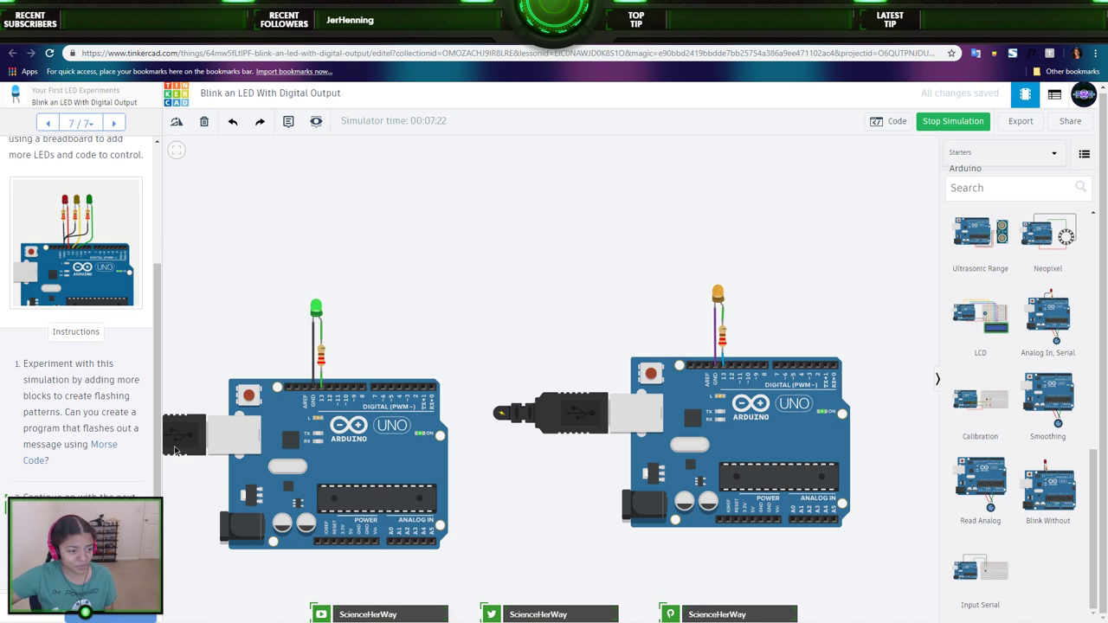
pyautogui.scroll(-1, 174, 450)
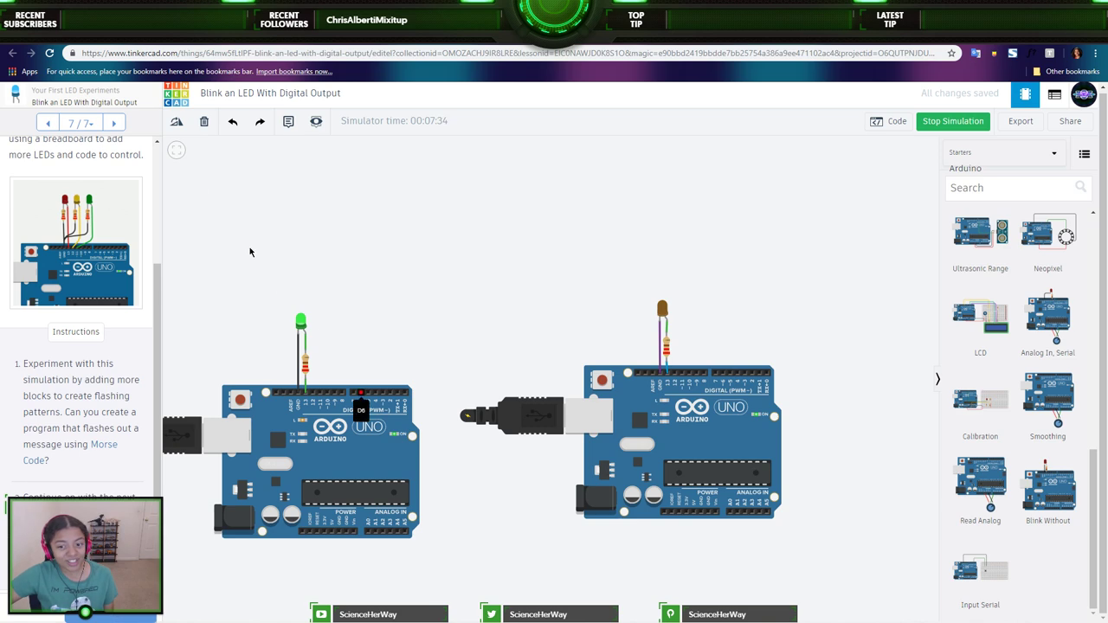
# - Switch to the Instructables guide and look through the start of Step 3: Blink Arduino Code Explained
pyautogui.hotkey('ctrl', 'Tab')
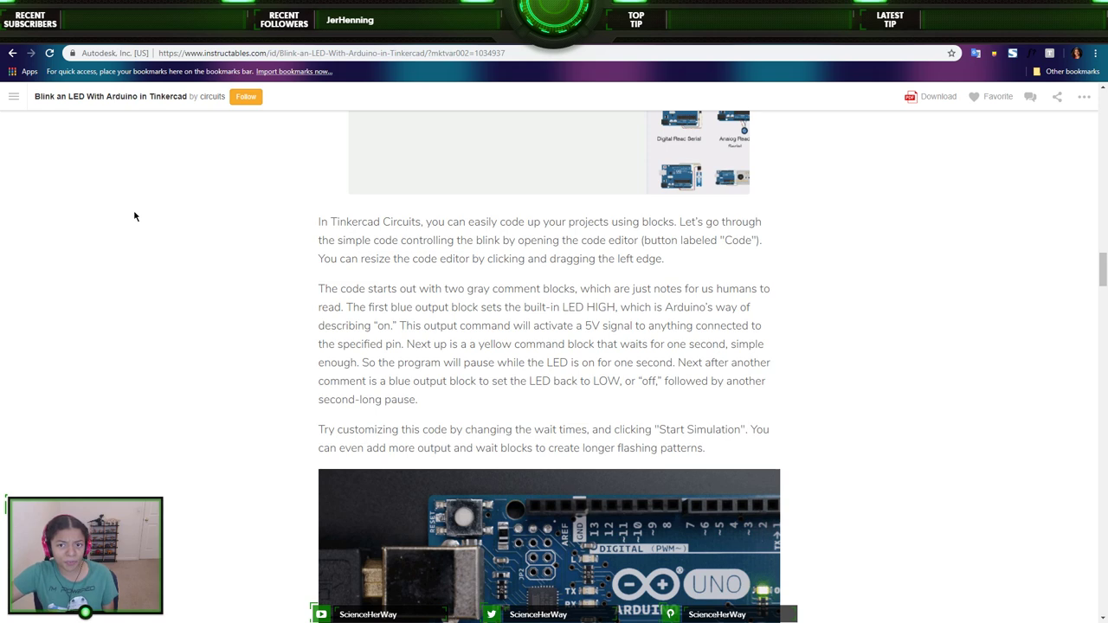
pyautogui.scroll(-5, 134, 216)
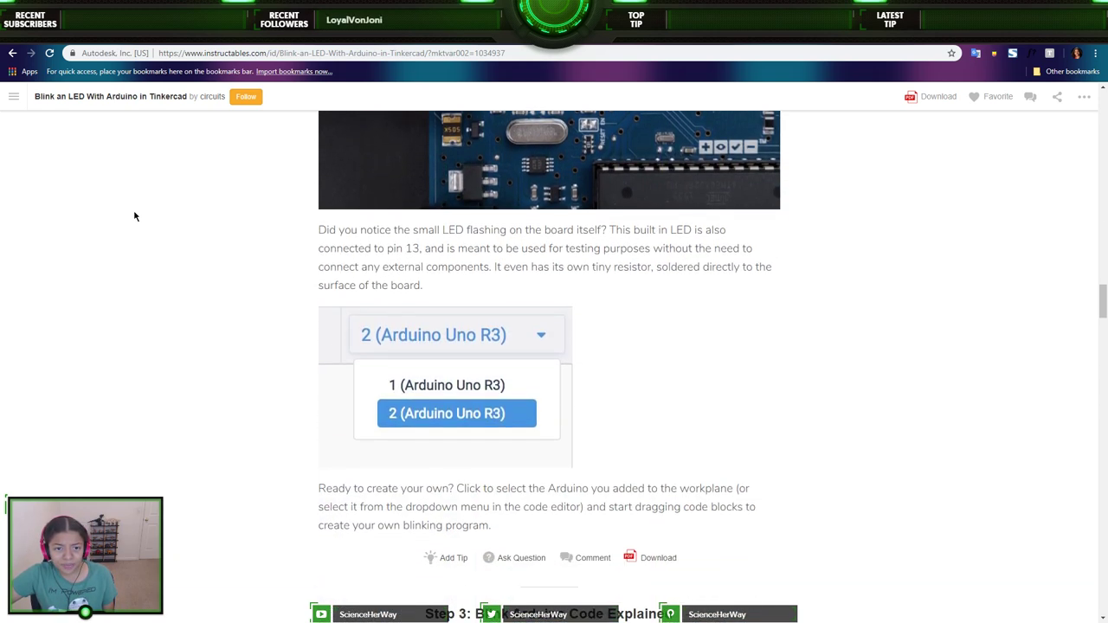
pyautogui.scroll(-4, 135, 215)
pyautogui.scroll(-2, 134, 216)
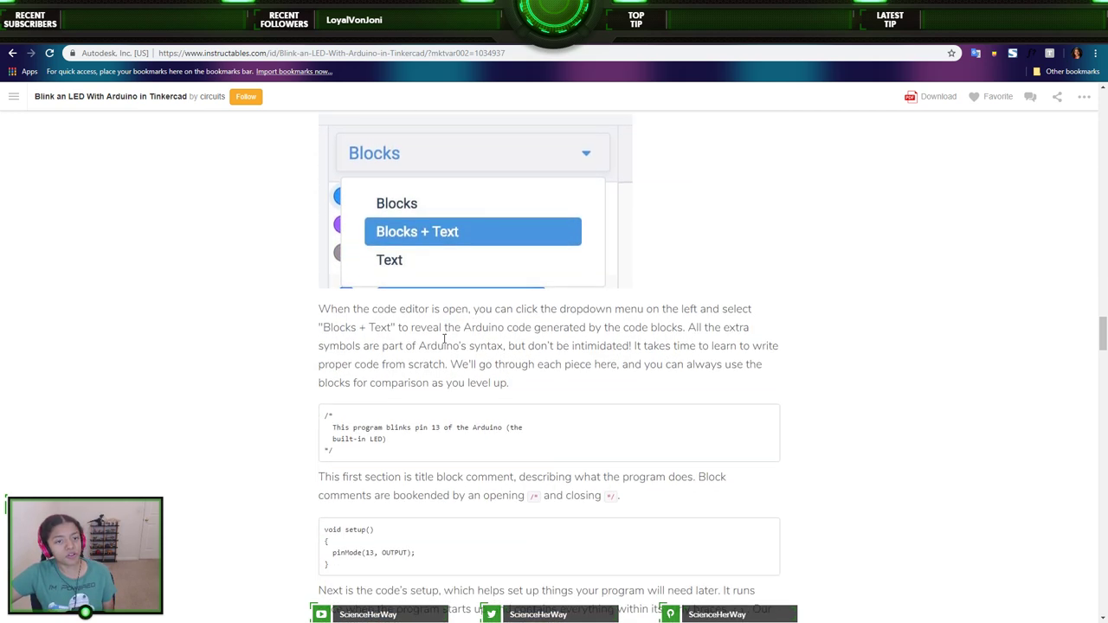
pyautogui.scroll(1, 444, 337)
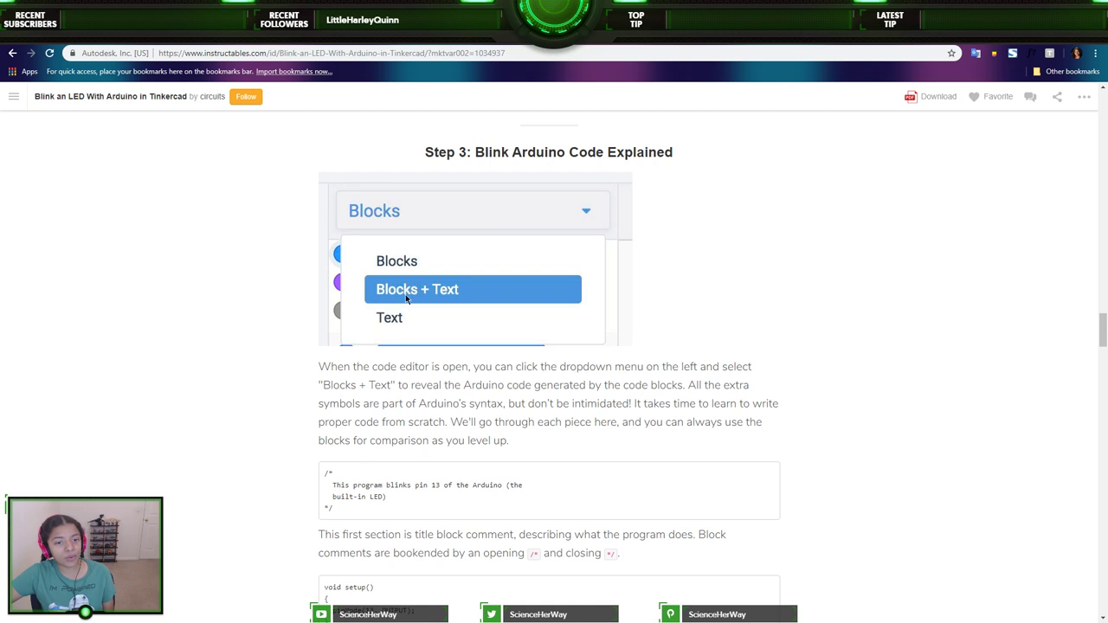
# - Return to the Tinkercad lesson, reopen the code editor and check its display modes, leaving Blocks selected
pyautogui.hotkey('ctrl', 'Tab')
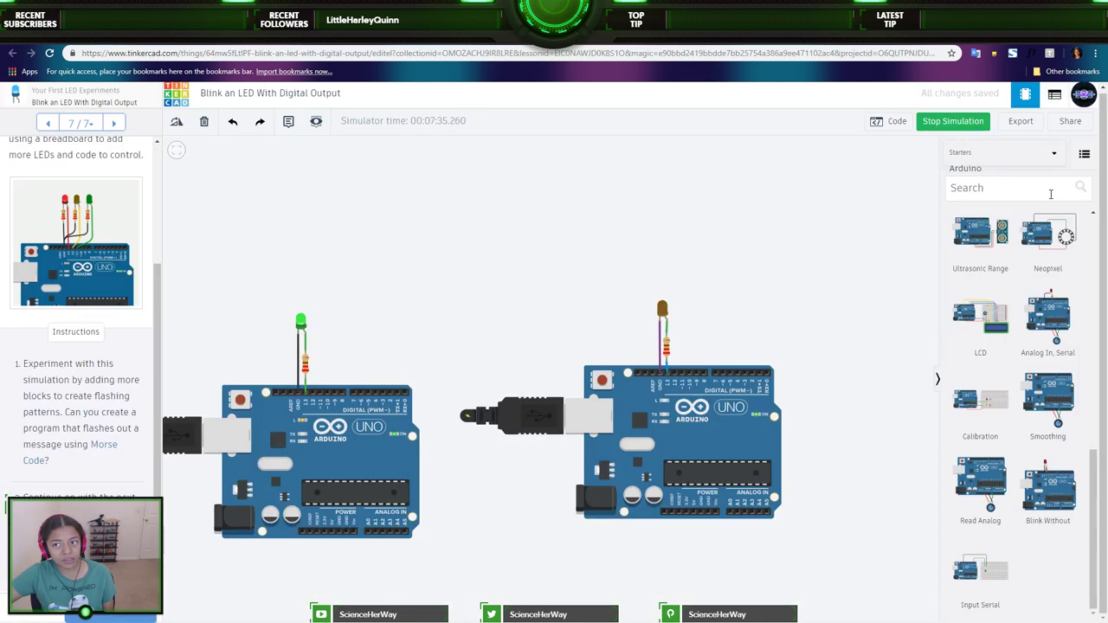
pyautogui.click(863, 126)
pyautogui.click(874, 150)
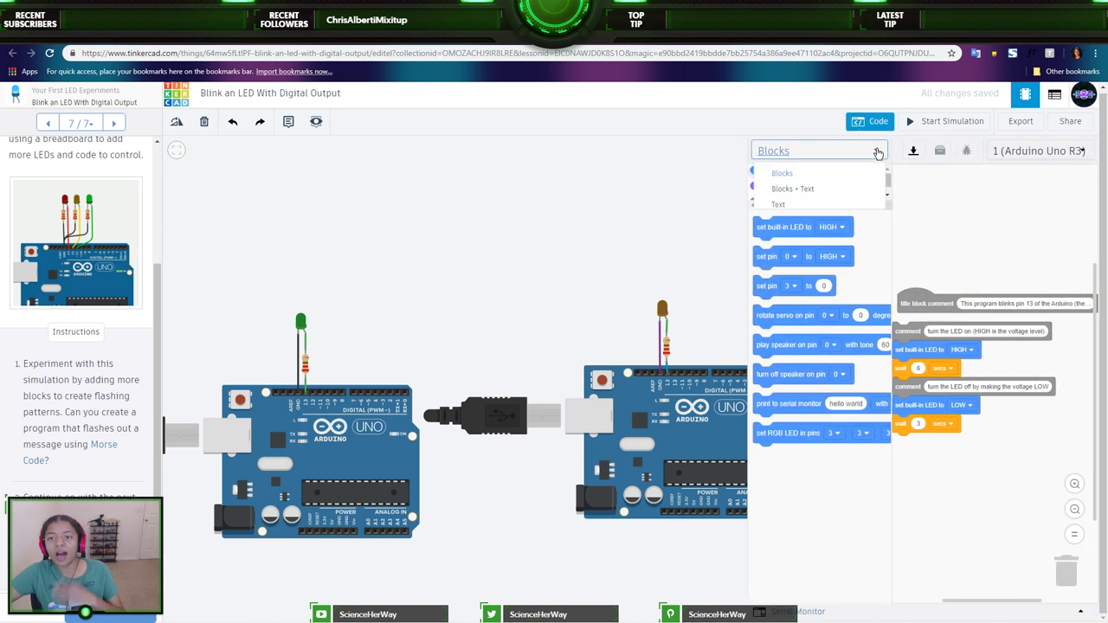
pyautogui.click(877, 150)
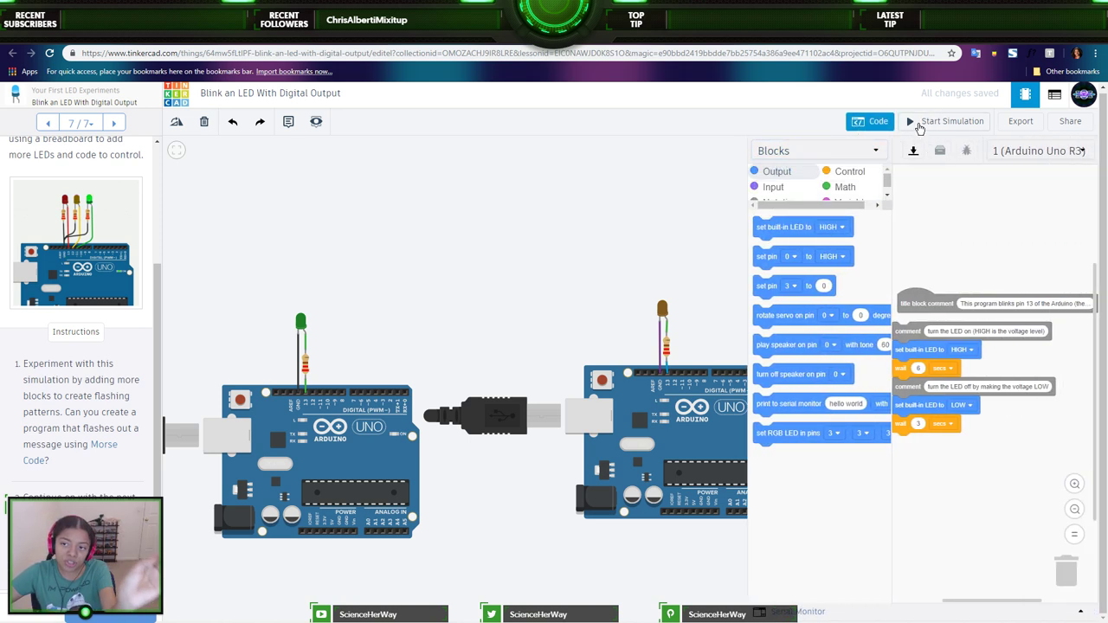
# - Run the simulation of both blink circuits briefly and stop it
pyautogui.click(863, 150)
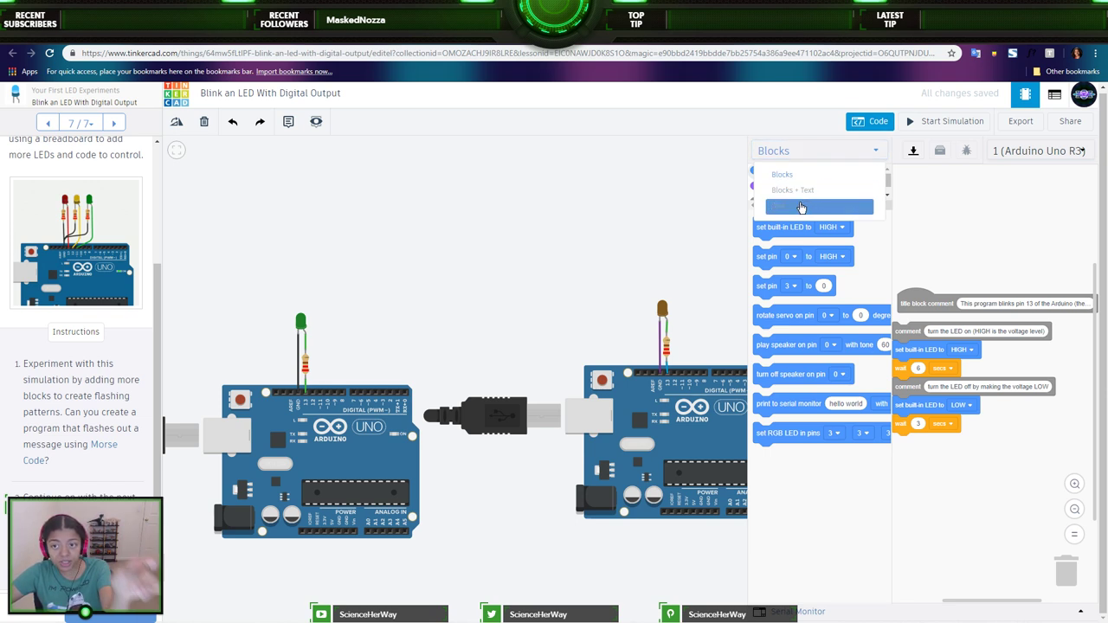
pyautogui.click(947, 115)
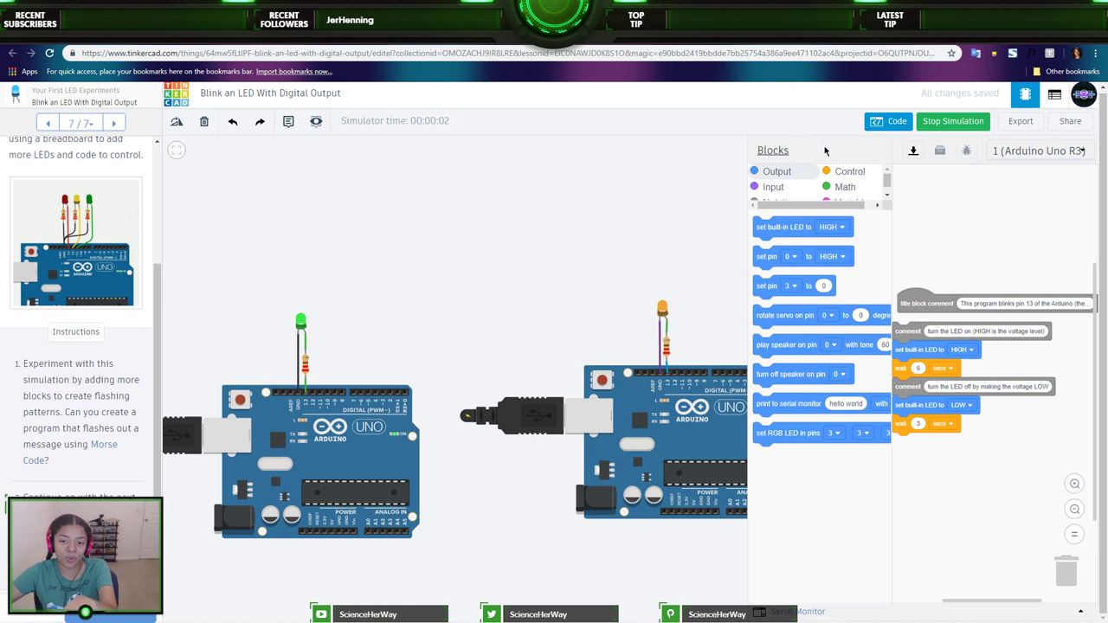
pyautogui.click(956, 126)
# - Show the first Arduino's code as Blocks + Text and check the text-only mode, cancelling the switch
pyautogui.click(870, 151)
pyautogui.click(832, 190)
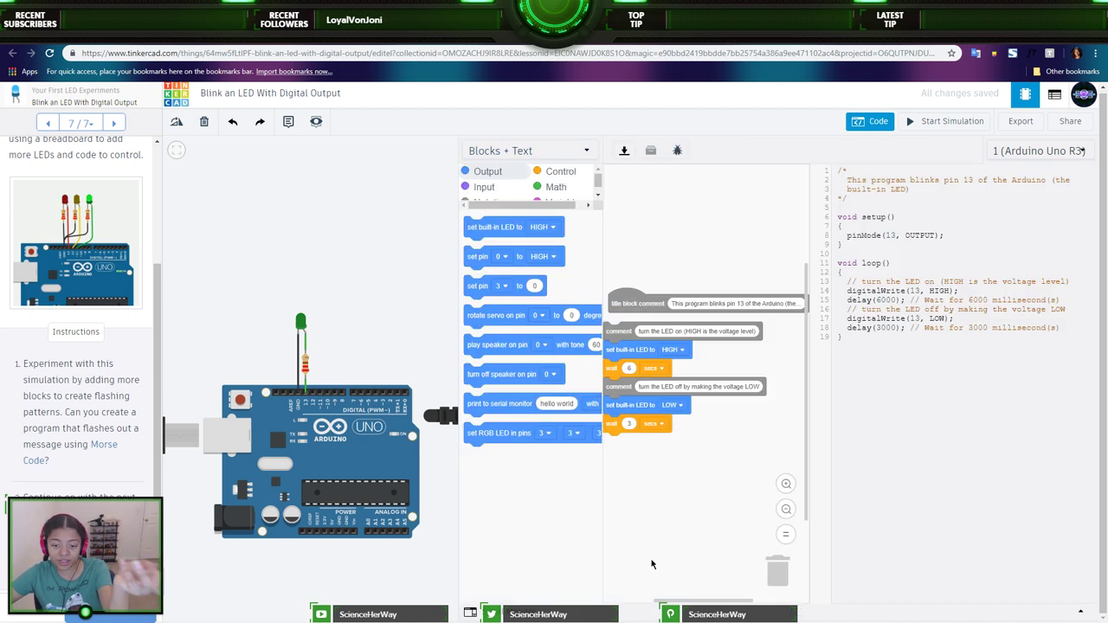
pyautogui.moveTo(676, 603); pyautogui.dragTo(667, 603)
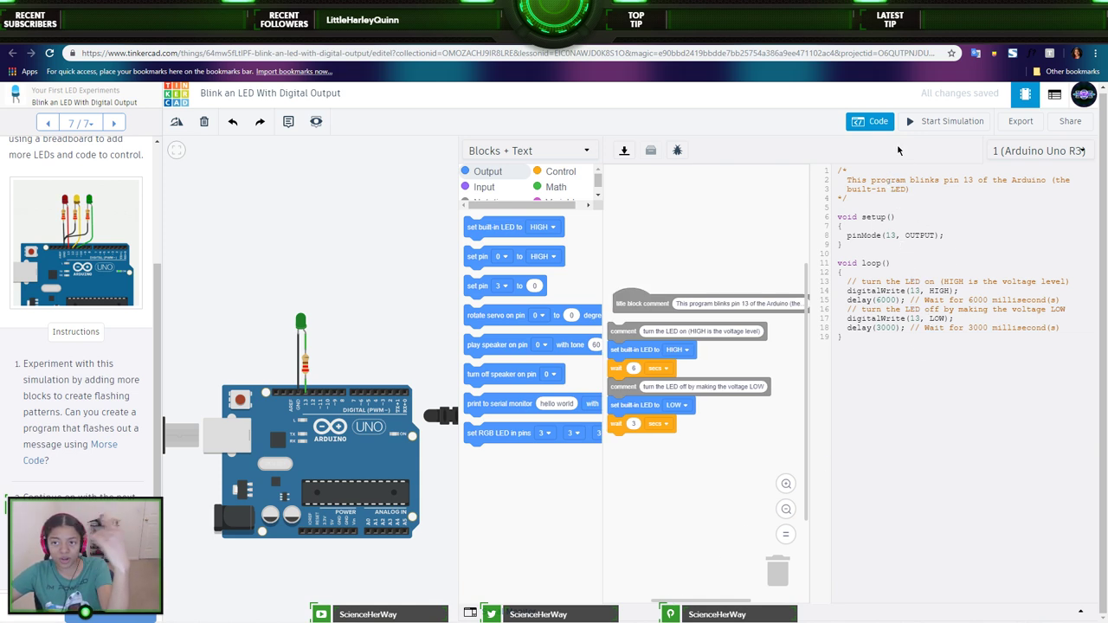
pyautogui.click(528, 151)
pyautogui.click(497, 208)
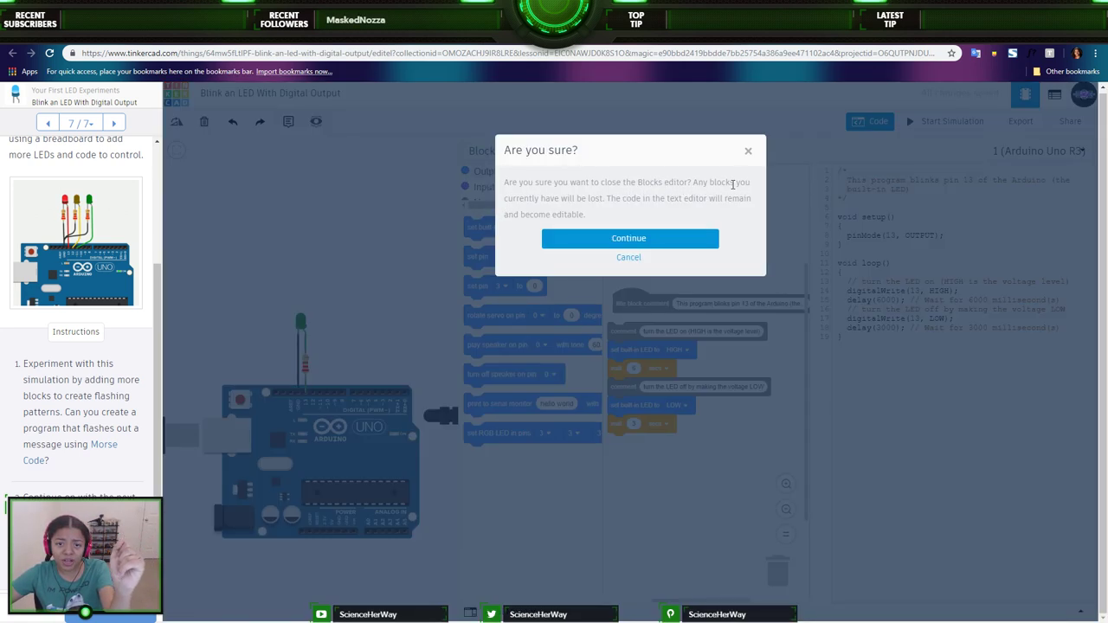
pyautogui.click(628, 260)
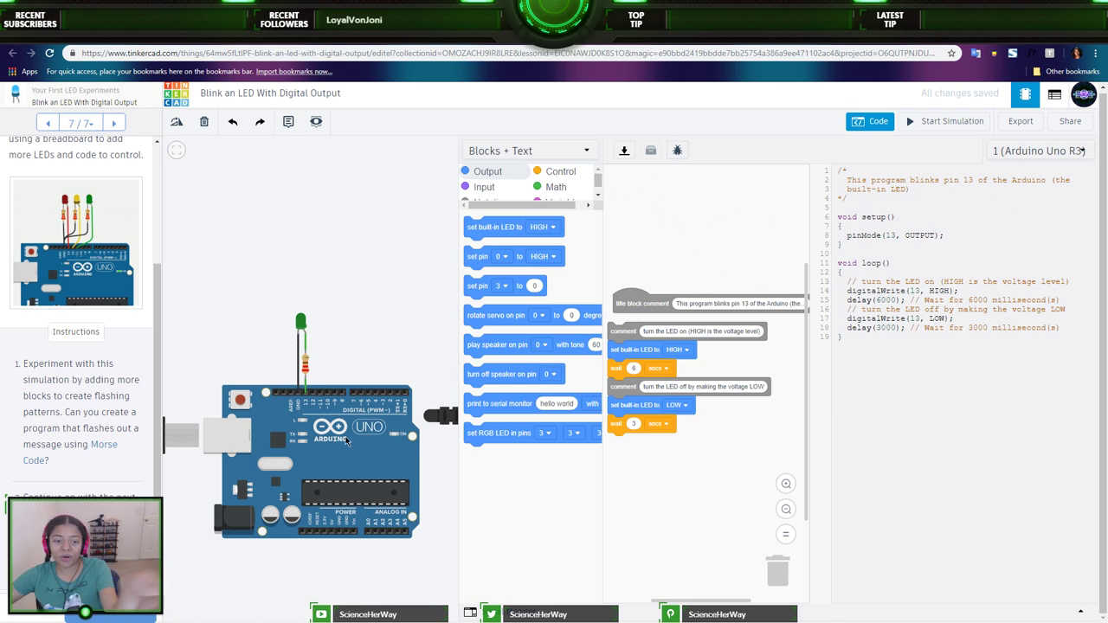
# - Display the code of the second Arduino Uno R3 for comparison and return the editor to Blocks
pyautogui.click(290, 440)
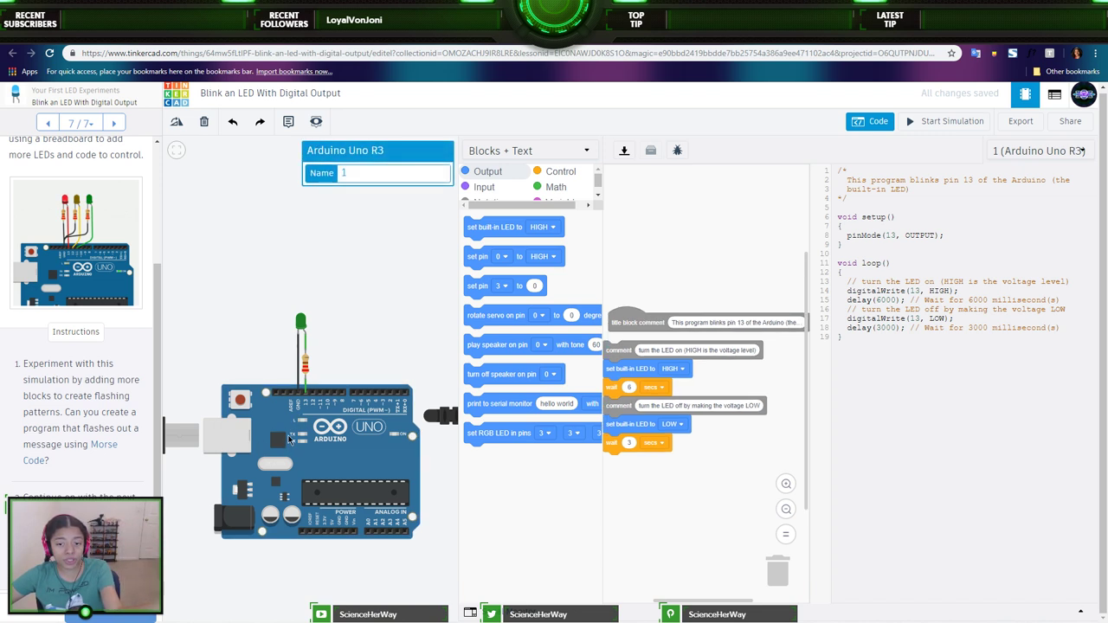
pyautogui.click(1036, 152)
pyautogui.click(1036, 189)
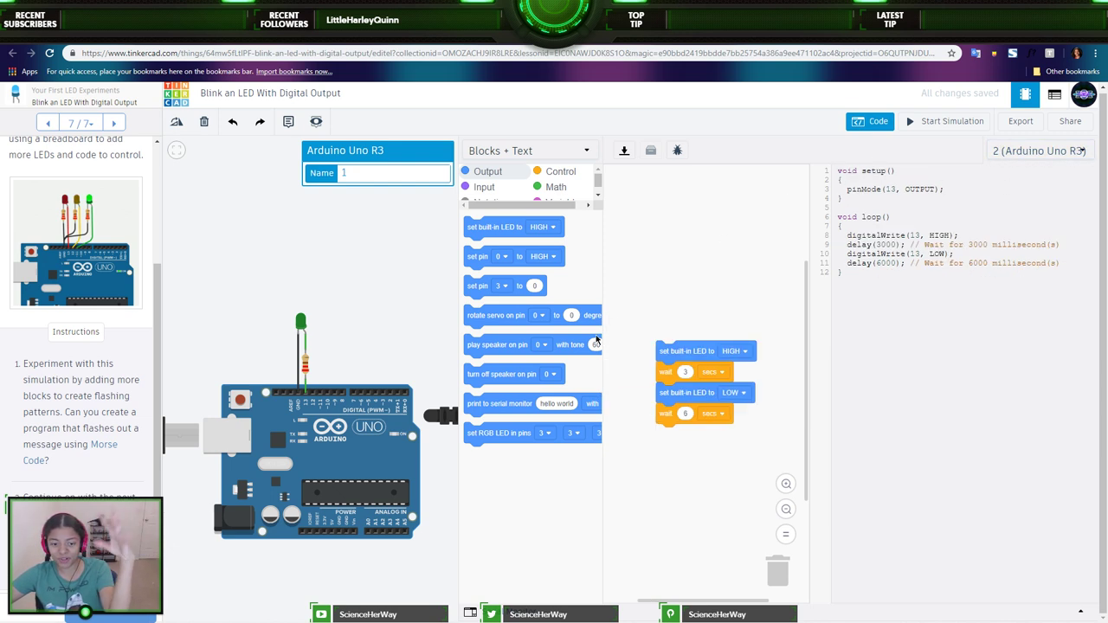
pyautogui.click(586, 151)
pyautogui.click(492, 173)
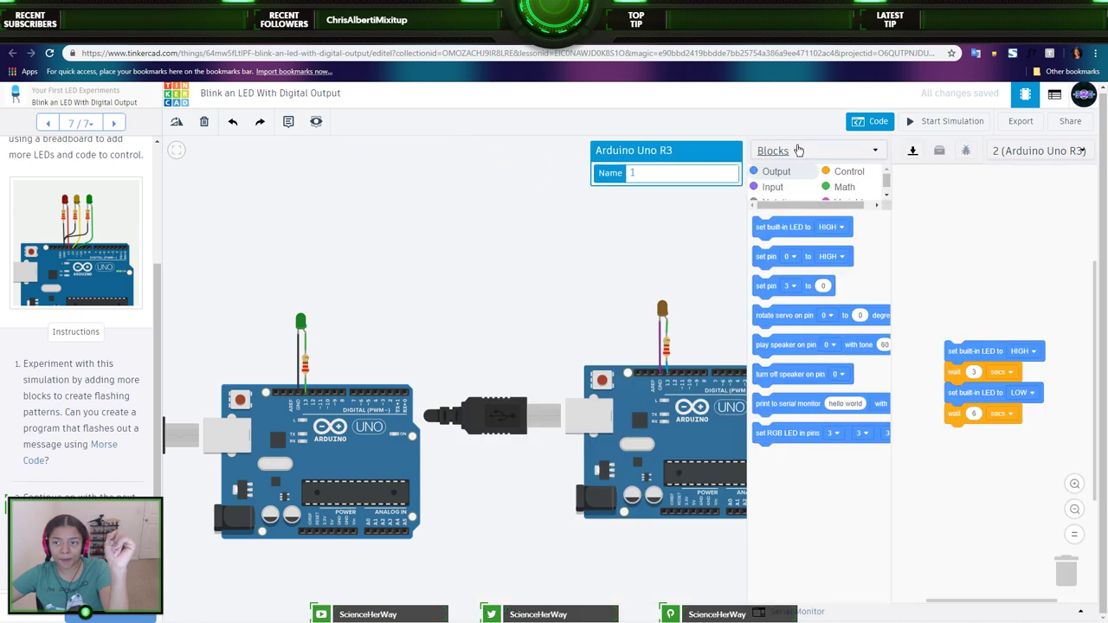
# - Close the code editor and delete the second Arduino Uno with its leftover LED, wire and resistor
pyautogui.click(868, 121)
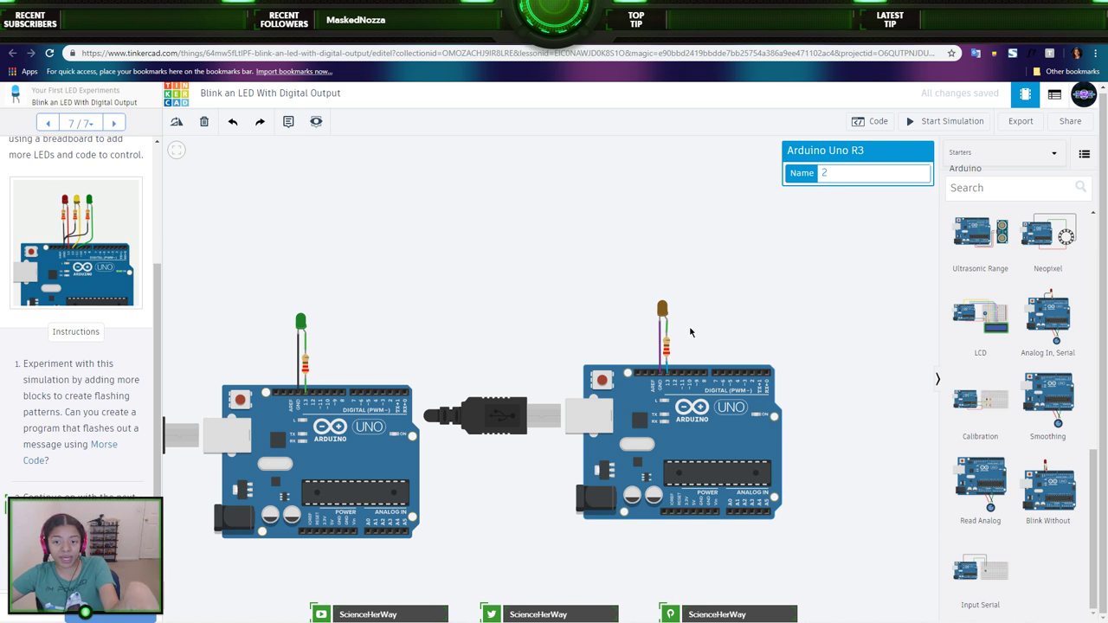
pyautogui.press('Delete')
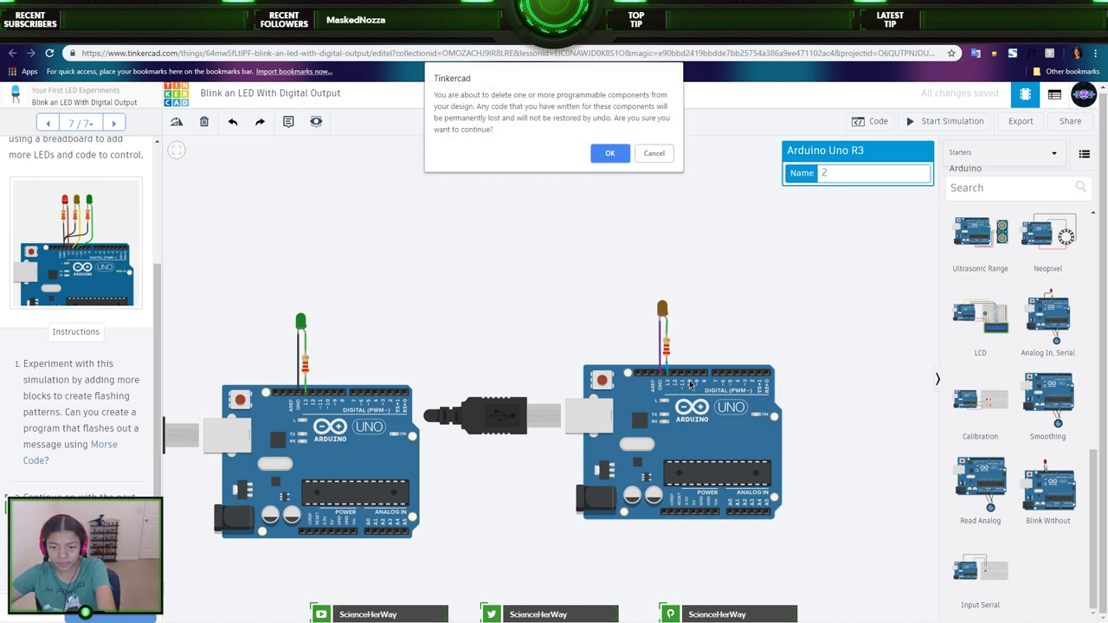
pyautogui.click(603, 160)
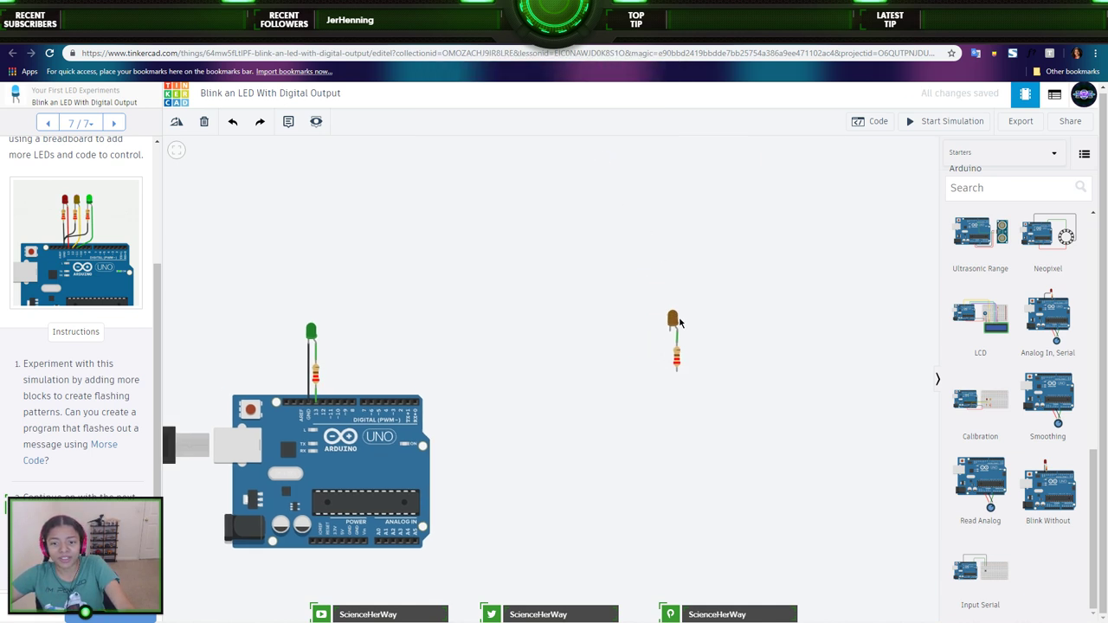
pyautogui.click(676, 329)
pyautogui.click(678, 340)
pyautogui.click(679, 359)
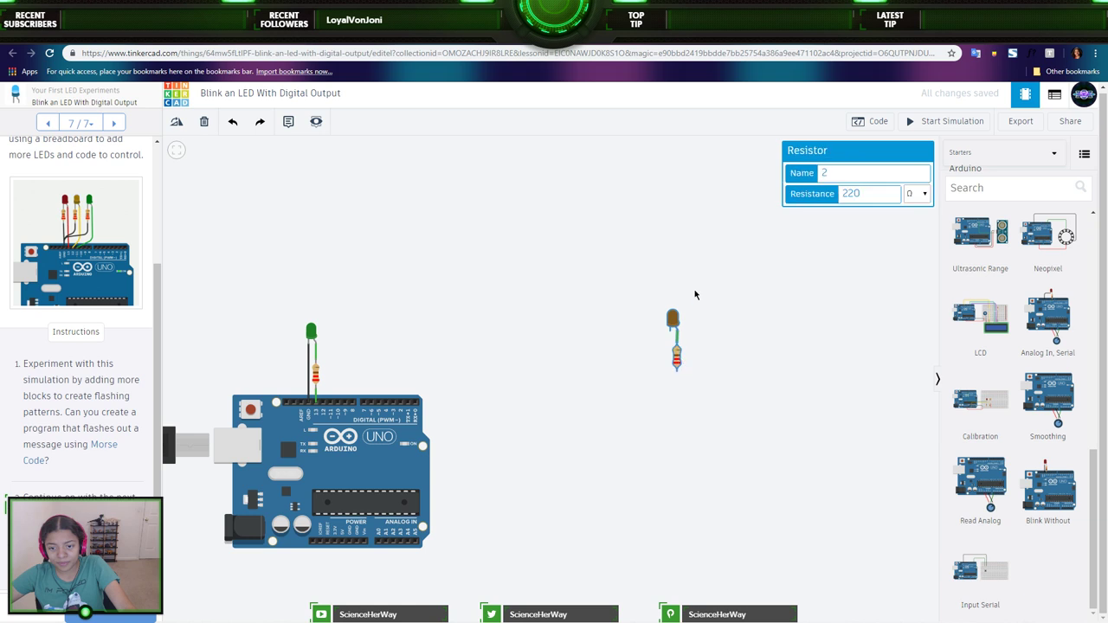
pyautogui.press('Delete')
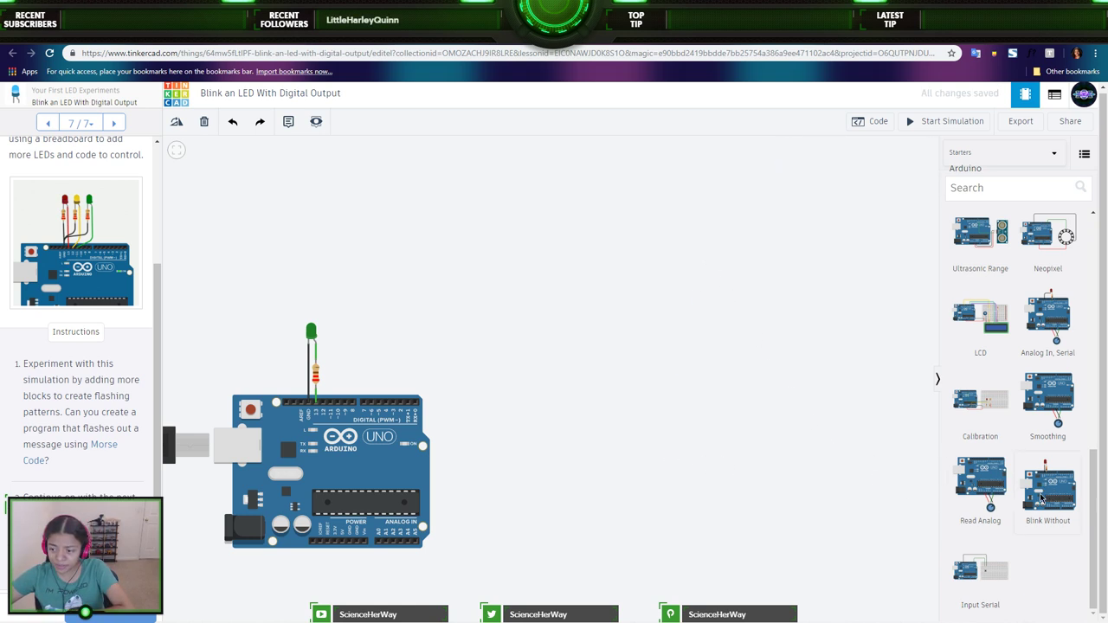
# - Try placing the Blink Without starter beside the green LED circuit, deleting the upper extra copy and shifting the remaining board
pyautogui.moveTo(1043, 498); pyautogui.dragTo(545, 242)
pyautogui.press('Delete')
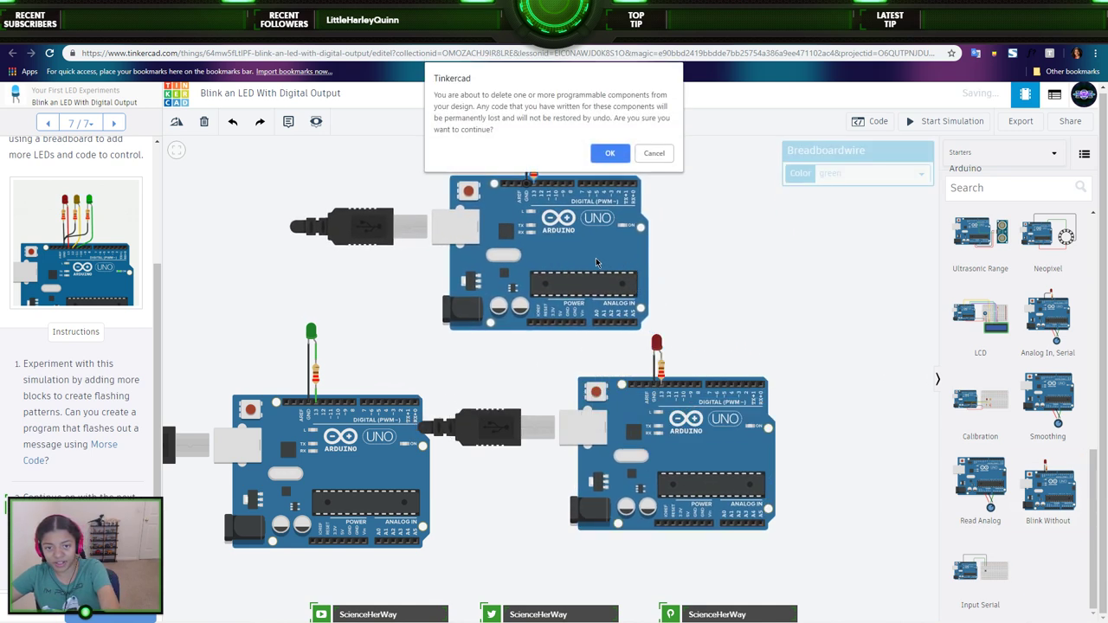
pyautogui.click(605, 155)
pyautogui.moveTo(662, 451); pyautogui.dragTo(689, 454)
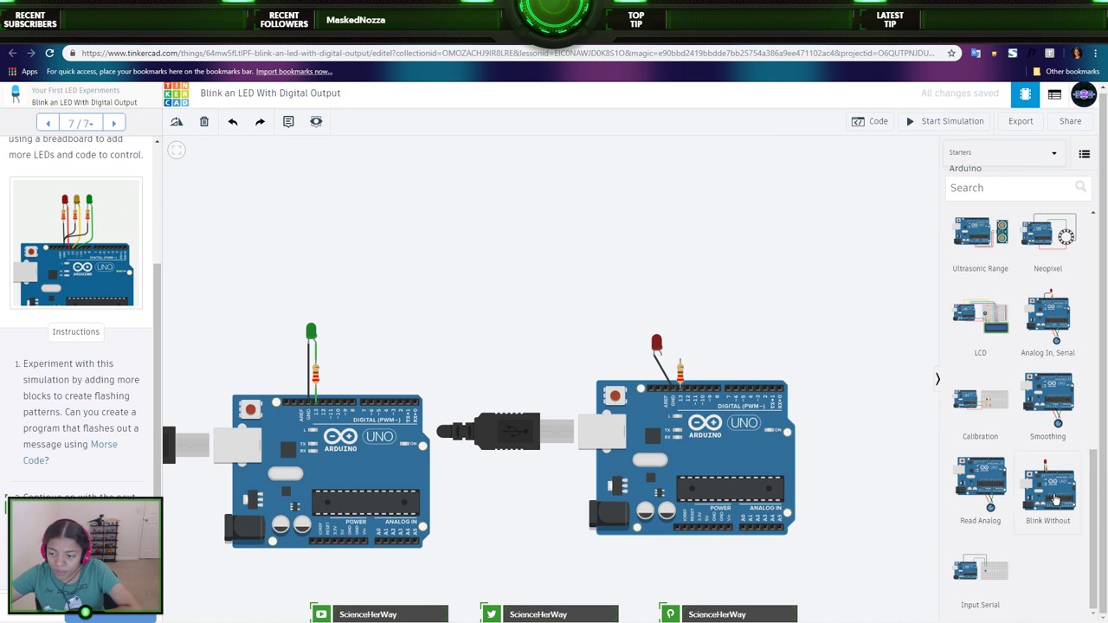
# - Place a Blink Without starter circuit above the other boards and delete the misaligned copy below it
pyautogui.moveTo(1049, 497); pyautogui.dragTo(569, 263)
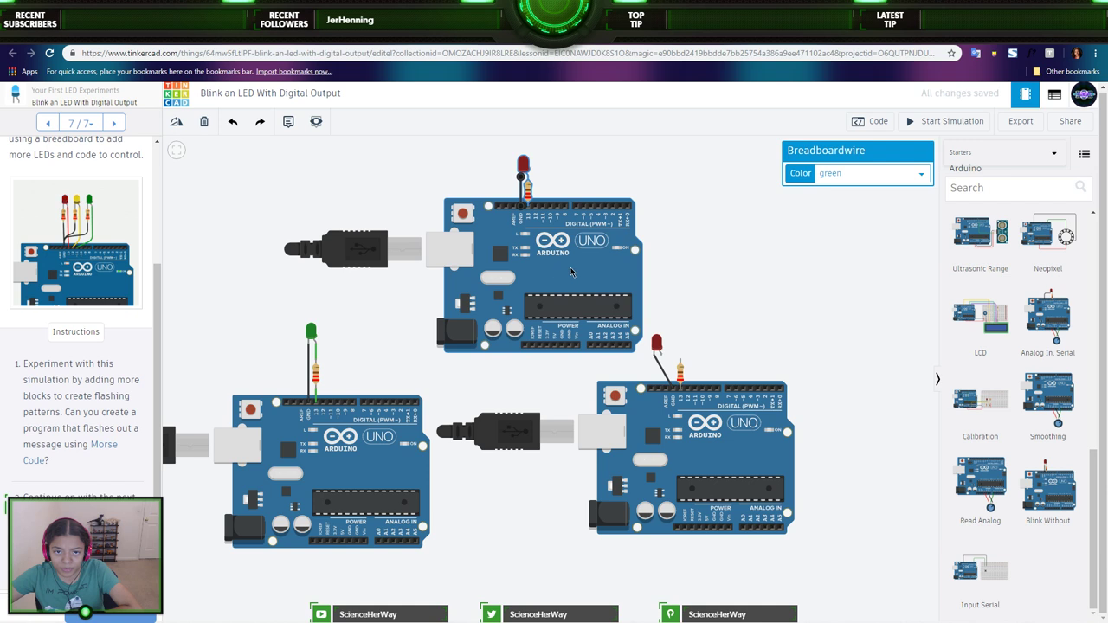
pyautogui.moveTo(523, 166)
pyautogui.mouseDown()
pyautogui.moveTo(497, 166)
pyautogui.moveTo(523, 166)
pyautogui.mouseUp()
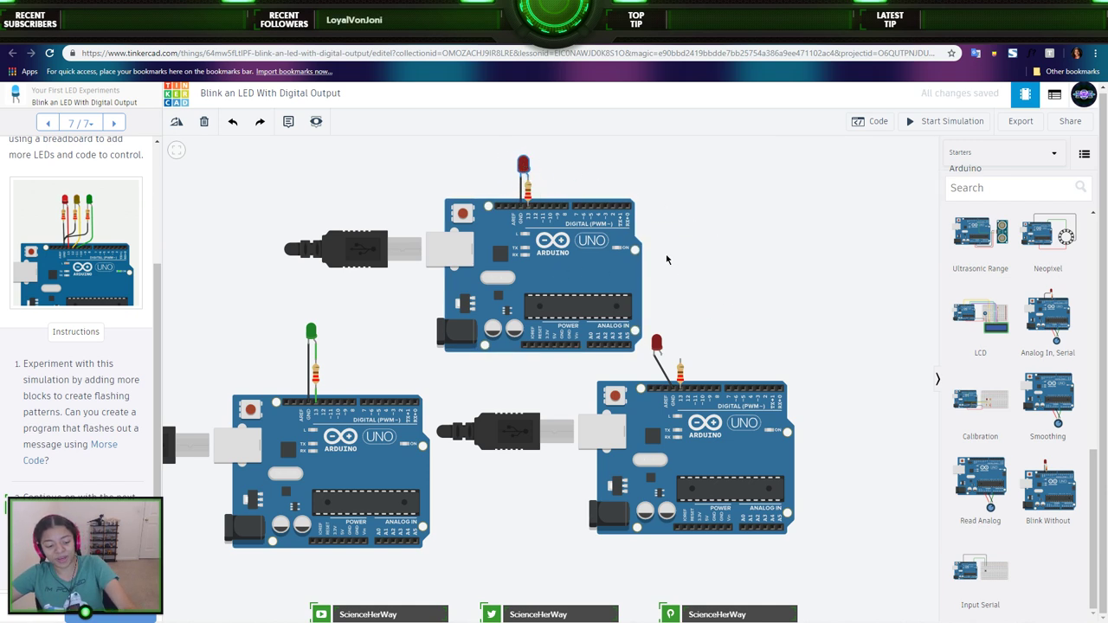
pyautogui.hotkey('ctrl', 'z')
pyautogui.click(716, 441)
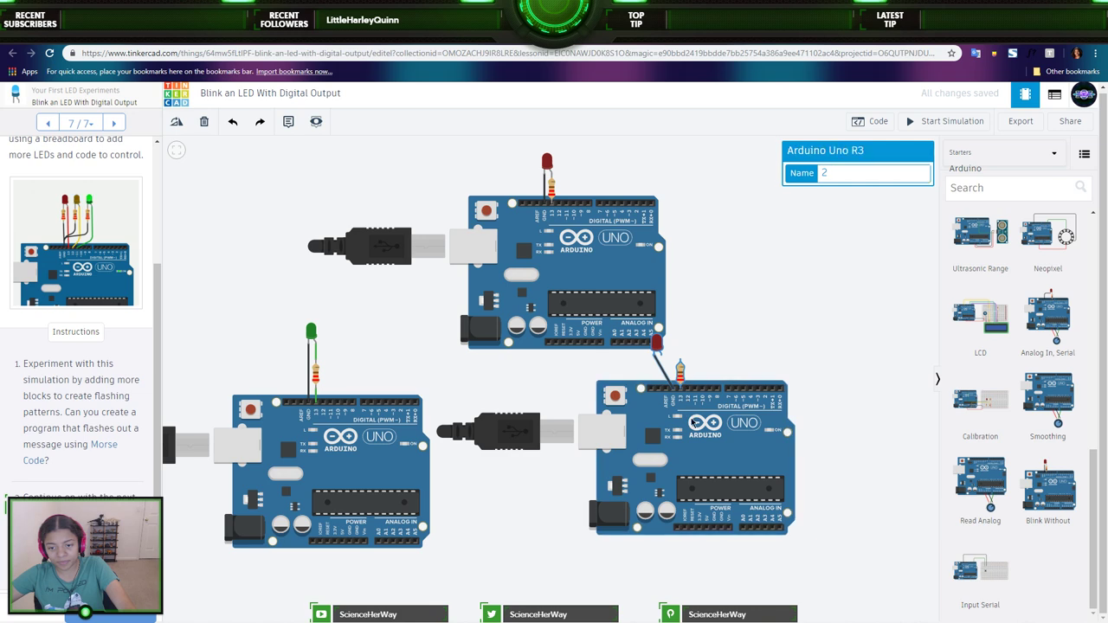
pyautogui.press('Delete')
pyautogui.click(612, 156)
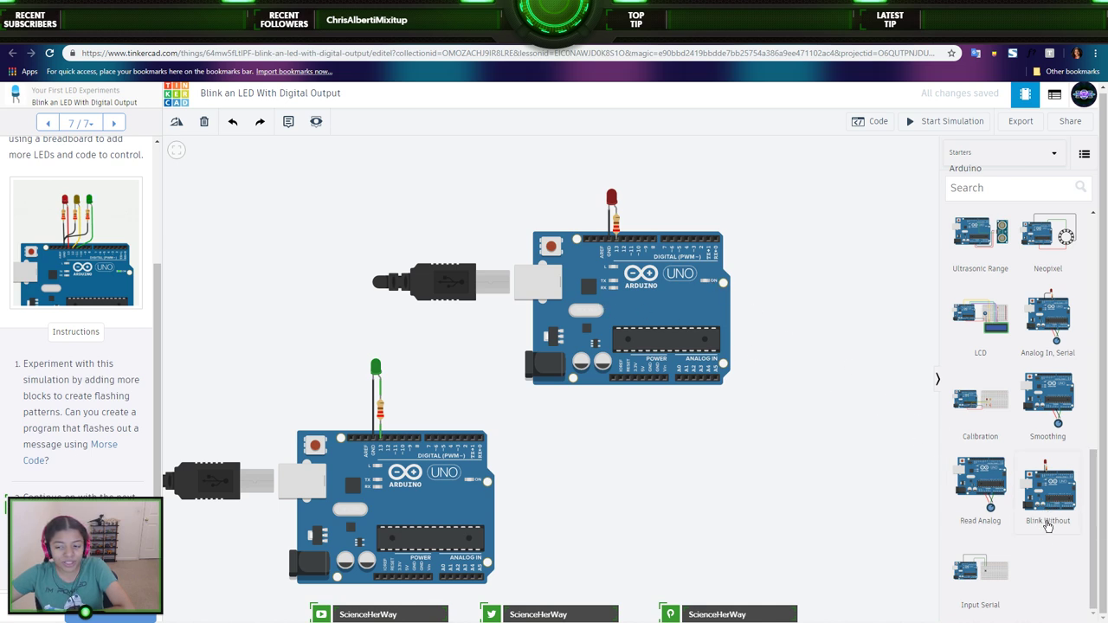
# - Start the simulation and open the red LED Arduino's code in a widened editor
pyautogui.click(938, 123)
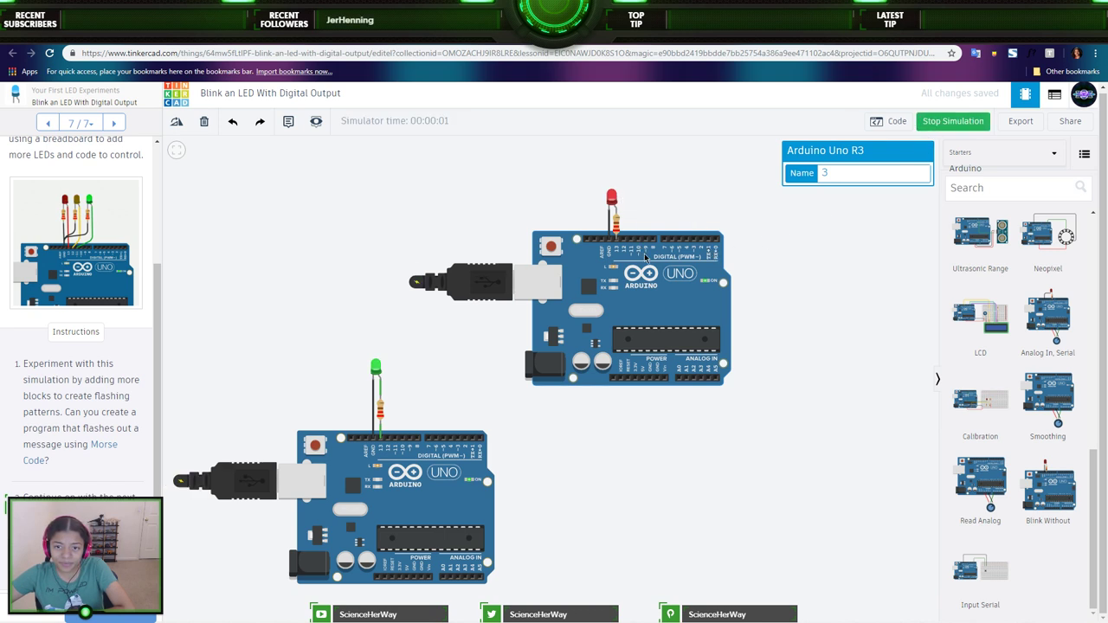
pyautogui.click(880, 122)
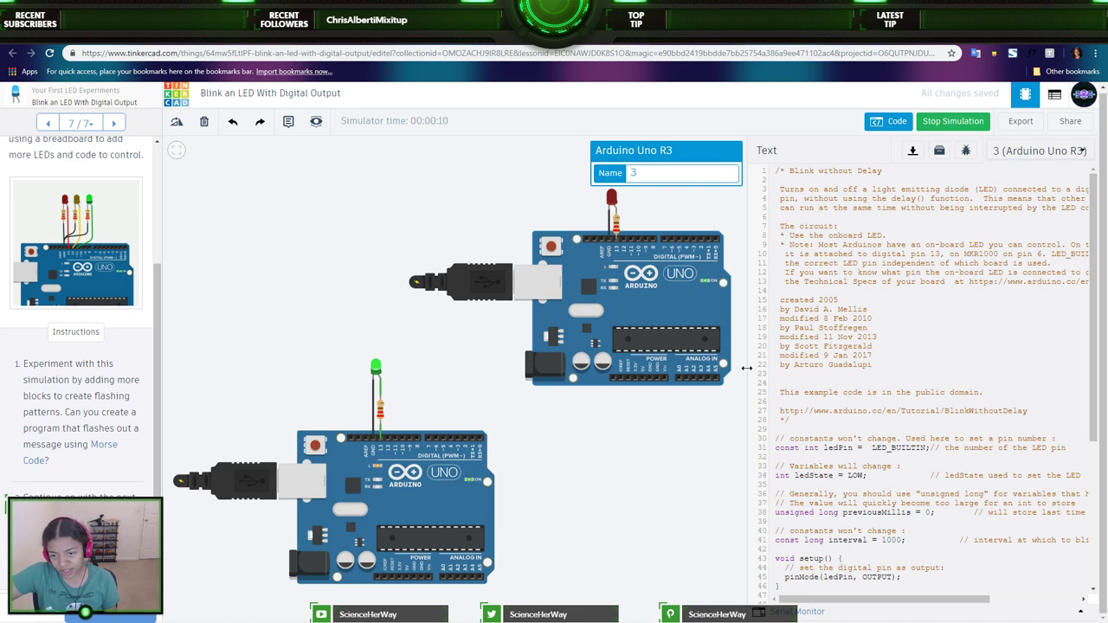
pyautogui.moveTo(746, 368); pyautogui.dragTo(607, 374)
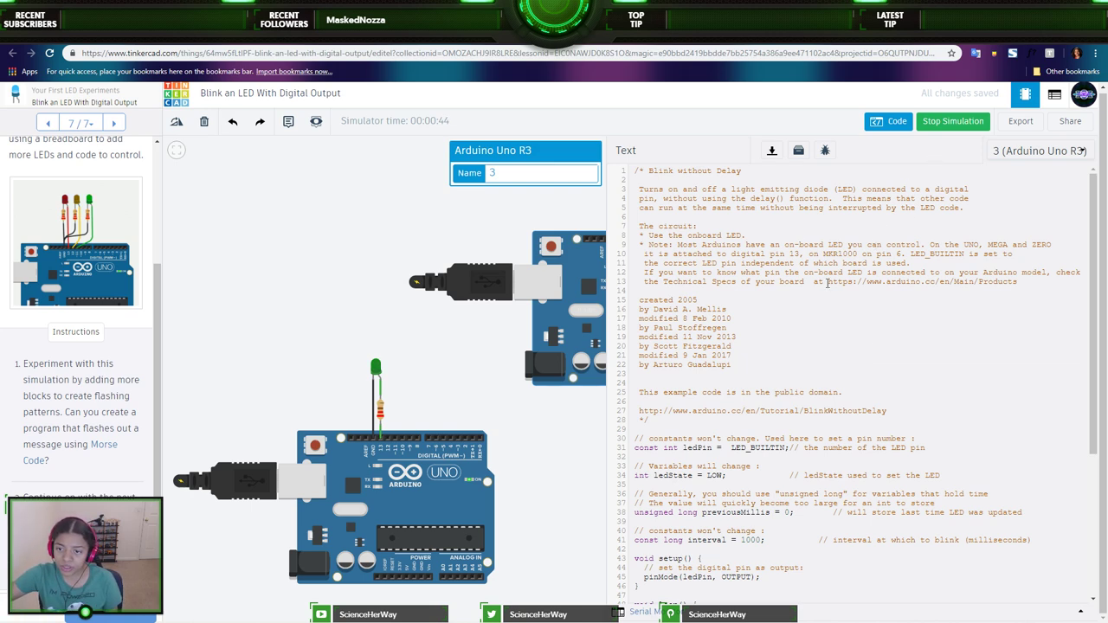
# - Read the Blink without Delay code from its header comments and links through the loop function, and close the code editor
pyautogui.moveTo(827, 282); pyautogui.dragTo(1002, 286)
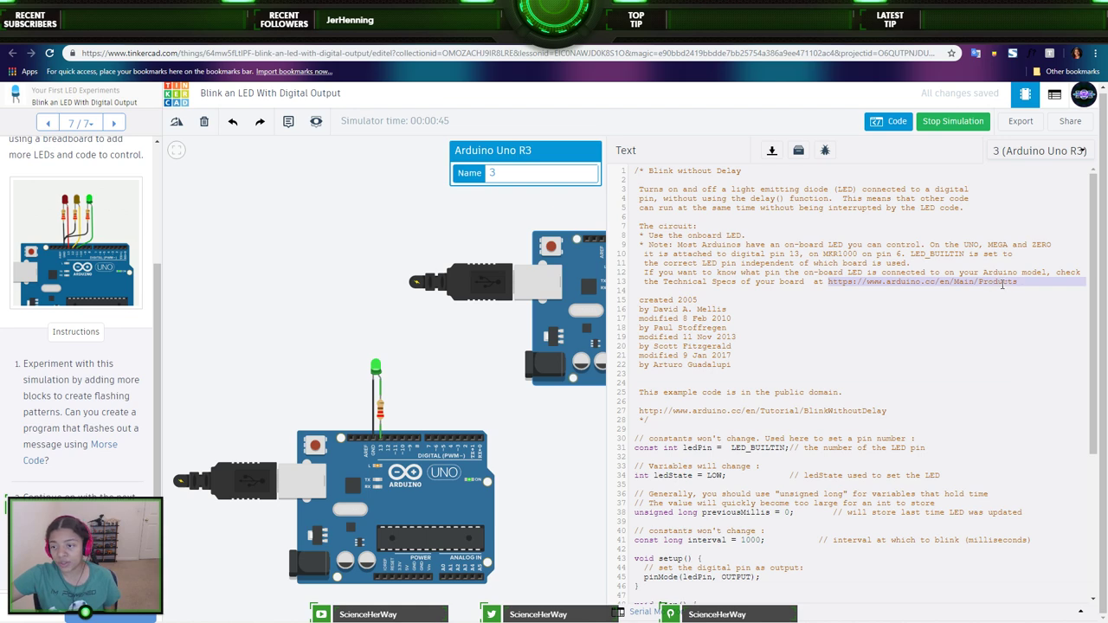
pyautogui.click(969, 274)
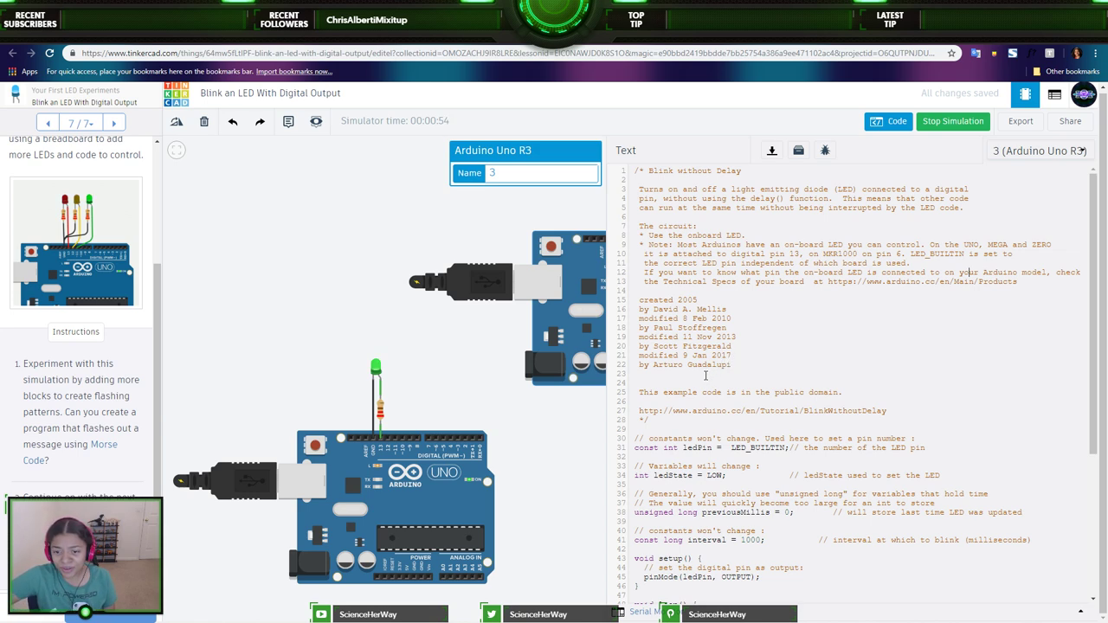
pyautogui.moveTo(639, 300); pyautogui.dragTo(749, 368)
pyautogui.click(749, 339)
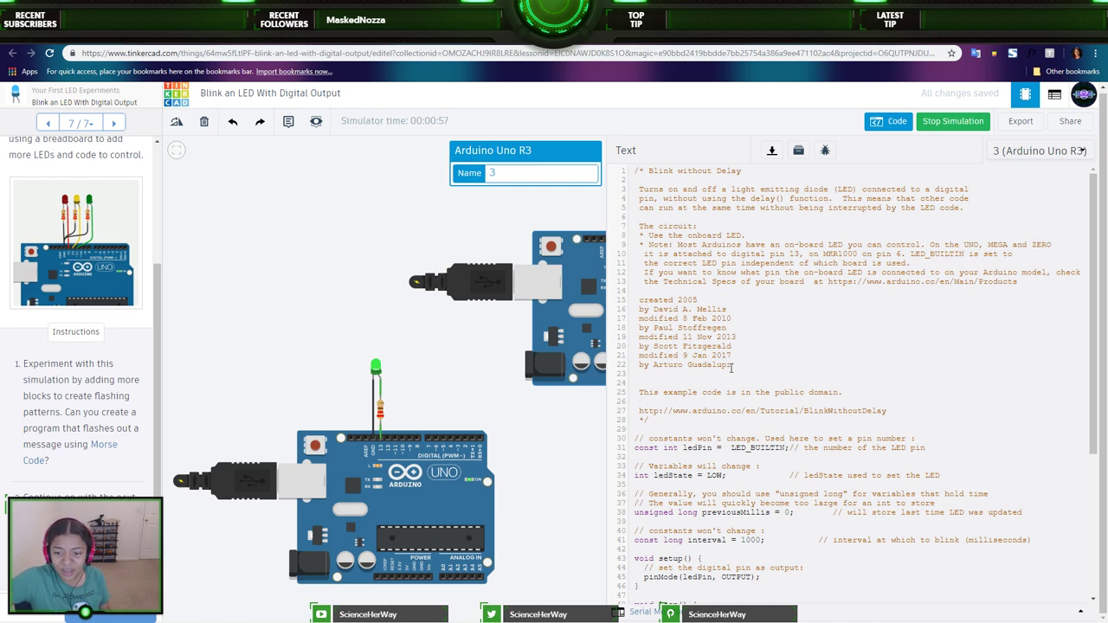
pyautogui.tripleClick(668, 413)
pyautogui.click(791, 420)
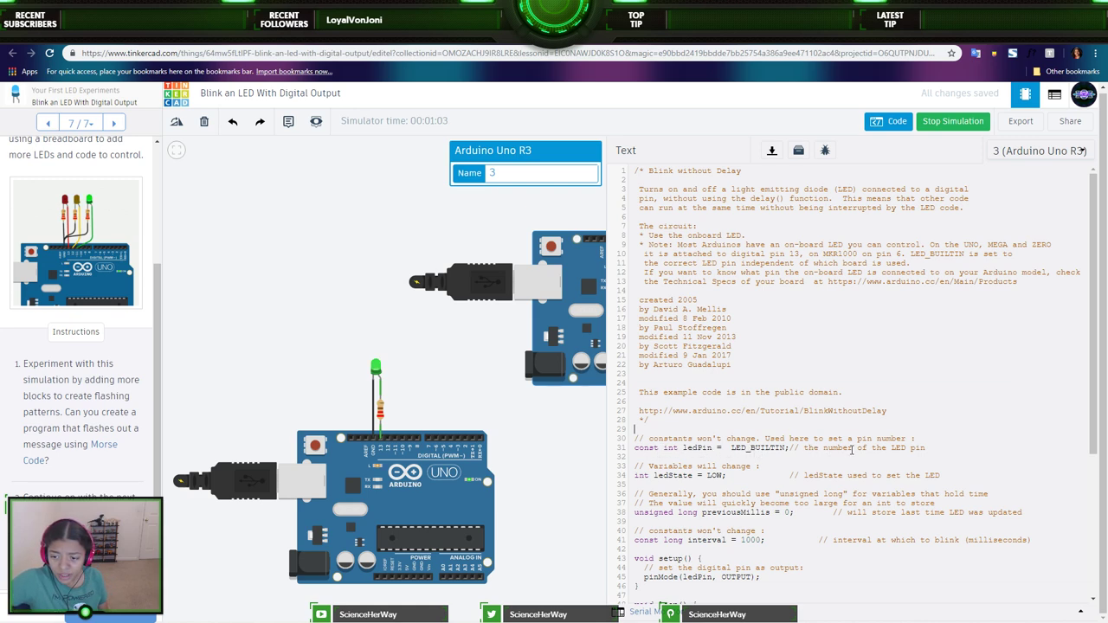
pyautogui.scroll(-5, 726, 459)
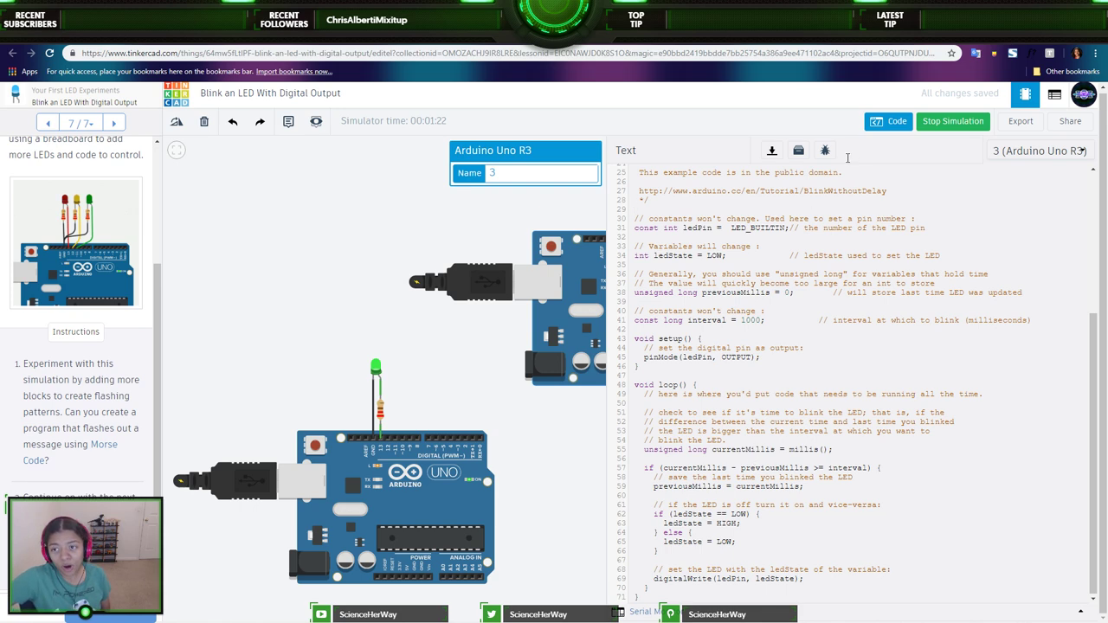
pyautogui.click(879, 123)
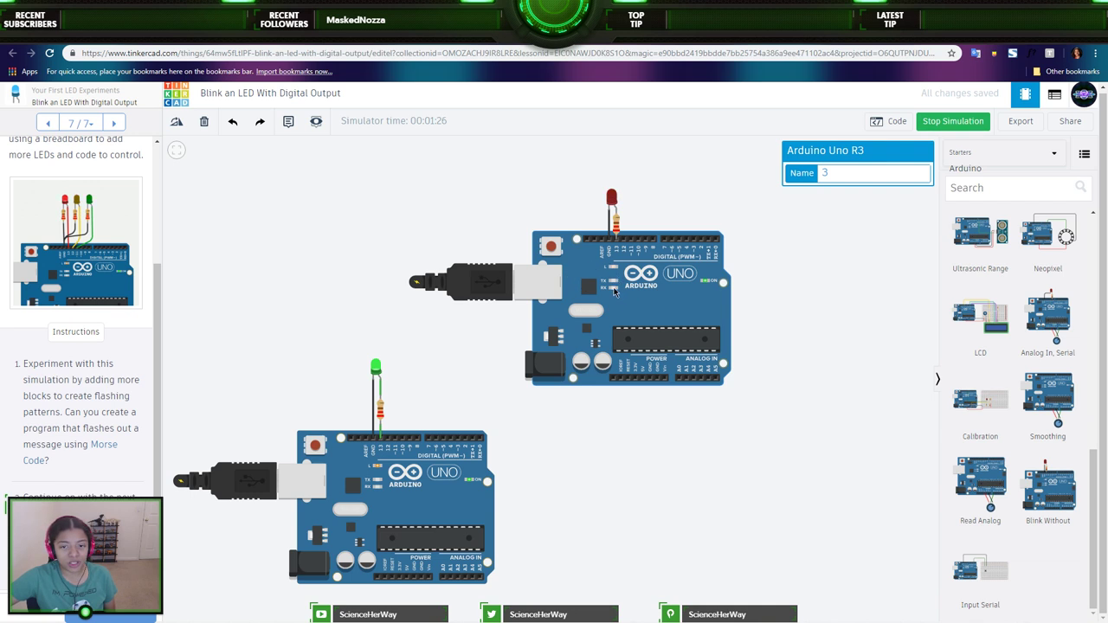
# - Stop the simulation and switch the parts library from Starters to the basic Components
pyautogui.click(942, 123)
pyautogui.click(988, 158)
pyautogui.click(982, 197)
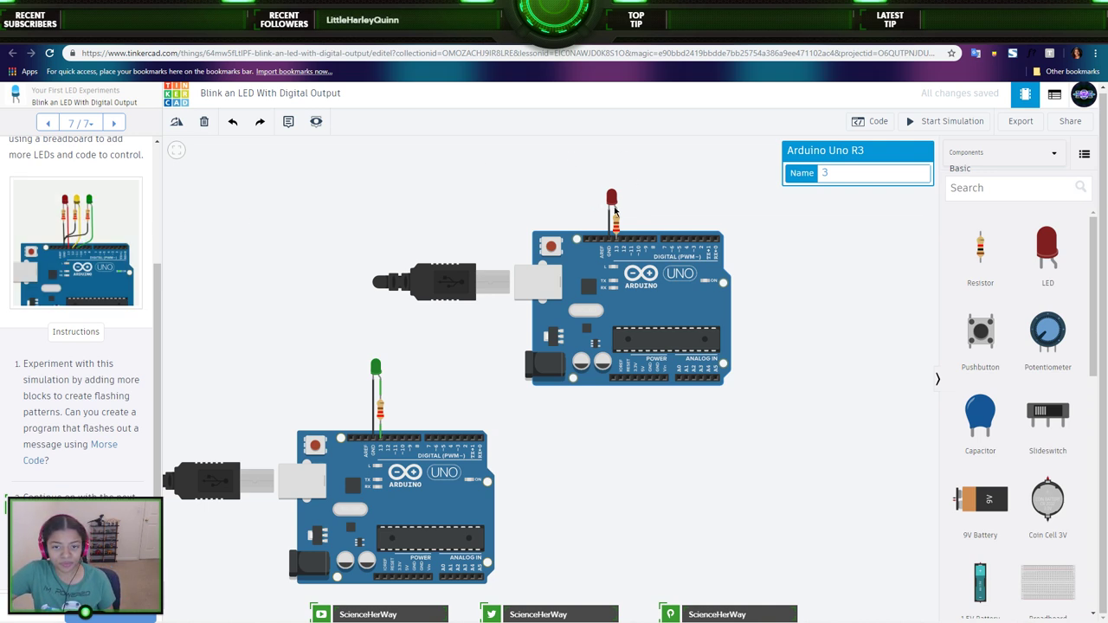
# - Inspect the properties of the red and green LEDs and examine the green LED circuit's wiring close up
pyautogui.scroll(3, 613, 204)
pyautogui.moveTo(666, 214); pyautogui.dragTo(649, 299)
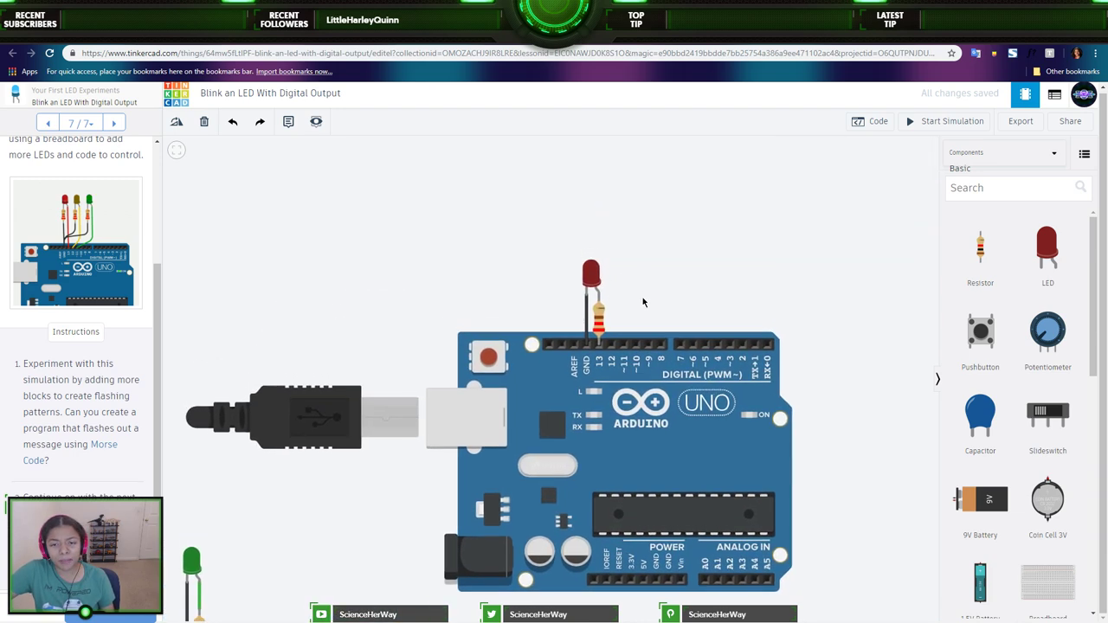
pyautogui.click(591, 273)
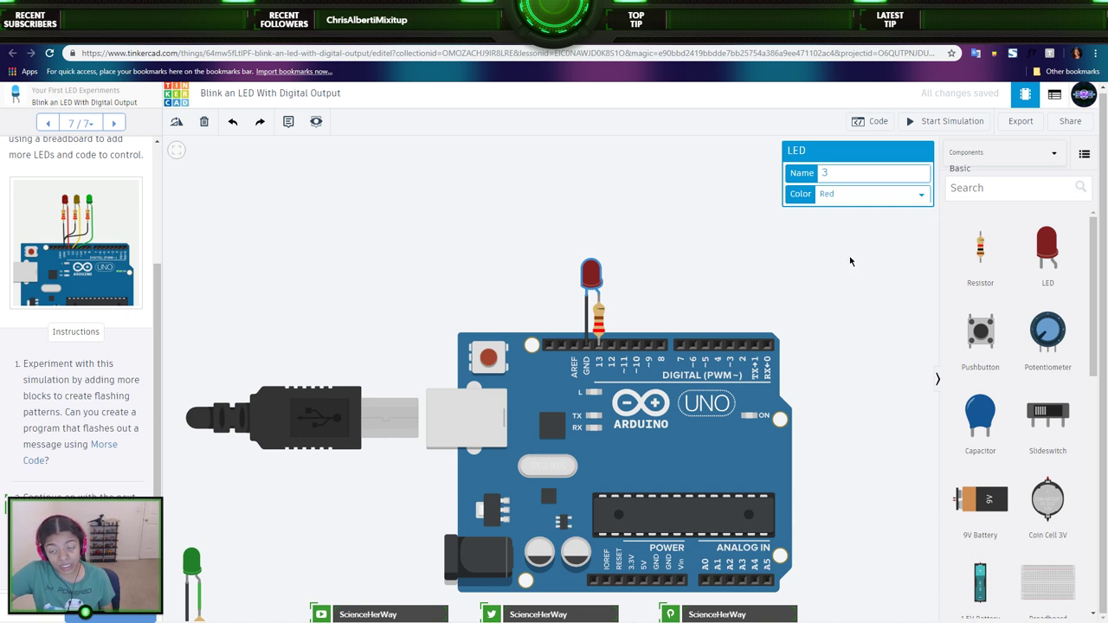
pyautogui.click(758, 279)
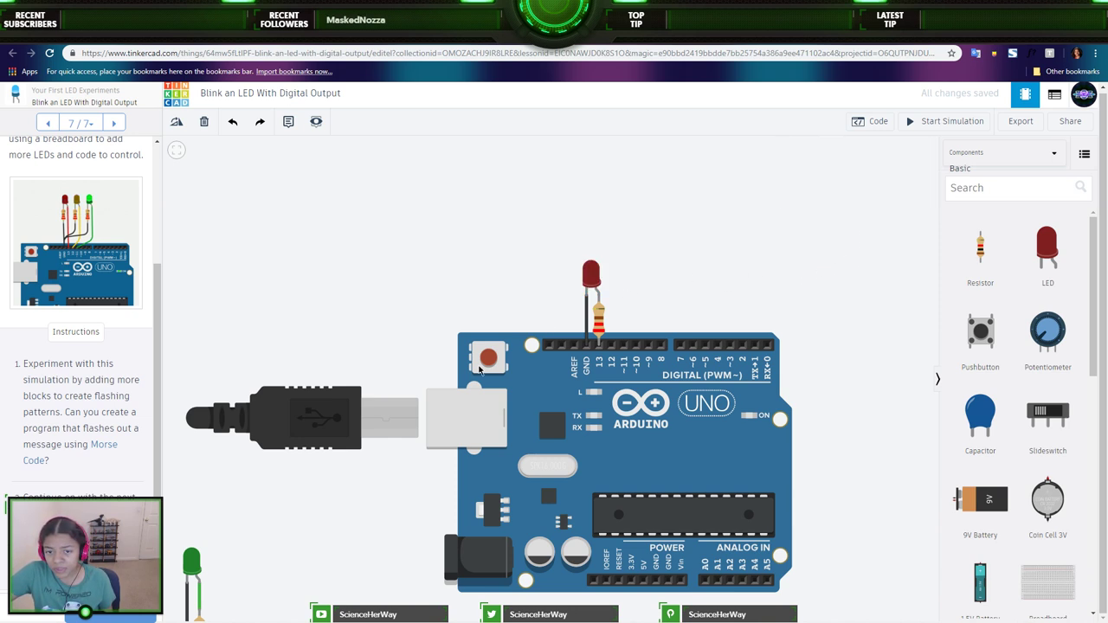
pyautogui.click(192, 562)
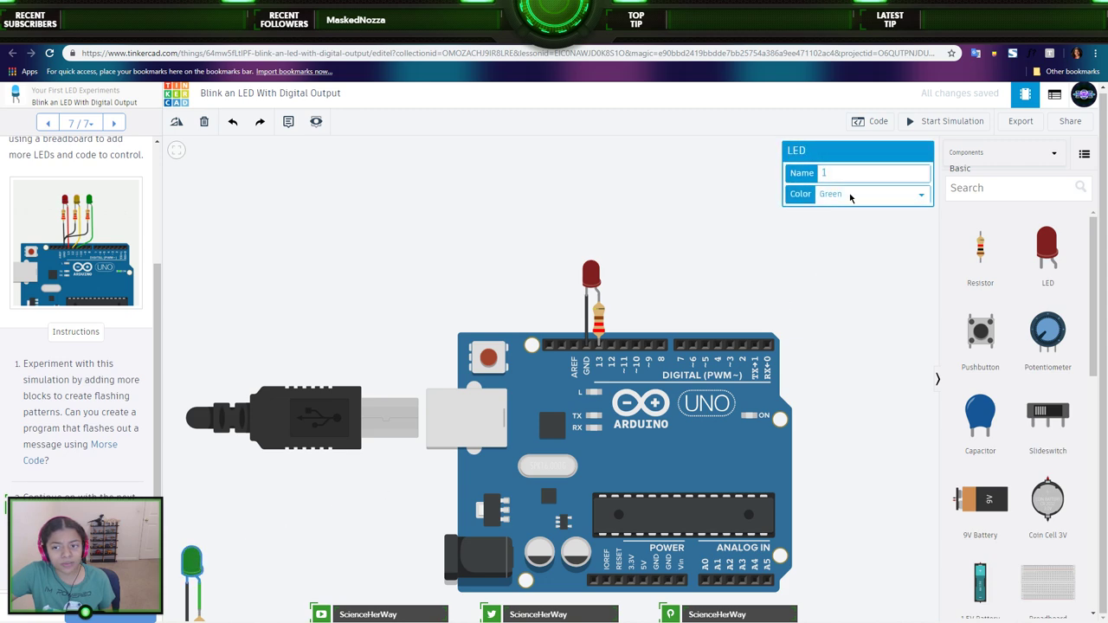
pyautogui.click(496, 207)
pyautogui.moveTo(344, 477); pyautogui.dragTo(655, 225)
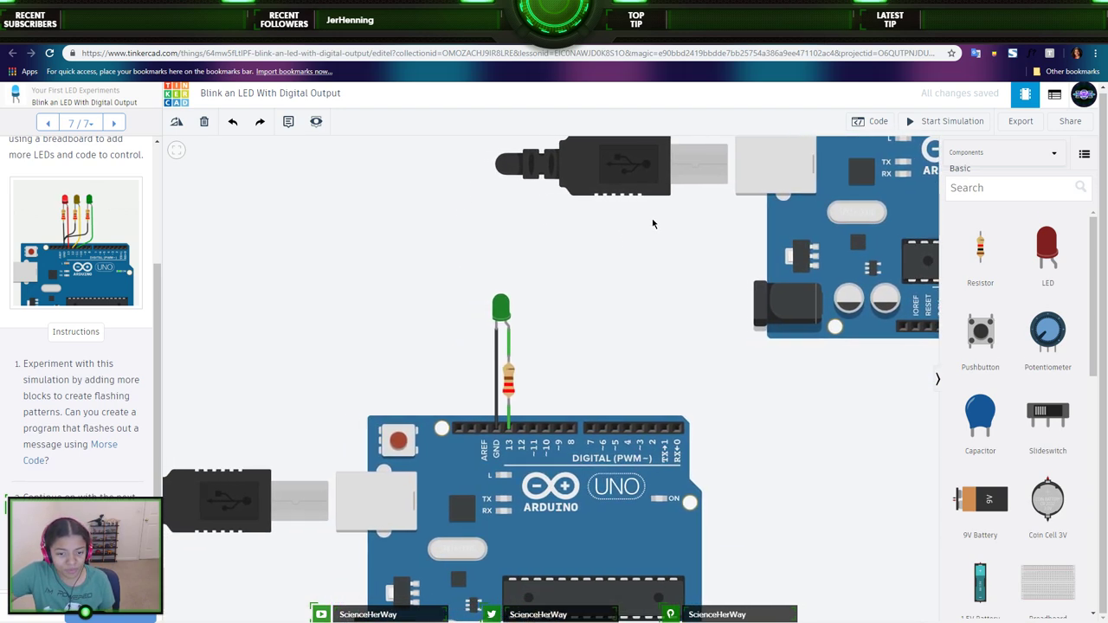
# - Place five more LEDs in the empty space around the wired green LED
pyautogui.moveTo(1047, 246); pyautogui.dragTo(605, 301)
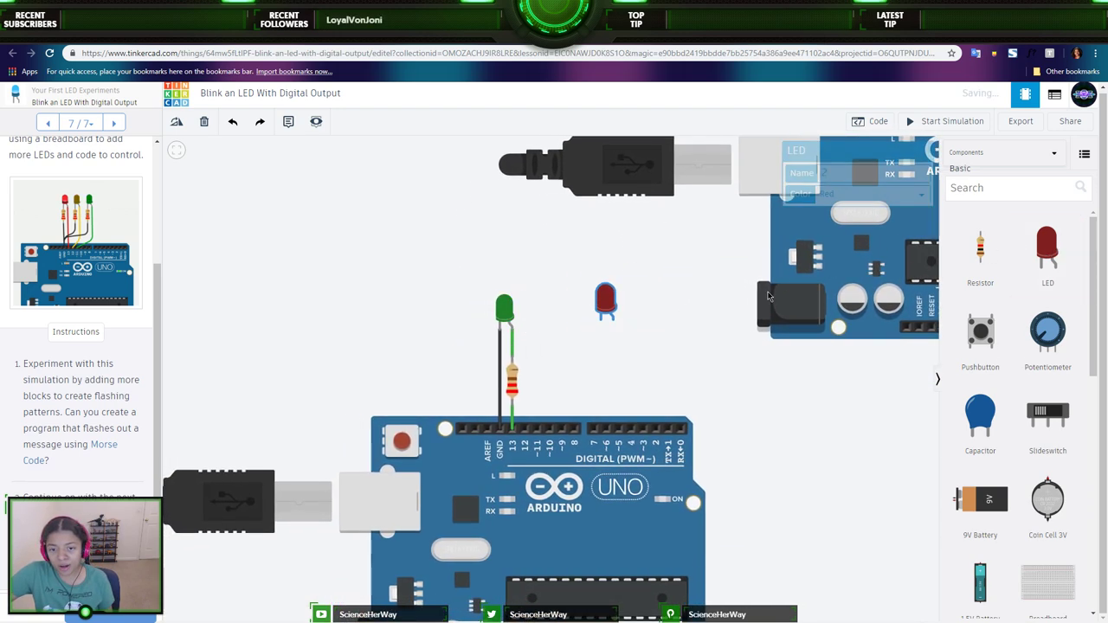
pyautogui.moveTo(1036, 244); pyautogui.dragTo(514, 224)
pyautogui.moveTo(1047, 247); pyautogui.dragTo(402, 259)
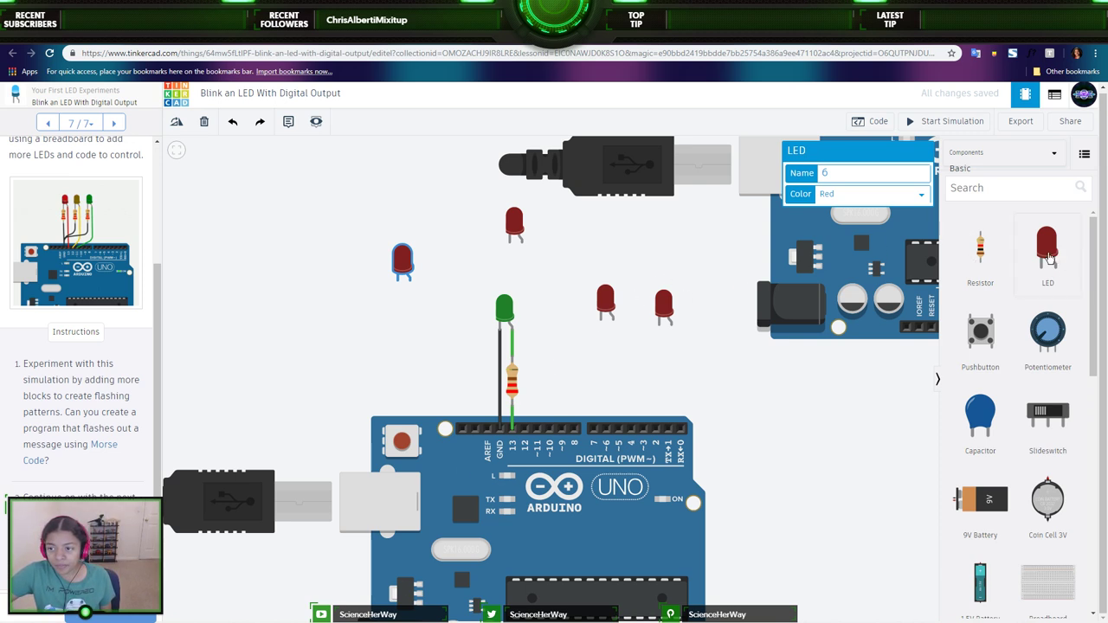
pyautogui.moveTo(1047, 246); pyautogui.dragTo(332, 318)
# - Color the wired LED red and the loose LEDs, from left to right, orange, yellow, green, blue and white
pyautogui.click(514, 322)
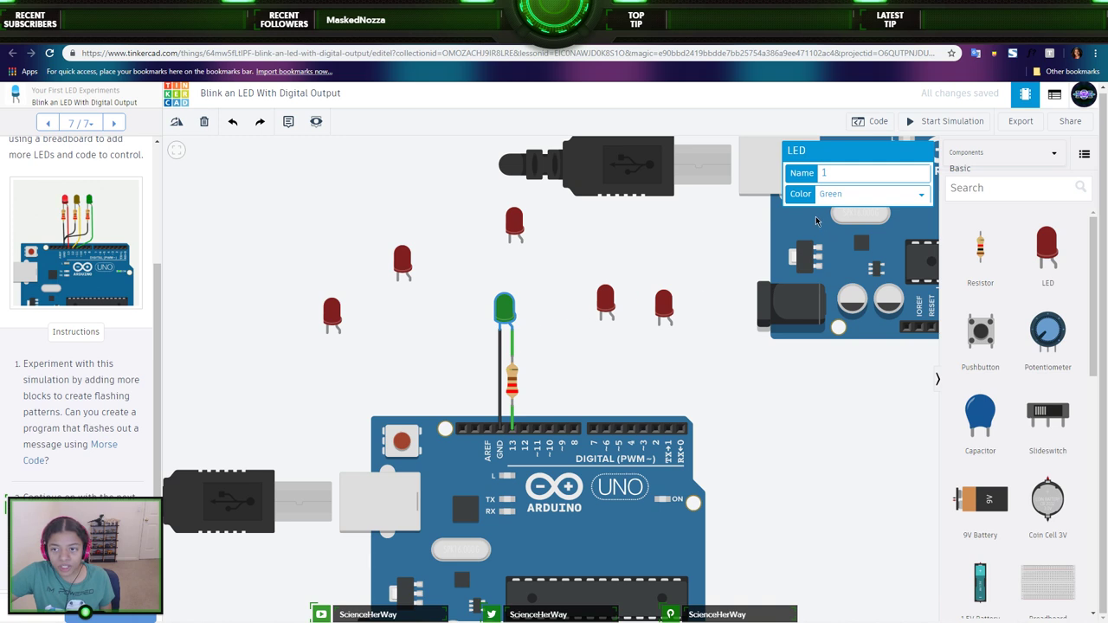
pyautogui.click(330, 315)
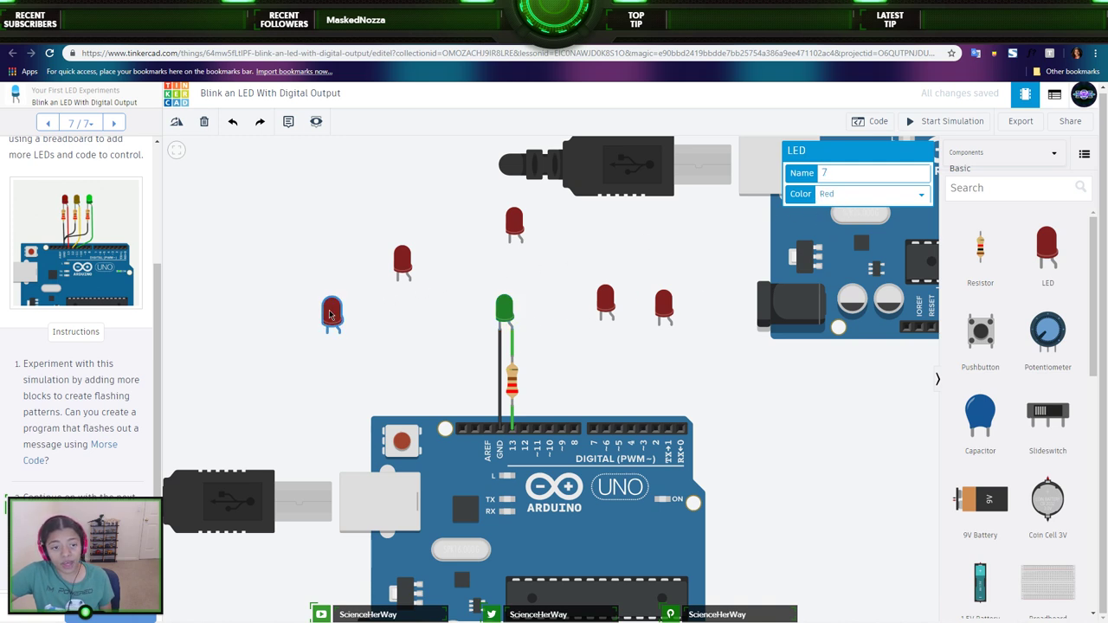
pyautogui.click(509, 313)
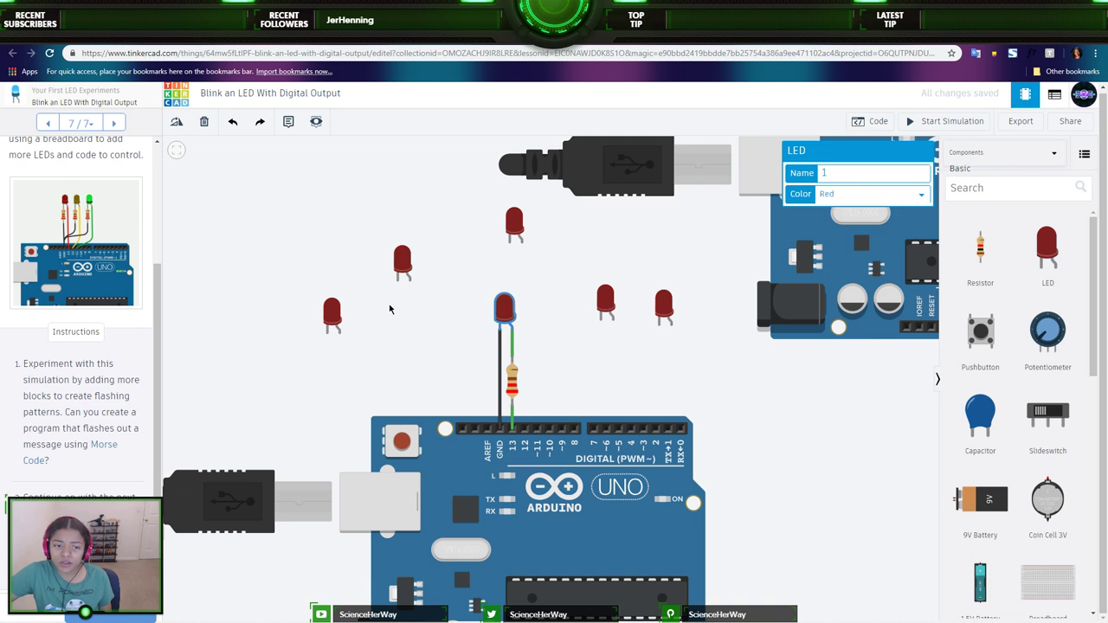
pyautogui.click(333, 314)
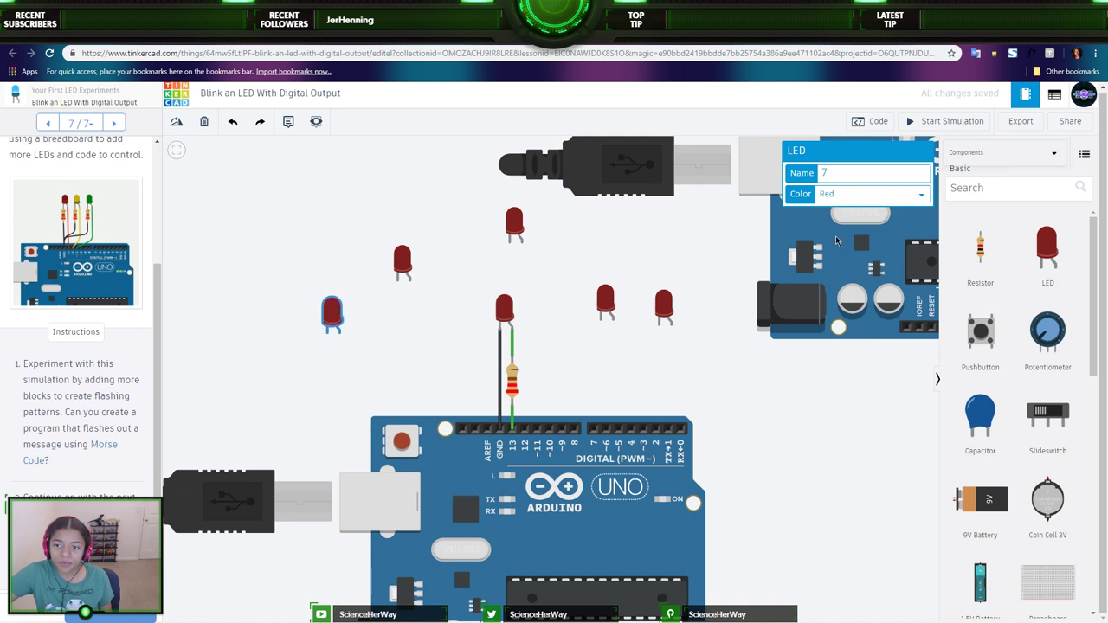
pyautogui.click(402, 262)
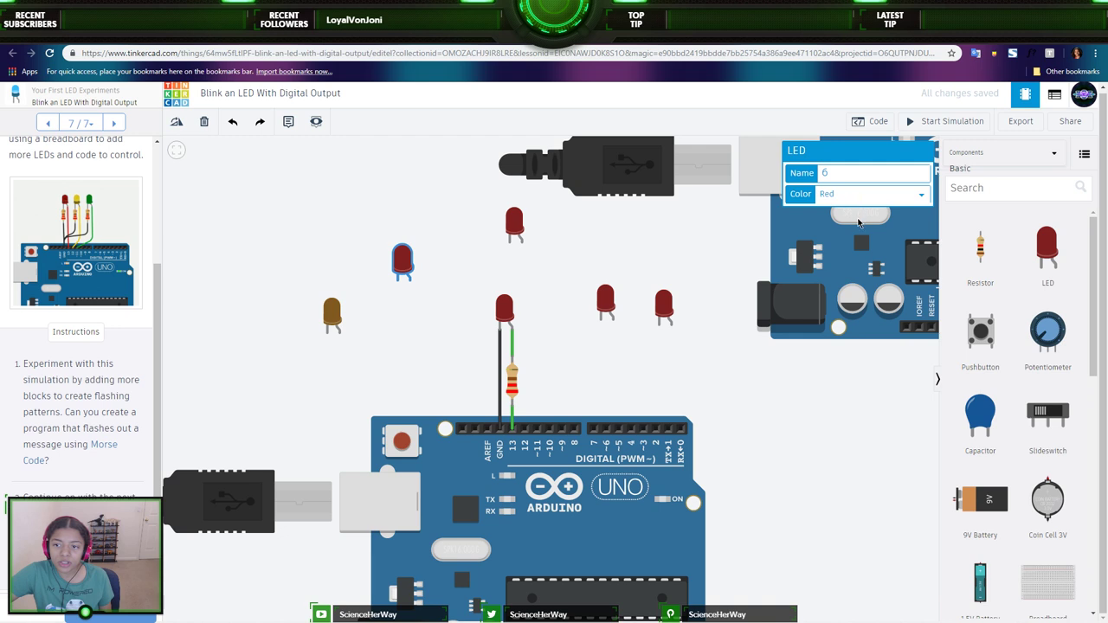
pyautogui.click(521, 219)
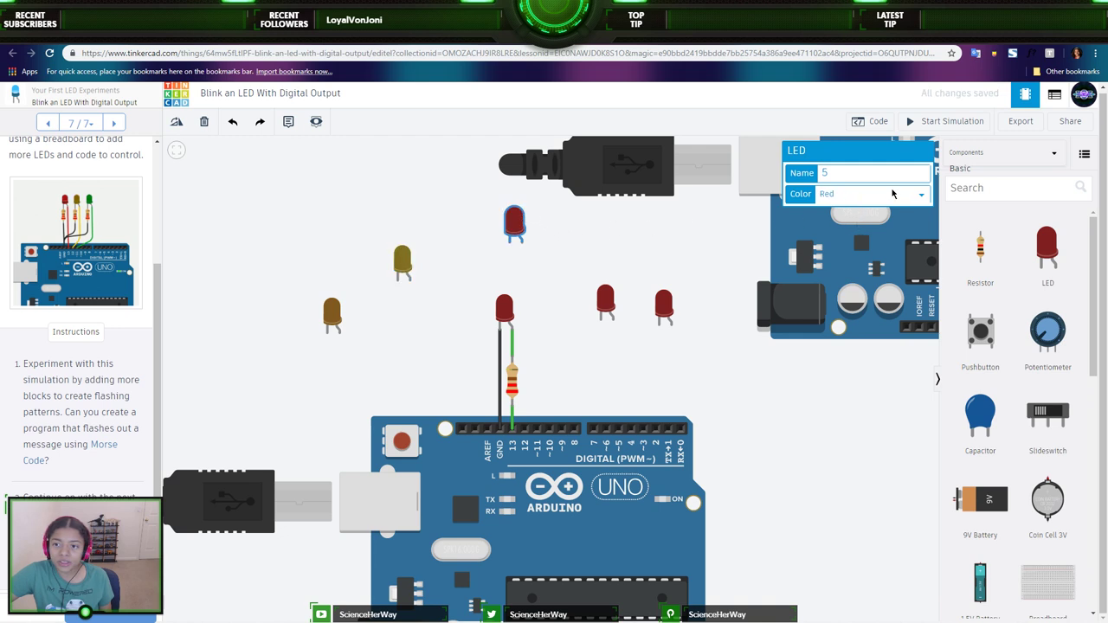
pyautogui.click(605, 299)
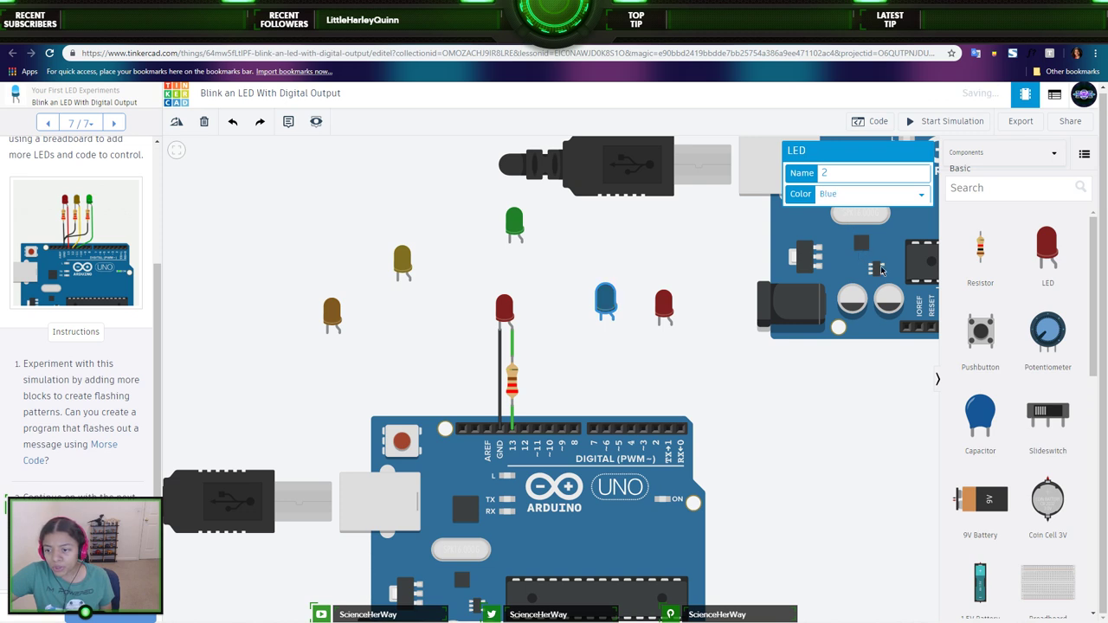
pyautogui.click(668, 305)
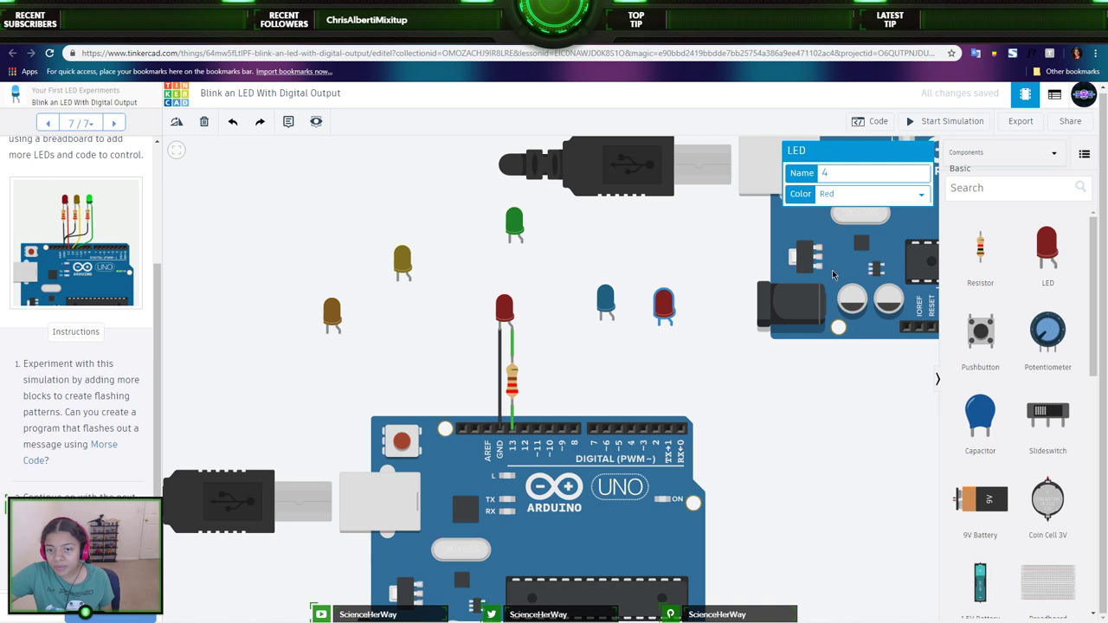
pyautogui.press('w')
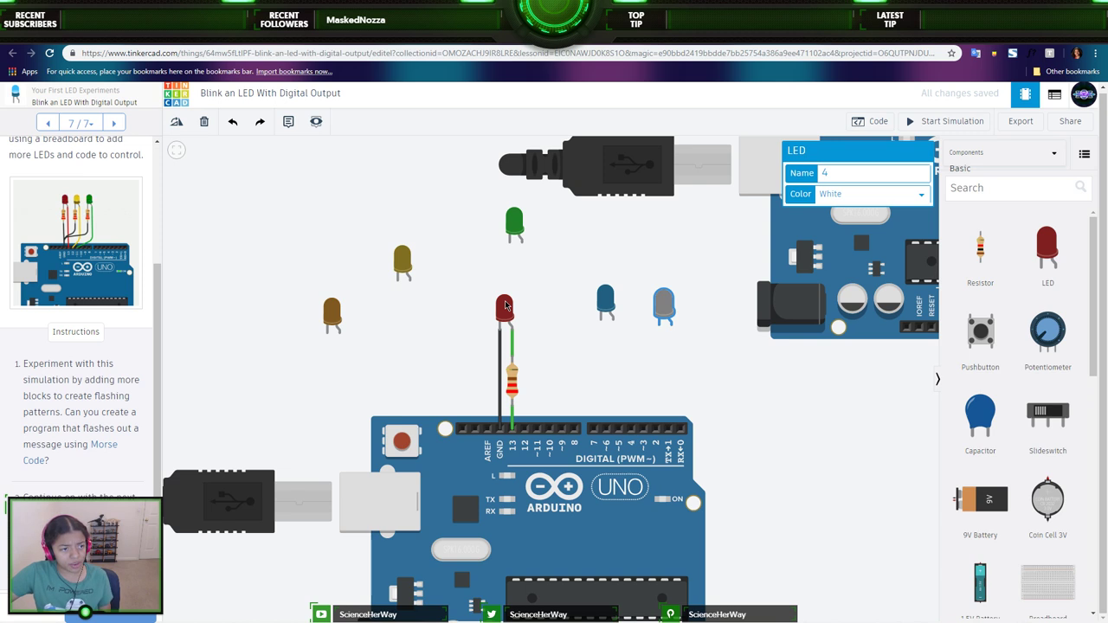
# - Delete the wire between the red LED and its resistor, and extend the pin 13 wire to the LED's anode
pyautogui.click(511, 379)
pyautogui.moveTo(512, 379)
pyautogui.mouseDown()
pyautogui.moveTo(501, 379)
pyautogui.moveTo(511, 379)
pyautogui.mouseUp()
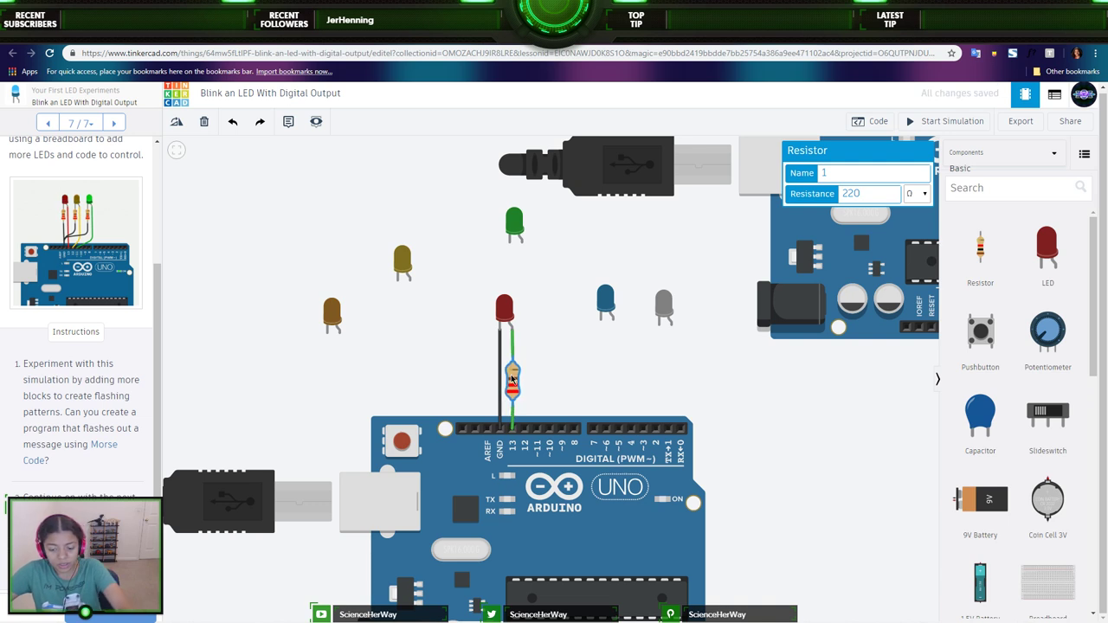
pyautogui.click(513, 412)
pyautogui.press('Delete')
pyautogui.click(513, 409)
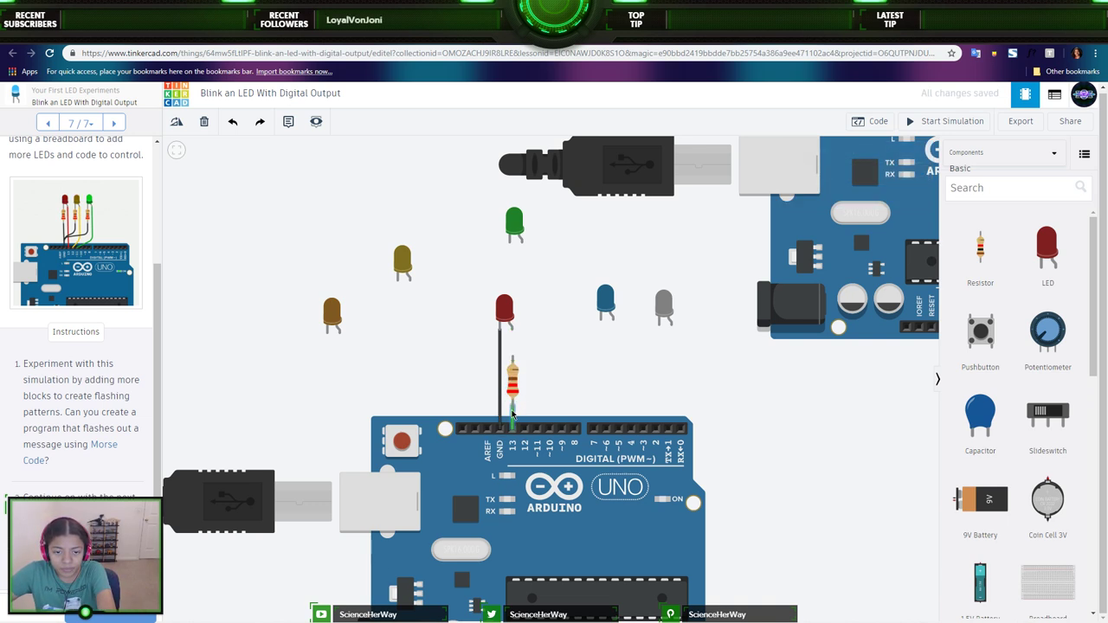
pyautogui.click(512, 428)
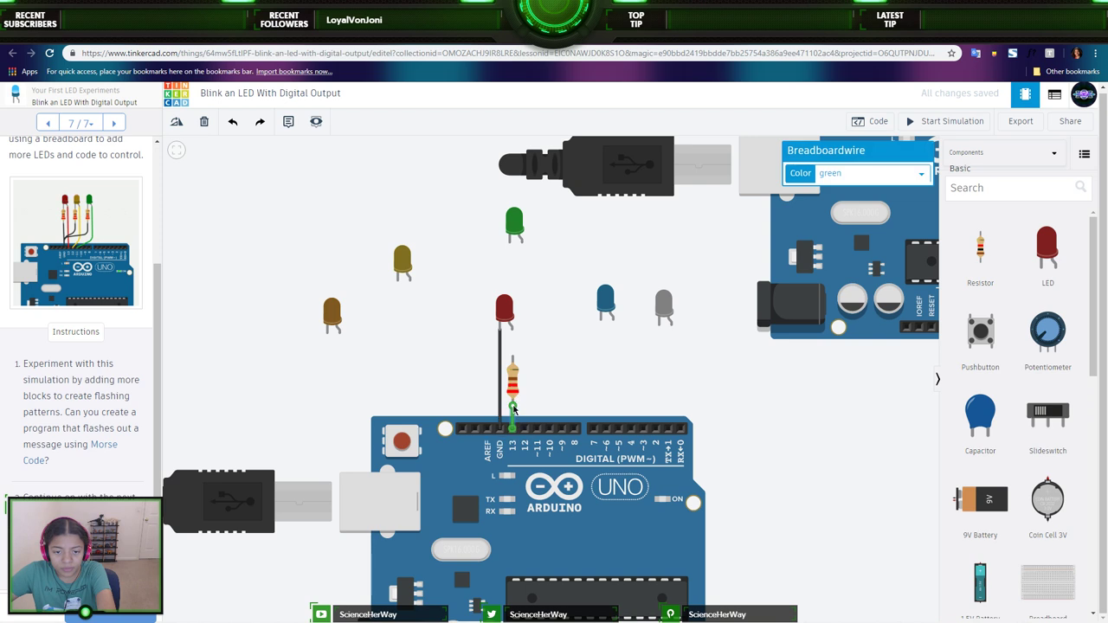
pyautogui.moveTo(513, 409); pyautogui.dragTo(512, 330)
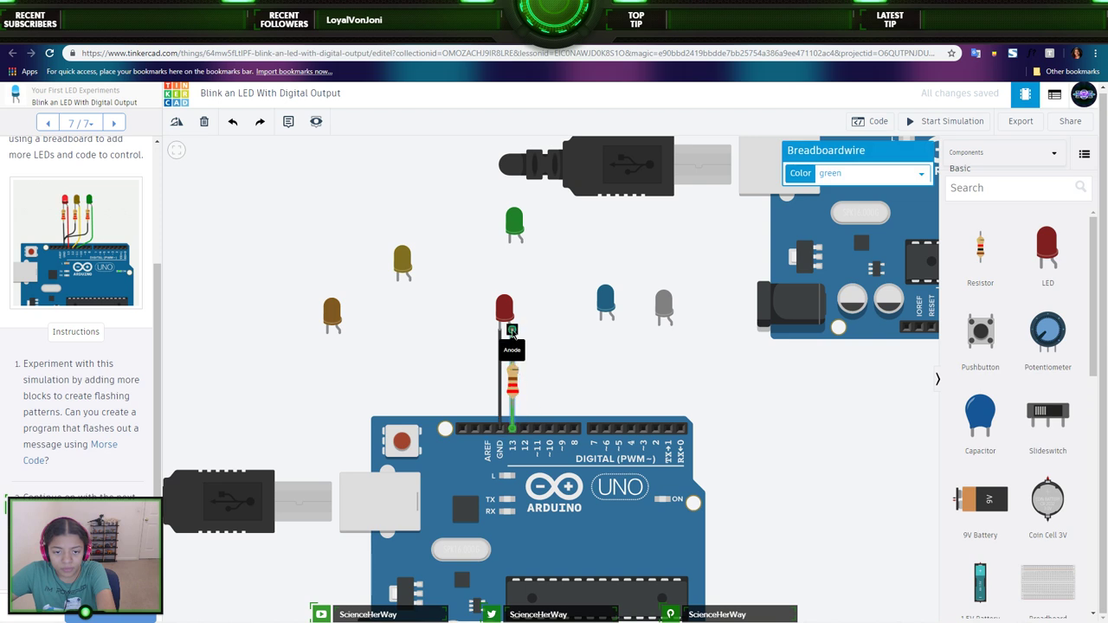
# - Move the resistor to the red LED's cathode and replace the black wire with one from the resistor to GND
pyautogui.click(517, 386)
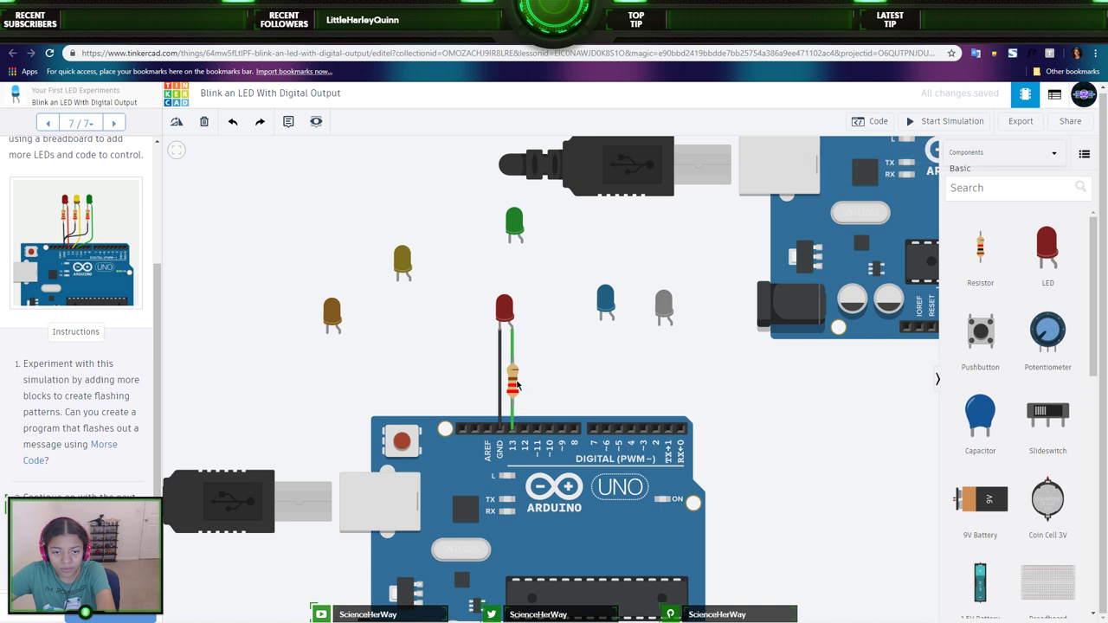
pyautogui.click(516, 385)
pyautogui.click(515, 383)
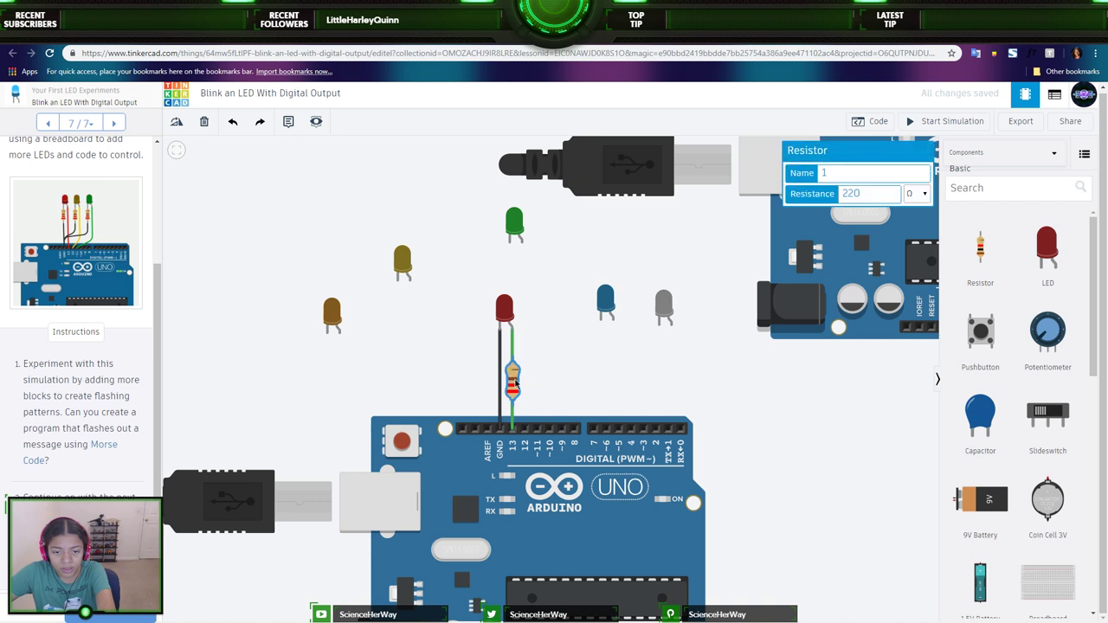
pyautogui.moveTo(517, 376); pyautogui.dragTo(499, 356)
pyautogui.click(500, 351)
pyautogui.press('Delete')
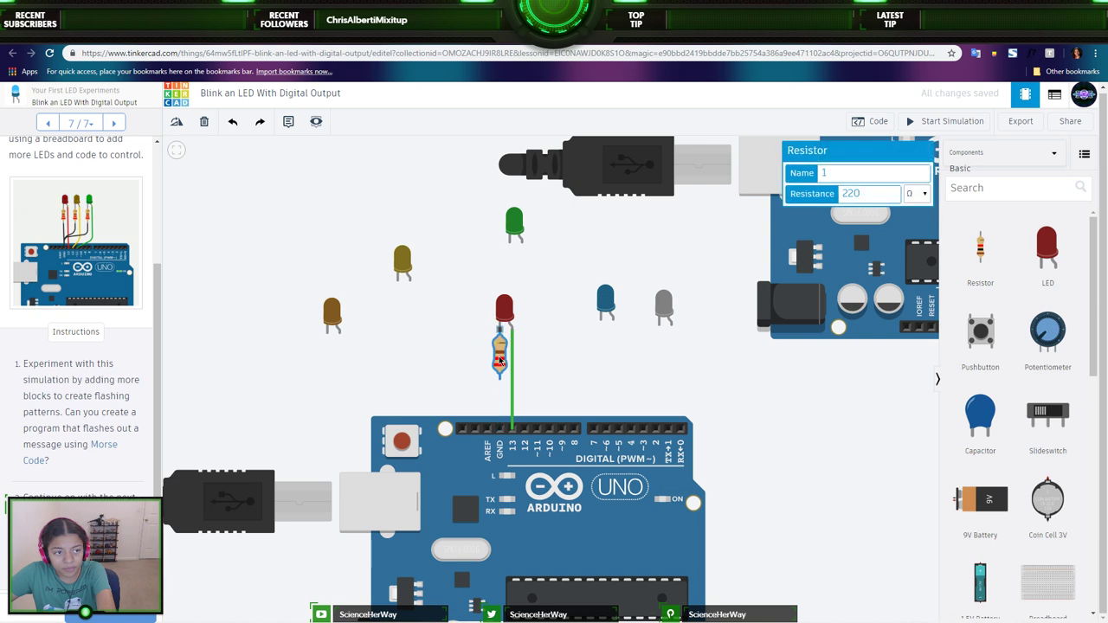
pyautogui.click(499, 374)
pyautogui.click(500, 428)
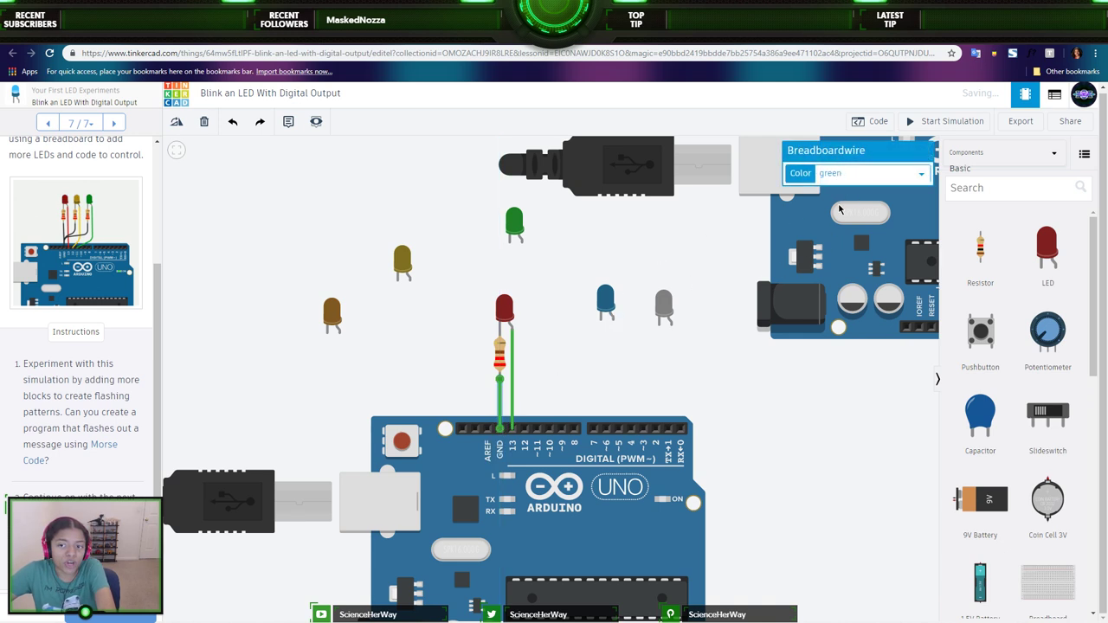
# - Color the red LED's pin 13 wire red and the resistor's GND wire grey
pyautogui.click(513, 355)
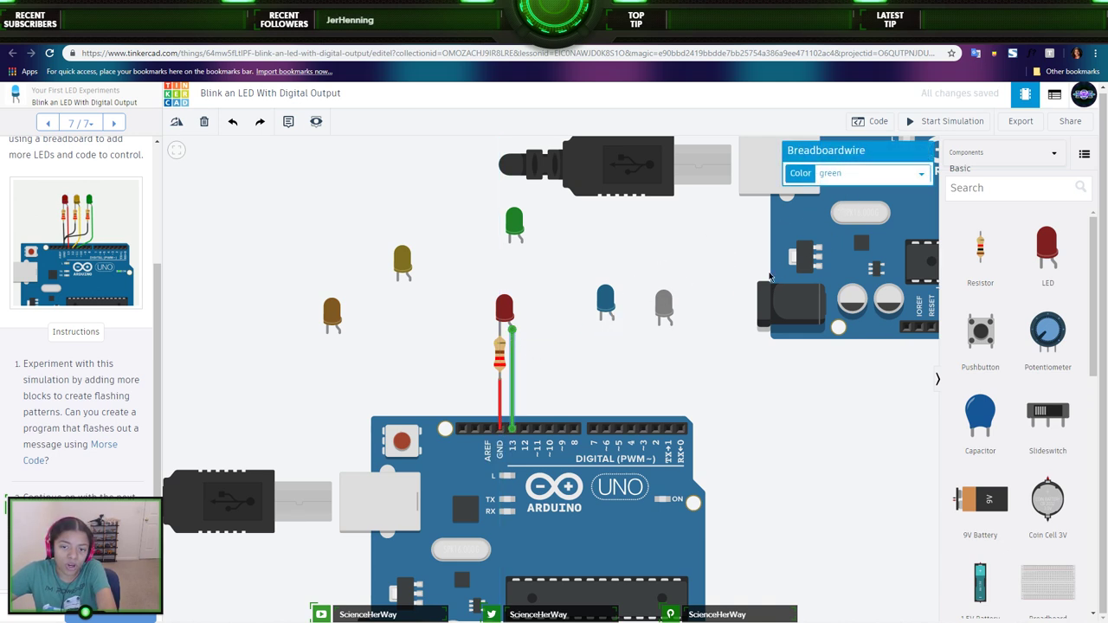
pyautogui.click(836, 203)
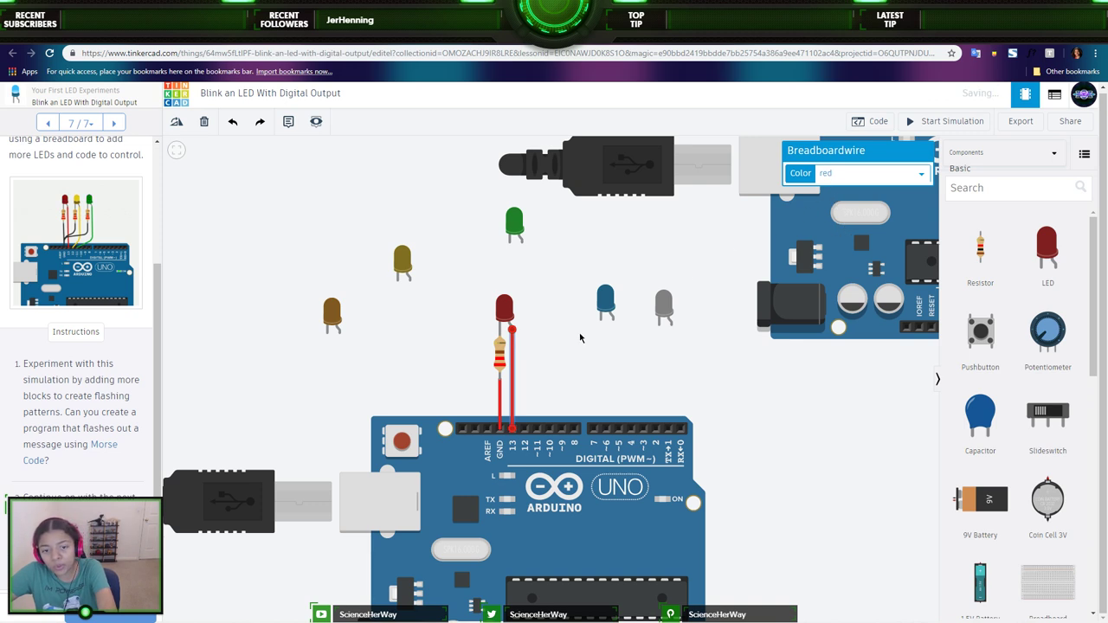
pyautogui.click(501, 395)
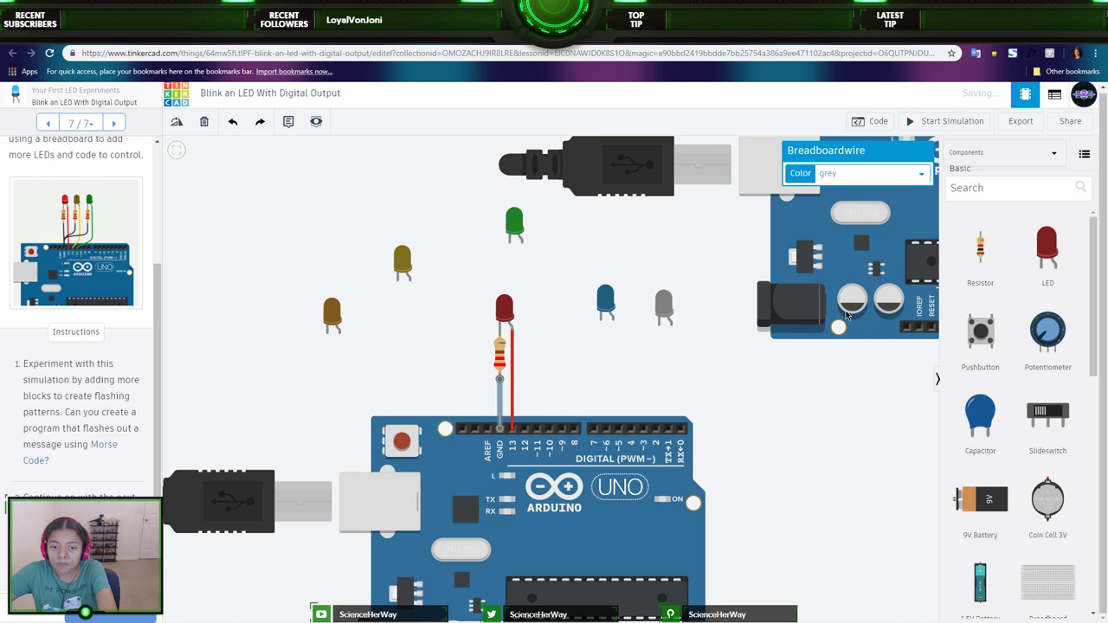
pyautogui.click(436, 326)
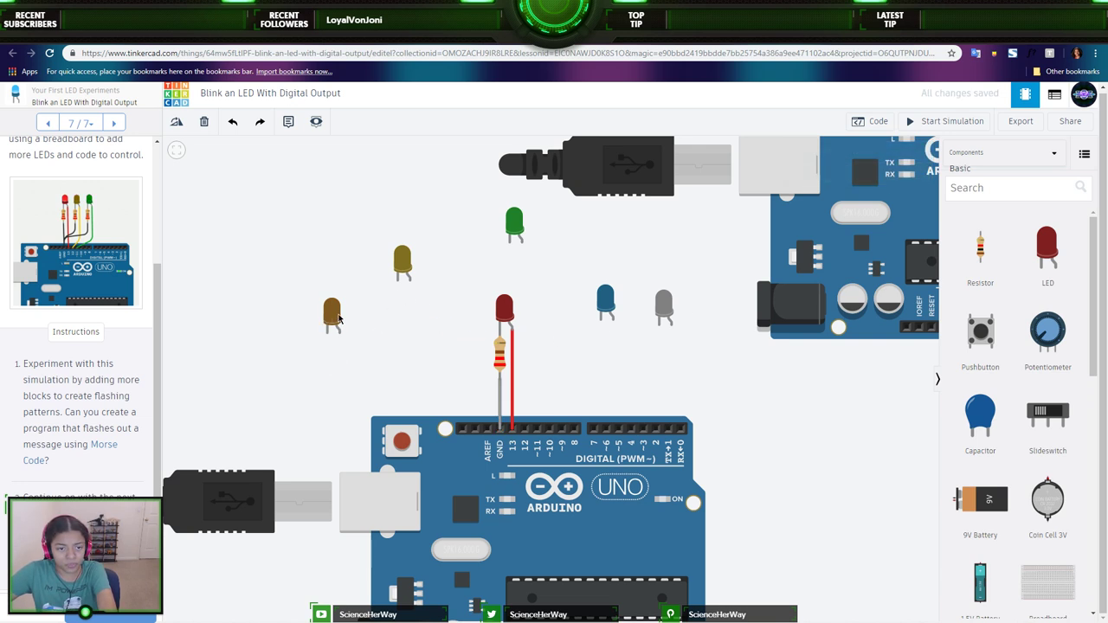
# - Place the orange LED beside the red one and connect its anode to pin 12 with an orange wire
pyautogui.moveTo(338, 319); pyautogui.dragTo(537, 308)
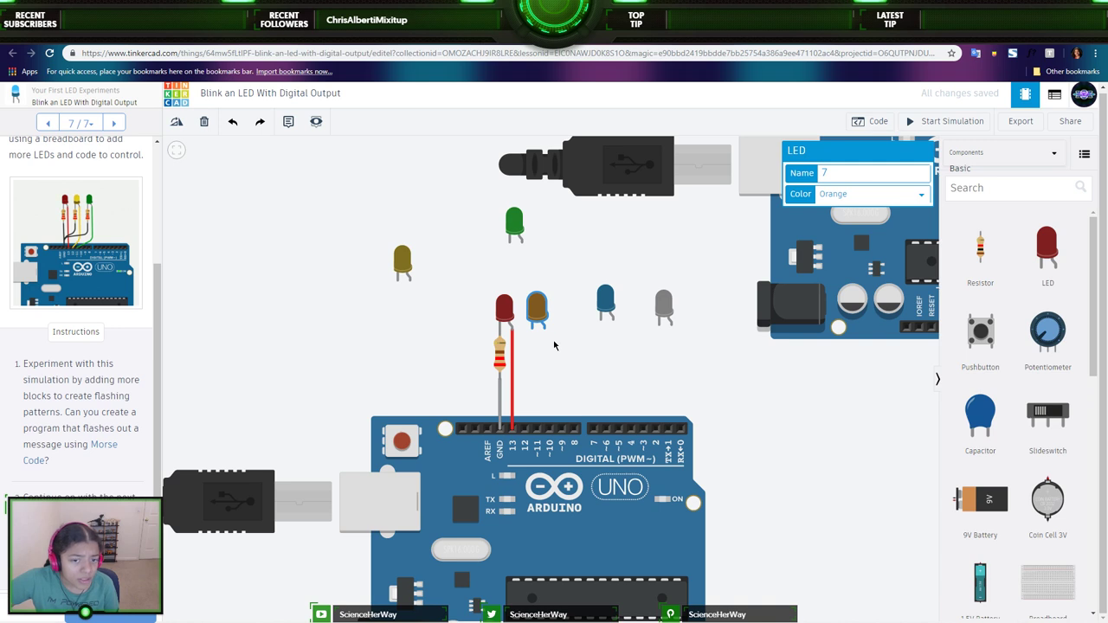
pyautogui.click(543, 328)
pyautogui.click(525, 429)
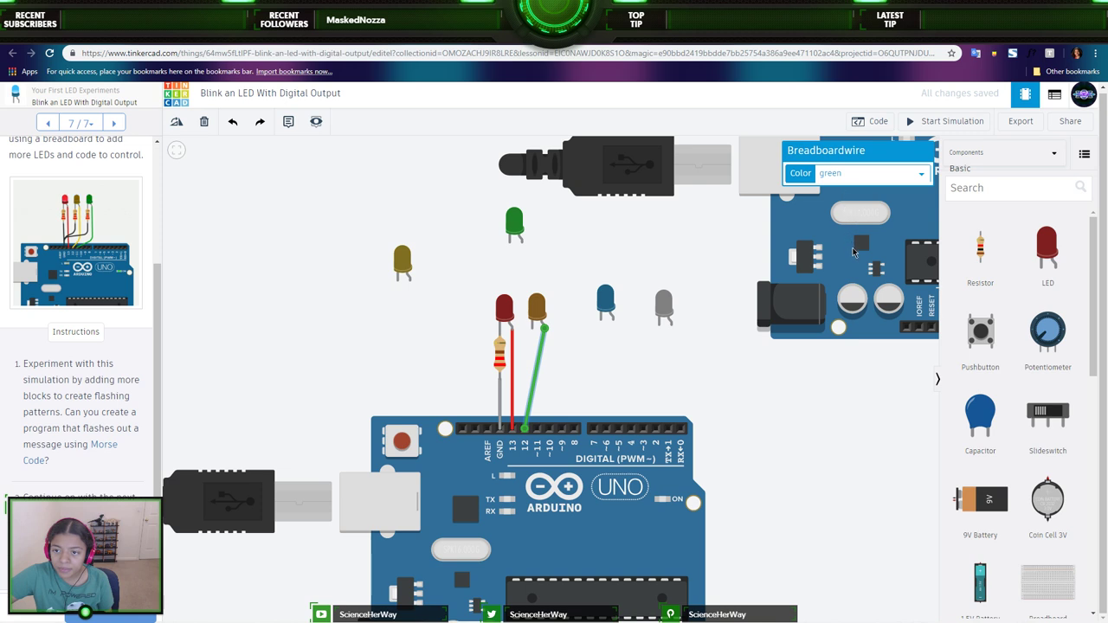
pyautogui.click(841, 224)
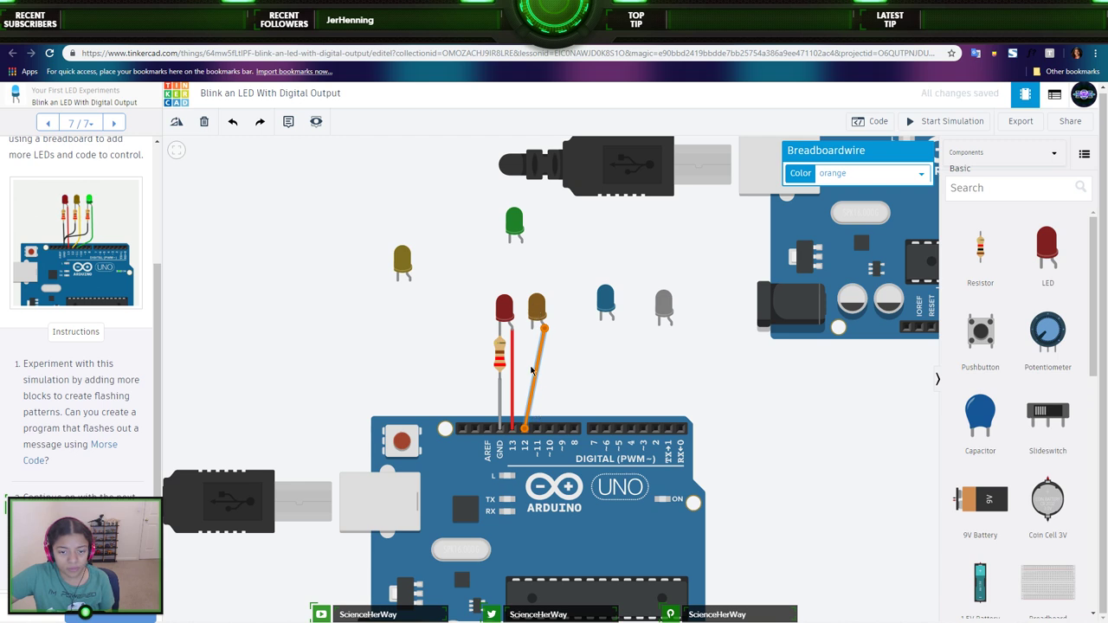
# - Try wiring the orange LED's cathode directly to GND, and delete that wire
pyautogui.click(531, 327)
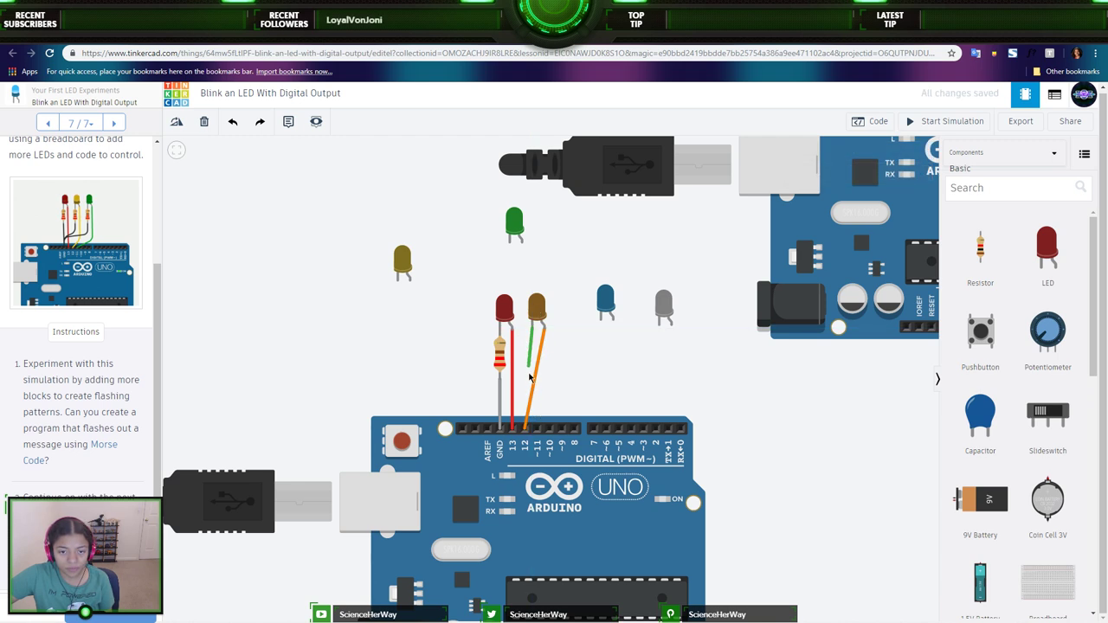
pyautogui.click(499, 428)
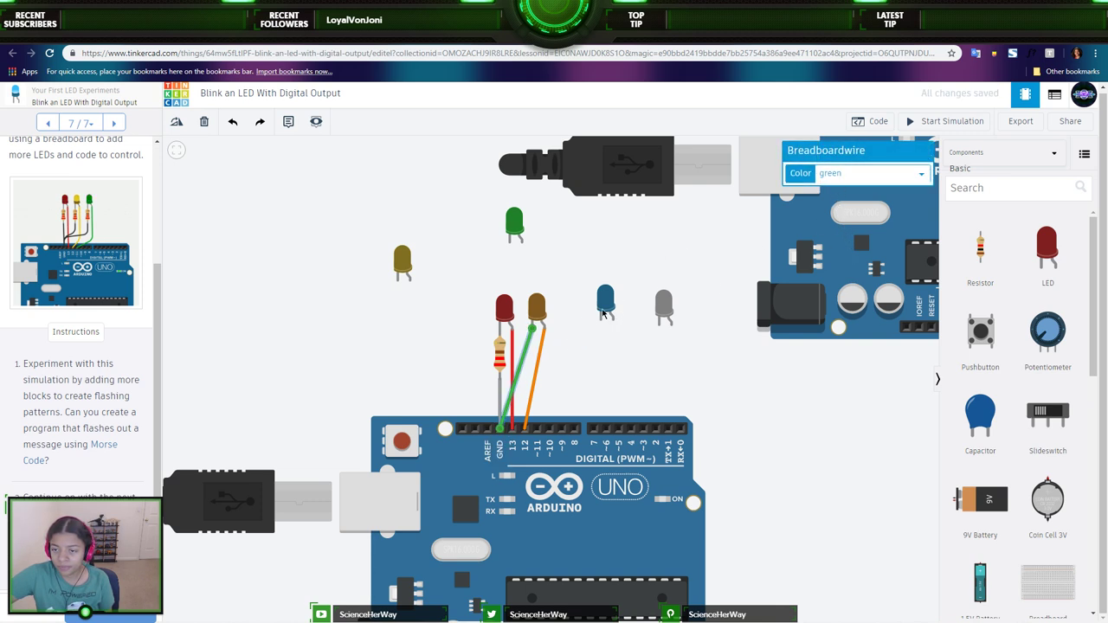
pyautogui.click(568, 382)
pyautogui.click(530, 344)
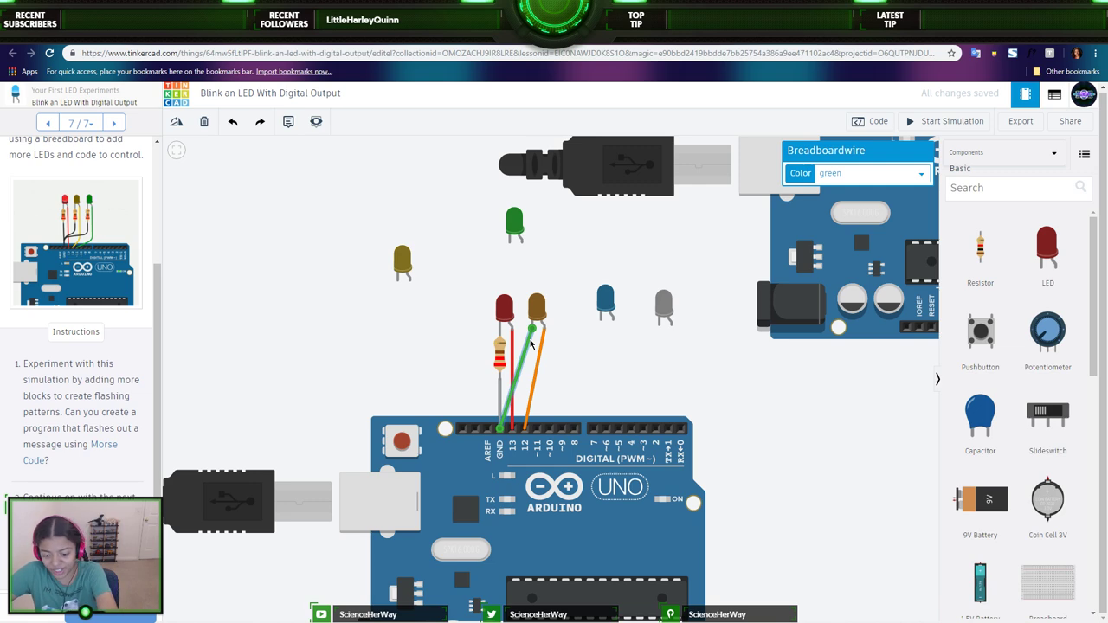
pyautogui.press('Delete')
# - Add a second resistor attached to the orange LED's cathode
pyautogui.click(500, 355)
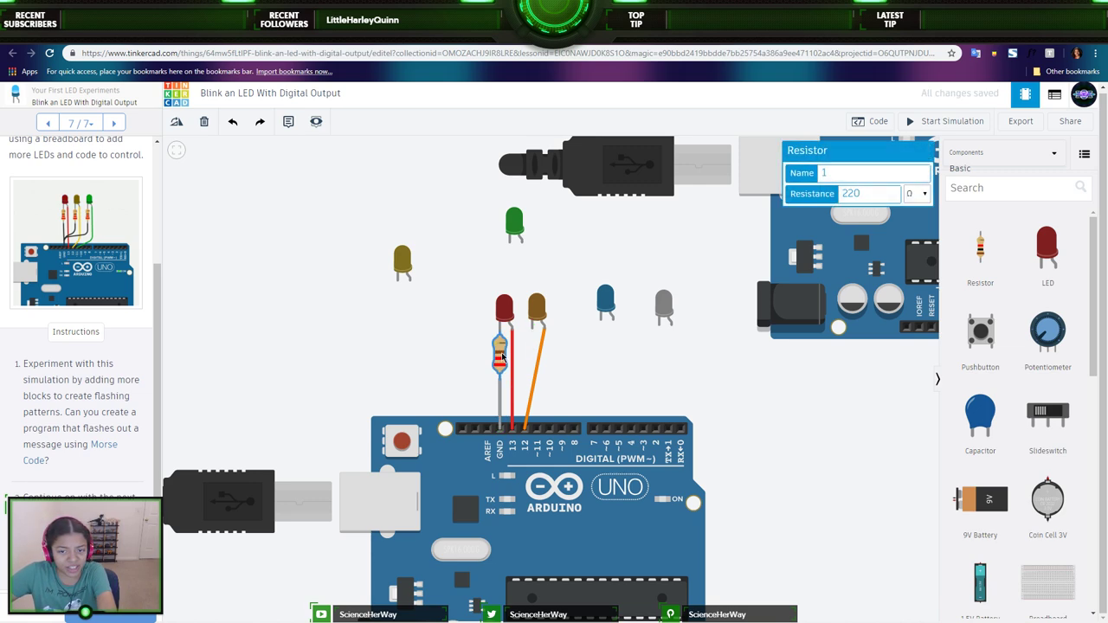
pyautogui.click(697, 378)
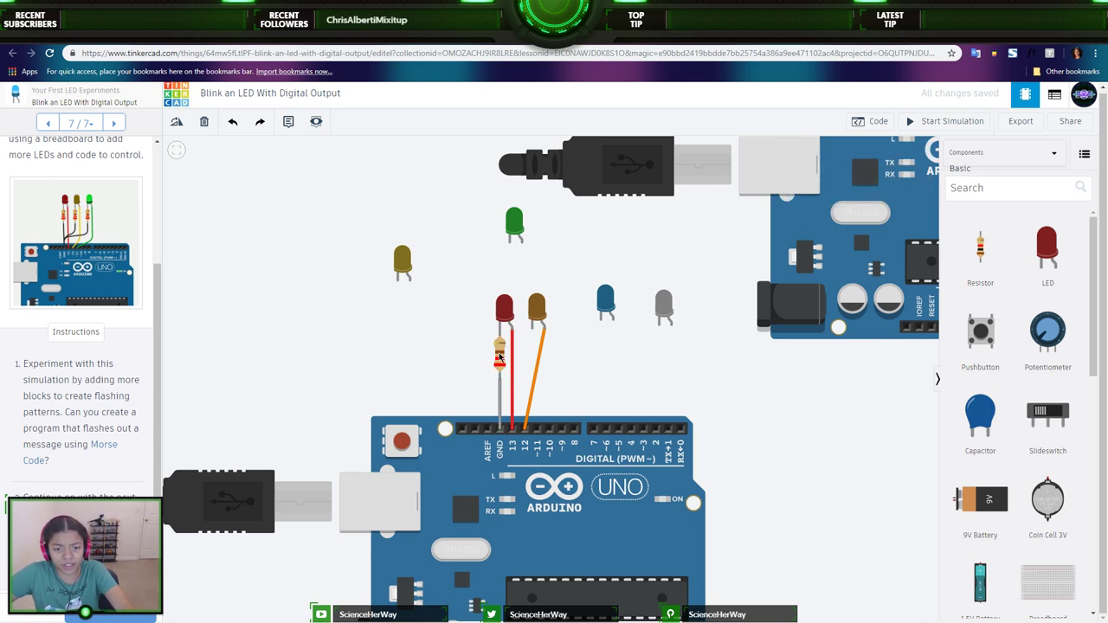
pyautogui.scroll(-5, 696, 378)
pyautogui.scroll(5, 695, 380)
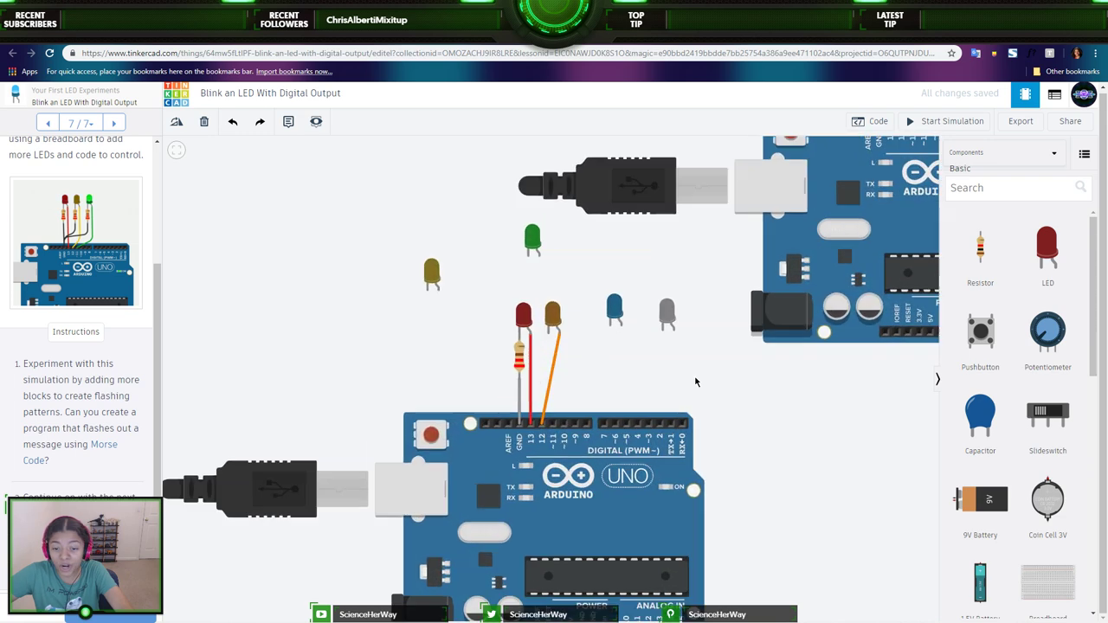
pyautogui.moveTo(987, 259); pyautogui.dragTo(534, 380)
pyautogui.click(534, 381)
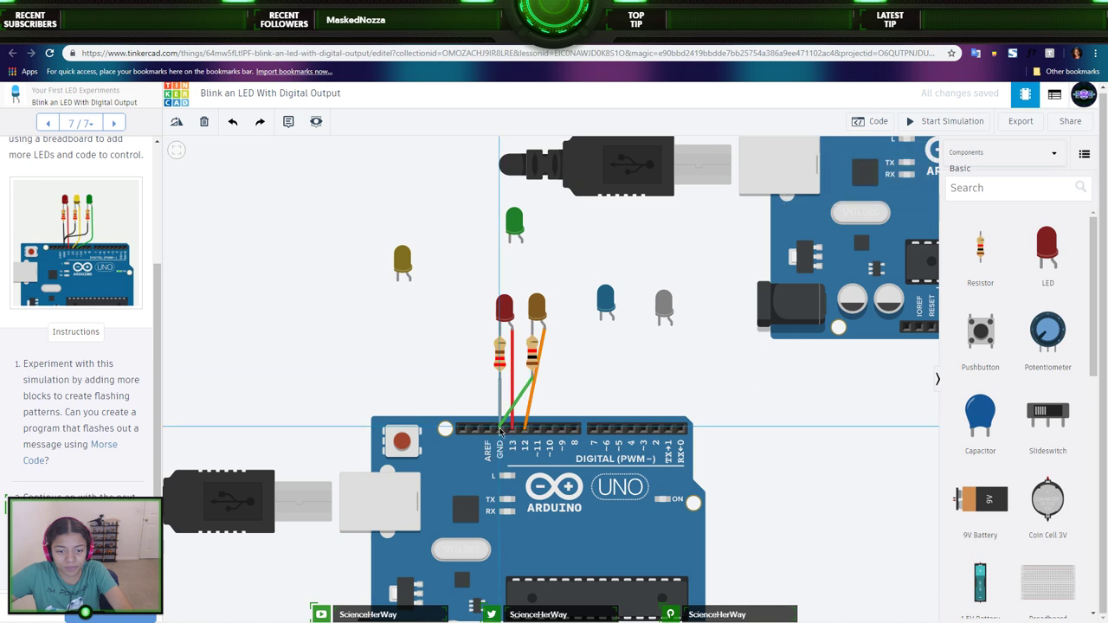
pyautogui.click(500, 429)
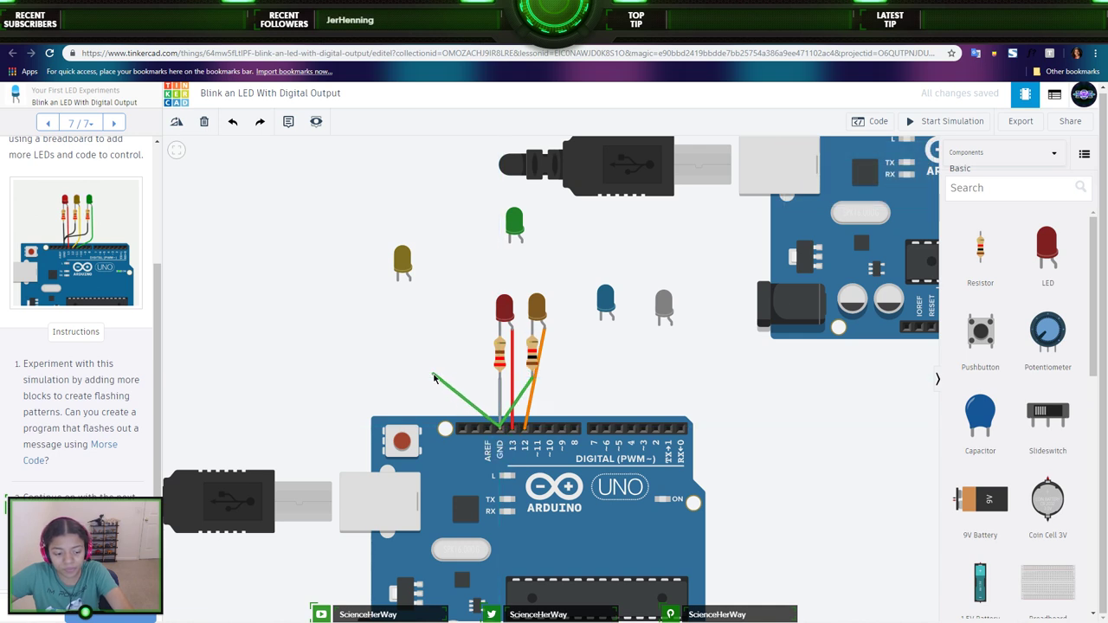
pyautogui.press('Escape')
pyautogui.click(540, 380)
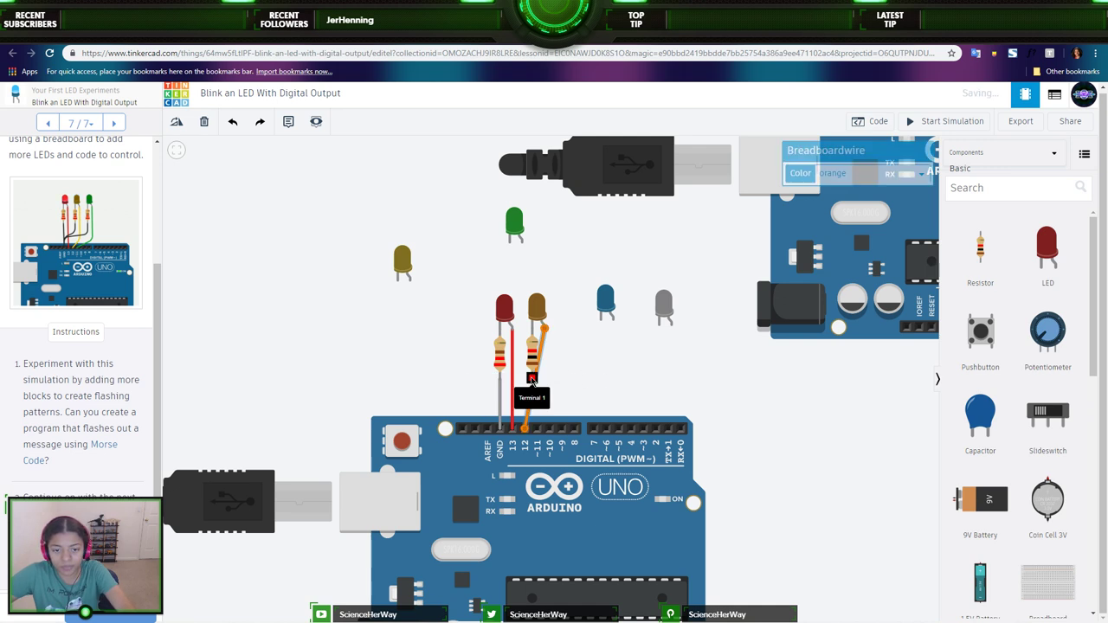
# - Wire the free end of the orange LED's resistor to GND with a grey wire
pyautogui.click(559, 384)
pyautogui.click(531, 379)
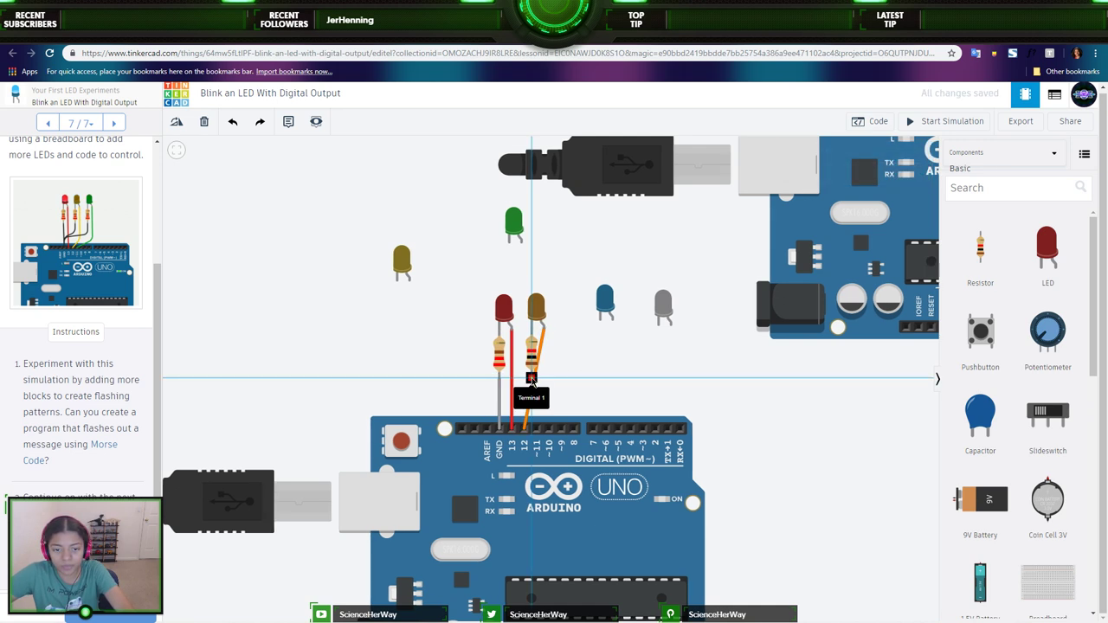
pyautogui.click(500, 428)
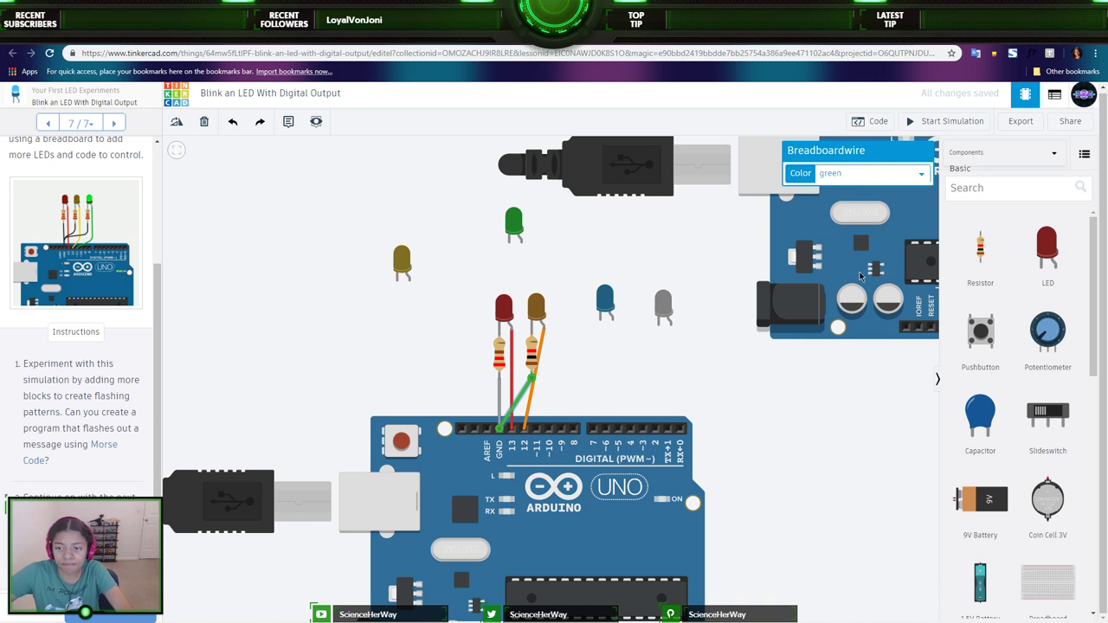
pyautogui.press('8')
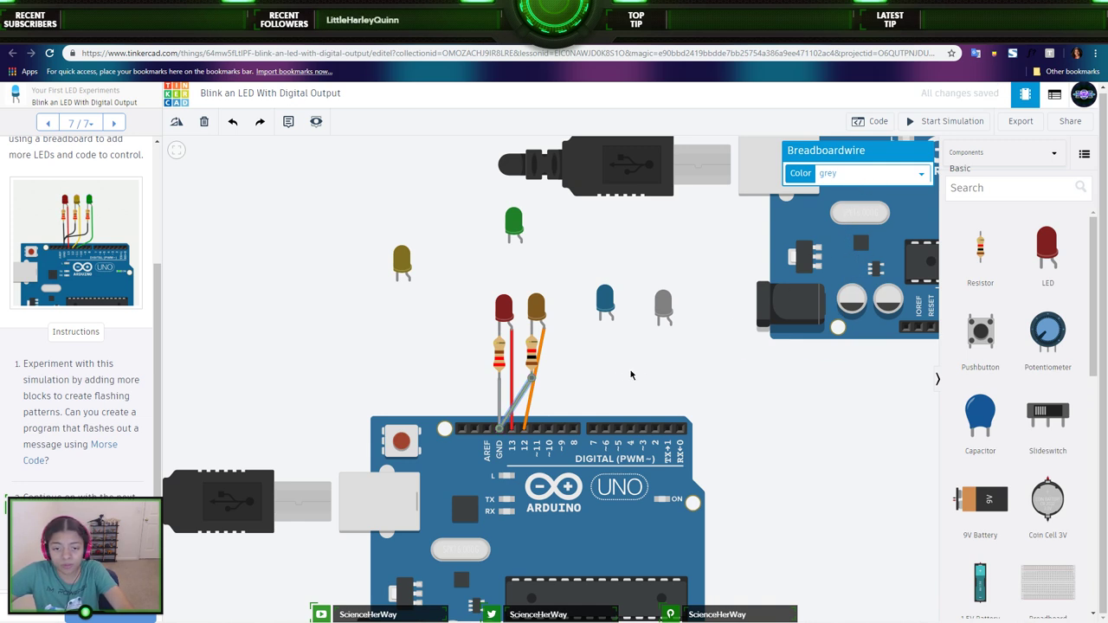
# - Place the yellow LED beside the orange one and wire its cathode to GND through a new resistor
pyautogui.moveTo(401, 264); pyautogui.dragTo(569, 314)
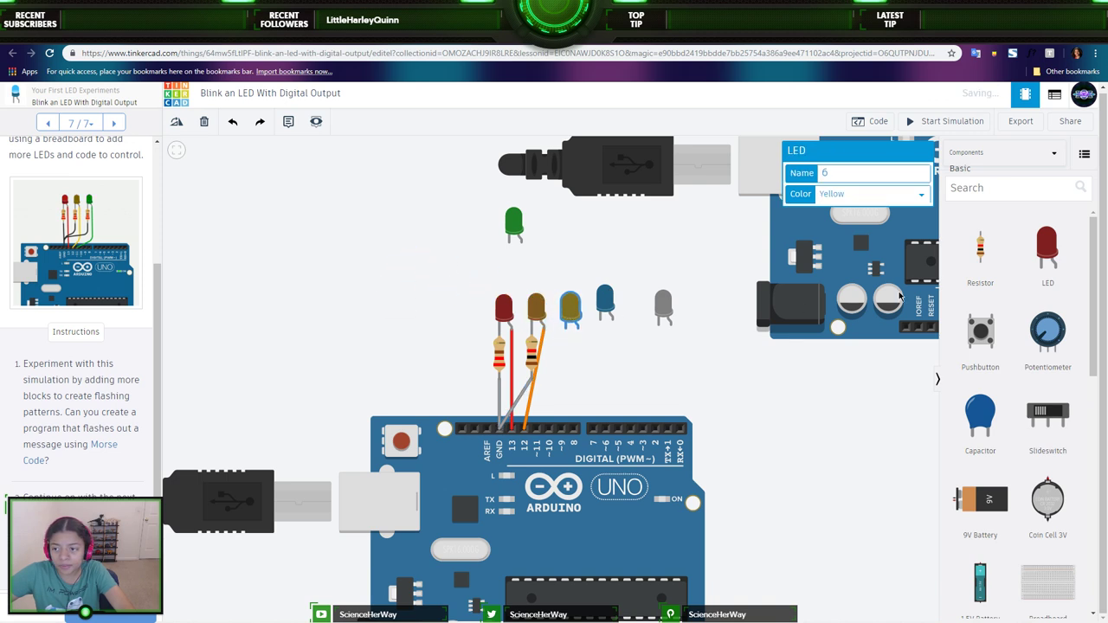
pyautogui.moveTo(980, 248); pyautogui.dragTo(567, 361)
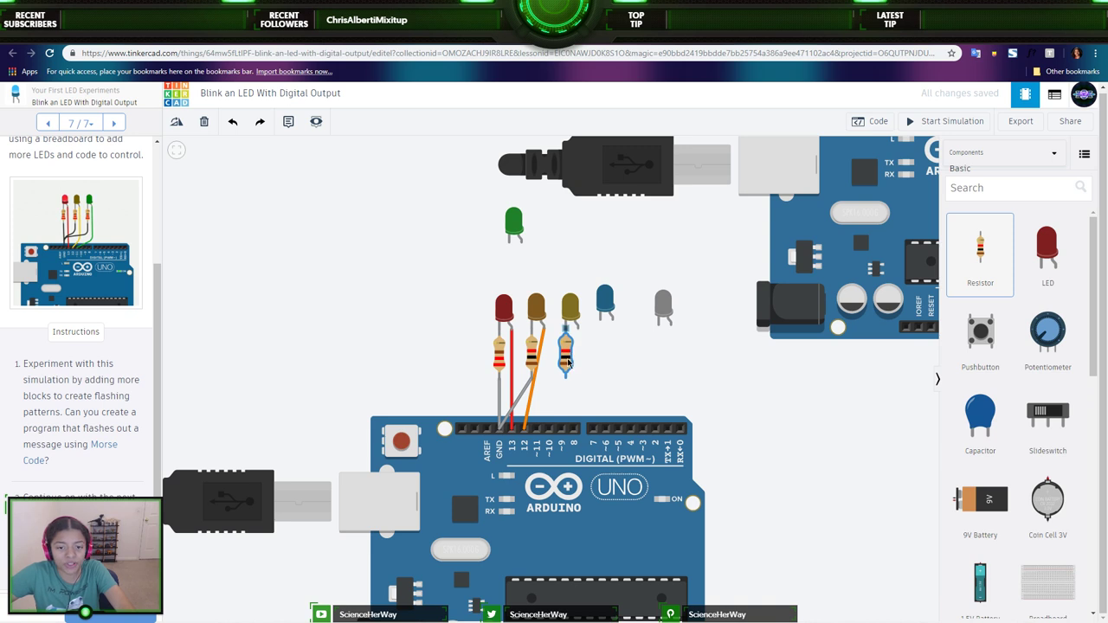
pyautogui.click(565, 377)
pyautogui.click(520, 430)
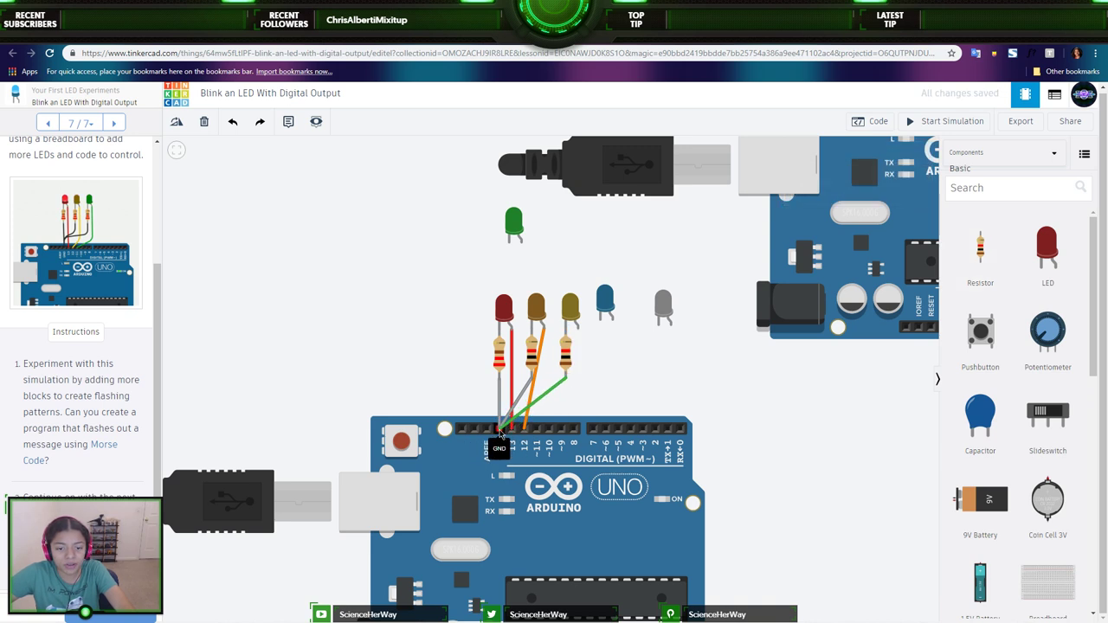
# - Connect the yellow LED's anode to pin 11 with a yellow wire
pyautogui.click(575, 327)
pyautogui.click(538, 432)
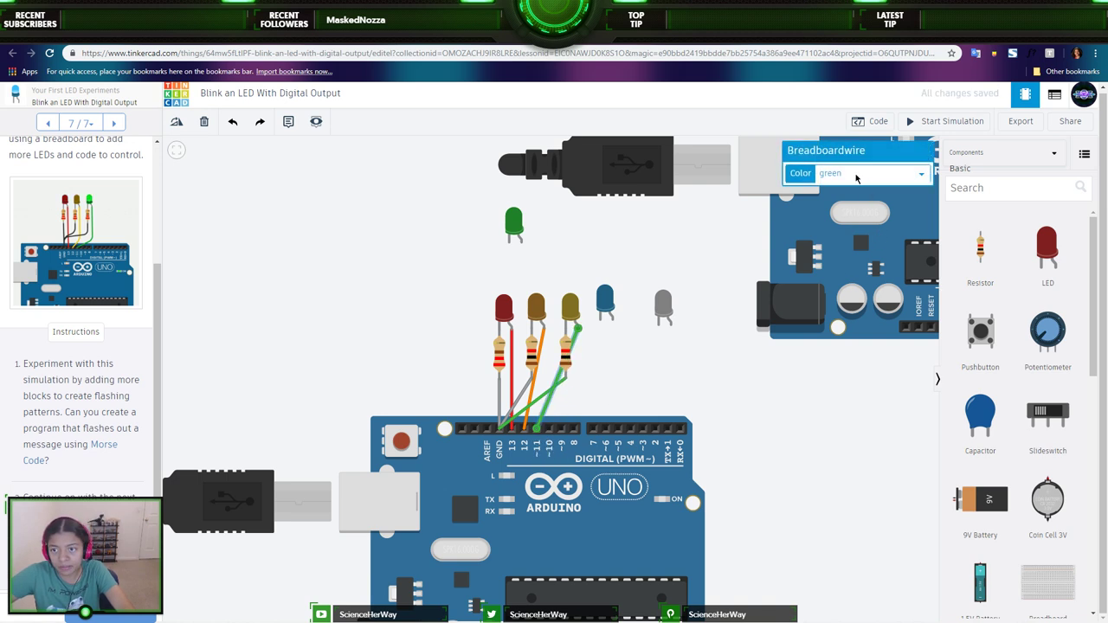
pyautogui.press('4')
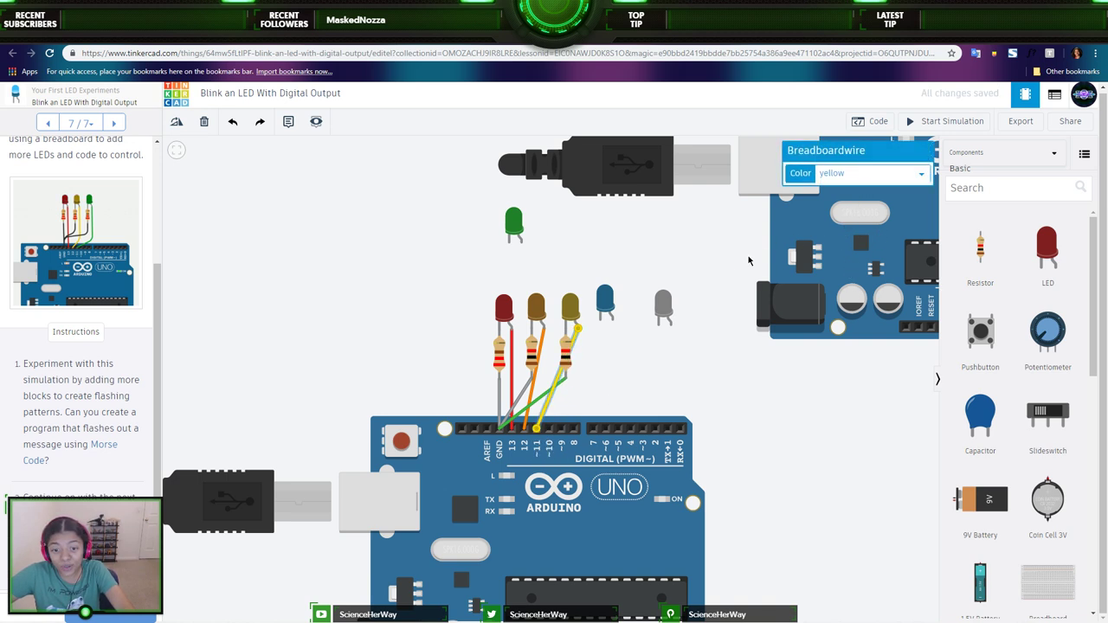
pyautogui.click(616, 376)
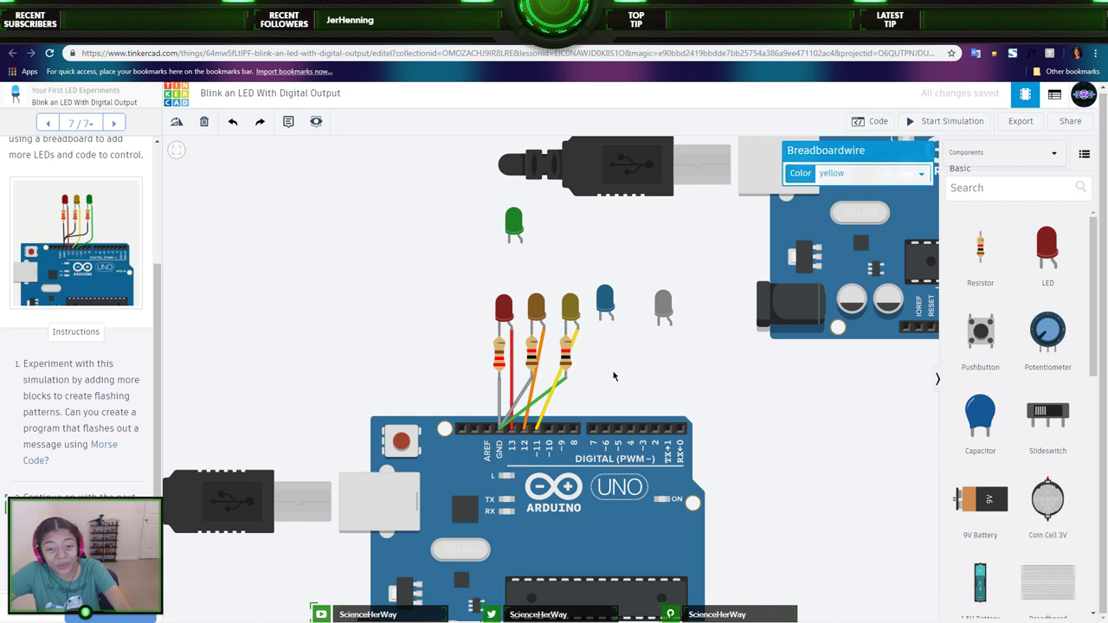
# - Put the green LED in the blue one's spot beside the yellow LED and attach a resistor to its cathode
pyautogui.moveTo(603, 307); pyautogui.dragTo(658, 262)
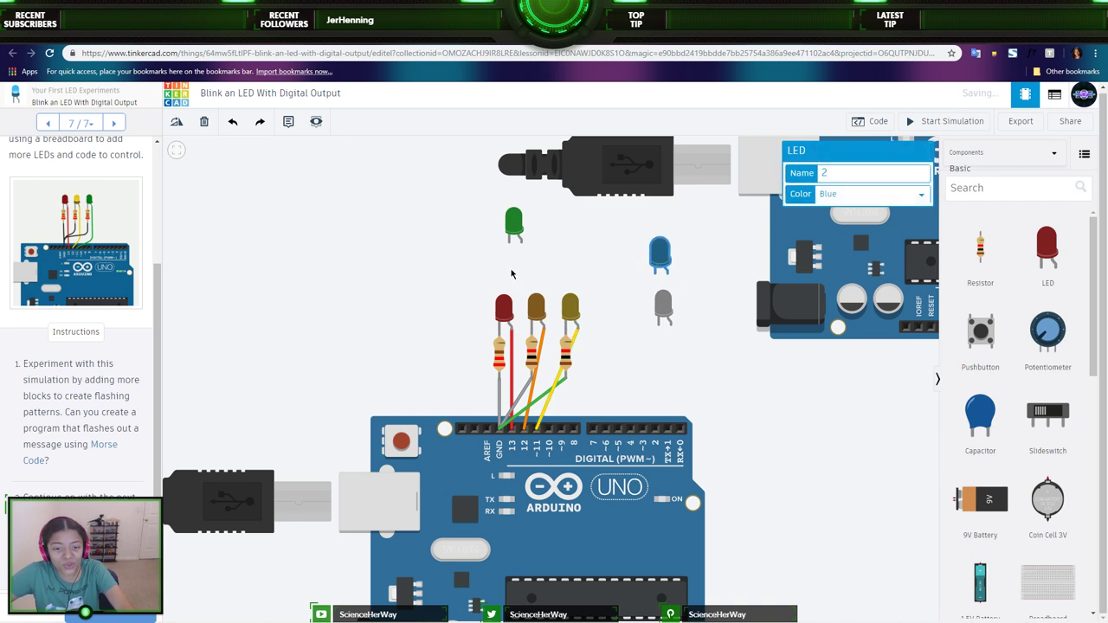
pyautogui.moveTo(511, 235); pyautogui.dragTo(601, 310)
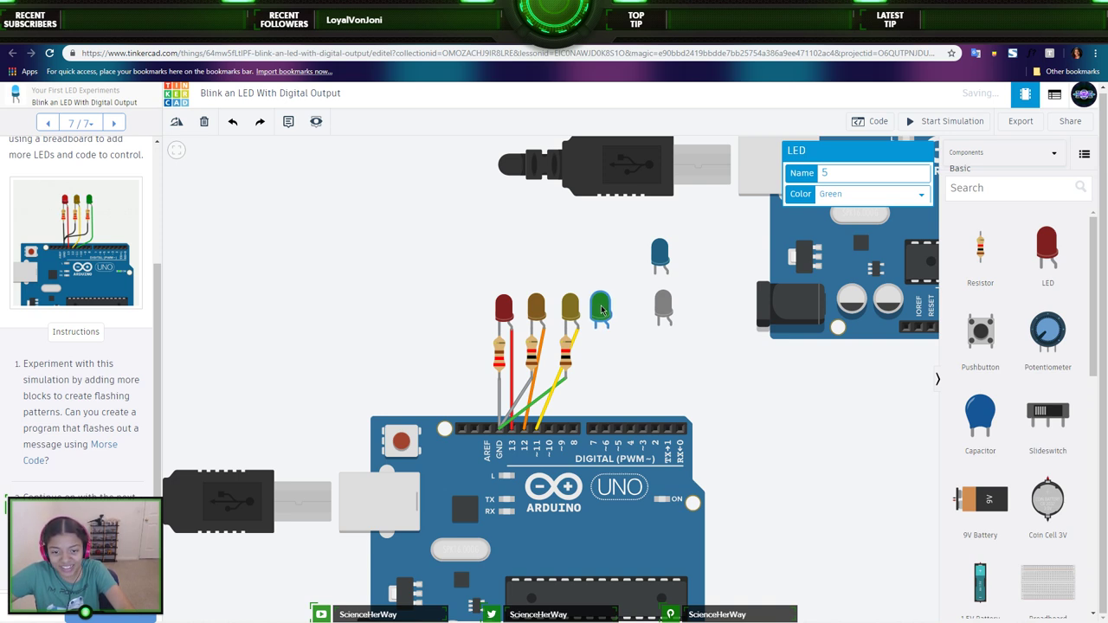
pyautogui.moveTo(1002, 274); pyautogui.dragTo(603, 374)
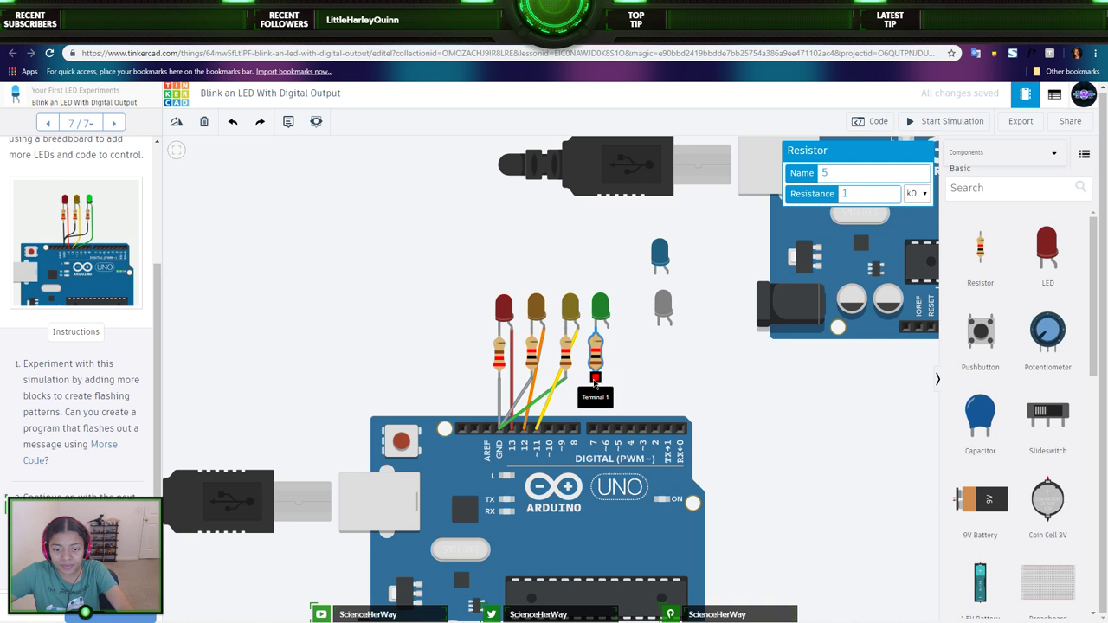
# - Wire the green LED's resistor to GND, coloring that wire and the yellow LED's GND wire grey
pyautogui.click(597, 374)
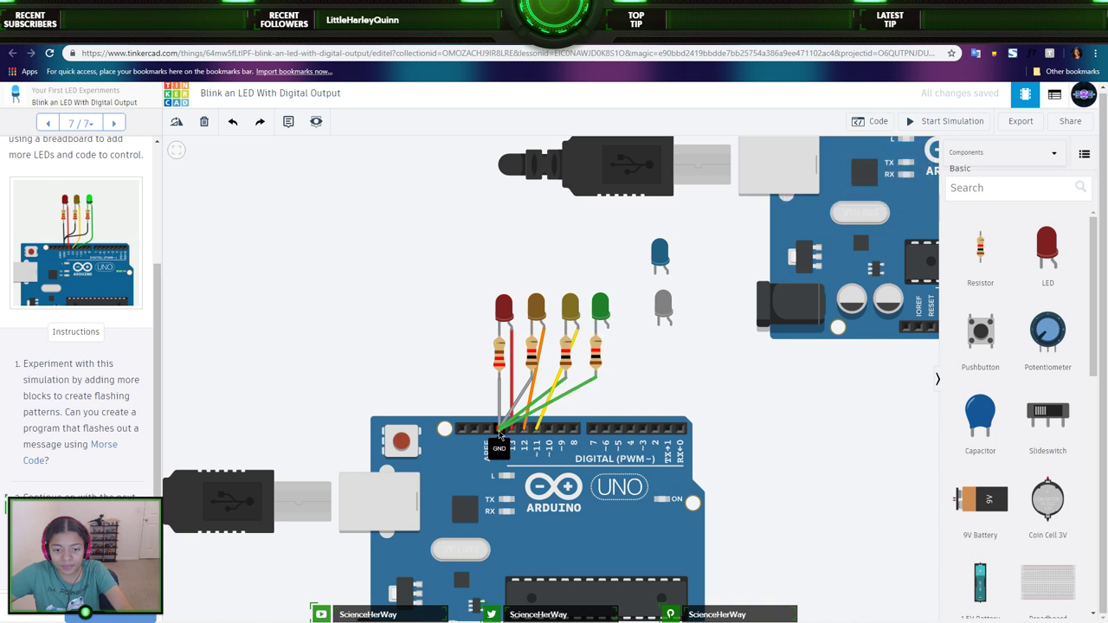
pyautogui.click(498, 430)
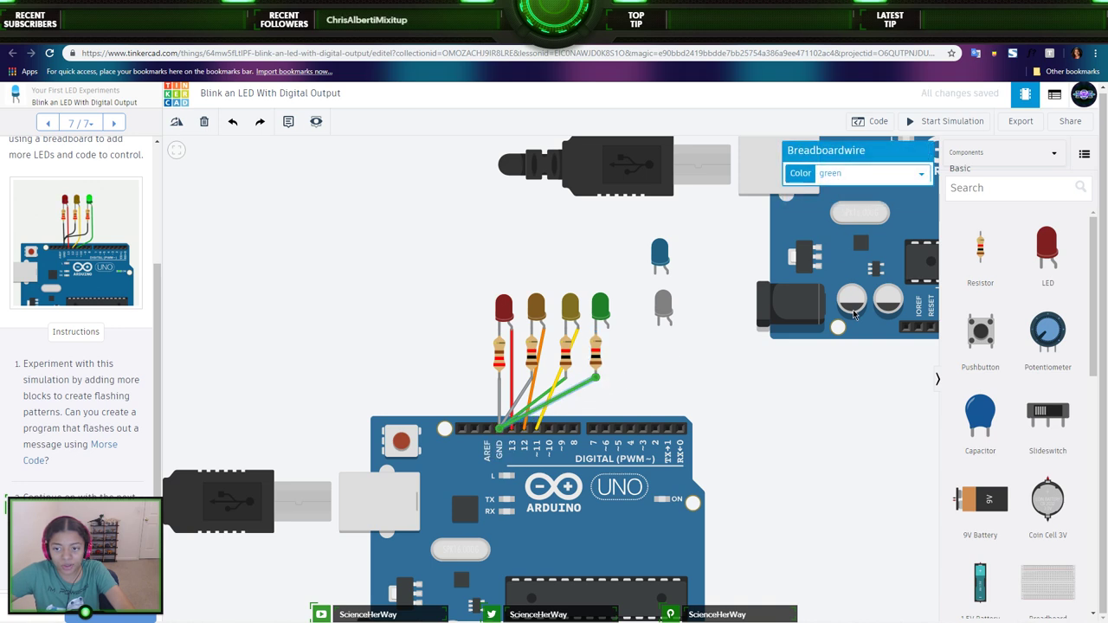
pyautogui.press('8')
pyautogui.hotkey('ctrl', 'z')
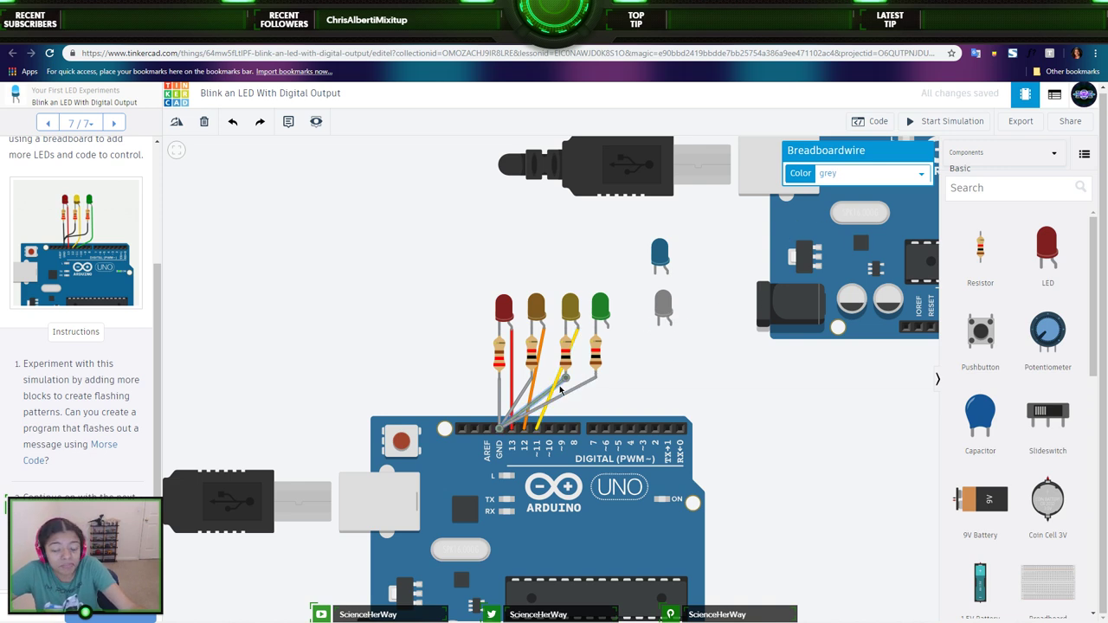
pyautogui.hotkey('ctrl', 'z')
# - Connect the green LED's anode to pin 10 with a green wire and place the blue LED beside it
pyautogui.click(608, 330)
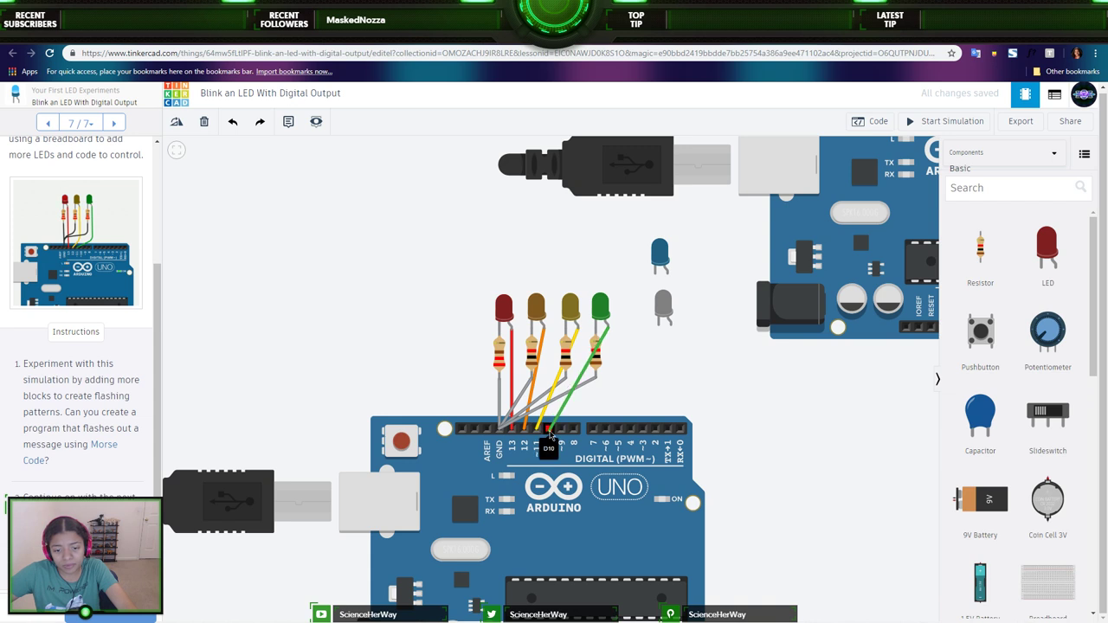
pyautogui.click(548, 428)
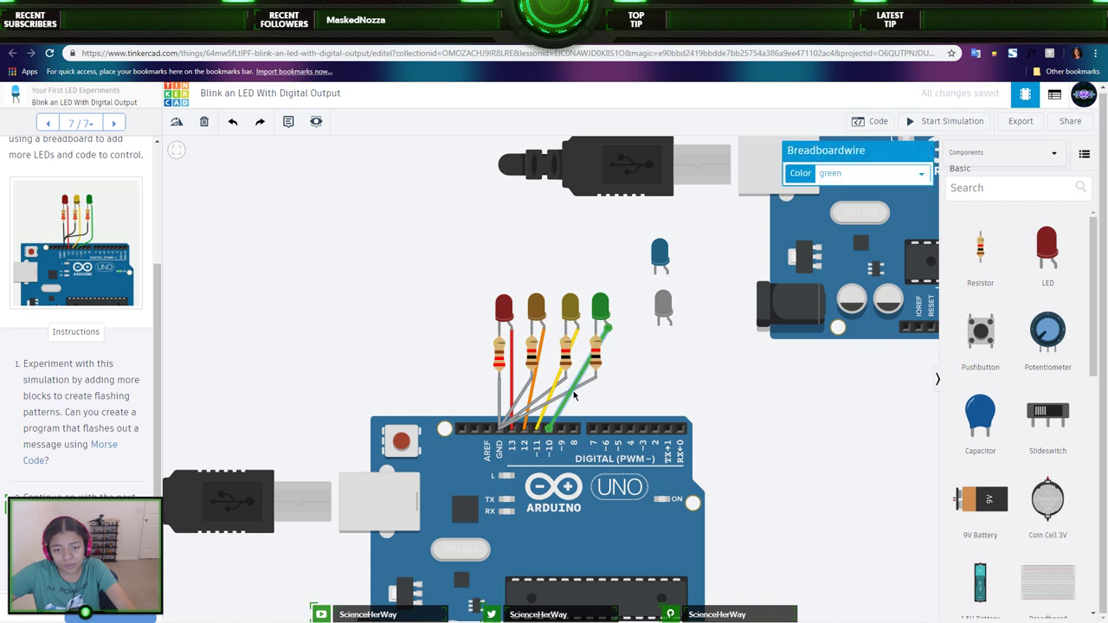
pyautogui.click(664, 252)
pyautogui.moveTo(649, 301); pyautogui.dragTo(631, 301)
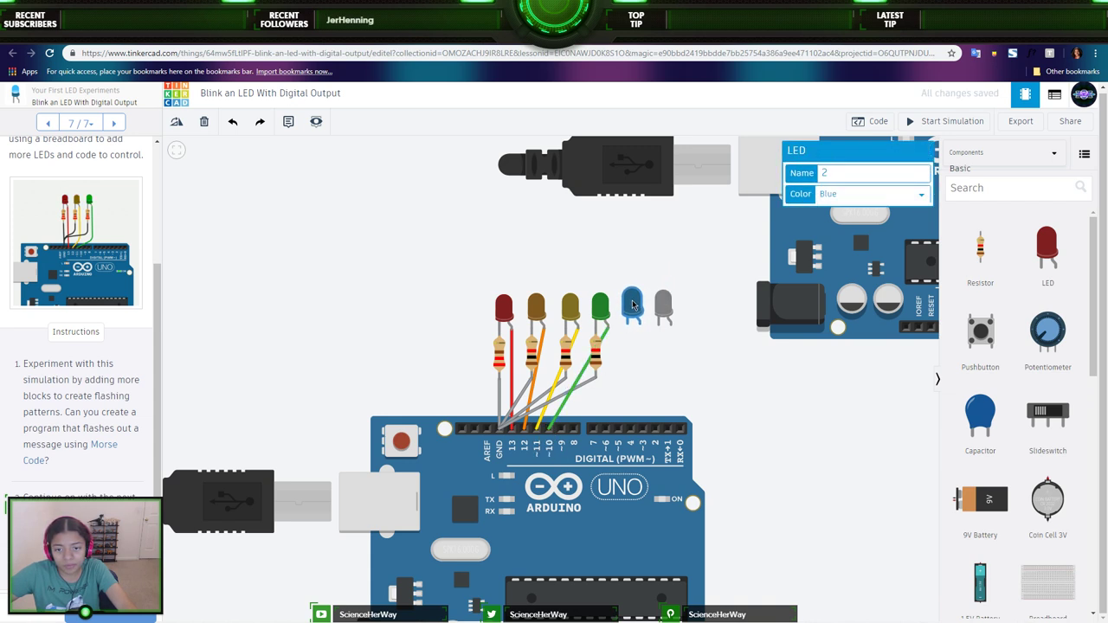
pyautogui.click(624, 325)
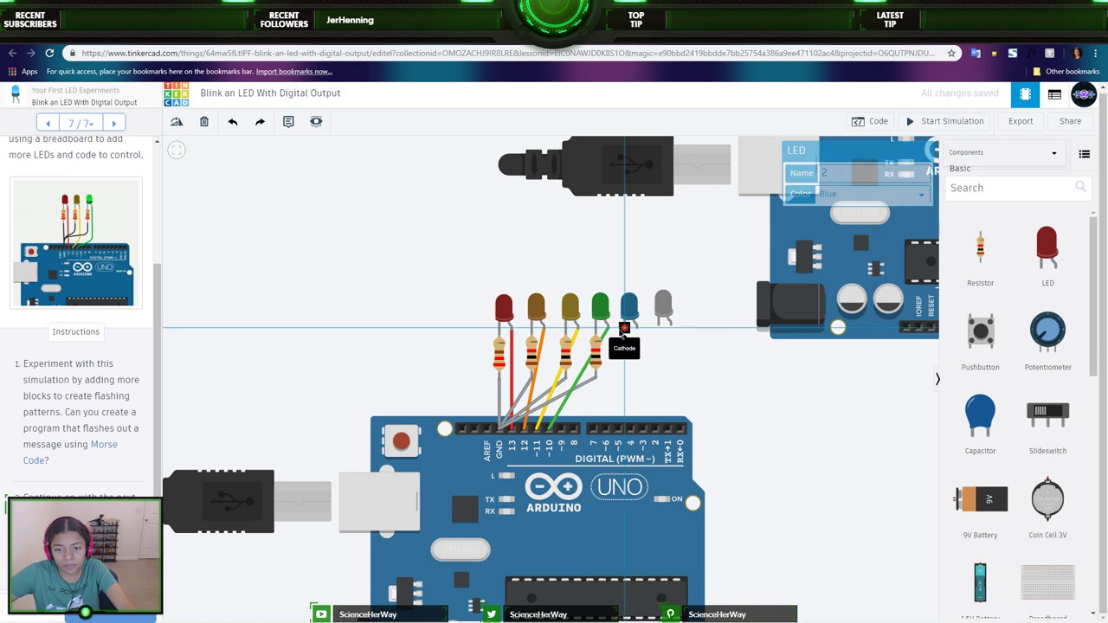
pyautogui.click(500, 428)
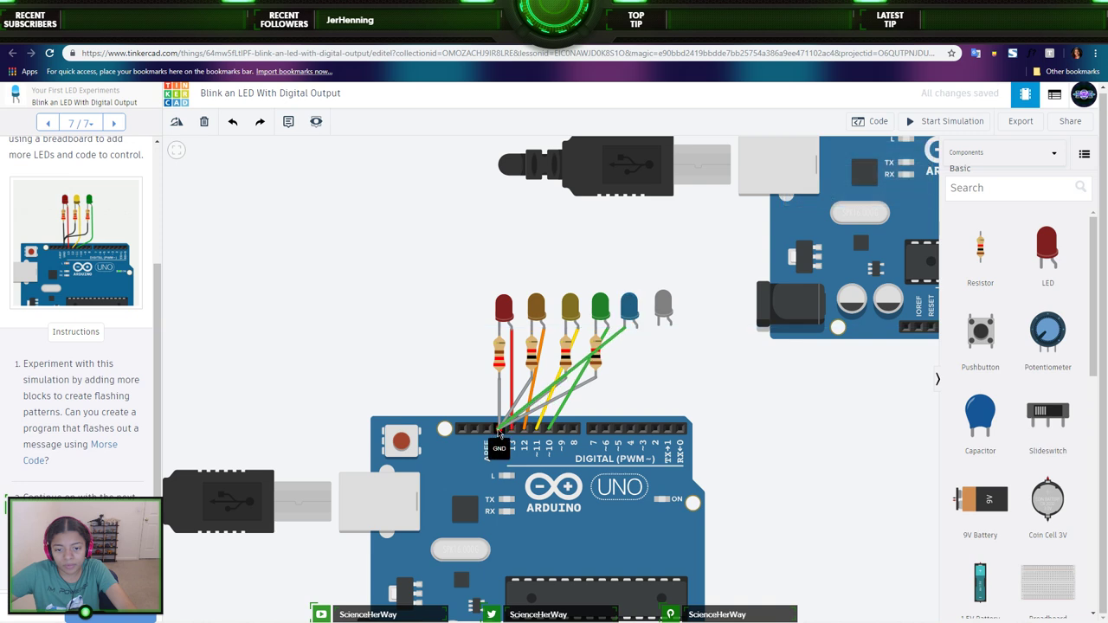
pyautogui.click(618, 352)
# - Attach a resistor to the blue LED's cathode and wire its free end to GND with a grey wire
pyautogui.moveTo(980, 251); pyautogui.dragTo(622, 342)
pyautogui.click(625, 375)
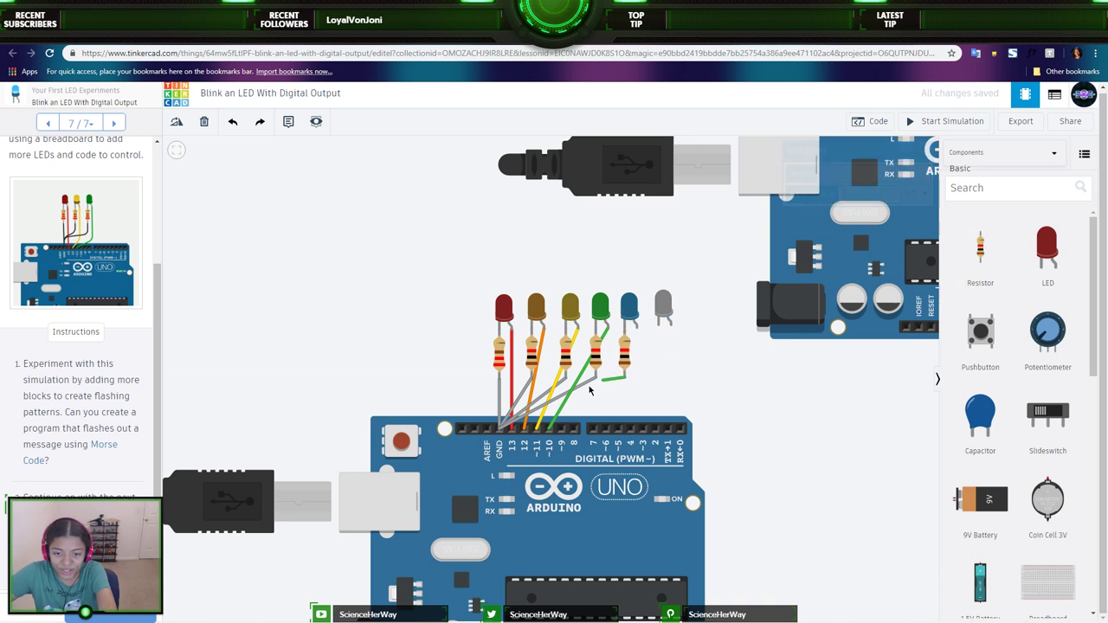
pyautogui.click(561, 428)
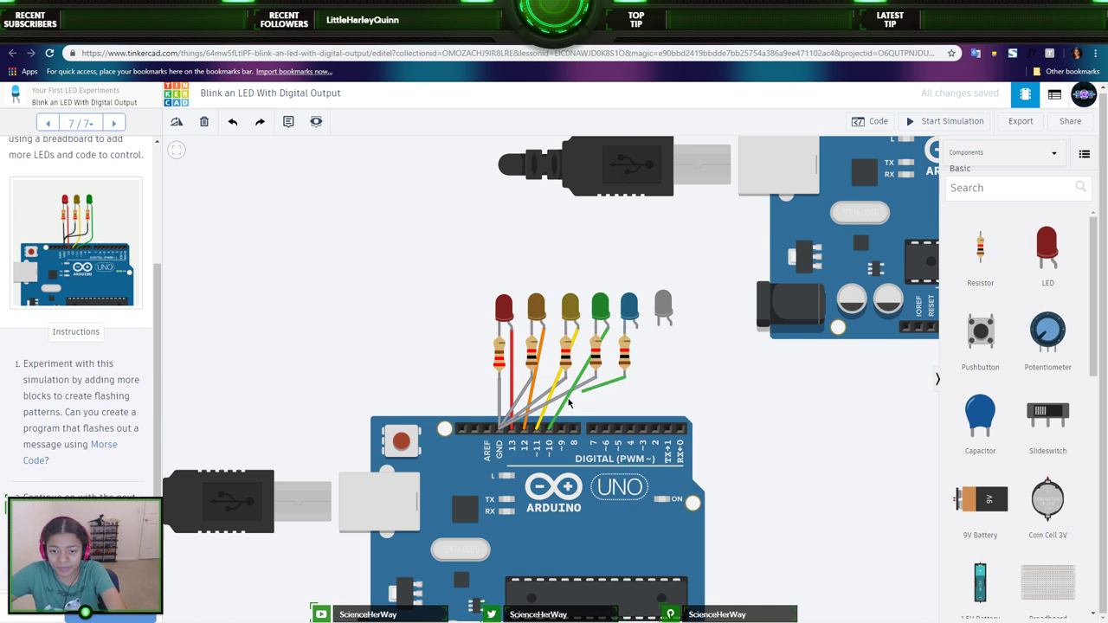
pyautogui.click(500, 427)
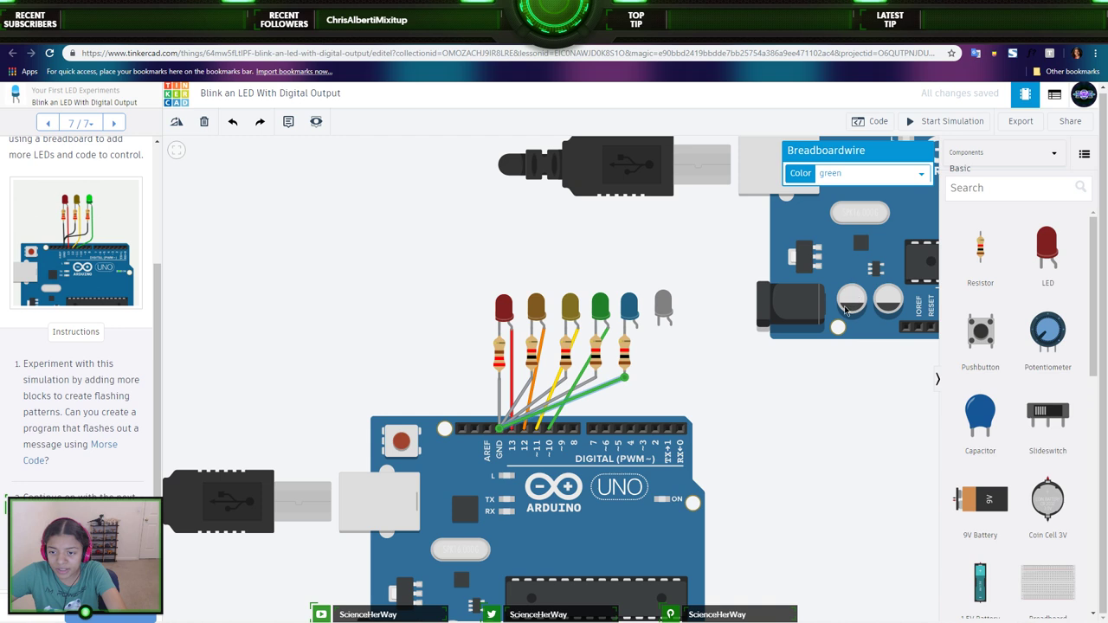
# - Connect the blue LED's anode to pin 9 with a blue wire
pyautogui.click(637, 327)
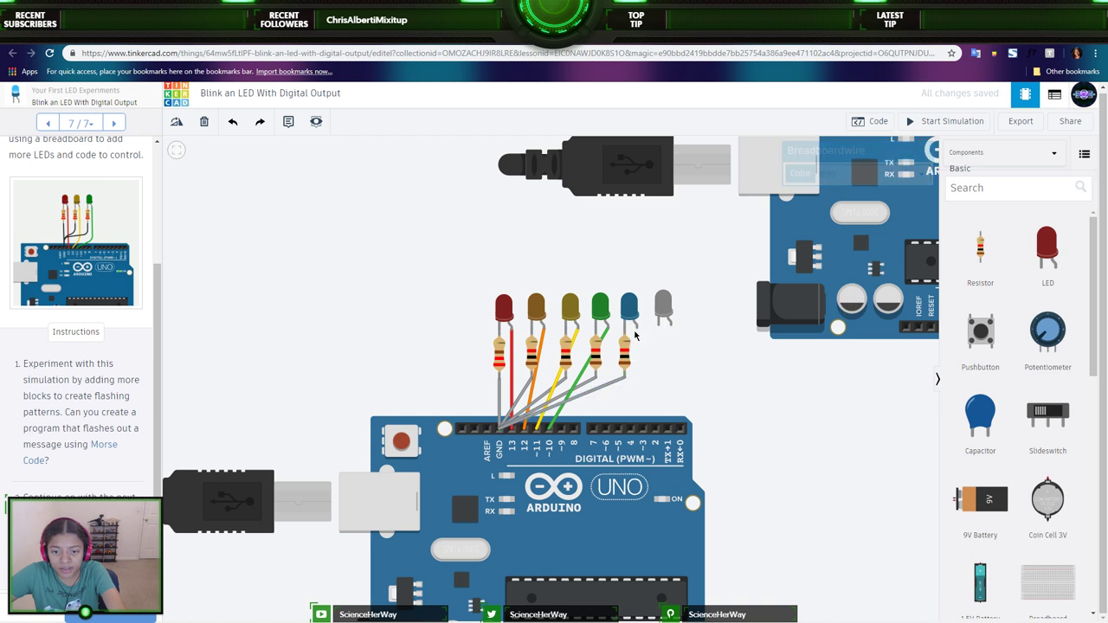
pyautogui.click(570, 430)
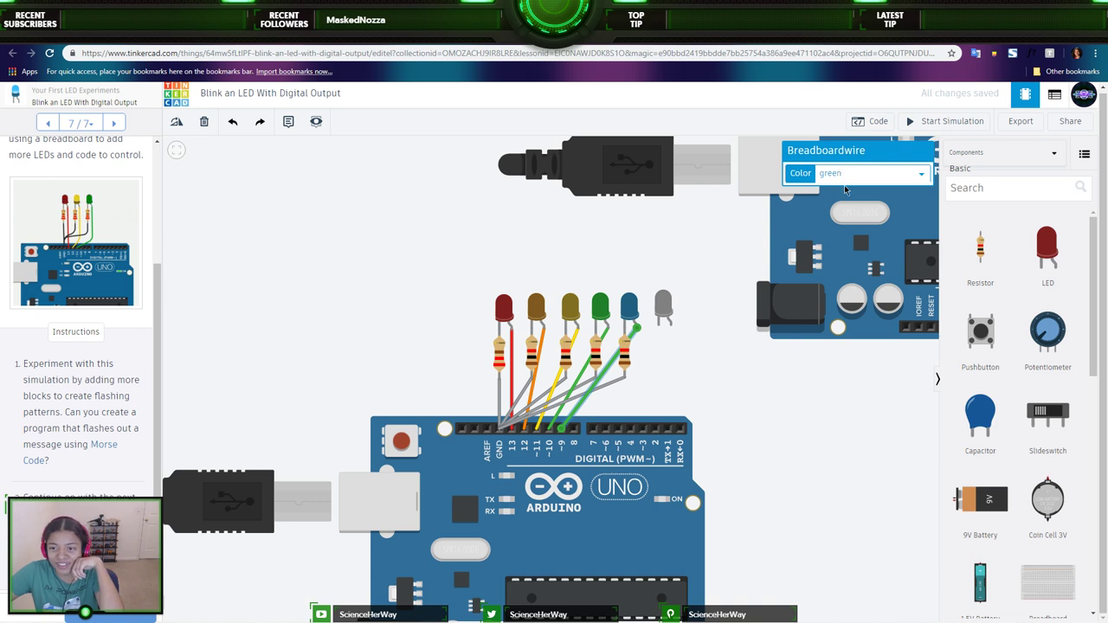
pyautogui.click(837, 266)
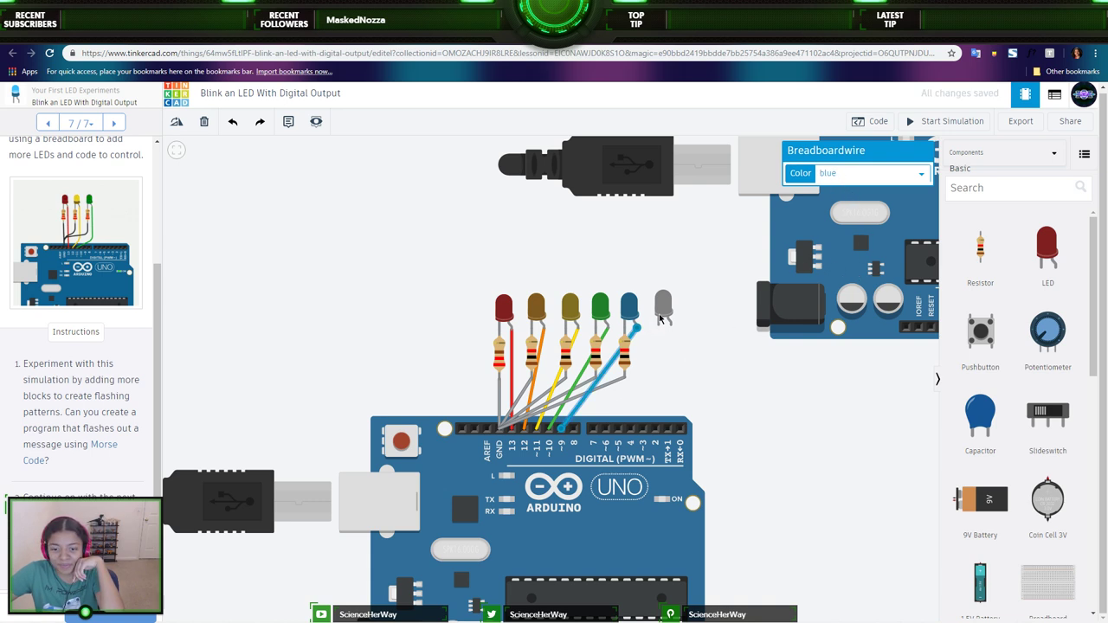
pyautogui.click(661, 322)
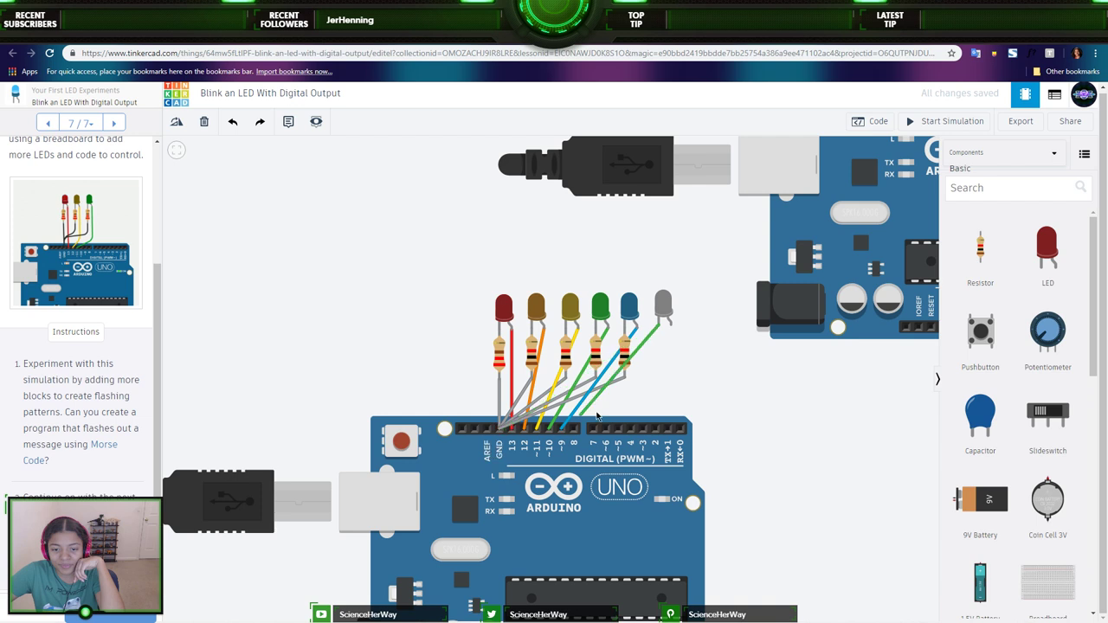
pyautogui.click(667, 372)
pyautogui.press('Escape')
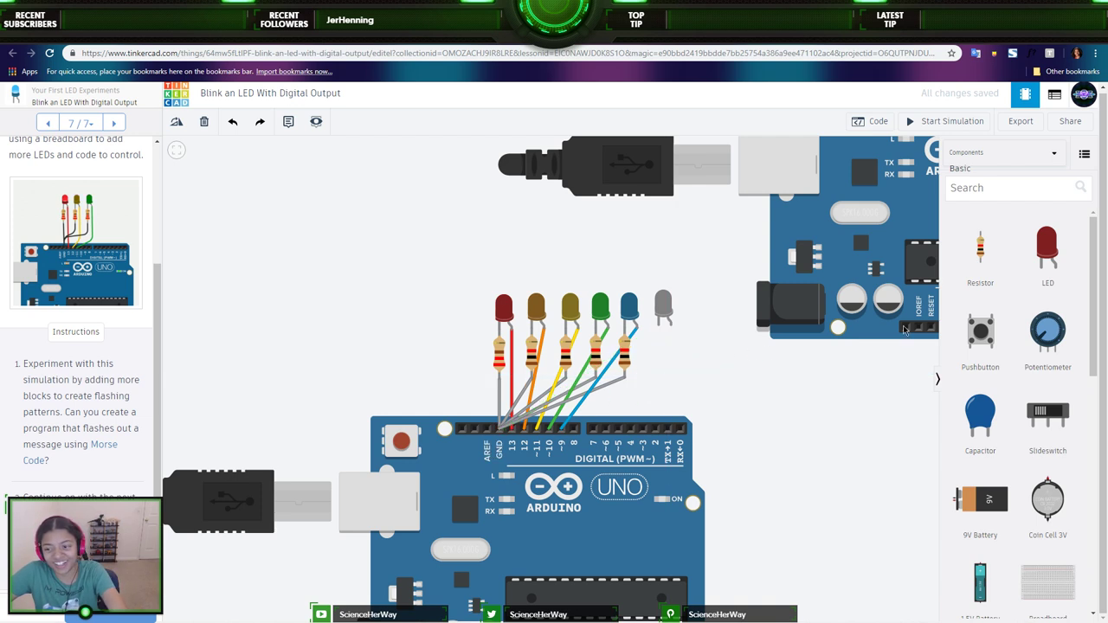
# - Attach a resistor to the cathode of the white LED ending the row and wire it to GND with a grey wire
pyautogui.moveTo(983, 256); pyautogui.dragTo(653, 379)
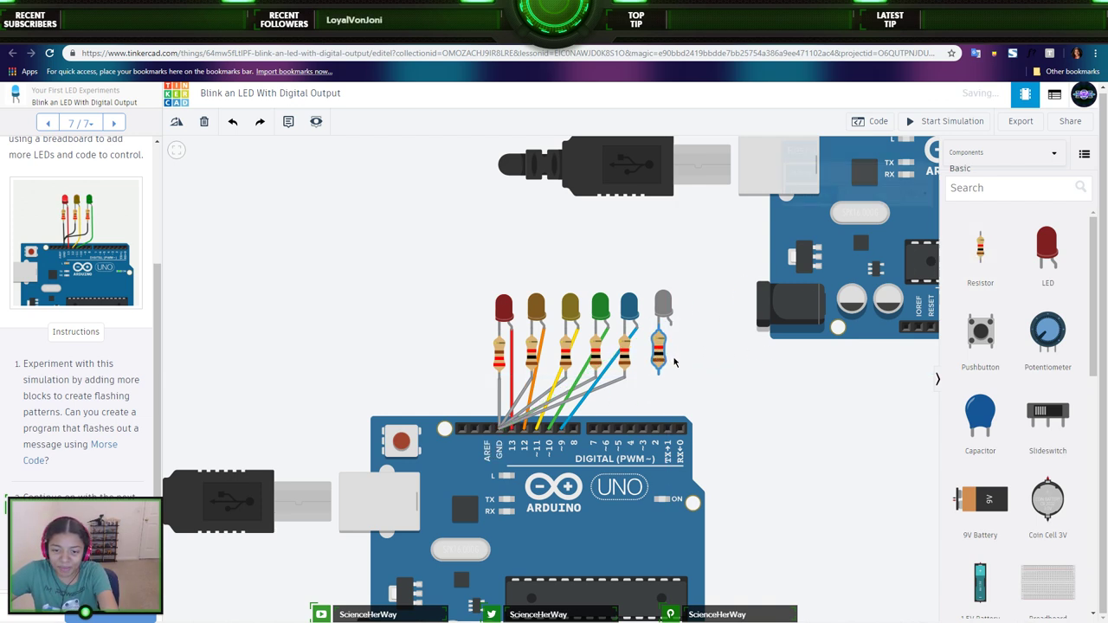
pyautogui.click(659, 372)
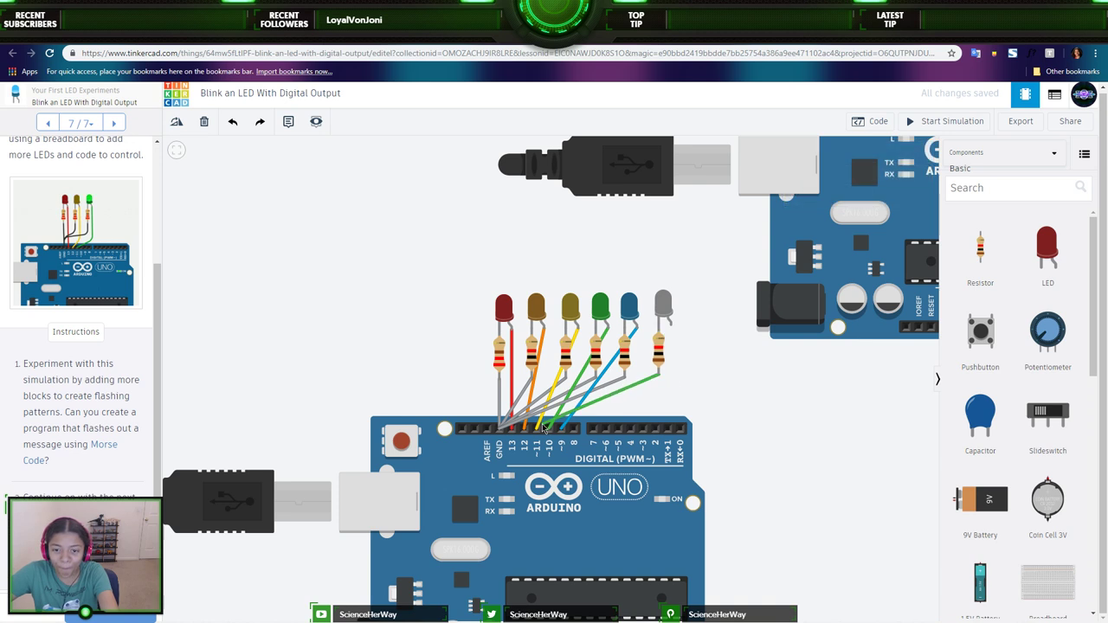
pyautogui.click(499, 433)
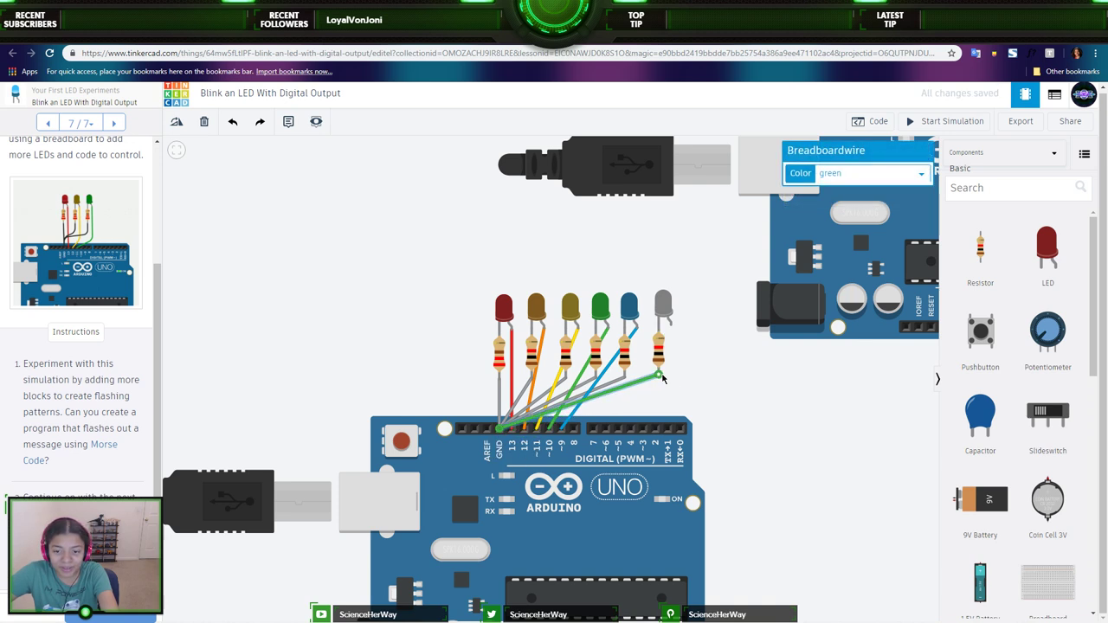
pyautogui.click(845, 177)
pyautogui.click(858, 315)
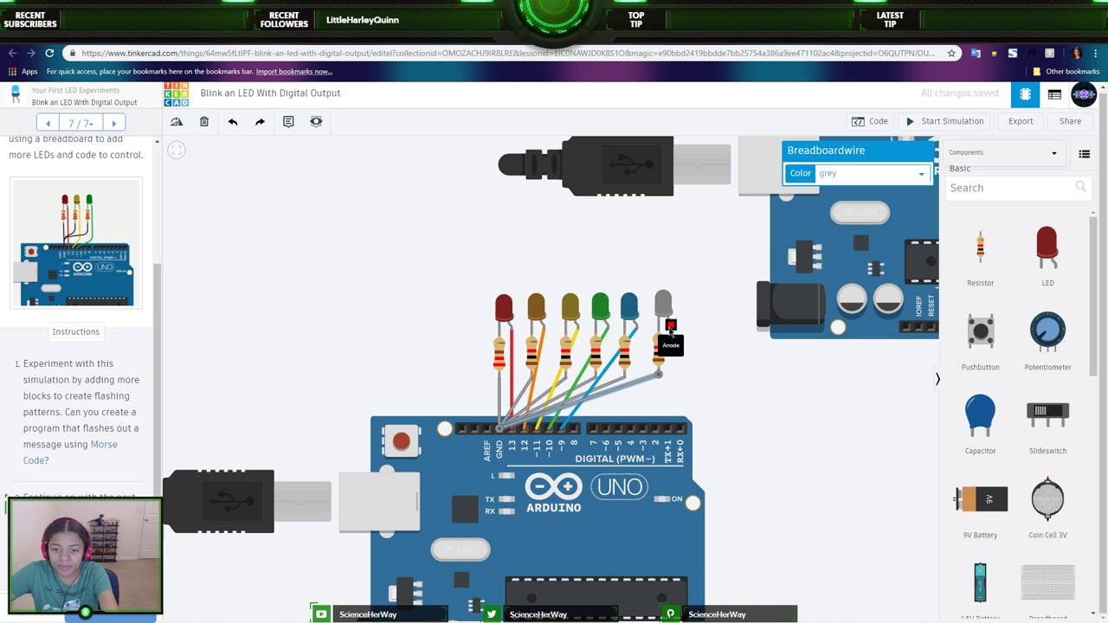
# - Connect the white LED's anode to pin 8 with a white wire
pyautogui.click(670, 327)
pyautogui.click(574, 427)
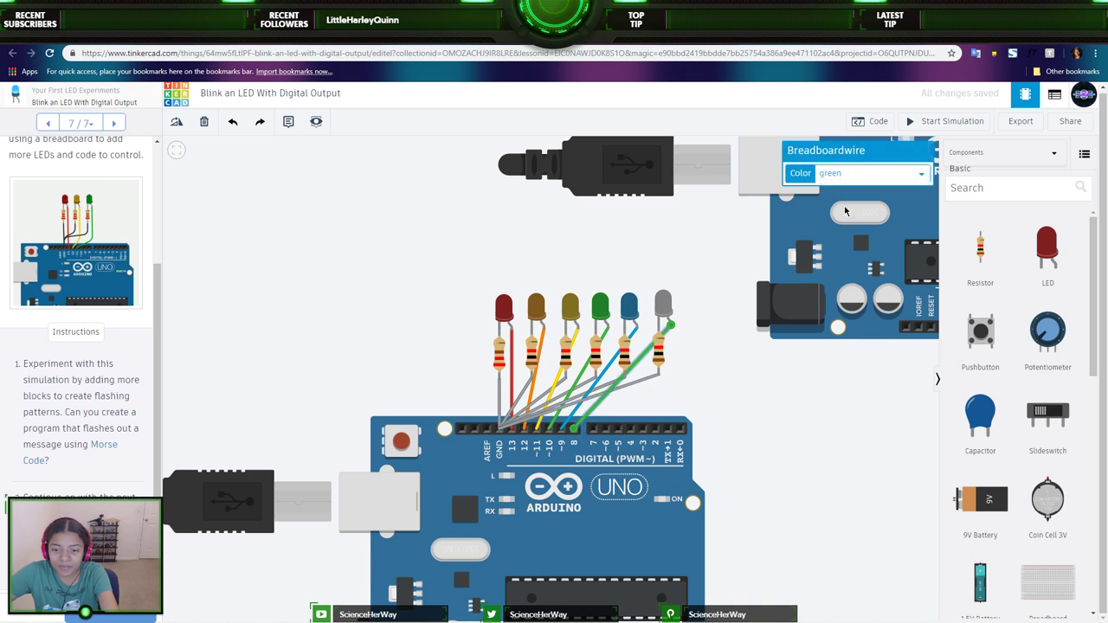
pyautogui.press('Down')
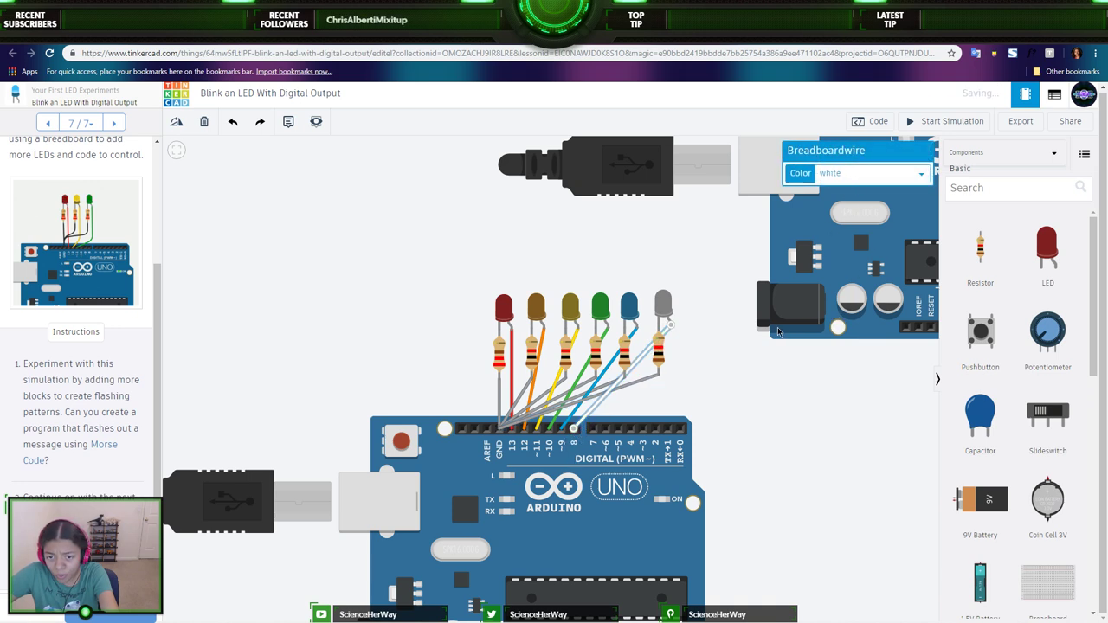
pyautogui.click(630, 376)
# - Set the resistors under the orange and yellow LEDs to 220 Ω each
pyautogui.click(531, 350)
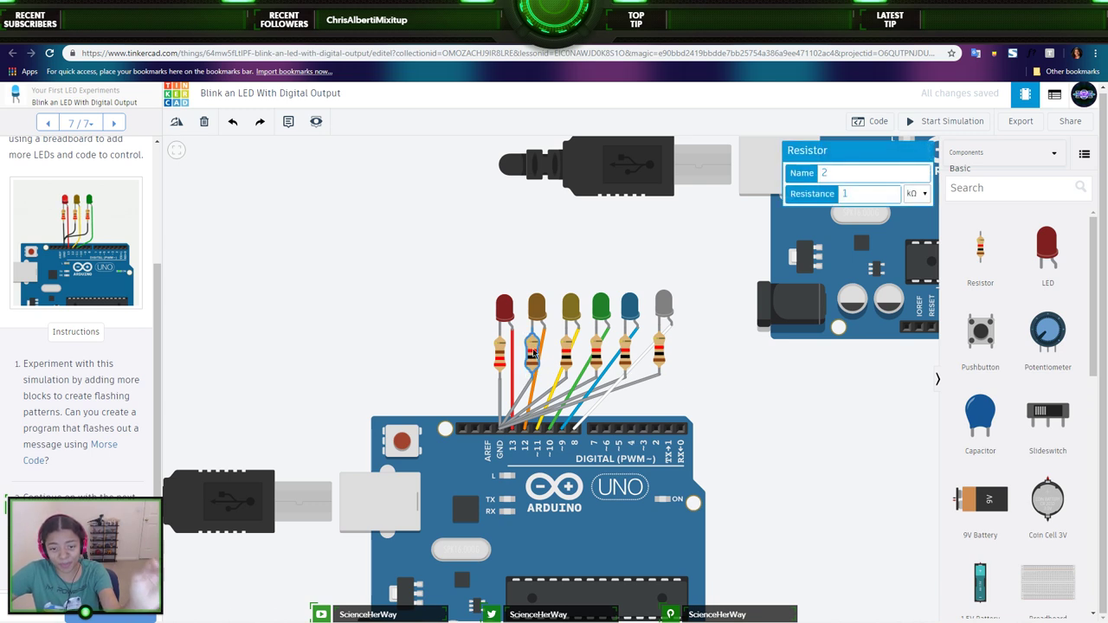
pyautogui.moveTo(855, 197); pyautogui.dragTo(803, 205)
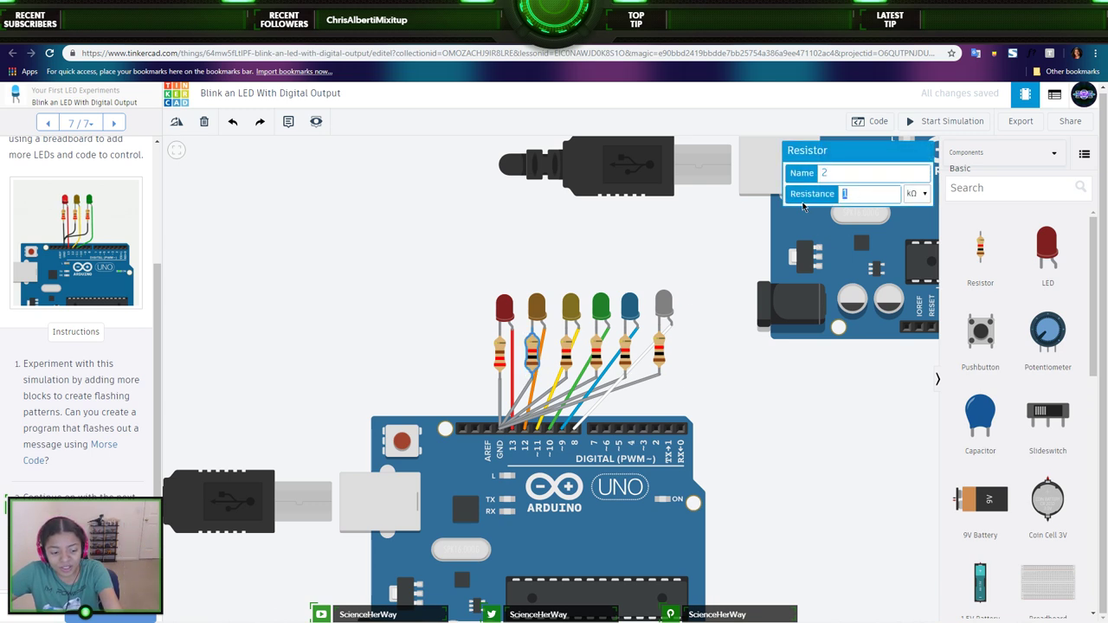
pyautogui.write('220')
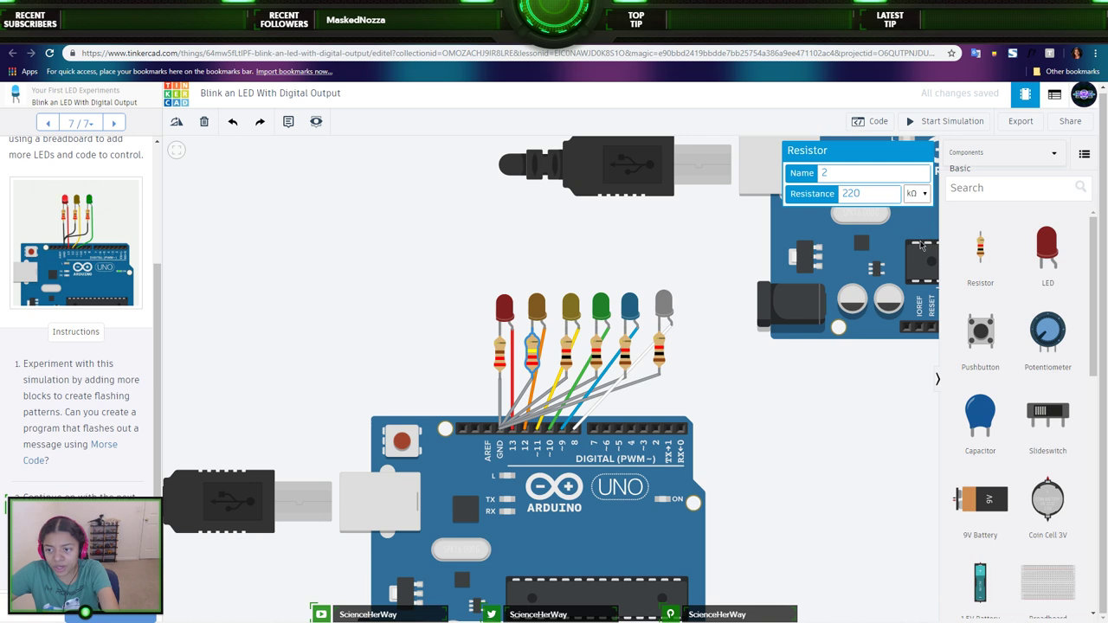
pyautogui.click(921, 246)
pyautogui.click(569, 364)
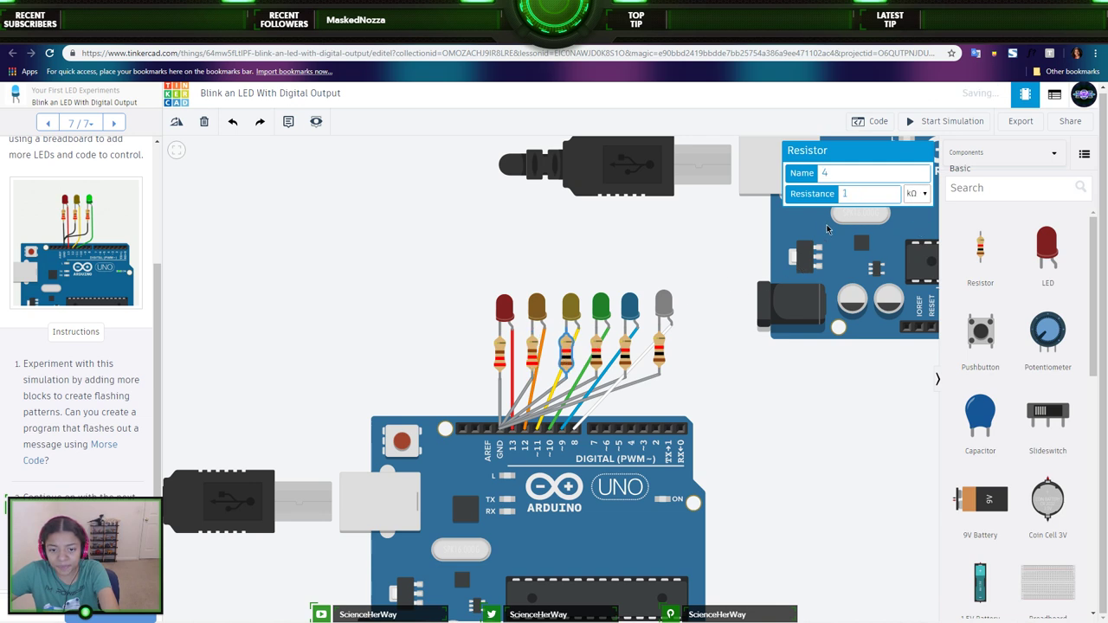
pyautogui.write('220')
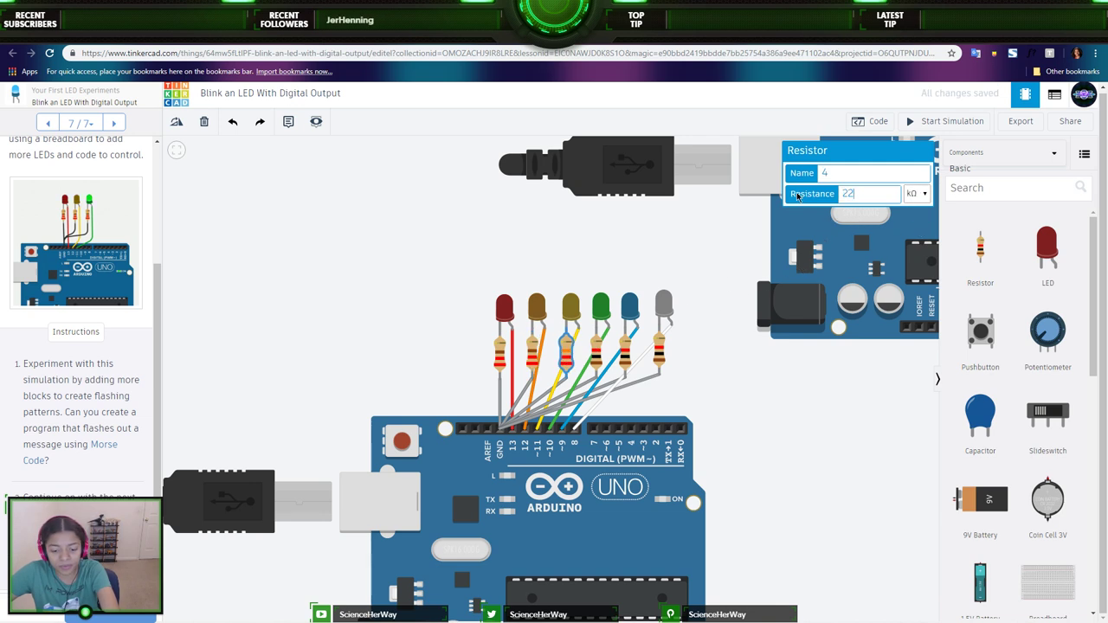
# - Set the resistors under the green and blue LEDs to 220 Ω each
pyautogui.click(600, 359)
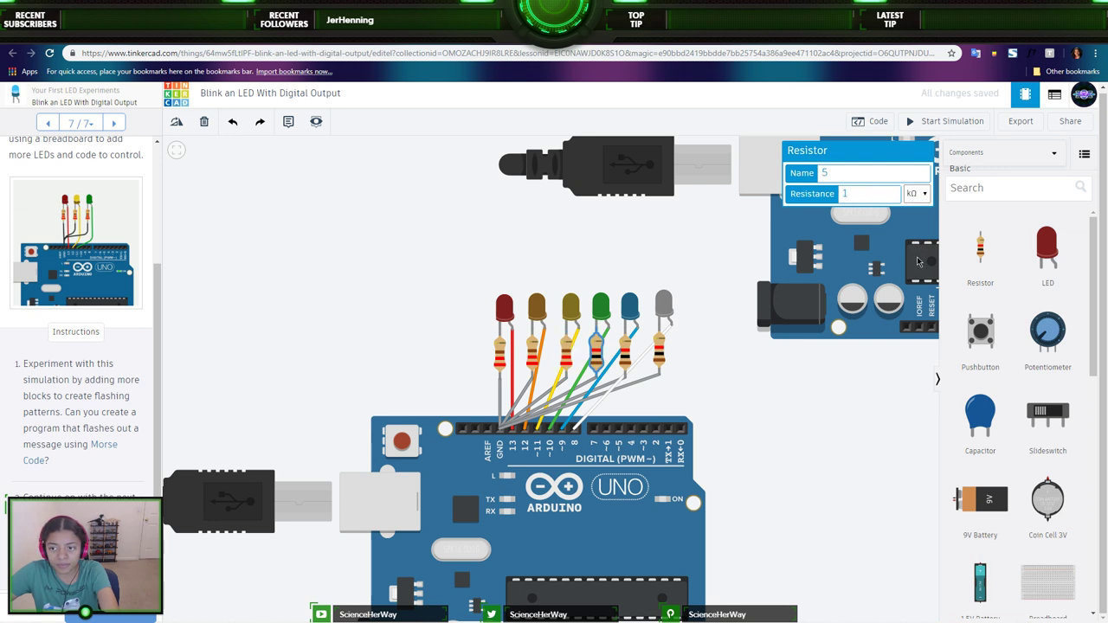
pyautogui.click(841, 194)
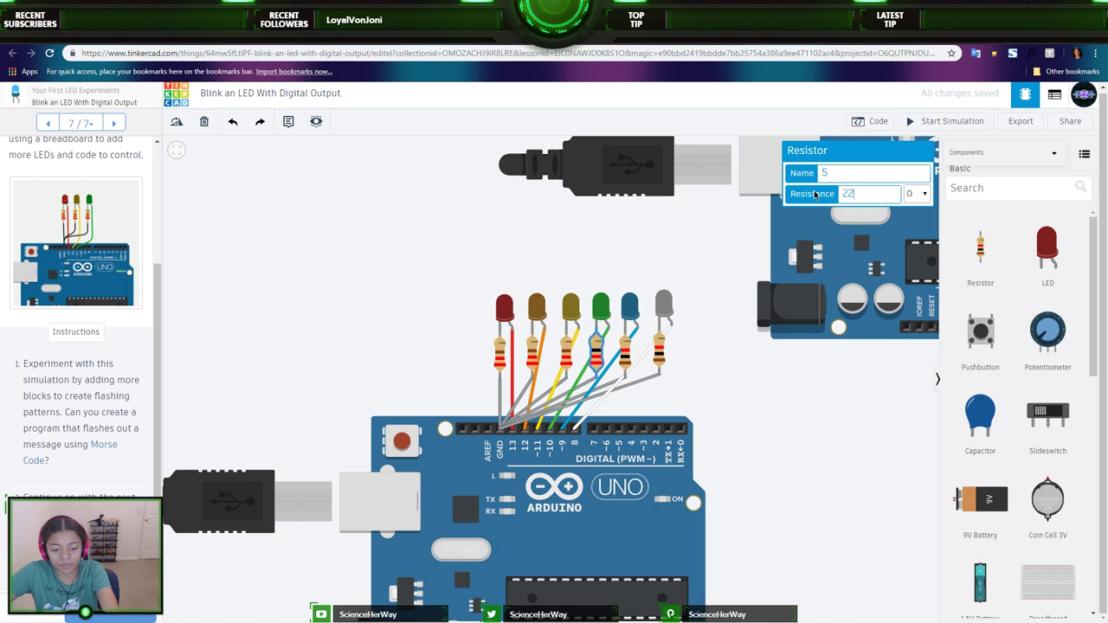
pyautogui.click(628, 350)
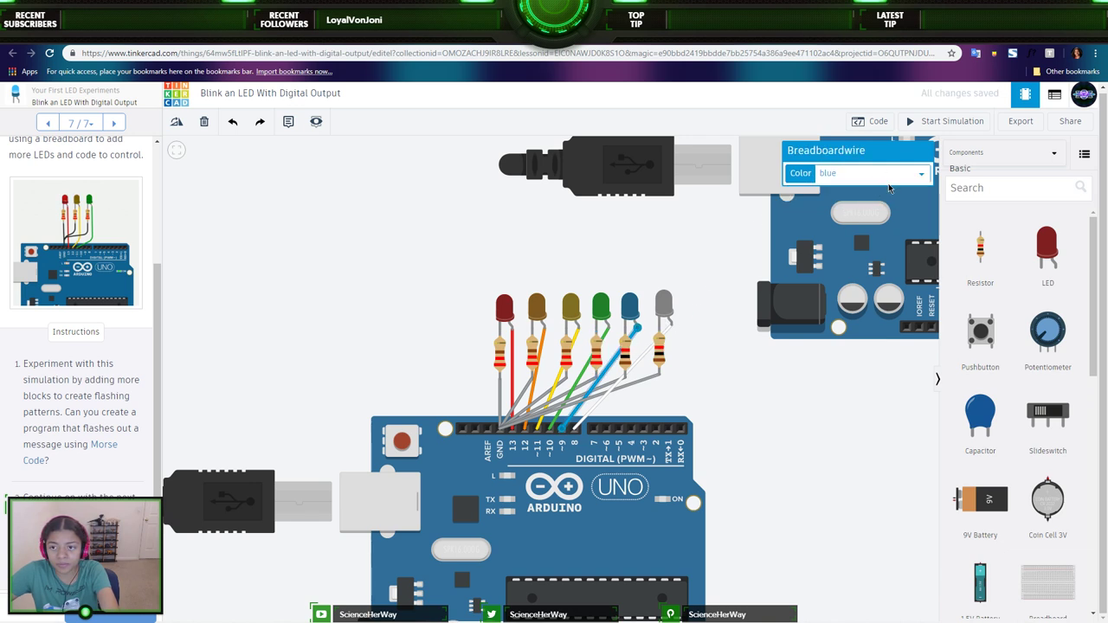
pyautogui.click(625, 359)
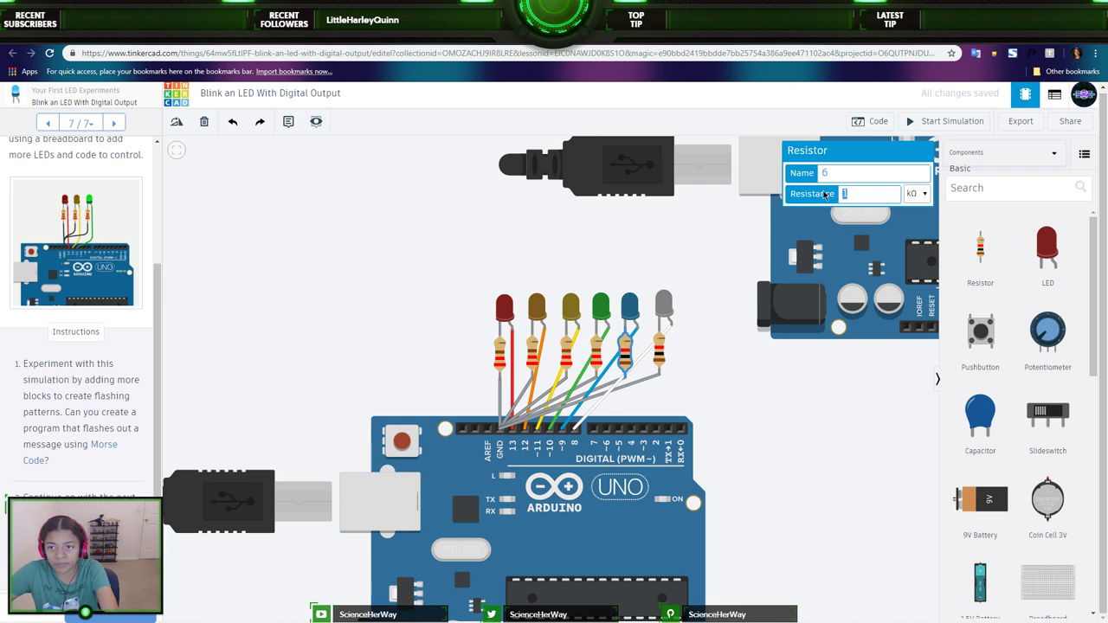
pyautogui.write('220')
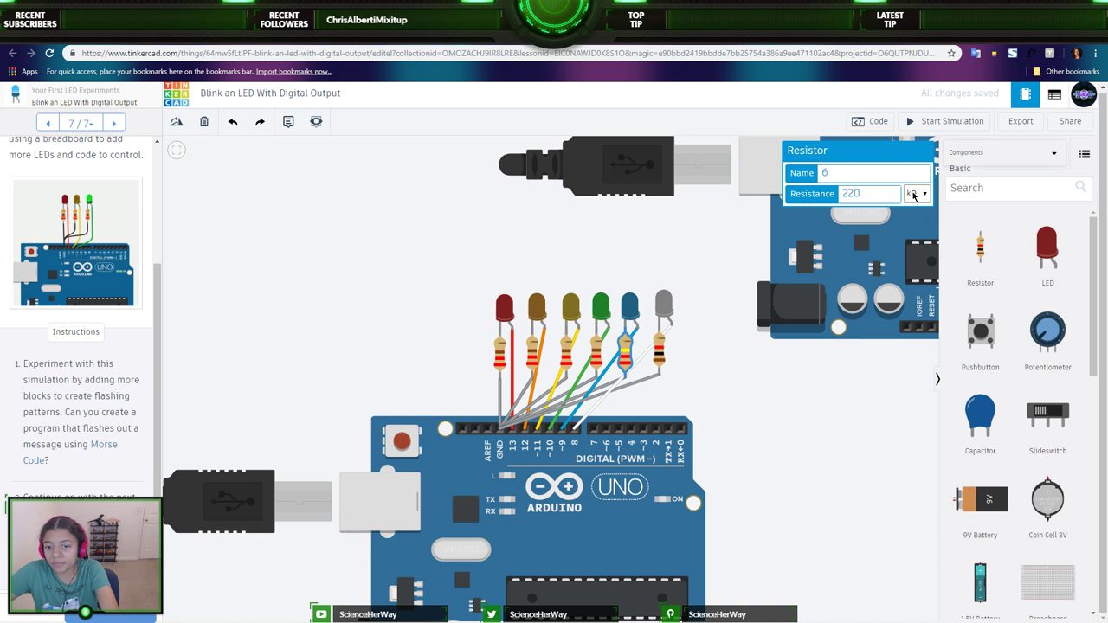
# - Set the resistor under the white LED to 220 Ω and deselect it
pyautogui.click(662, 358)
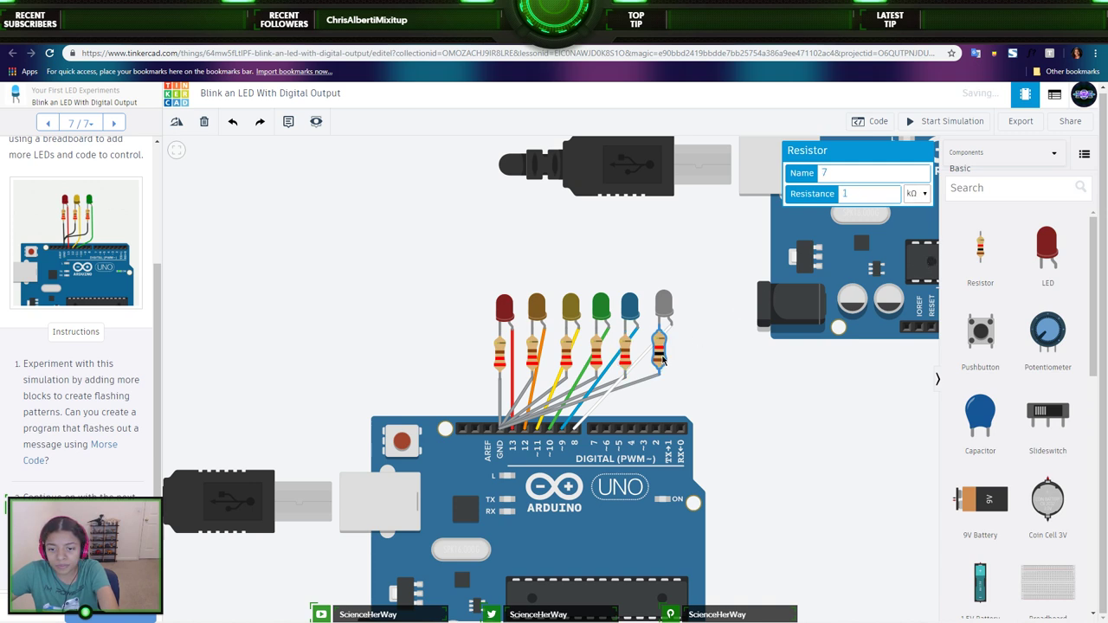
pyautogui.write('220')
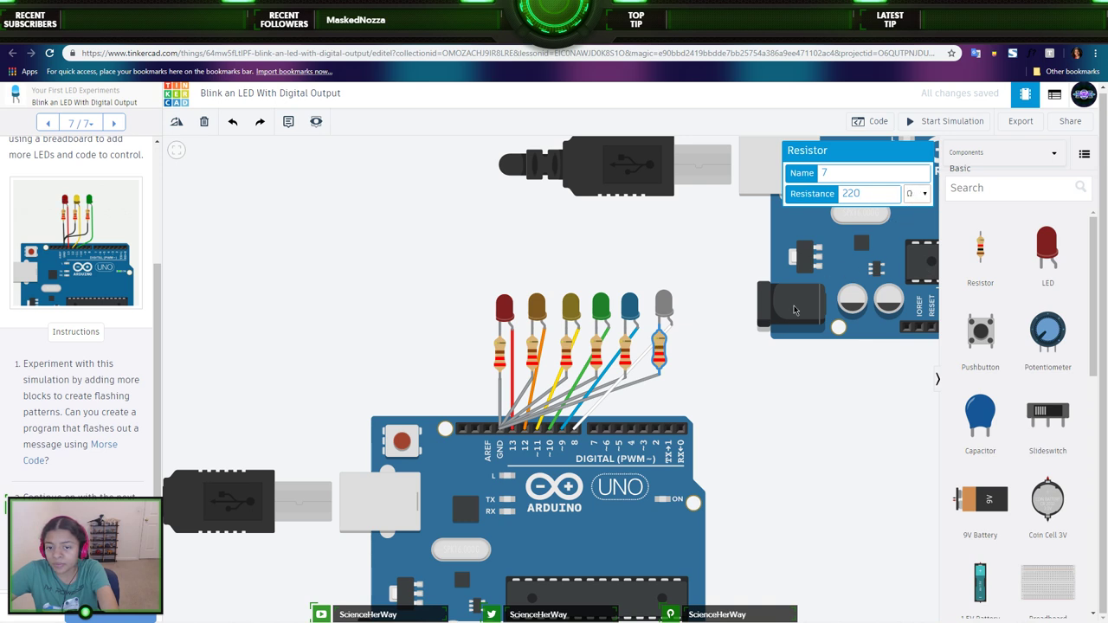
pyautogui.click(740, 364)
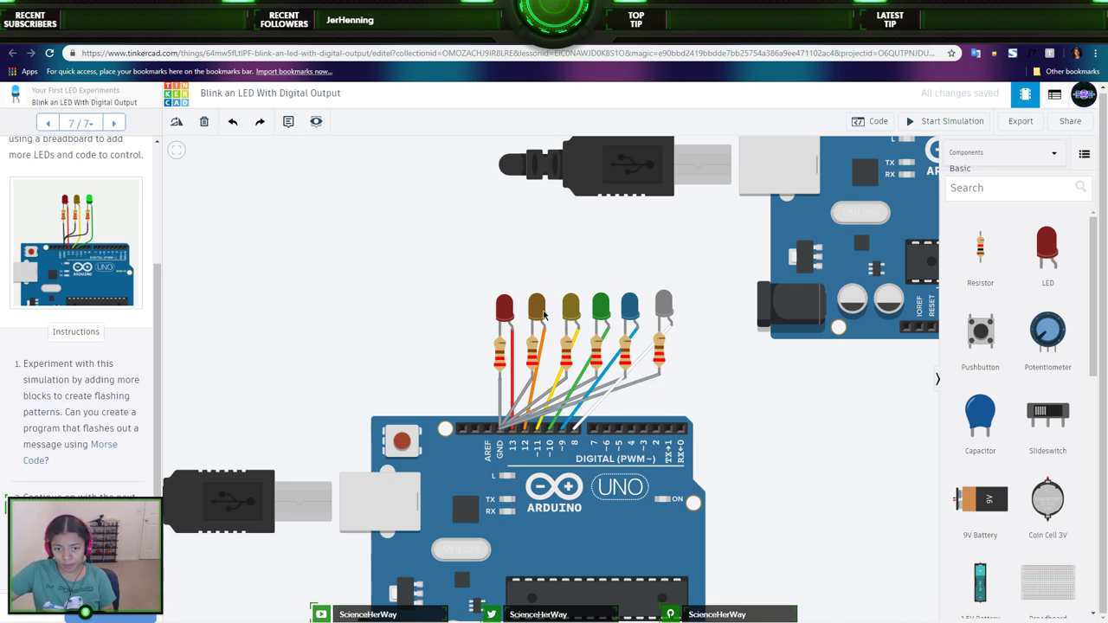
# - Open the block code of the Arduino that the LEDs are wired to
pyautogui.click(429, 481)
pyautogui.click(870, 122)
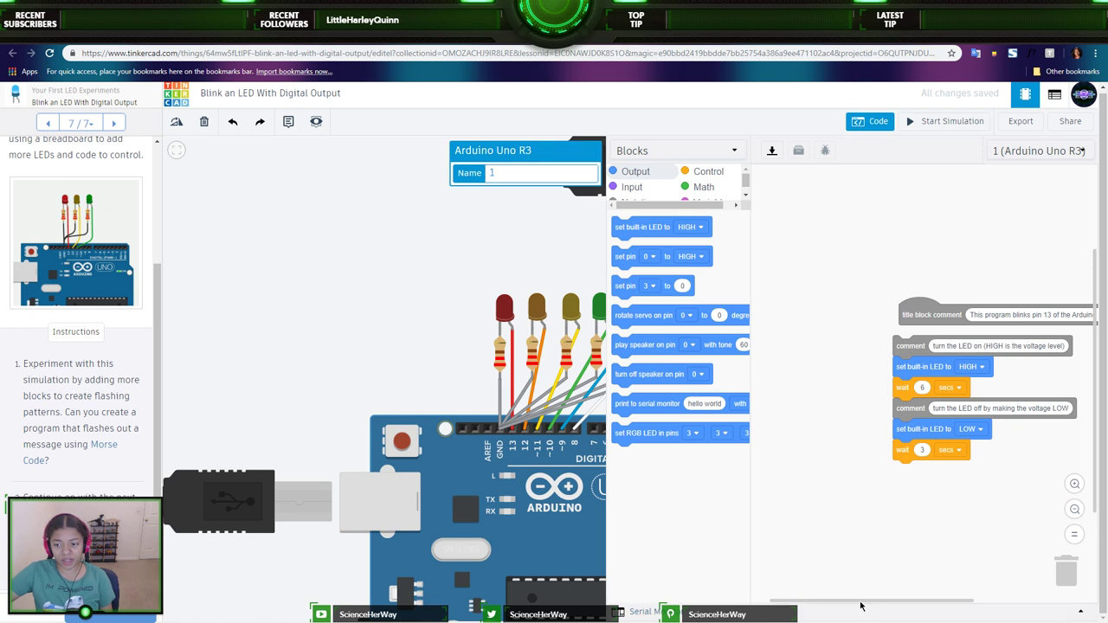
pyautogui.moveTo(855, 604); pyautogui.dragTo(883, 600)
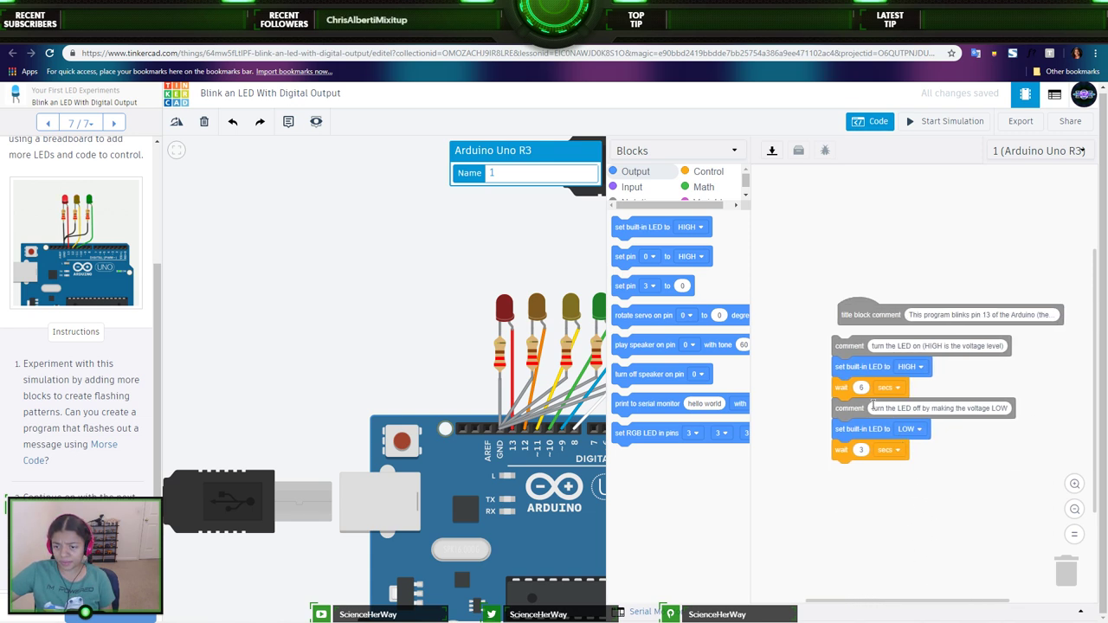
pyautogui.click(701, 173)
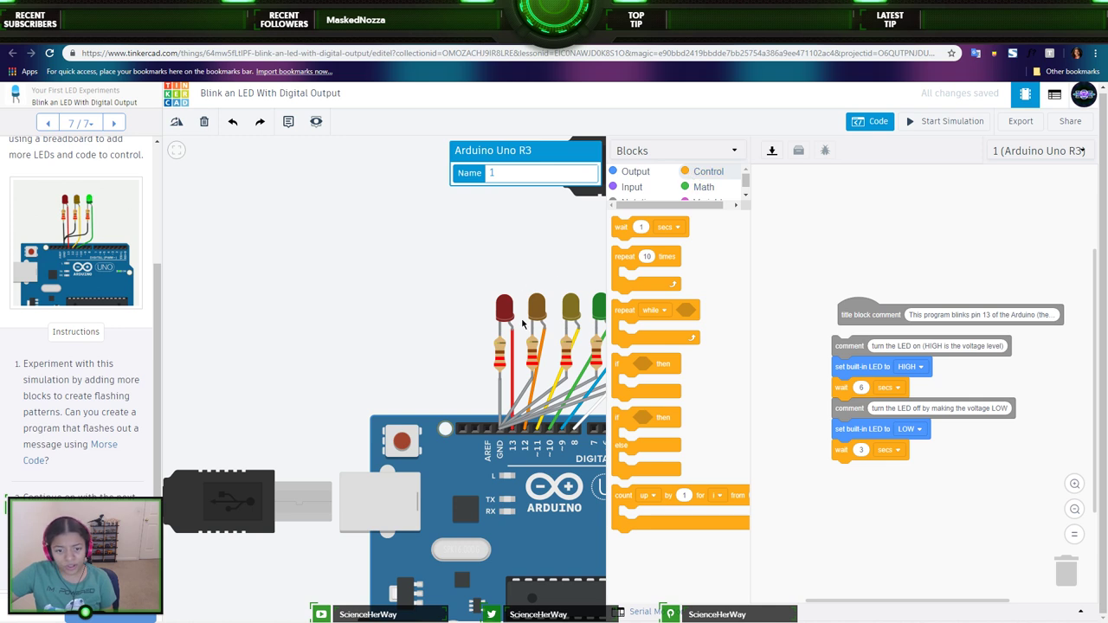
pyautogui.click(387, 350)
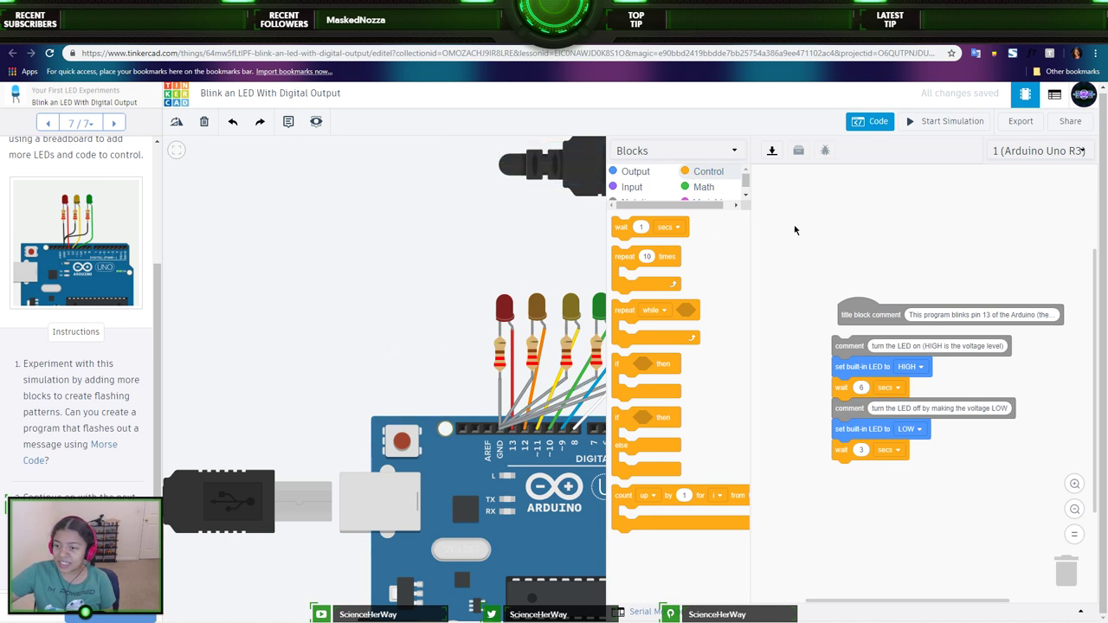
# - Run the simulation to check how the LEDs respond to the existing blink program, and stop it
pyautogui.click(951, 122)
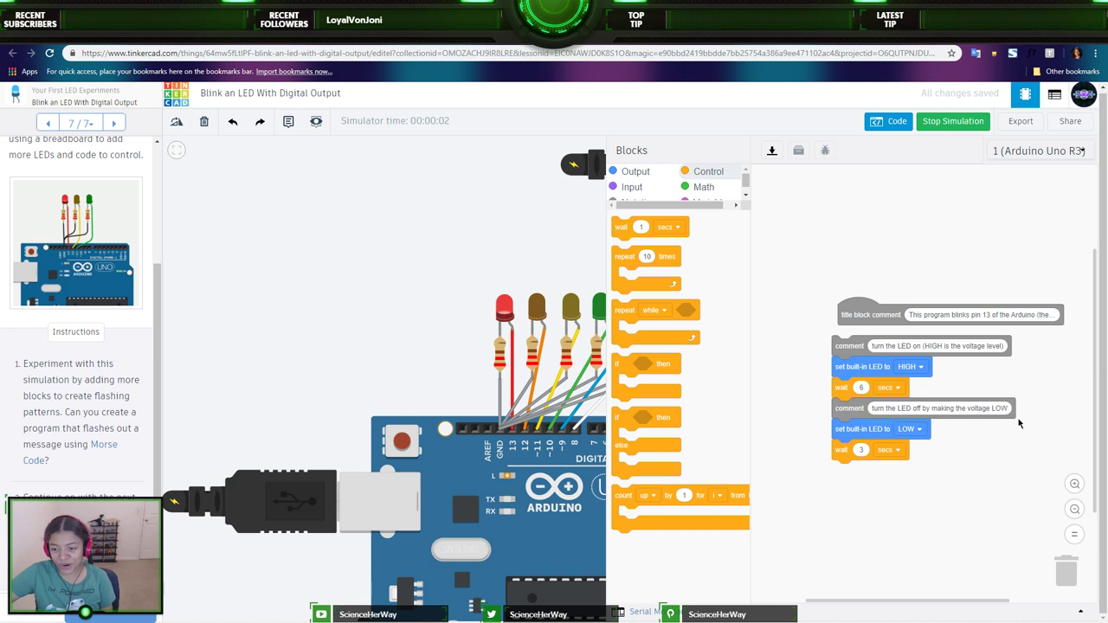
pyautogui.click(636, 173)
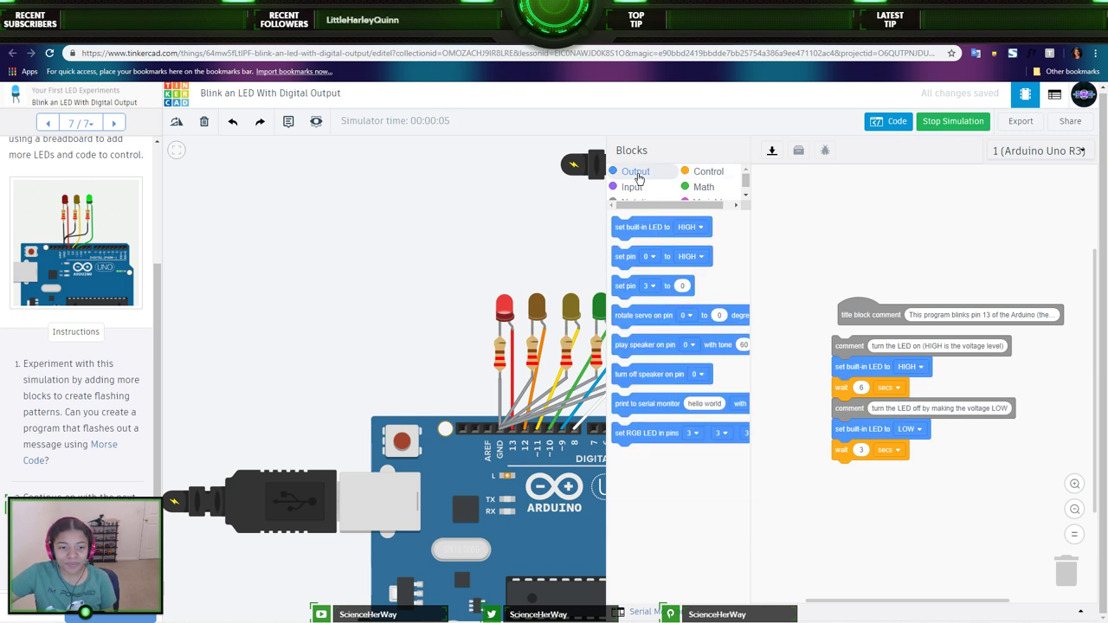
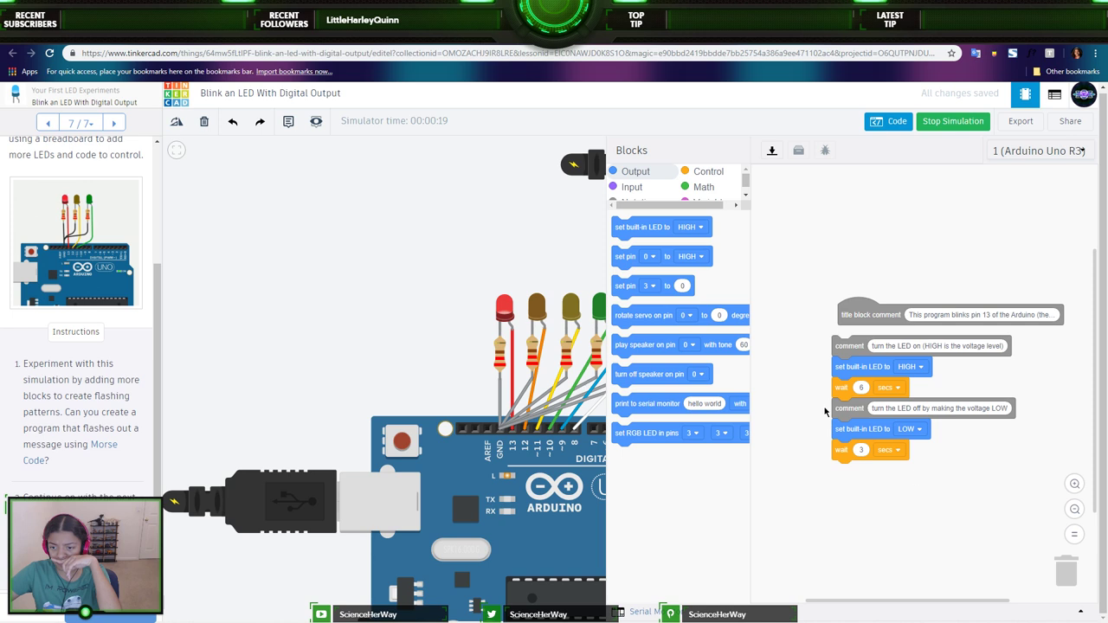
pyautogui.moveTo(841, 391); pyautogui.dragTo(845, 429)
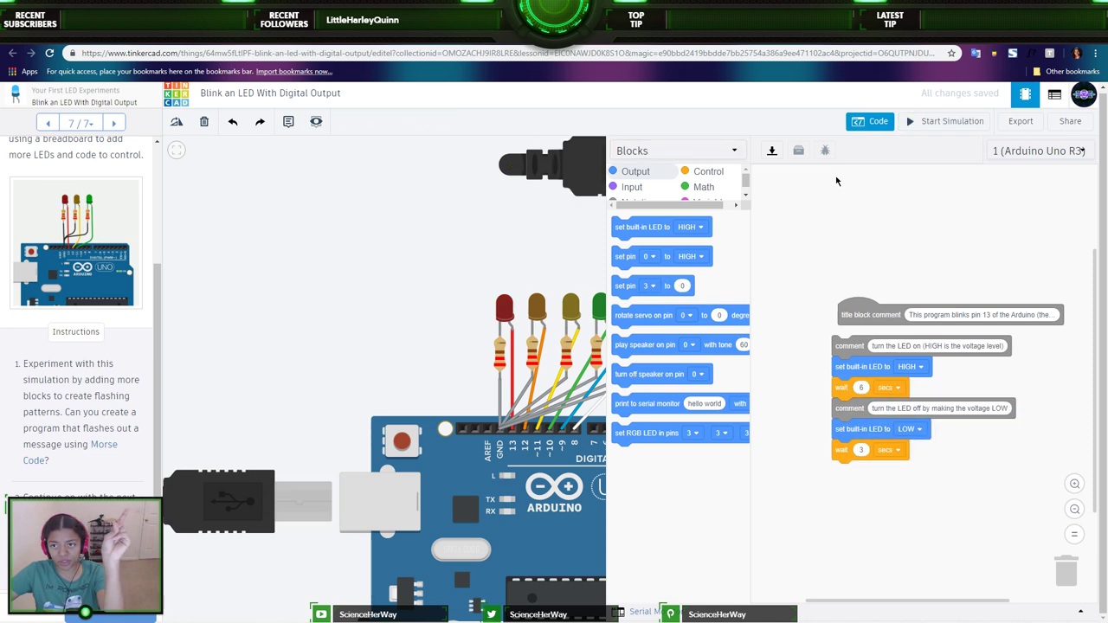
# - Insert a block setting pin 12 to HIGH directly below the block that sets the built-in LED to HIGH
pyautogui.moveTo(633, 256); pyautogui.dragTo(848, 395)
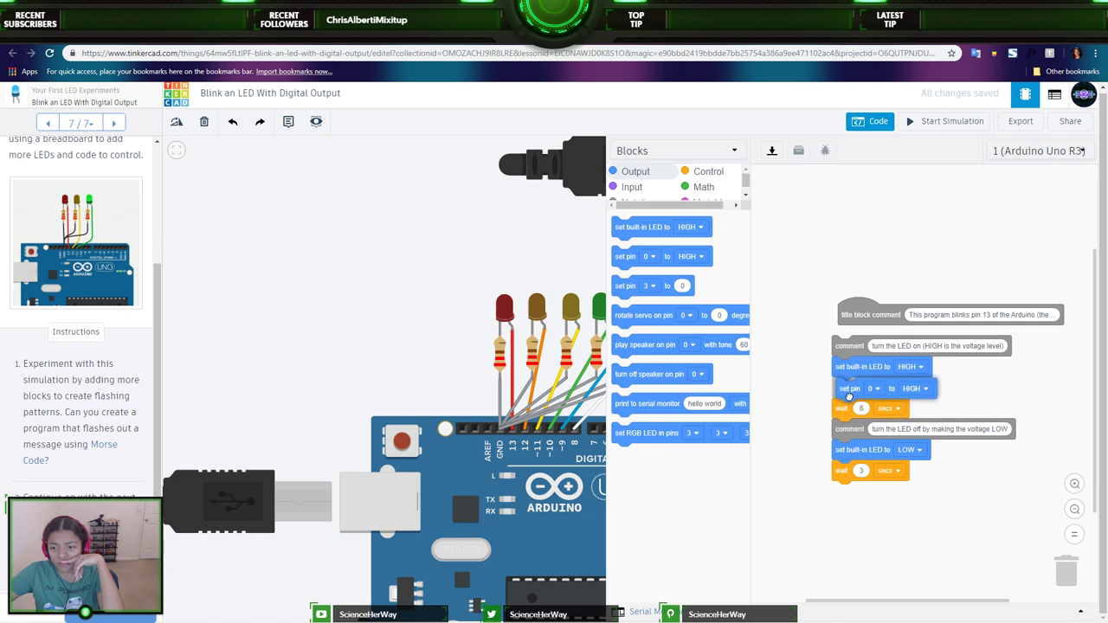
pyautogui.click(872, 387)
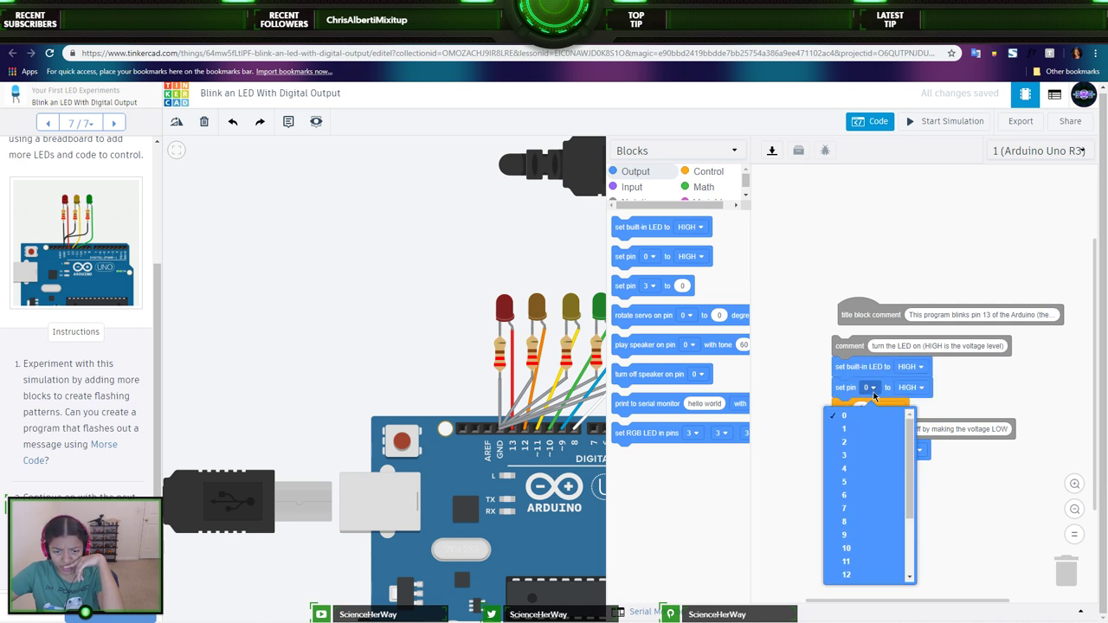
pyautogui.scroll(-3, 857, 567)
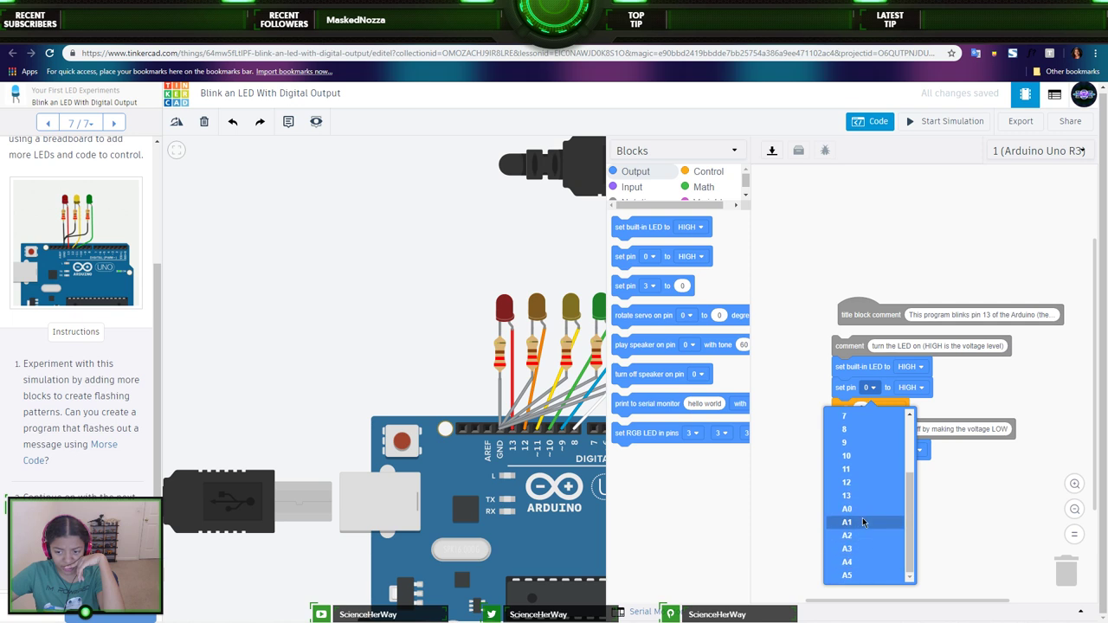
pyautogui.scroll(2, 862, 521)
pyautogui.click(861, 522)
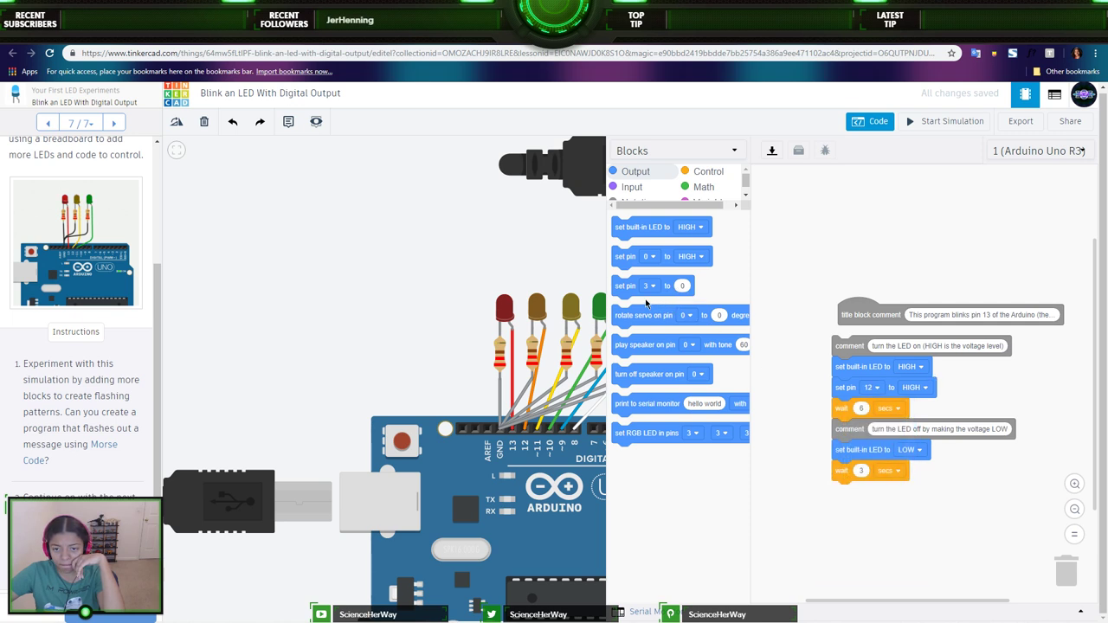
# - Add blocks setting pins 11 and 10 to HIGH below the pin 12 block, before the 6-second wait
pyautogui.moveTo(624, 260); pyautogui.dragTo(868, 432)
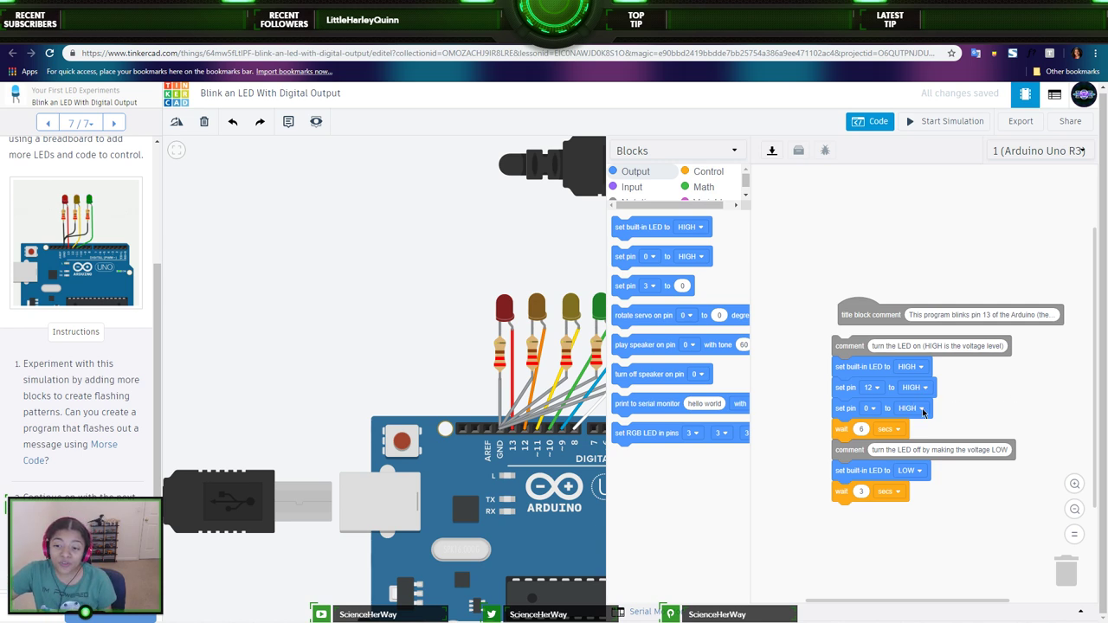
pyautogui.click(869, 409)
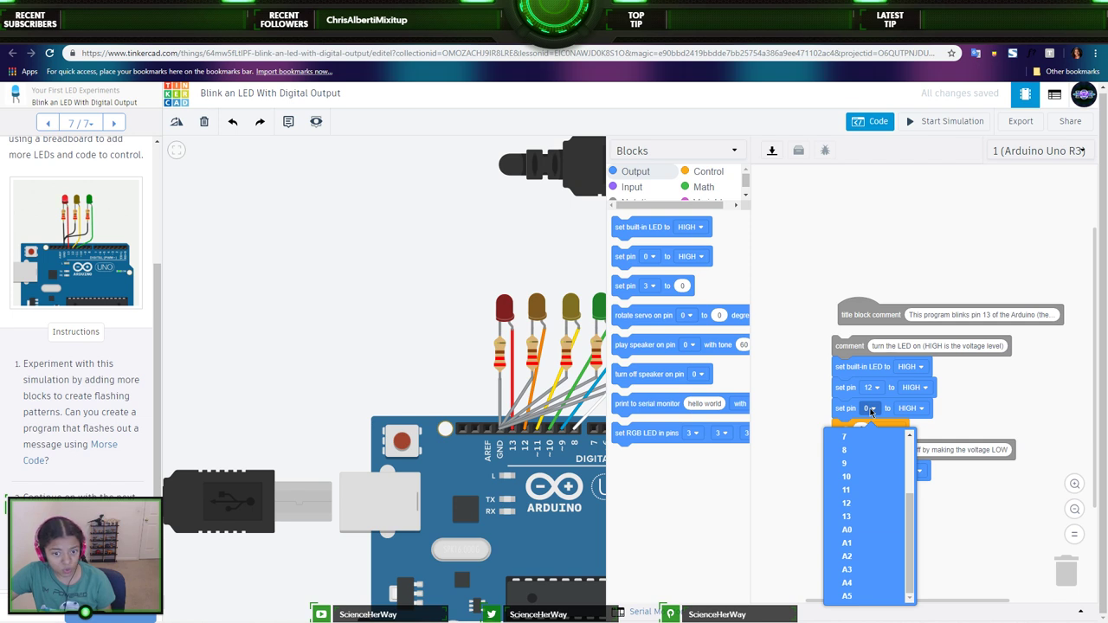
pyautogui.click(869, 487)
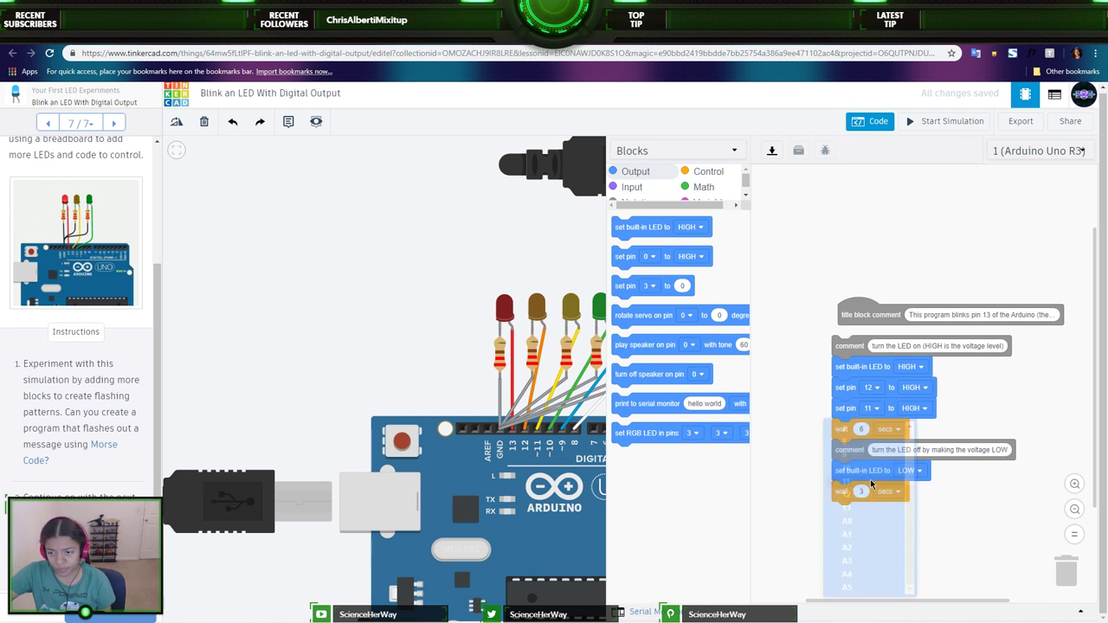
pyautogui.moveTo(627, 258); pyautogui.dragTo(880, 431)
pyautogui.click(879, 431)
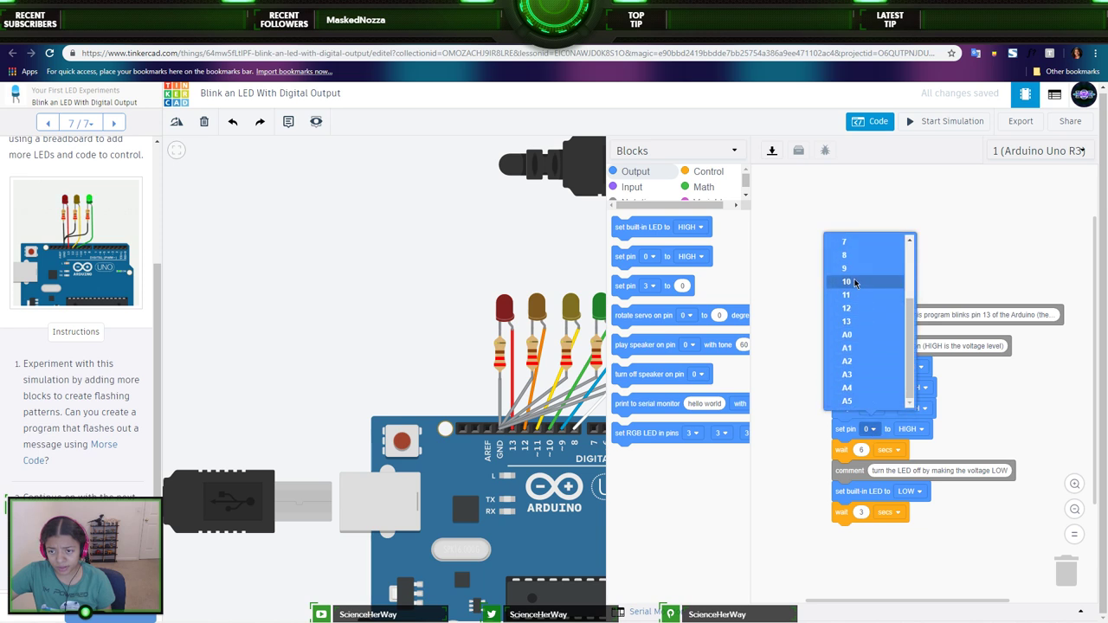
pyautogui.click(895, 278)
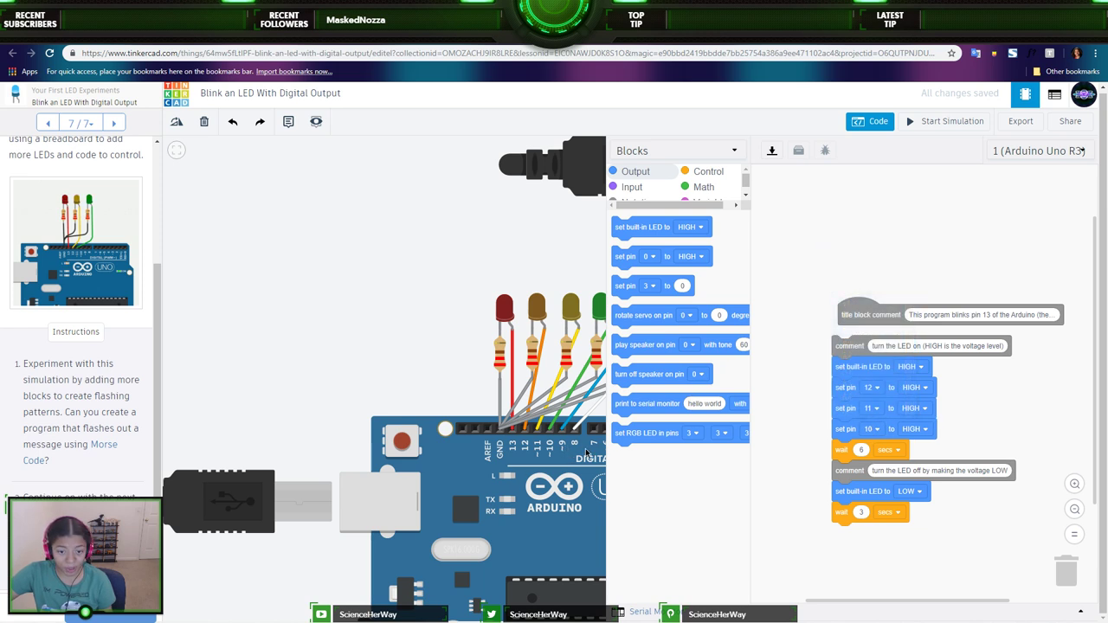
# - Add blocks setting pins 9 and 8 to HIGH below the pin 10 block, before the 6-second wait
pyautogui.moveTo(826, 420); pyautogui.dragTo(835, 439)
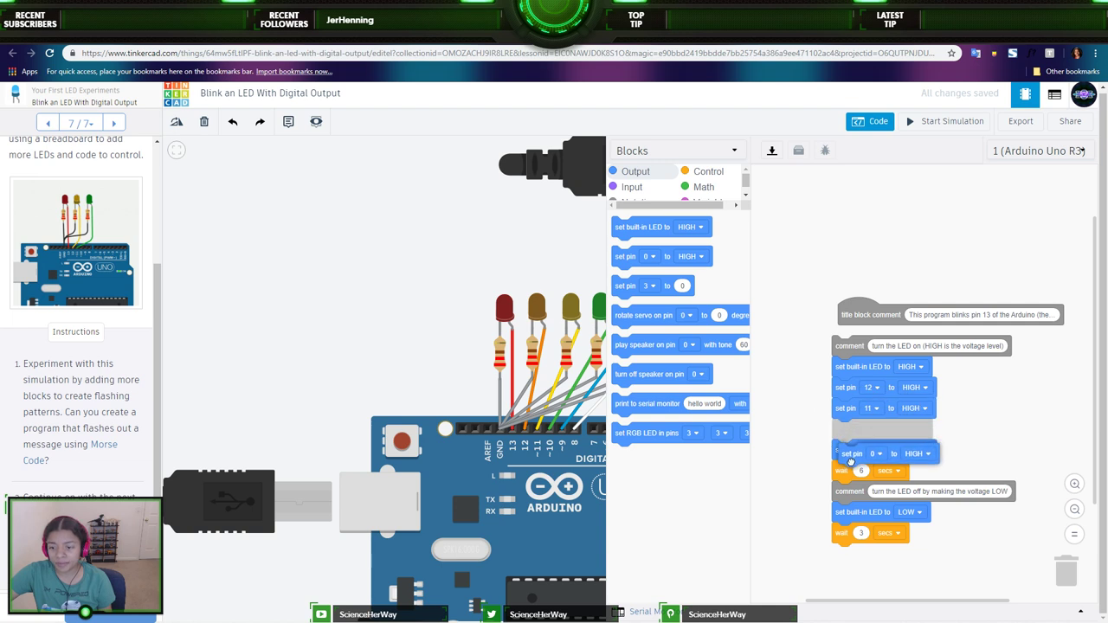
pyautogui.click(874, 452)
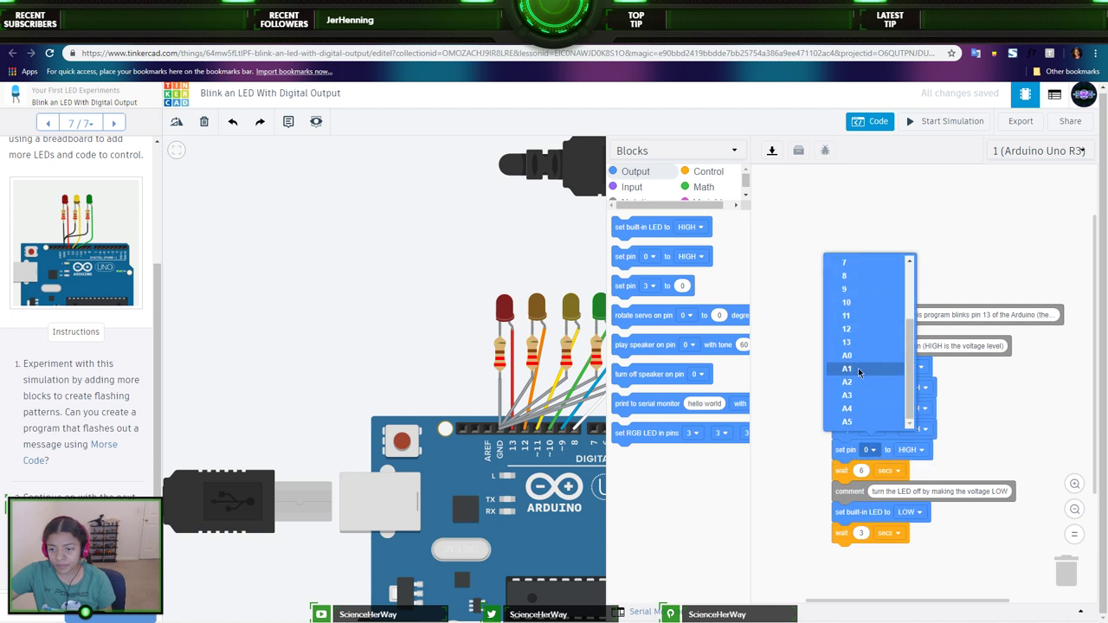
pyautogui.click(844, 290)
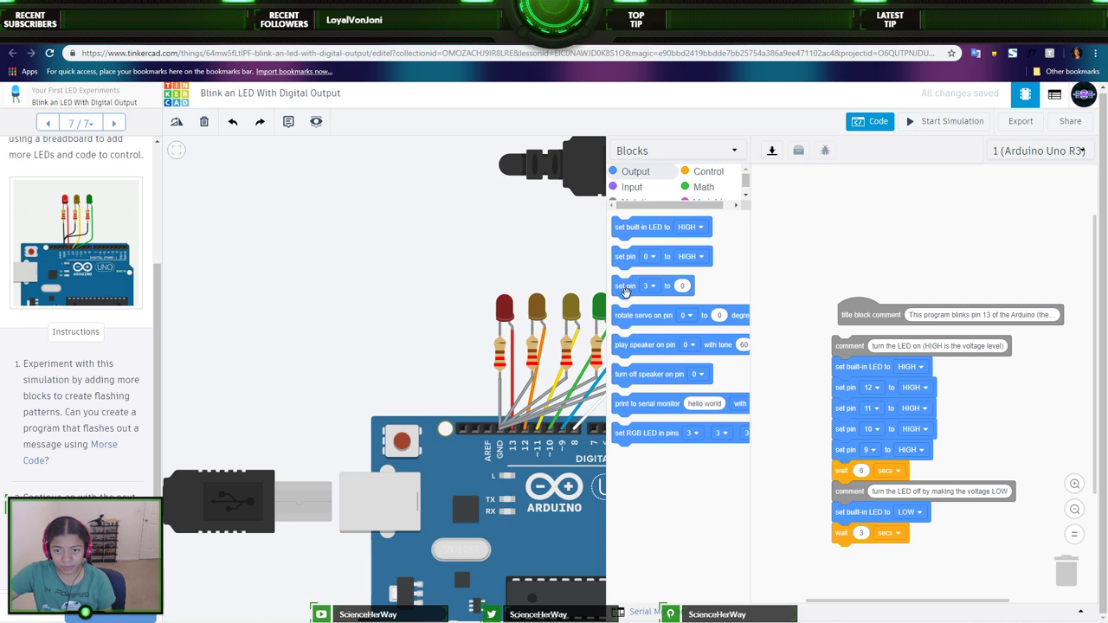
pyautogui.moveTo(623, 258); pyautogui.dragTo(847, 475)
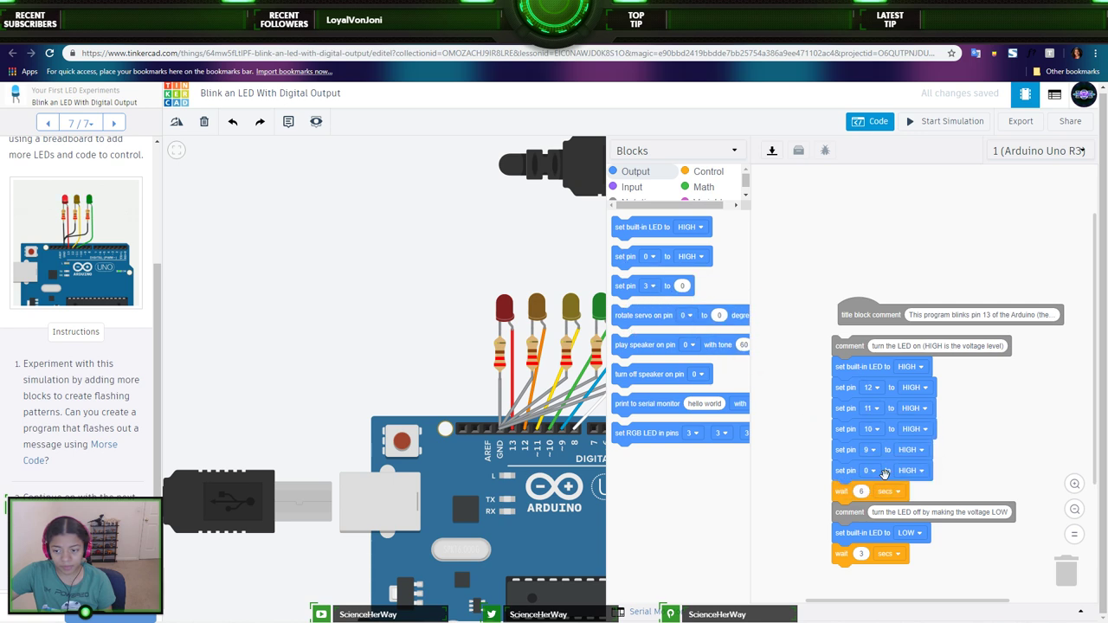
pyautogui.click(871, 470)
pyautogui.click(855, 298)
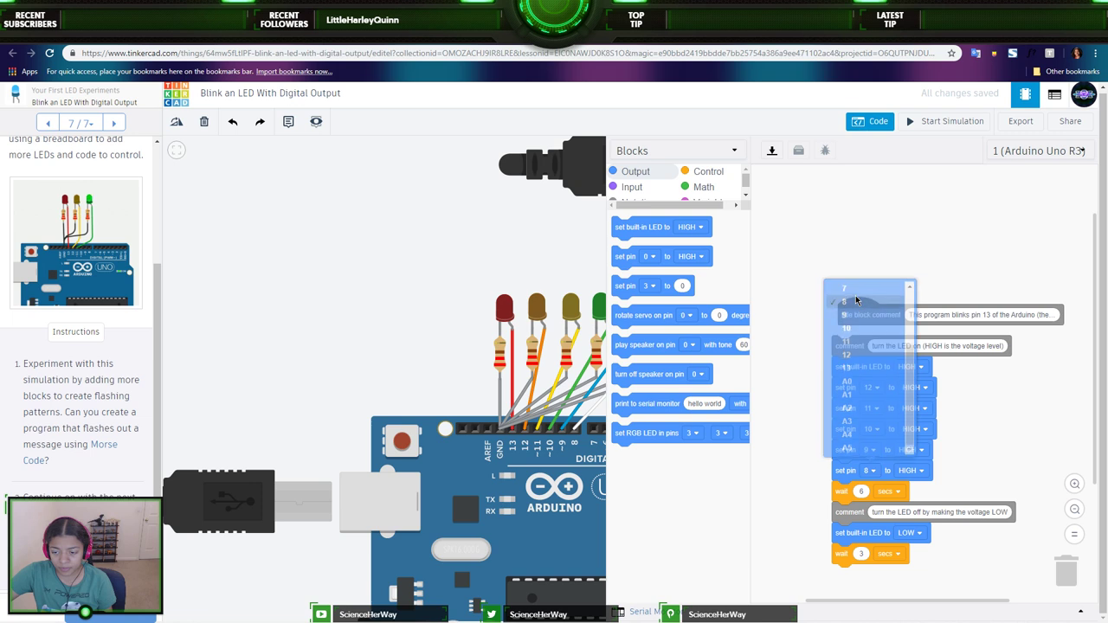
# - Add blocks setting pins 12 and 11 to HIGH directly below the block that sets the built-in LED to LOW
pyautogui.moveTo(791, 464); pyautogui.dragTo(796, 355)
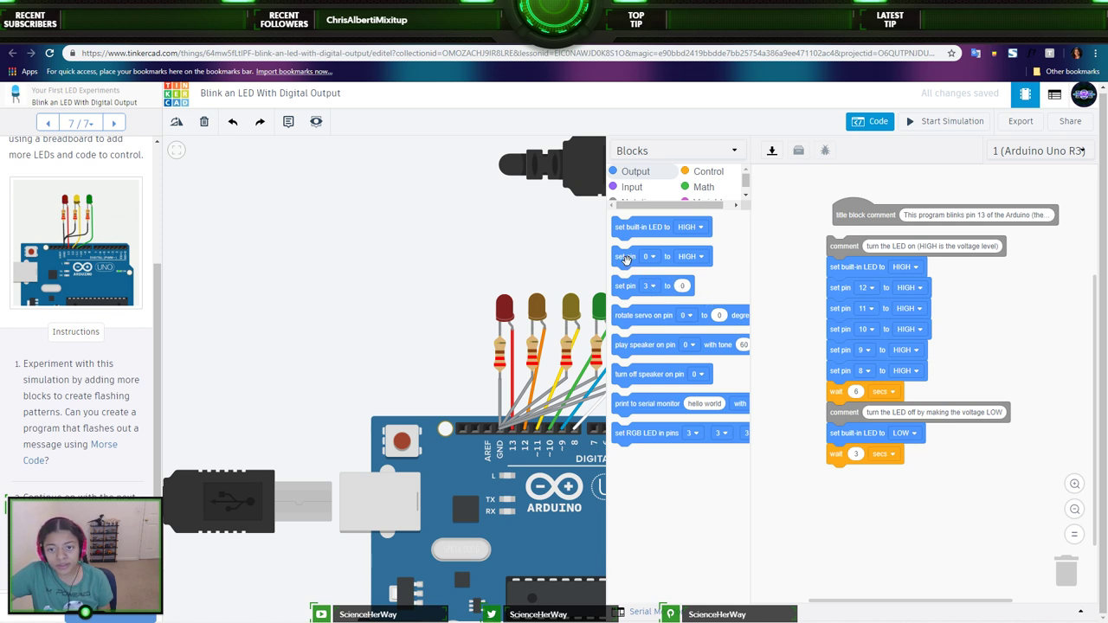
pyautogui.moveTo(624, 260); pyautogui.dragTo(847, 460)
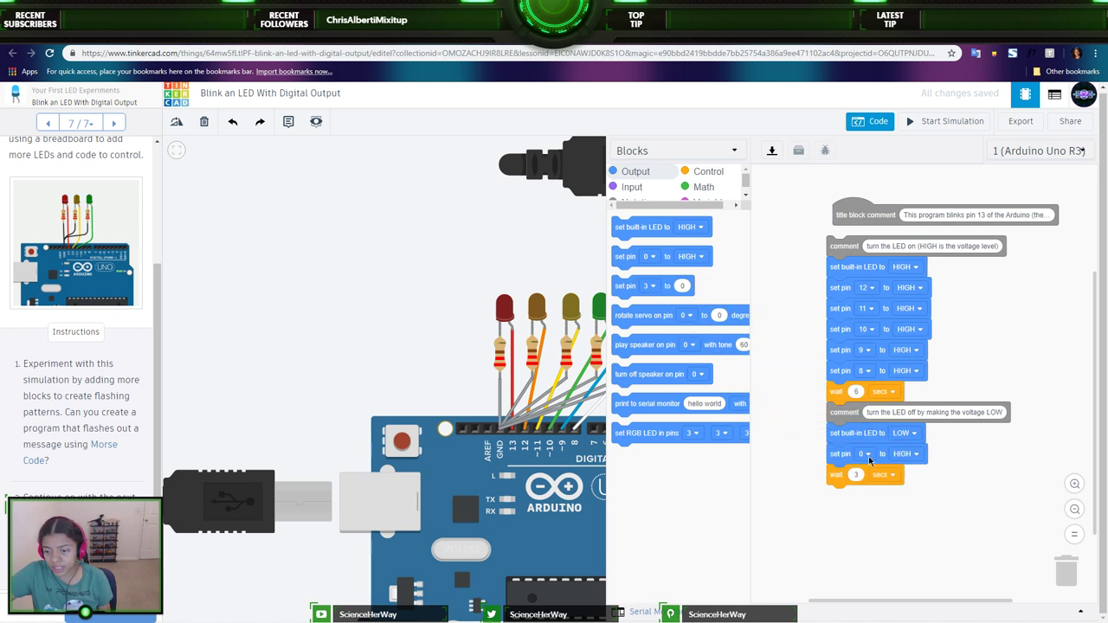
pyautogui.click(866, 454)
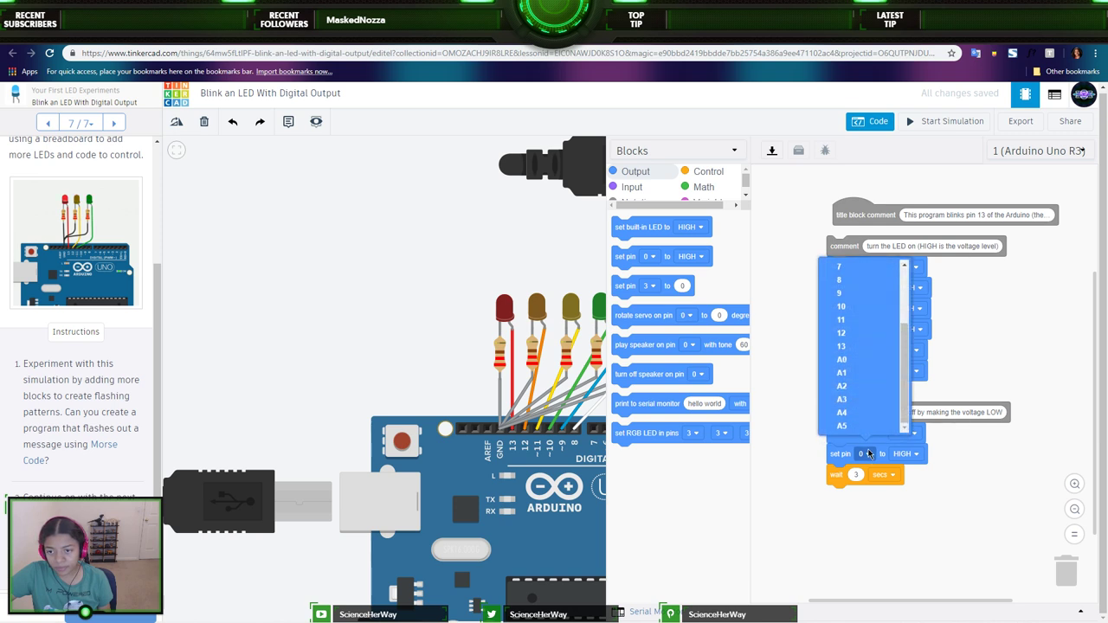
pyautogui.click(841, 333)
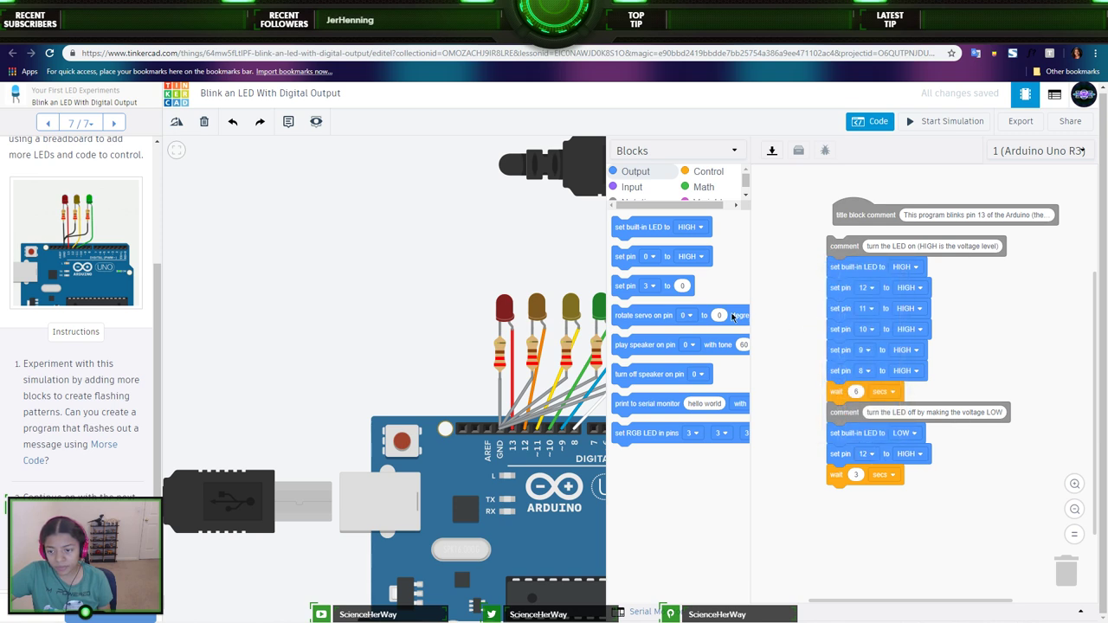
pyautogui.moveTo(618, 259); pyautogui.dragTo(835, 476)
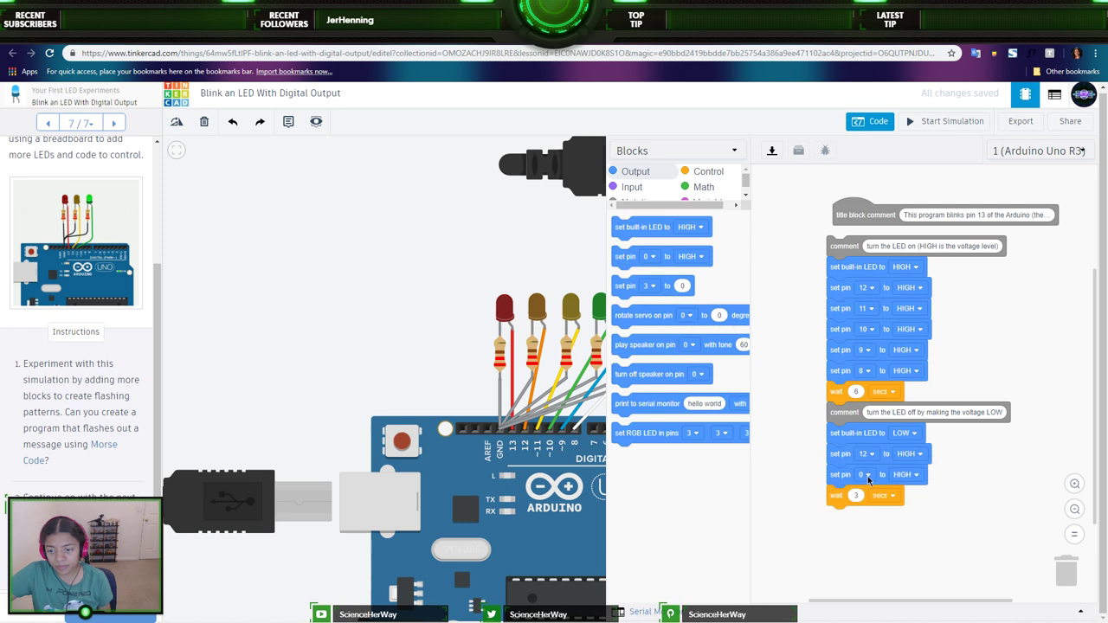
pyautogui.click(863, 474)
pyautogui.click(857, 353)
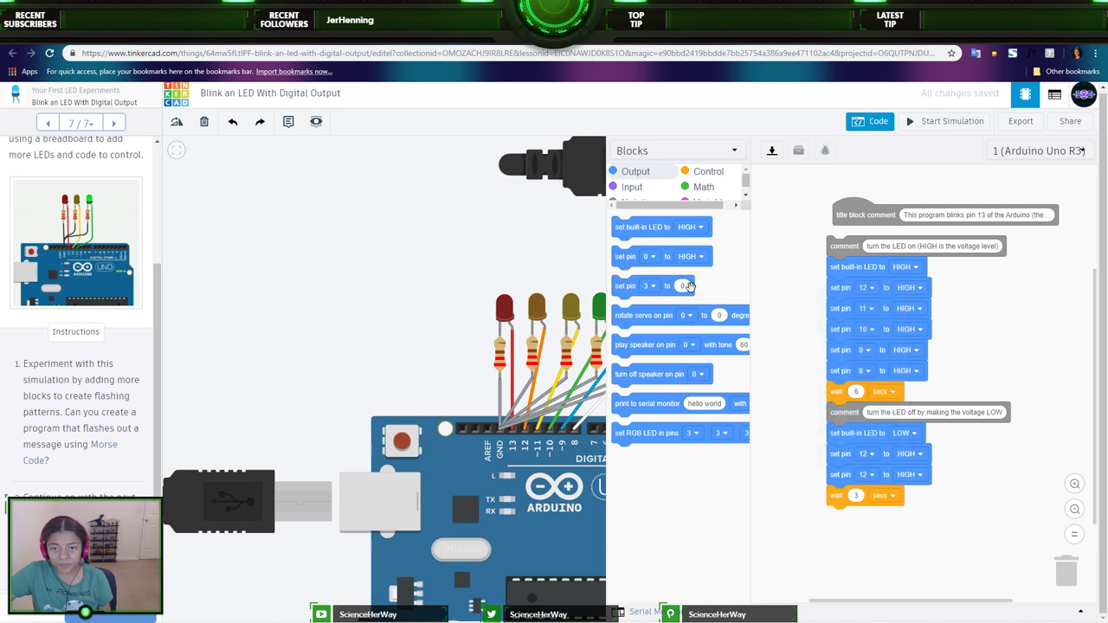
pyautogui.click(865, 474)
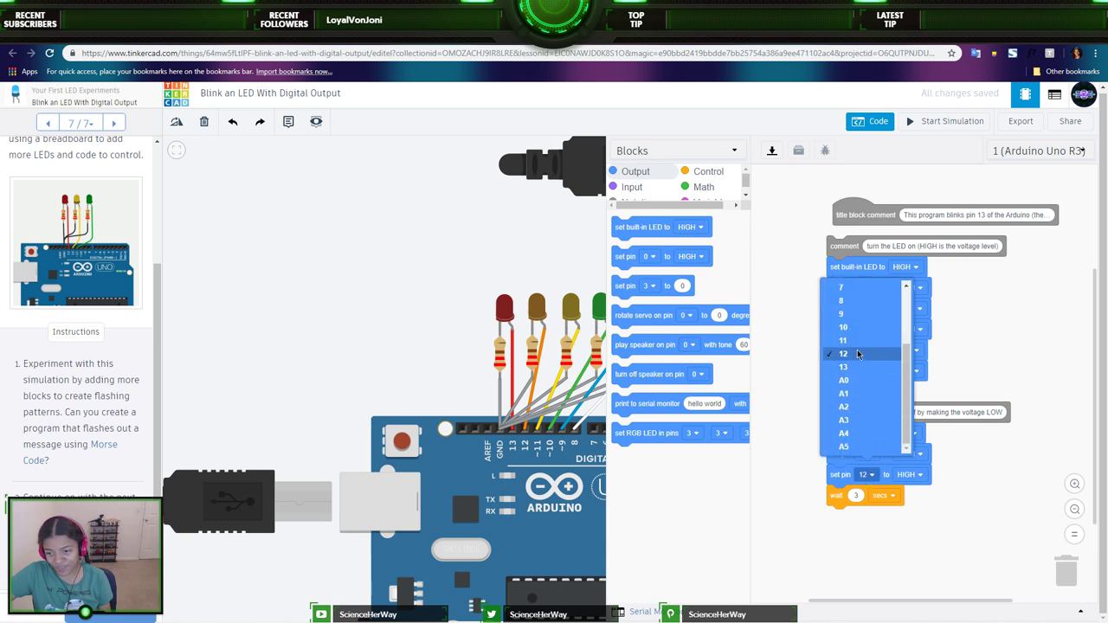
pyautogui.click(843, 342)
# - Add blocks setting pins 10, 9 and 8 to HIGH below the second pin 11 block, before the 3-second wait
pyautogui.moveTo(617, 256); pyautogui.dragTo(850, 497)
pyautogui.click(863, 495)
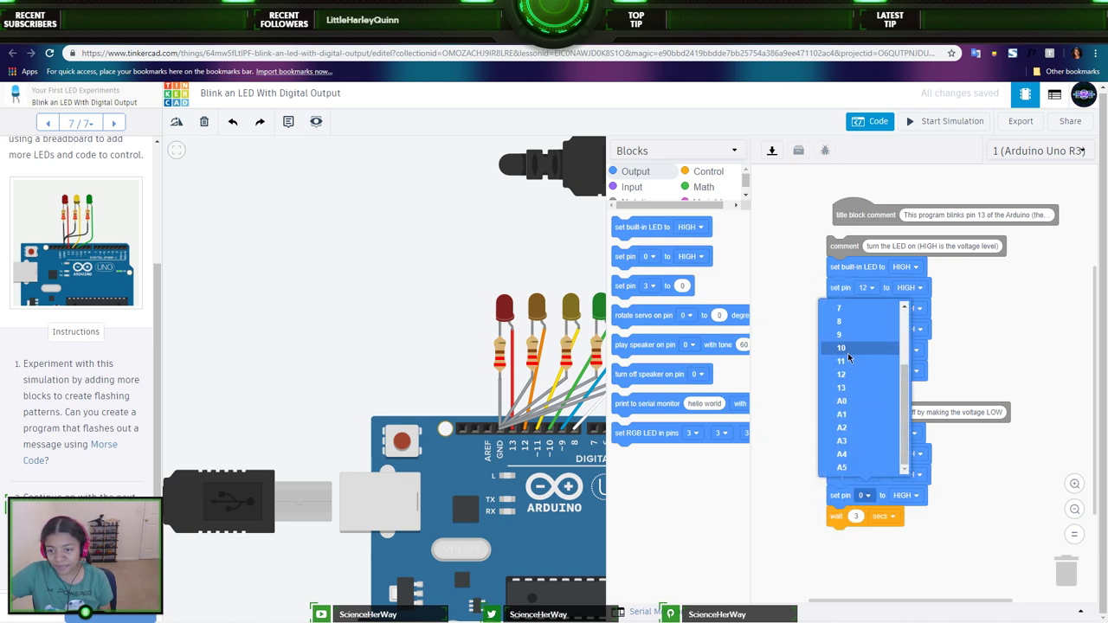
pyautogui.click(850, 357)
pyautogui.moveTo(618, 256); pyautogui.dragTo(863, 509)
pyautogui.click(864, 512)
pyautogui.click(850, 369)
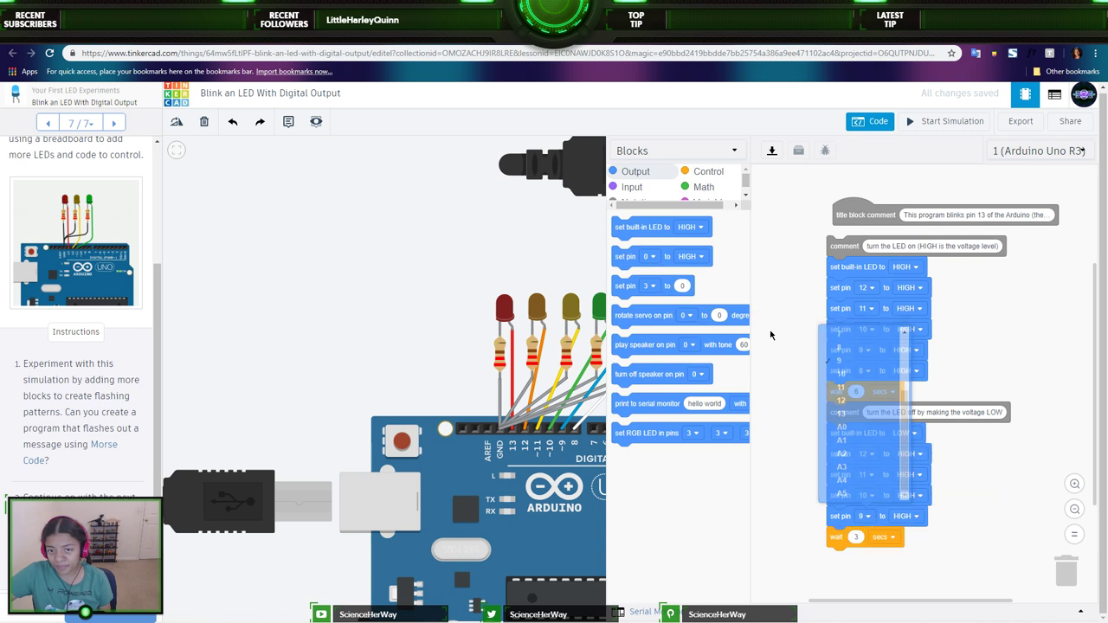
pyautogui.moveTo(621, 262); pyautogui.dragTo(870, 547)
pyautogui.click(863, 536)
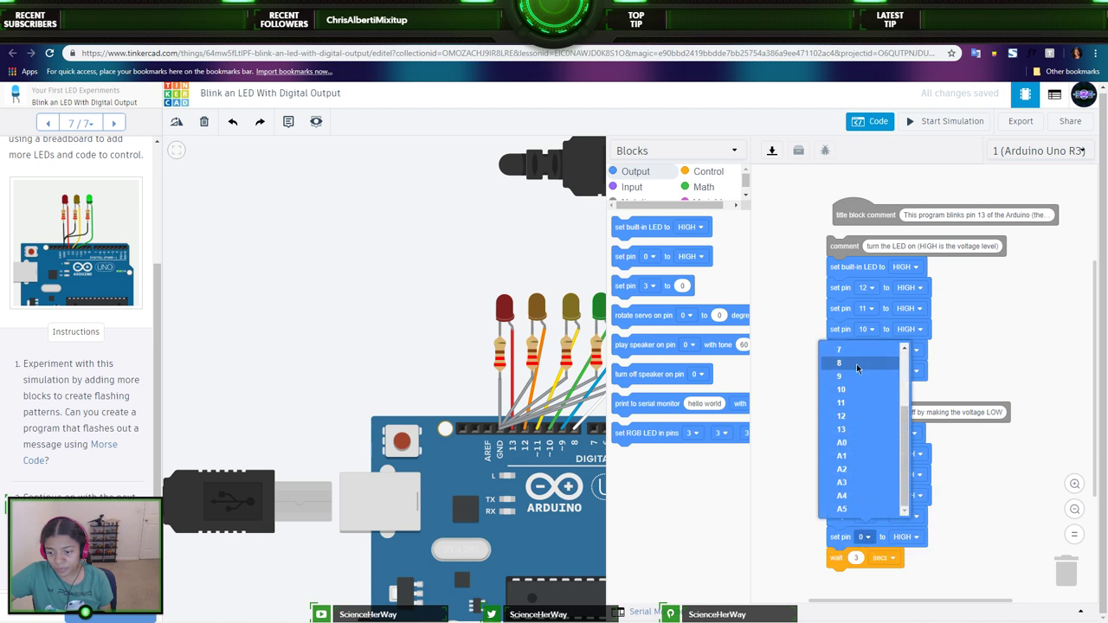
pyautogui.click(853, 368)
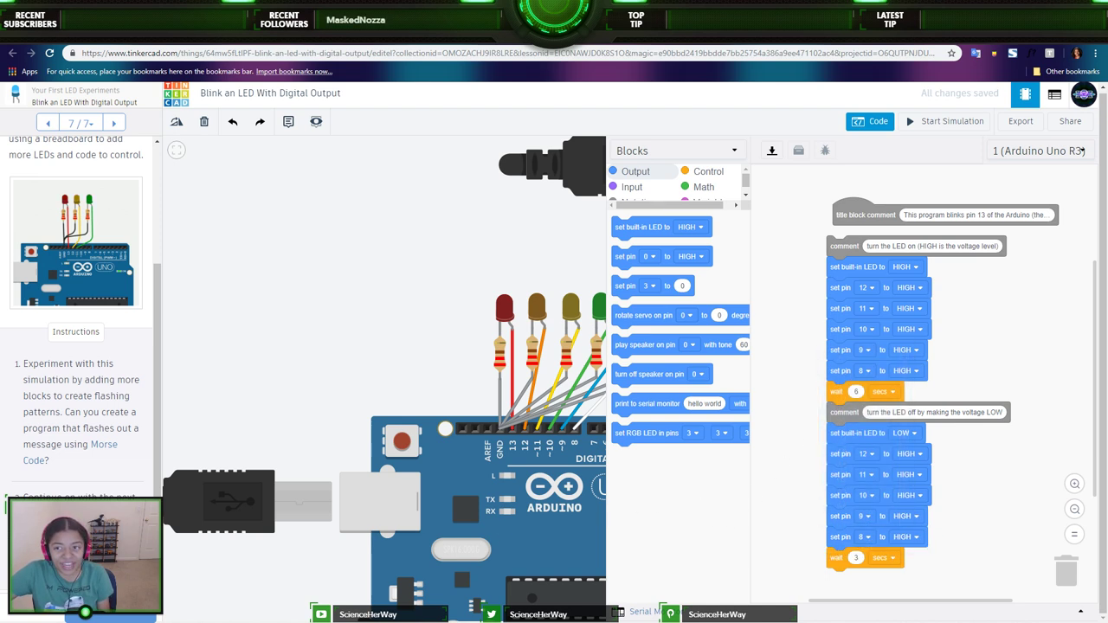
# - Run the simulation with all six LEDs in view to check how they respond to the added blocks, and stop it
pyautogui.scroll(-3, 263, 325)
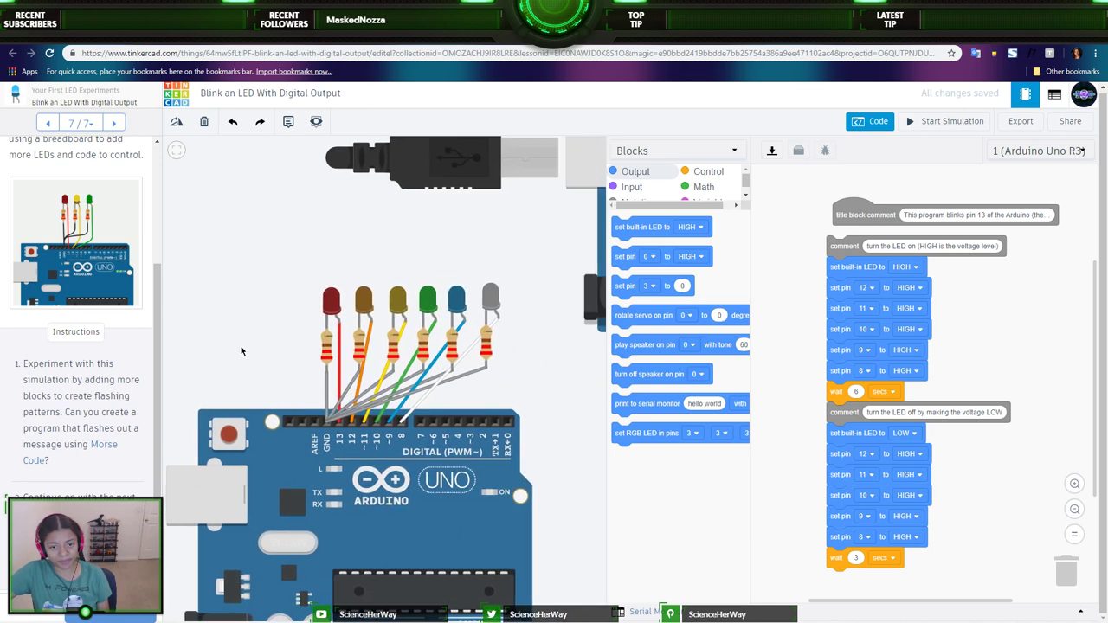
pyautogui.scroll(-1, 262, 325)
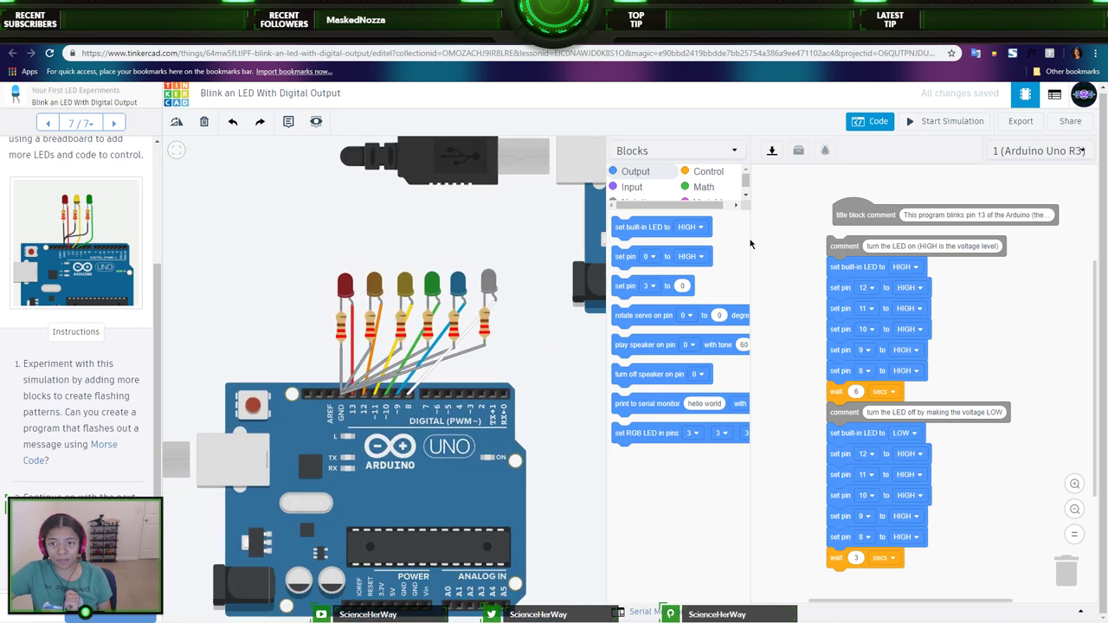
pyautogui.click(937, 126)
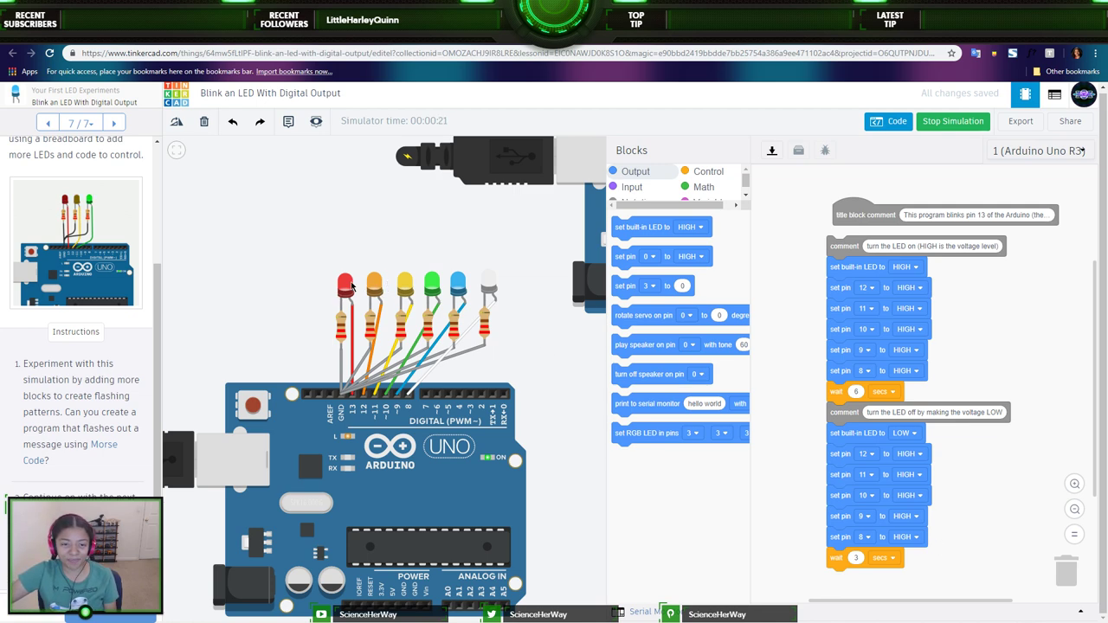
pyautogui.click(948, 125)
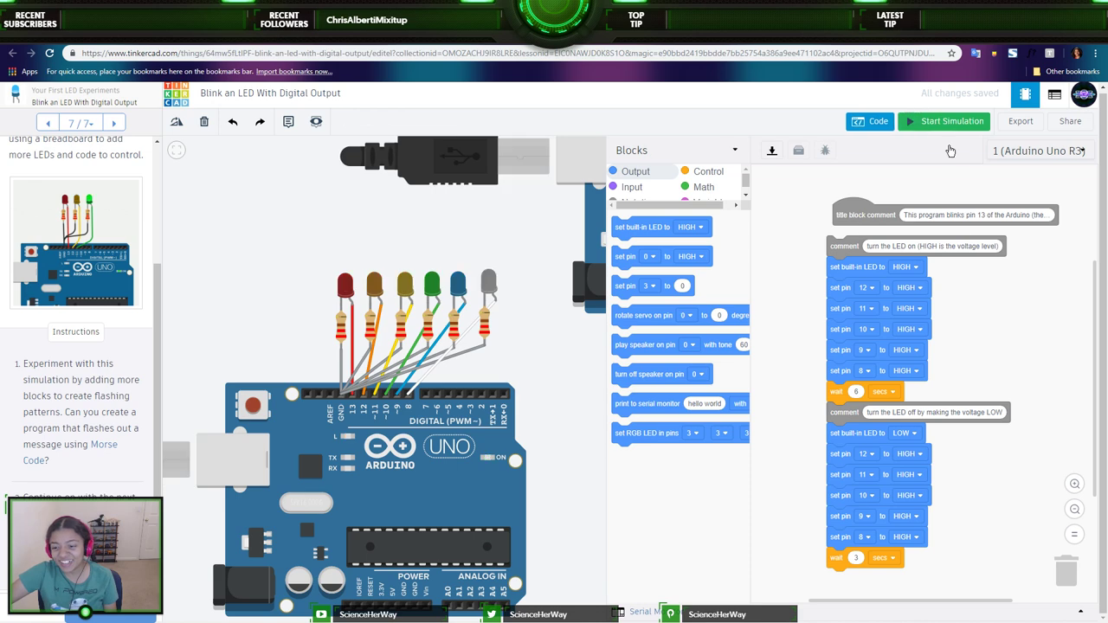
# - Set the pin 12, 11, 10, 9 and 8 blocks under the "turn the LED off" comment to LOW
pyautogui.click(915, 455)
pyautogui.click(911, 504)
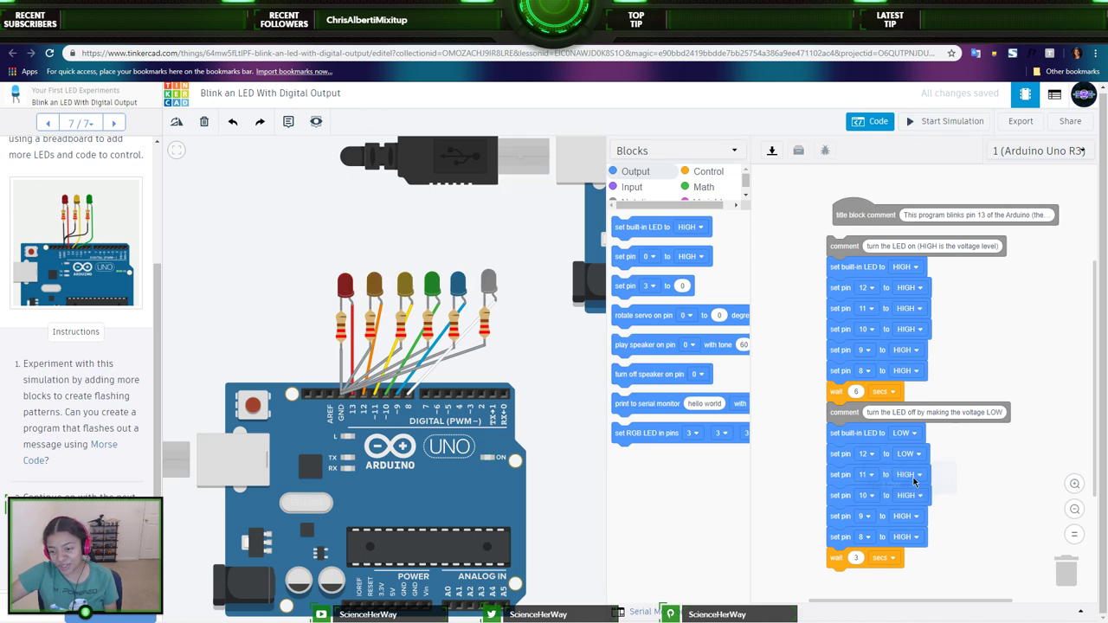
pyautogui.click(908, 475)
pyautogui.click(899, 516)
pyautogui.click(912, 497)
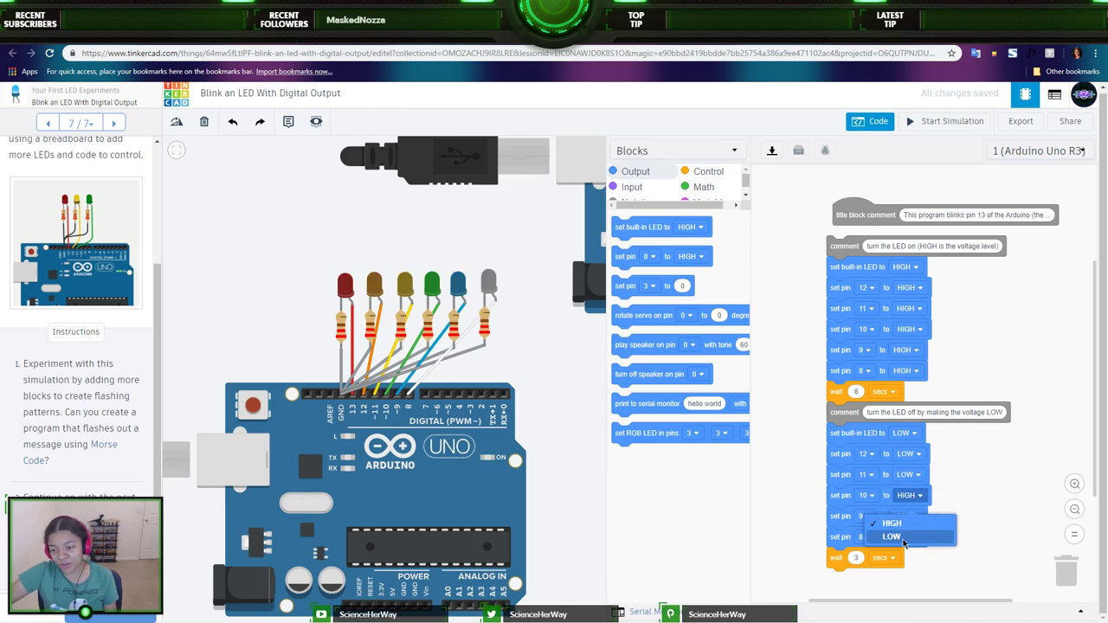
pyautogui.click(891, 535)
pyautogui.click(907, 515)
pyautogui.click(896, 561)
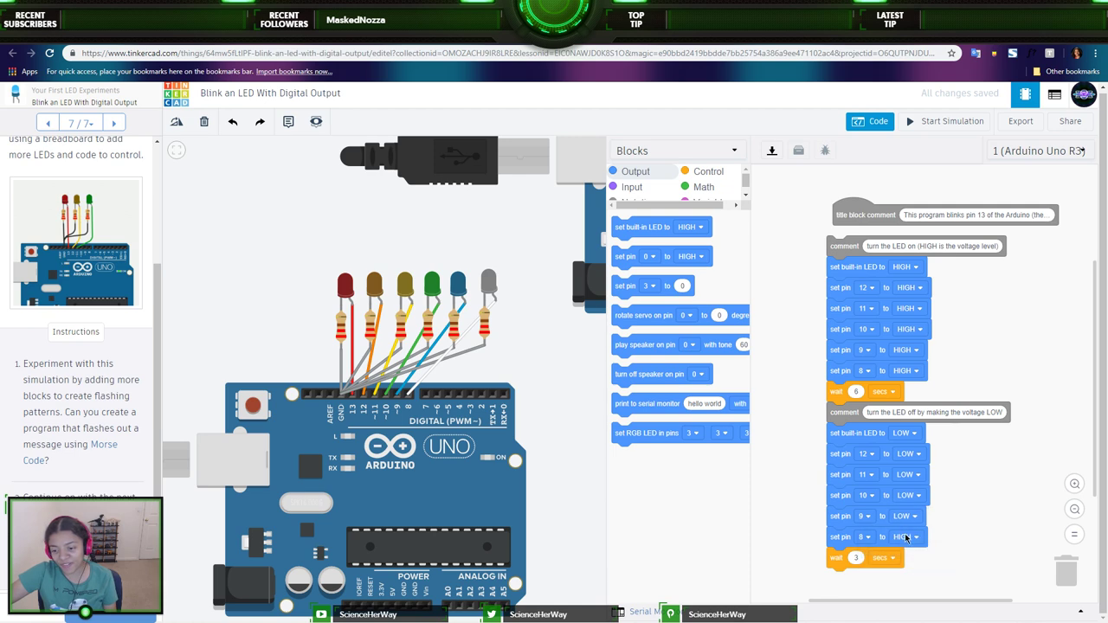
pyautogui.click(907, 536)
pyautogui.click(900, 578)
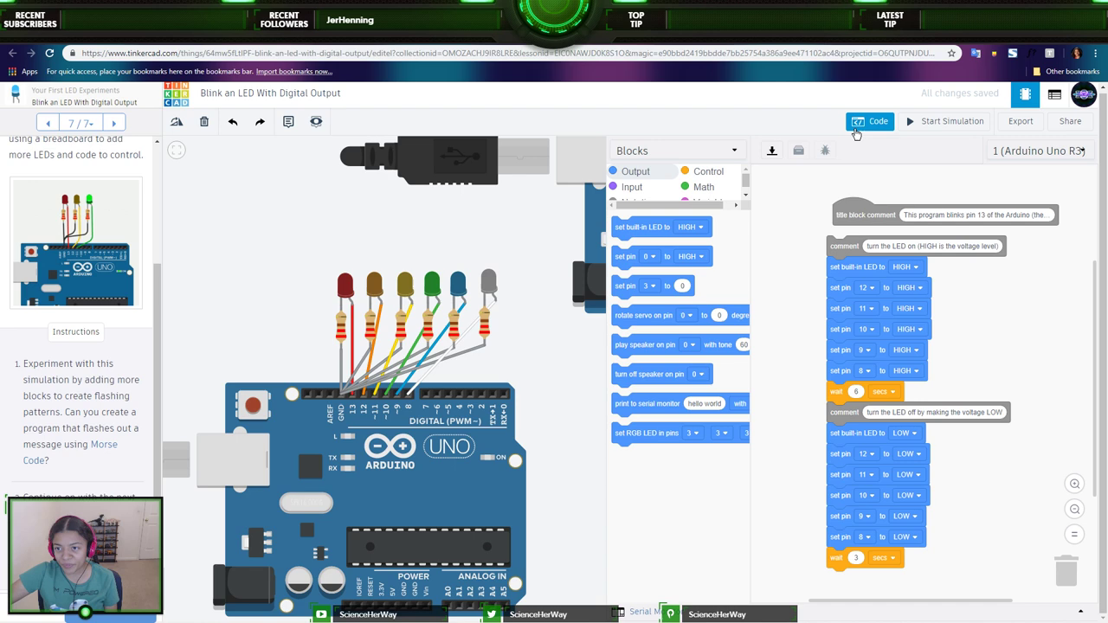
# - Run the simulation to check the blinking of all six LEDs, and view the design's sharing options
pyautogui.click(927, 126)
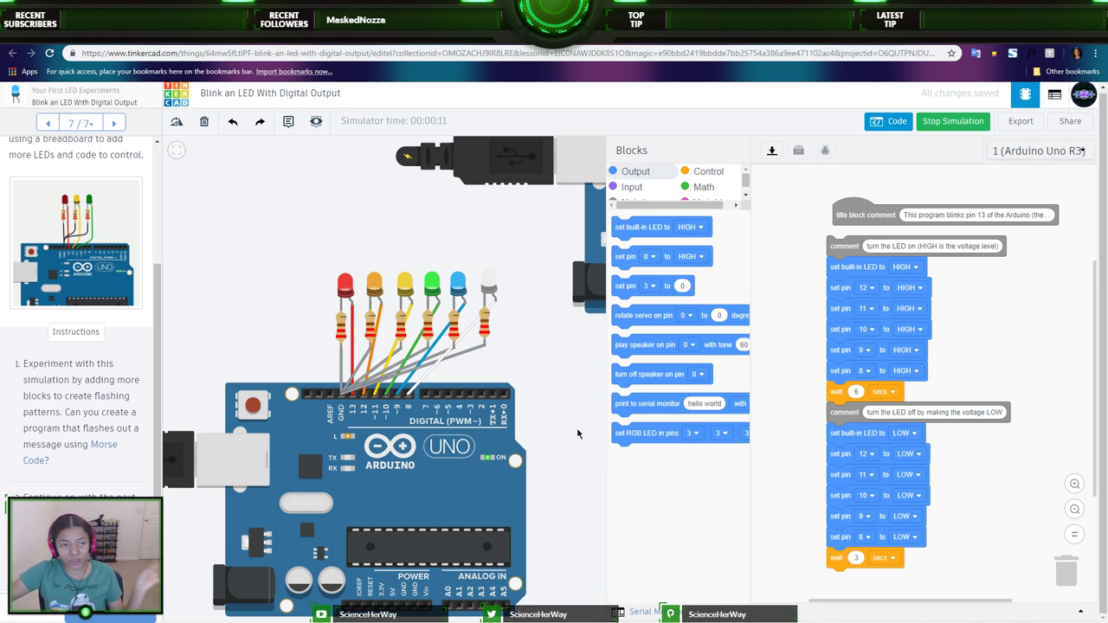
pyautogui.click(1084, 130)
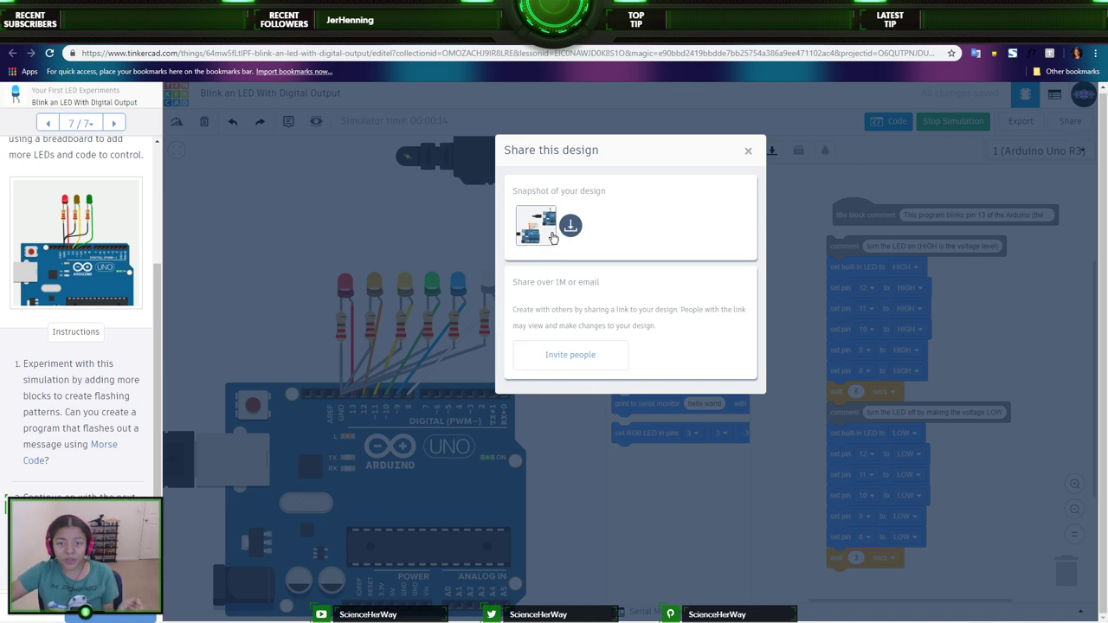
pyautogui.click(744, 150)
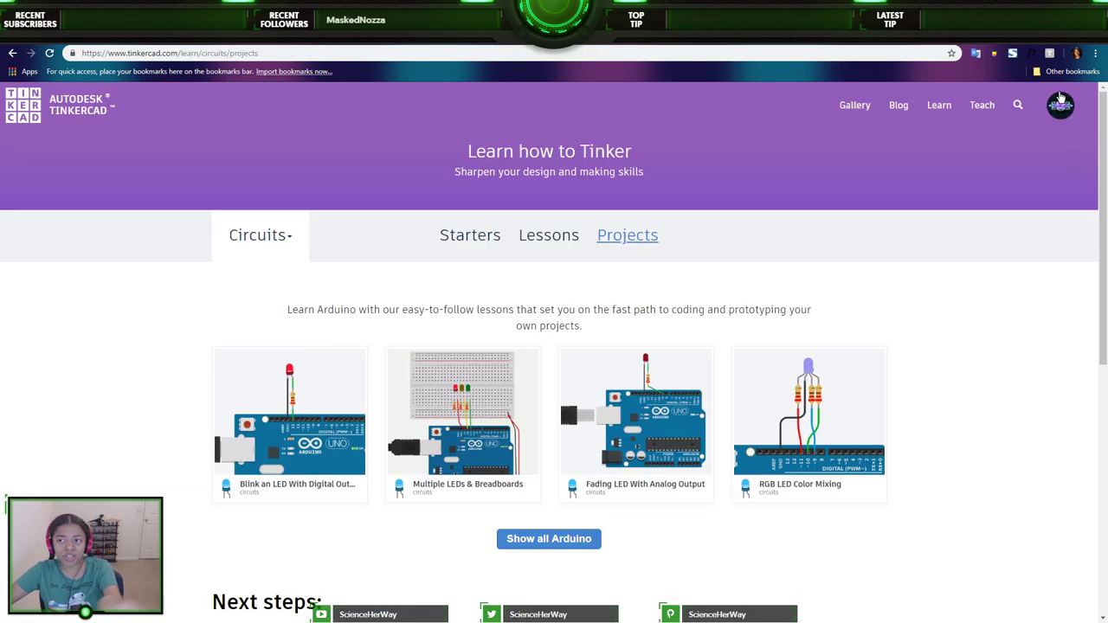
# - Show the Circuits category of projects on the Tinkercad Learn page
pyautogui.click(289, 238)
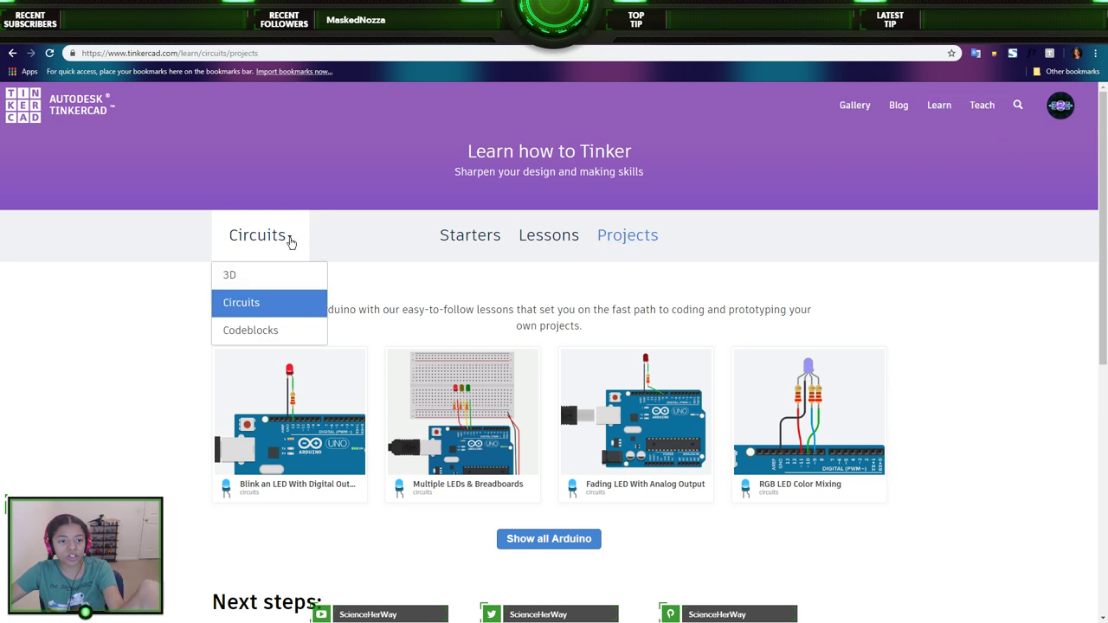
pyautogui.click(259, 303)
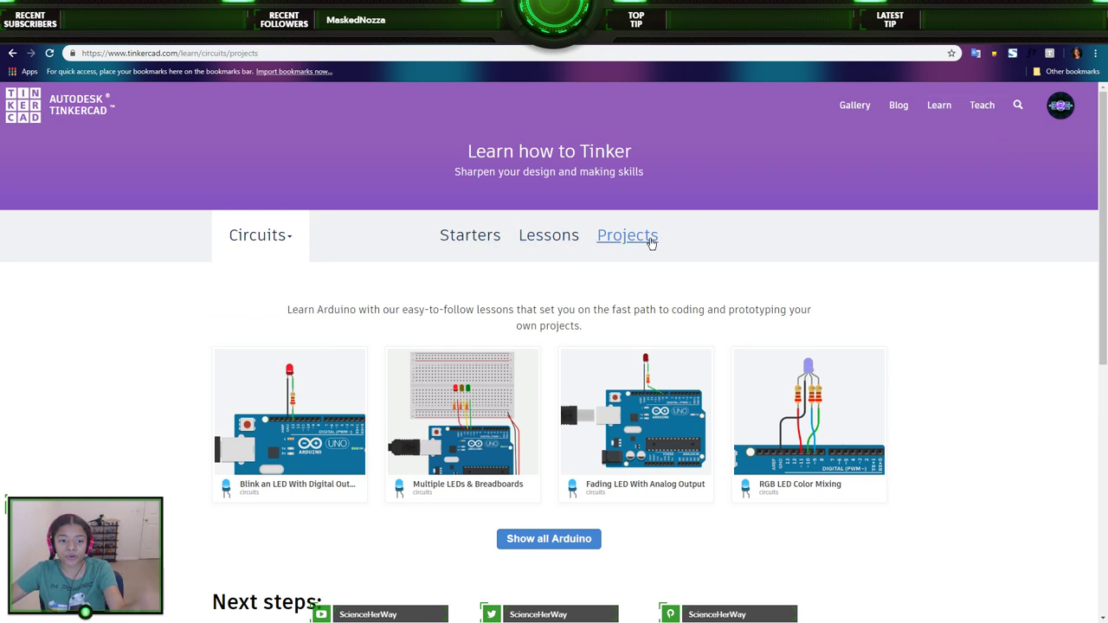